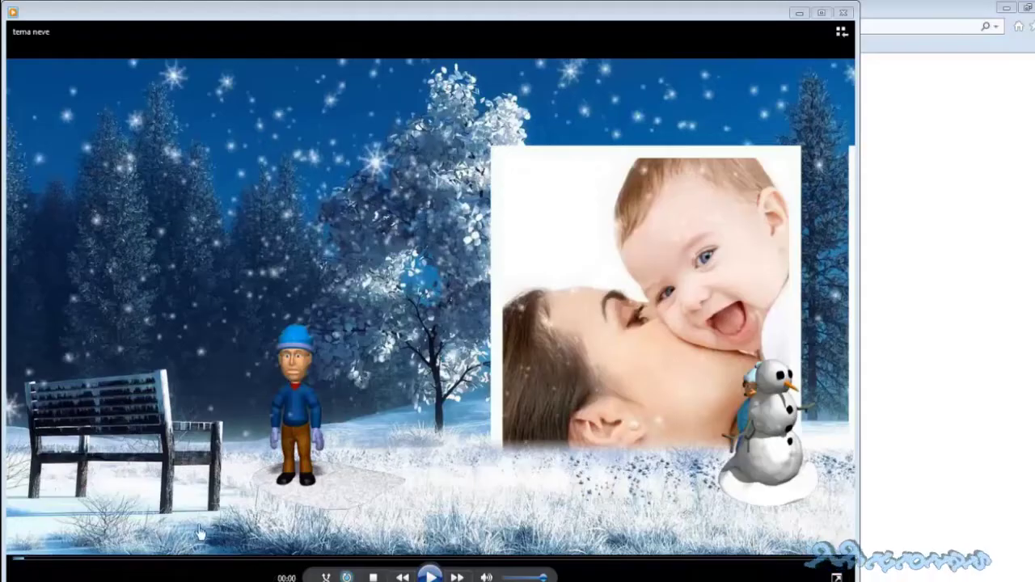
Play the tema neve video, skip ahead in it, and pause it near the end
{"action": "left_click", "coordinate": [429, 576]}
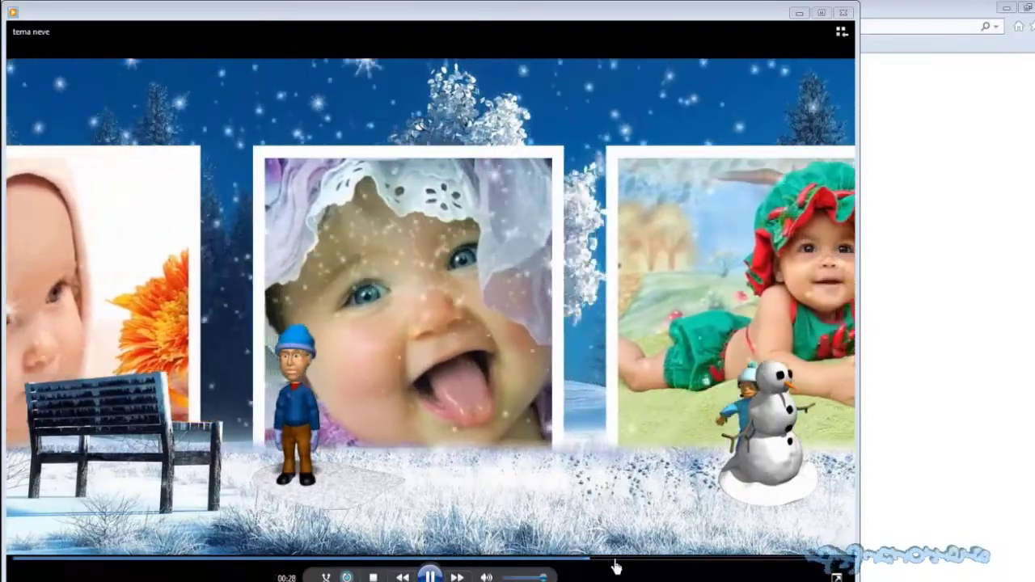
{"action": "left_click", "coordinate": [610, 560]}
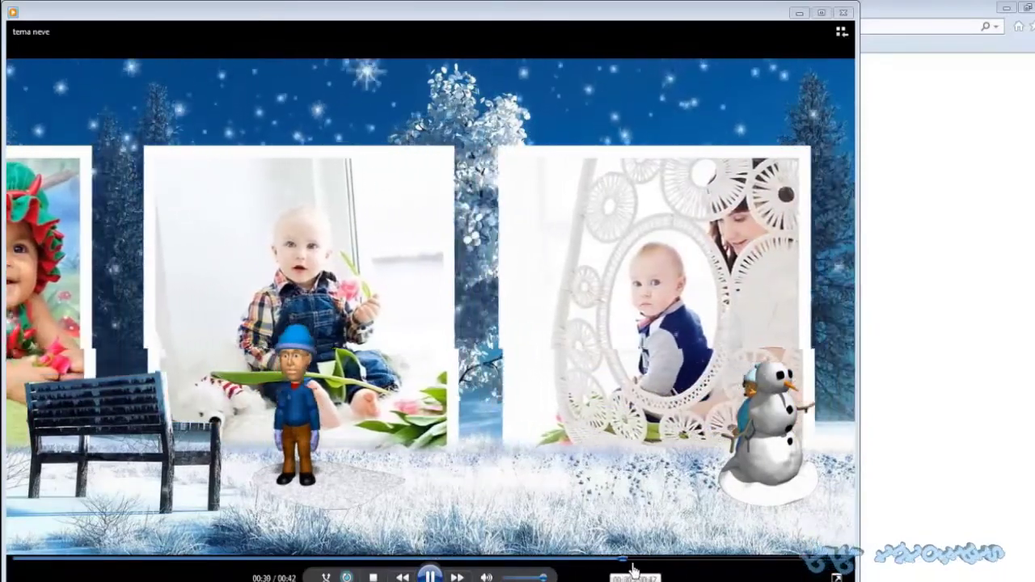
{"action": "left_click", "coordinate": [747, 572]}
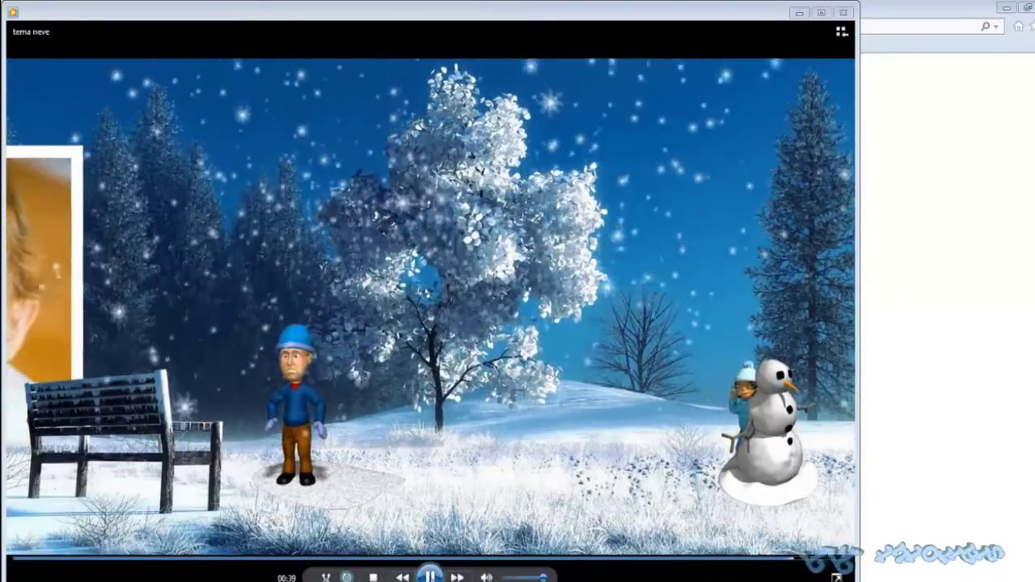
{"action": "left_click", "coordinate": [447, 303]}
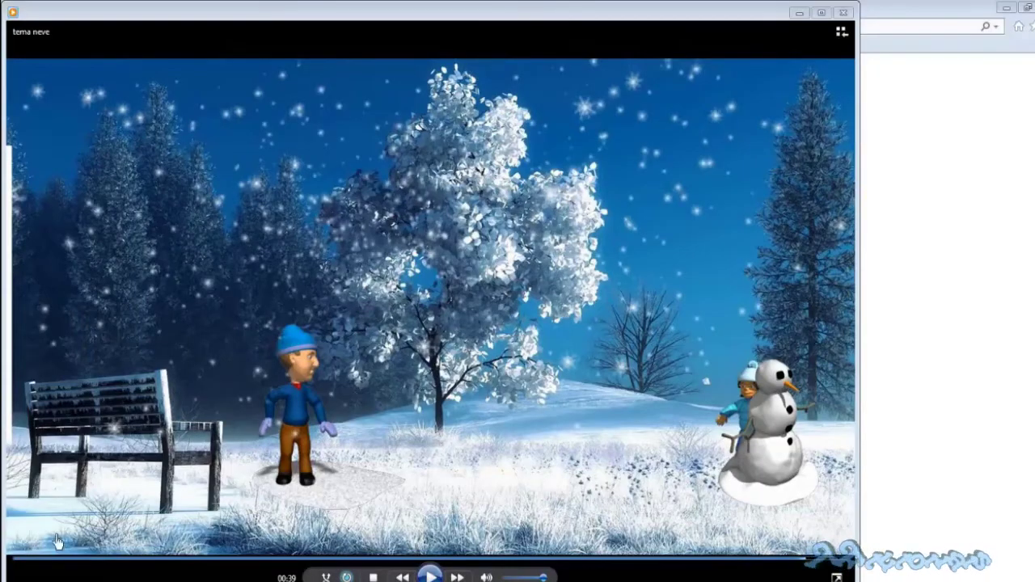
Switch to the "material da gif balé no gelo" folder and view the available actions for the xero plugin folder
{"action": "key", "text": "alt+Tab"}
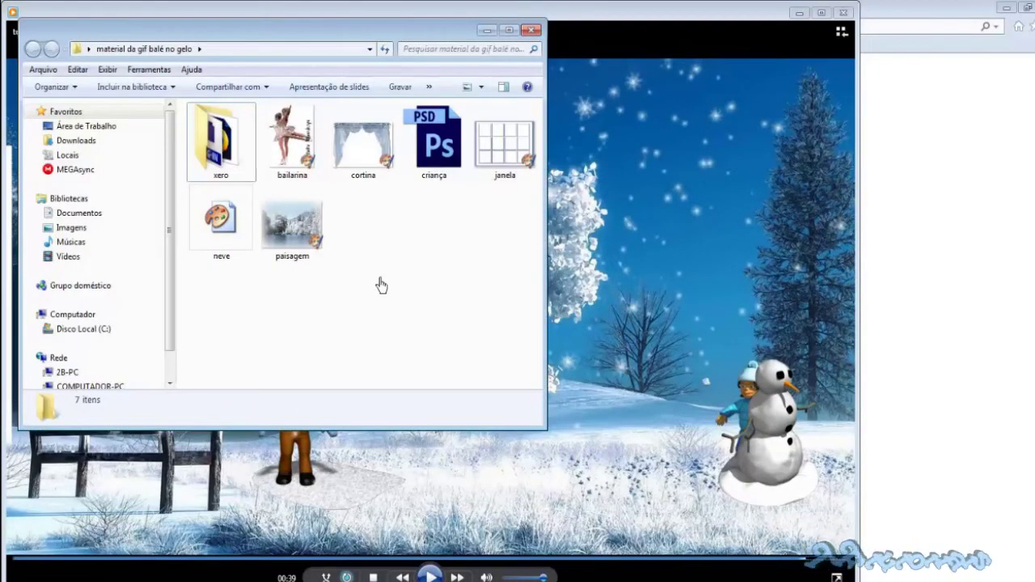
{"action": "left_click", "coordinate": [236, 170]}
{"action": "right_click", "coordinate": [251, 172]}
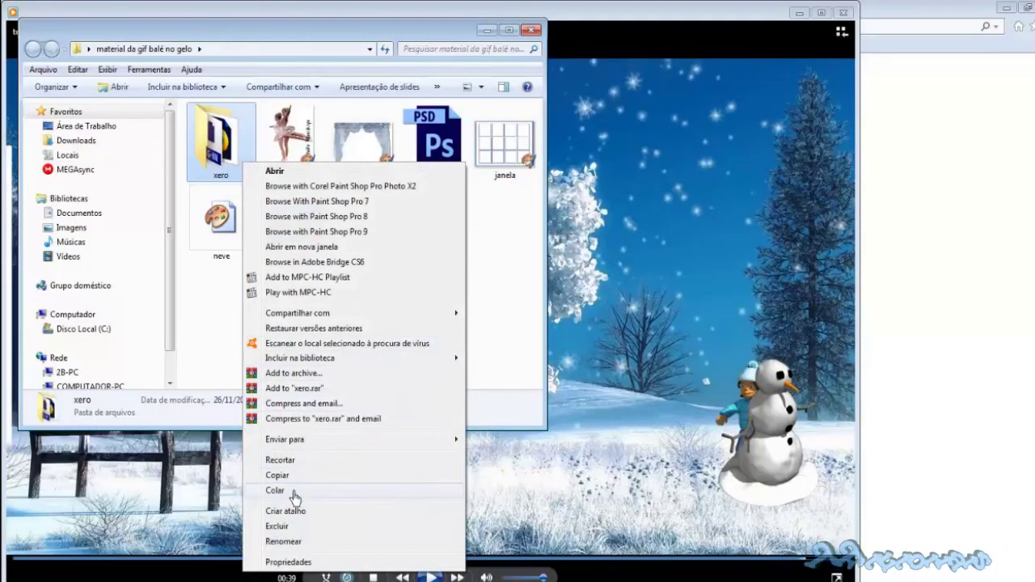
{"action": "left_click", "coordinate": [197, 309]}
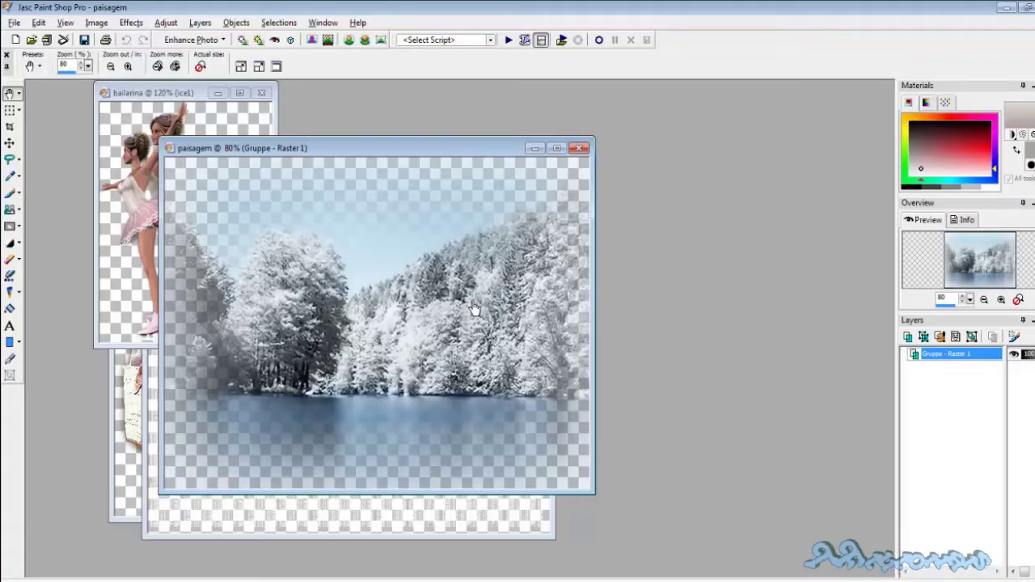
With the bailarina image active, set the foreground colour to #e2d8d9 and the background colour to #aaa29f
{"action": "left_click", "coordinate": [168, 137]}
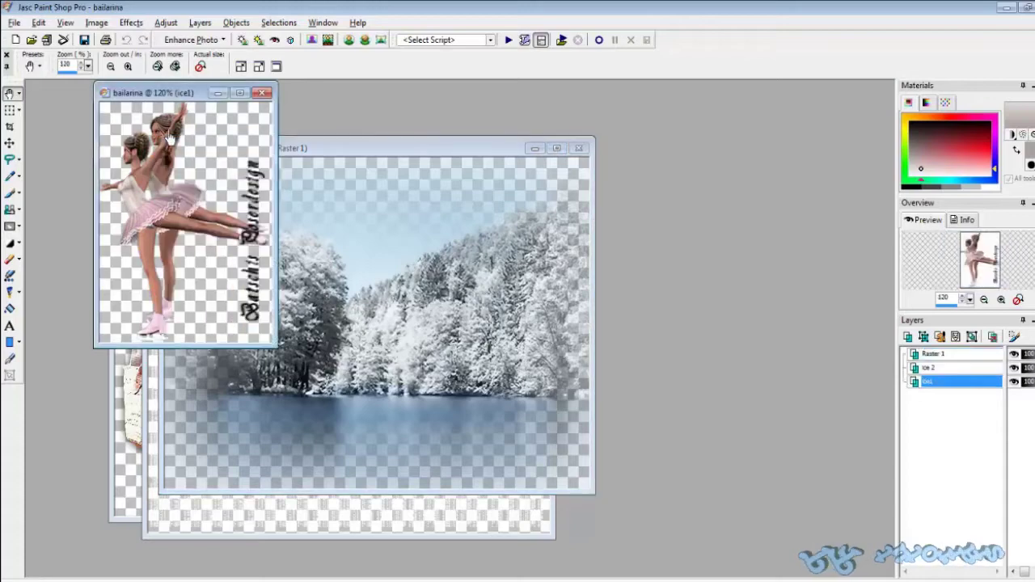
{"action": "left_click", "coordinate": [169, 138]}
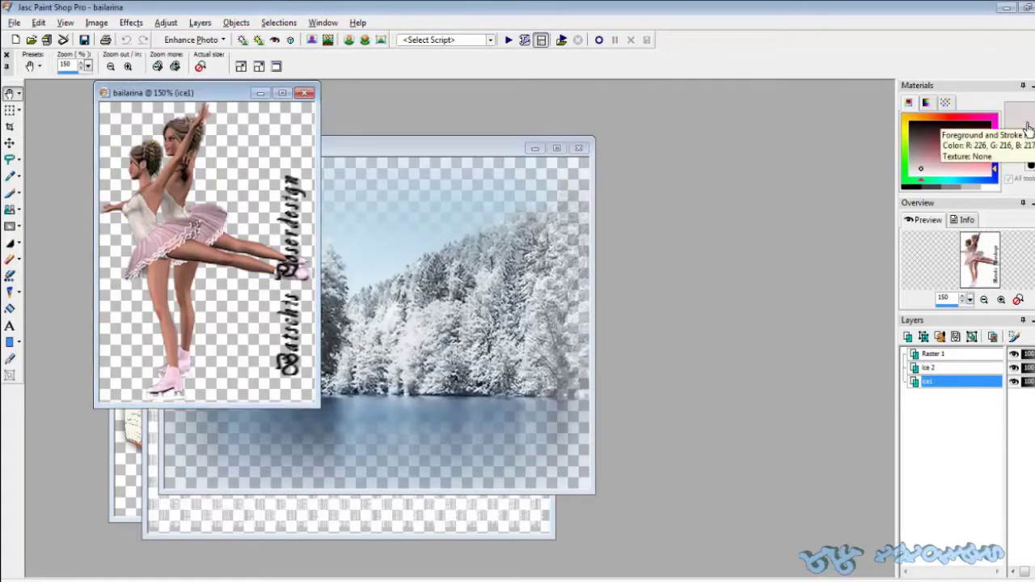
{"action": "left_click", "coordinate": [1027, 129]}
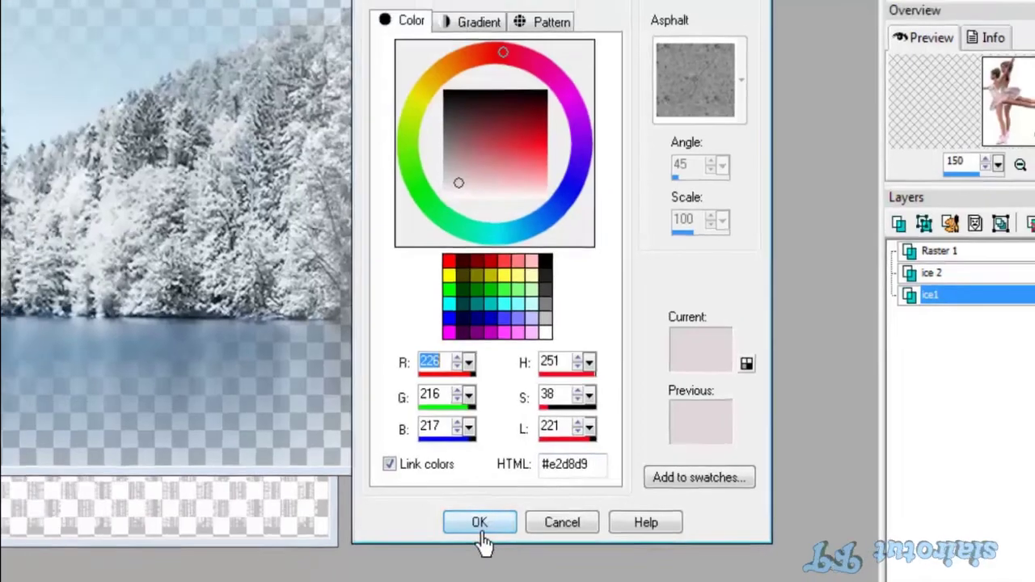
{"action": "left_click", "coordinate": [461, 521]}
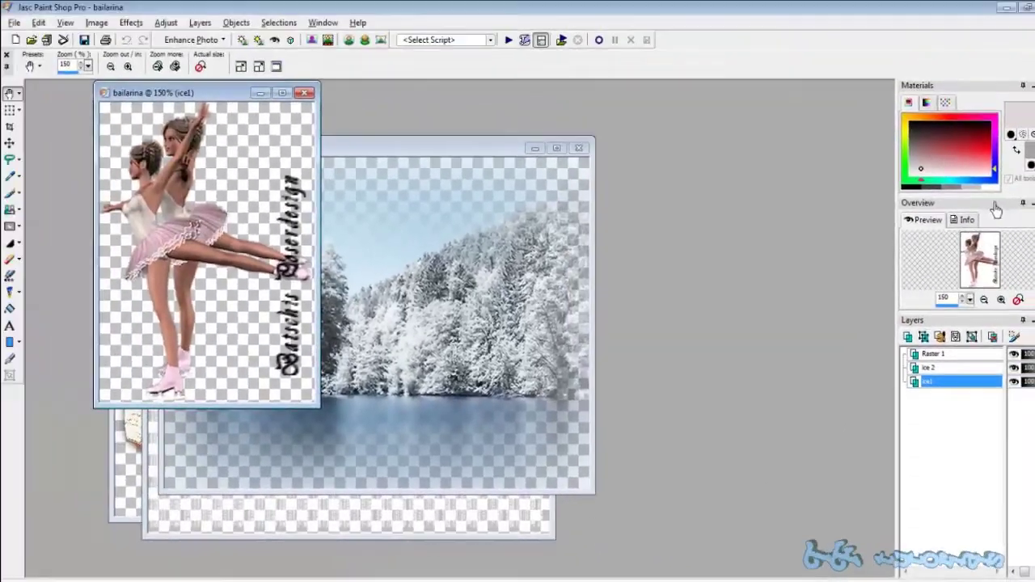
{"action": "left_click", "coordinate": [1027, 173]}
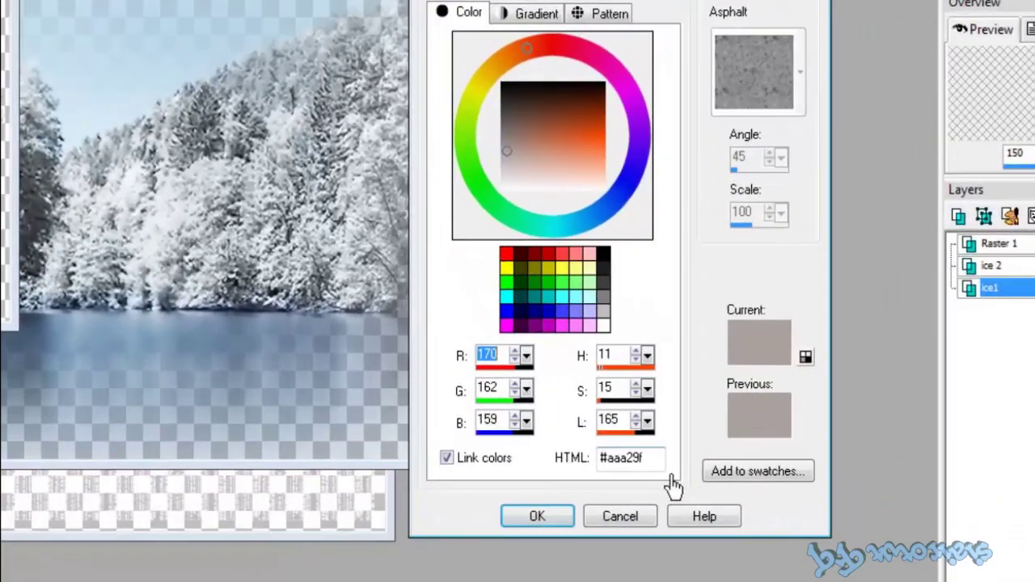
{"action": "left_click", "coordinate": [671, 470]}
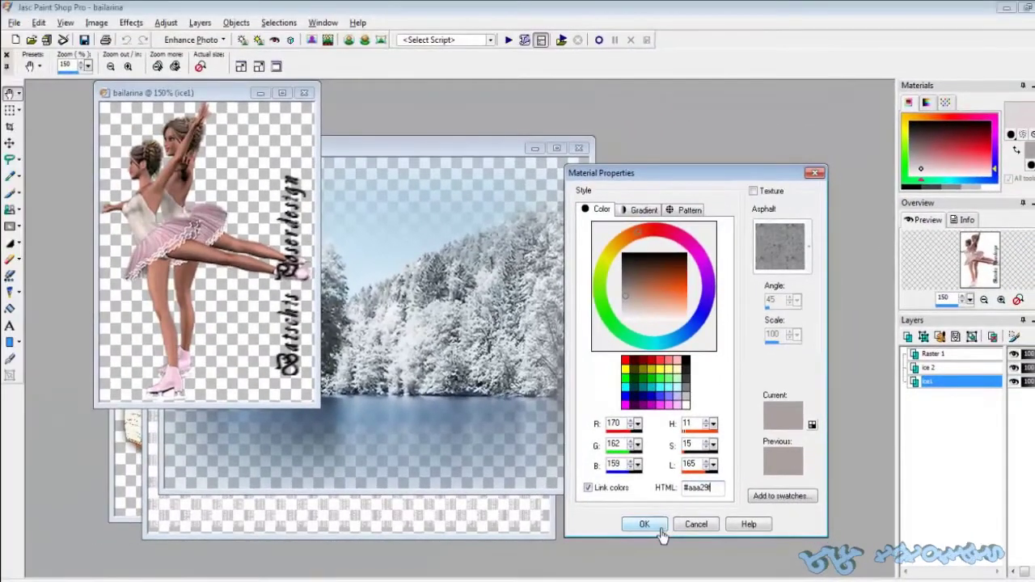
{"action": "left_click", "coordinate": [660, 530]}
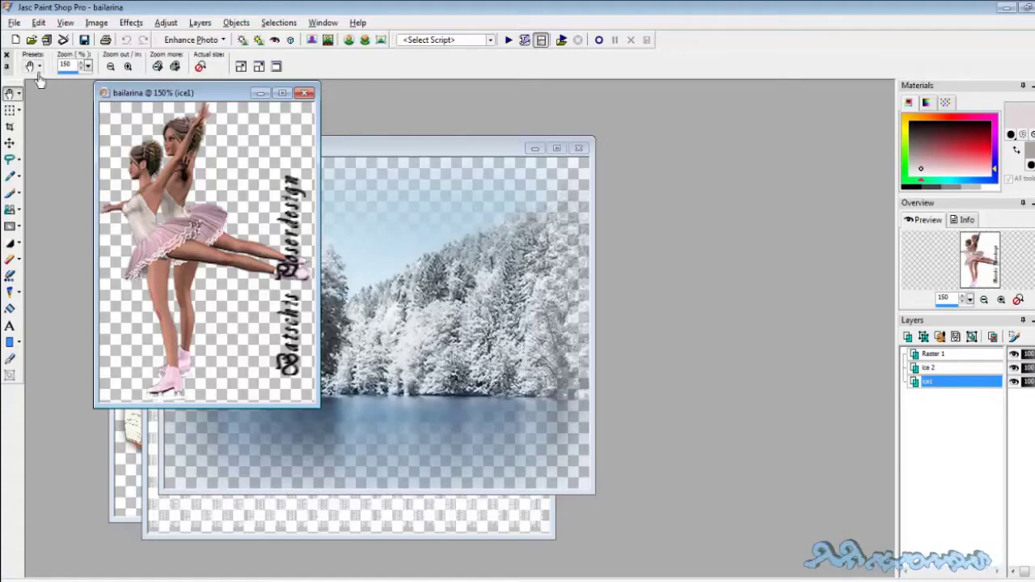
Create a new transparent raster image of 800 x 600 pixels in 16 Million Colors (24 bit)
{"action": "left_click", "coordinate": [26, 47]}
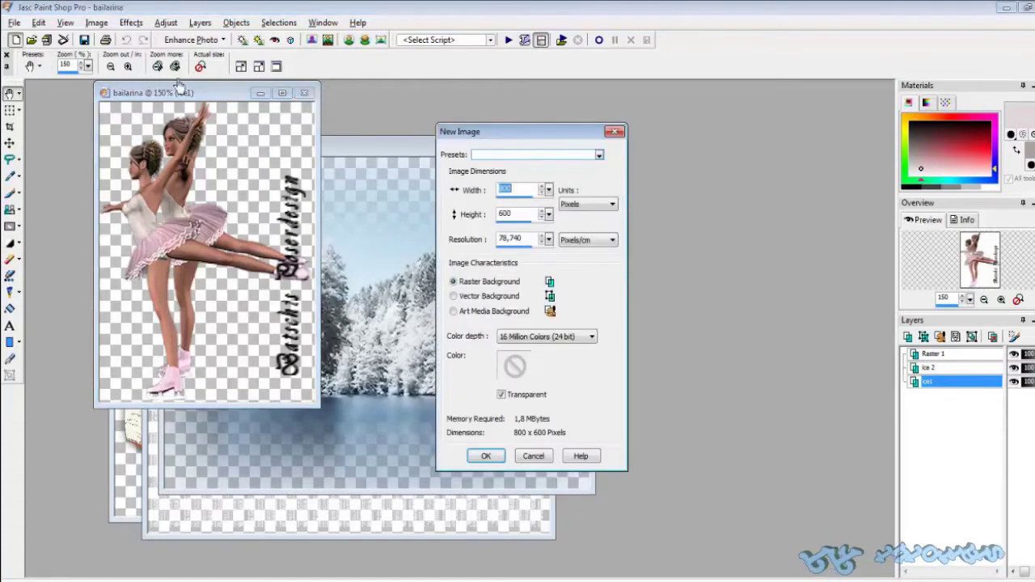
{"action": "left_click", "coordinate": [514, 190]}
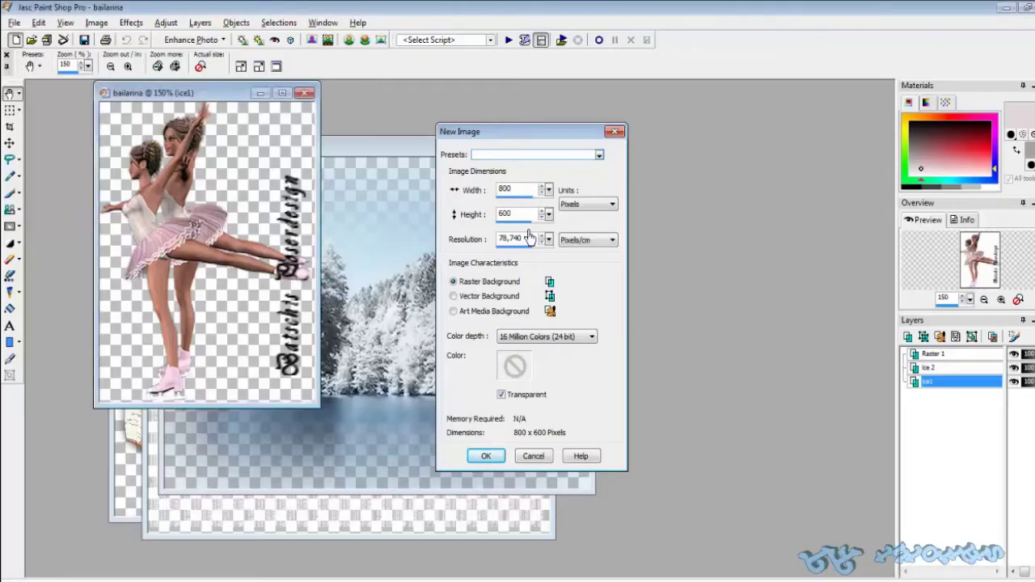
{"action": "key", "text": "Return"}
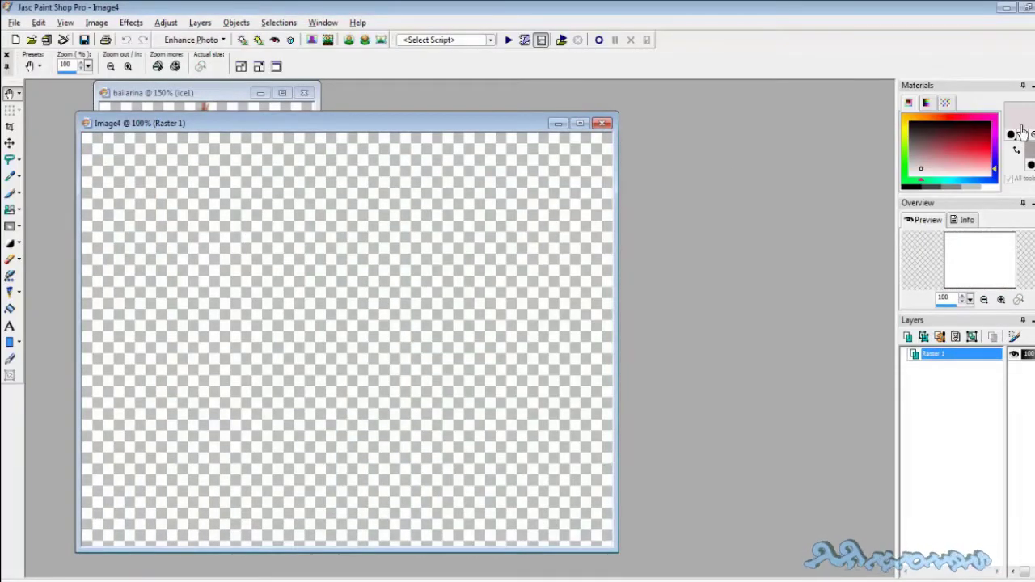
Flood-fill the new image with the linear Foreground-background gradient at angle 0, repeats 0, with Invert enabled
{"action": "left_click", "coordinate": [1019, 138]}
{"action": "left_click", "coordinate": [659, 211]}
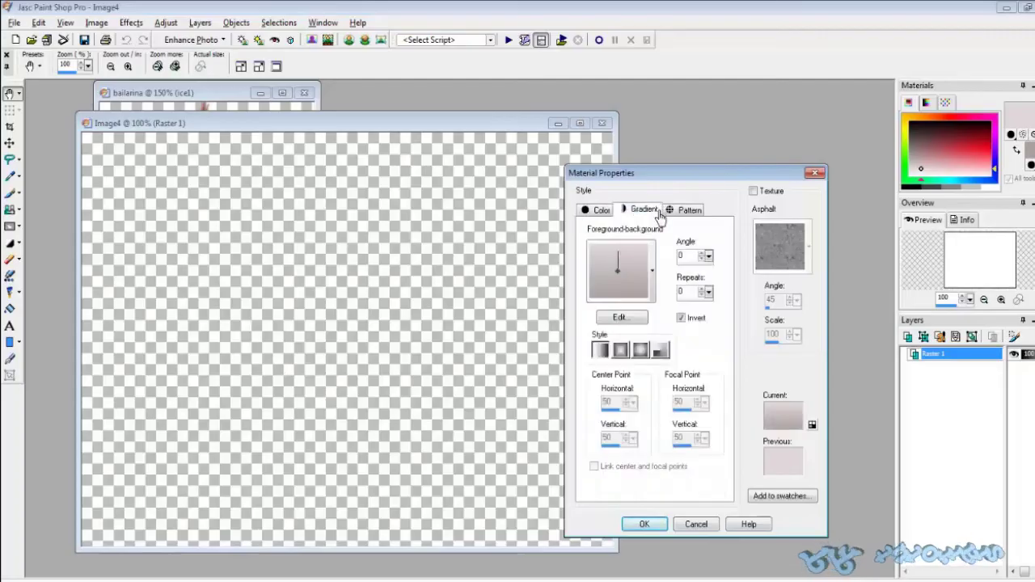
{"action": "left_click", "coordinate": [636, 279]}
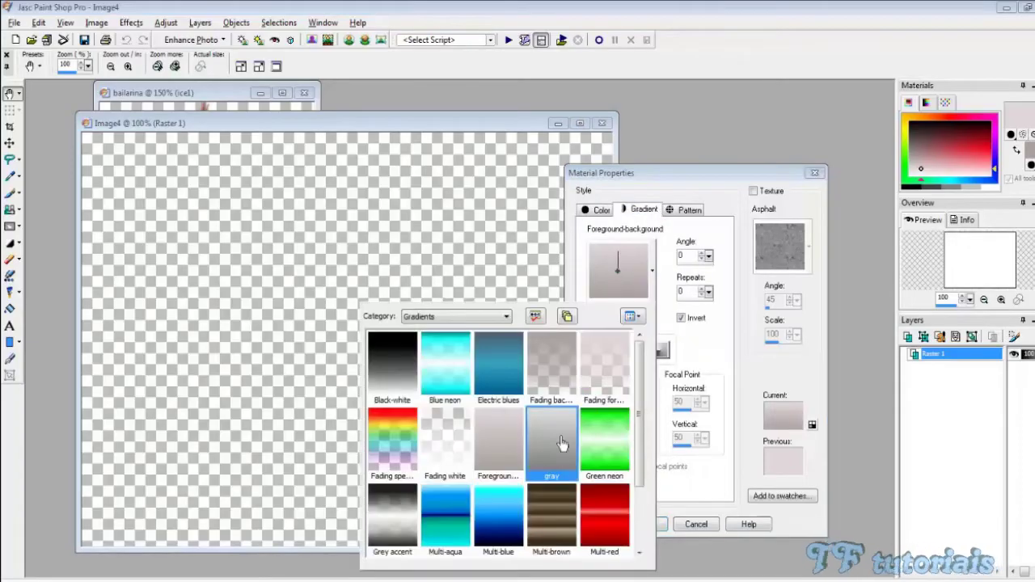
{"action": "left_click", "coordinate": [518, 466]}
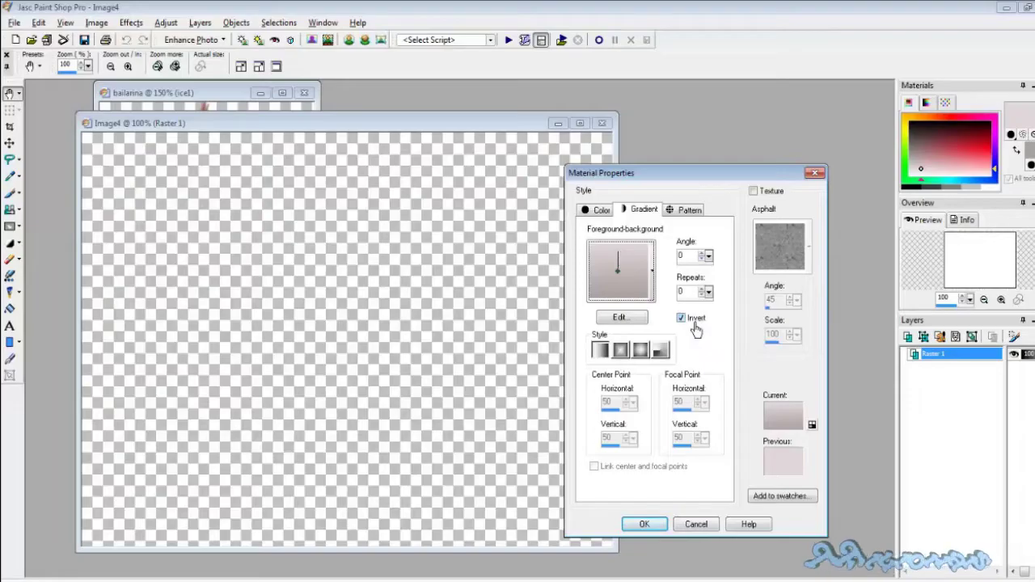
{"action": "key", "text": "Return"}
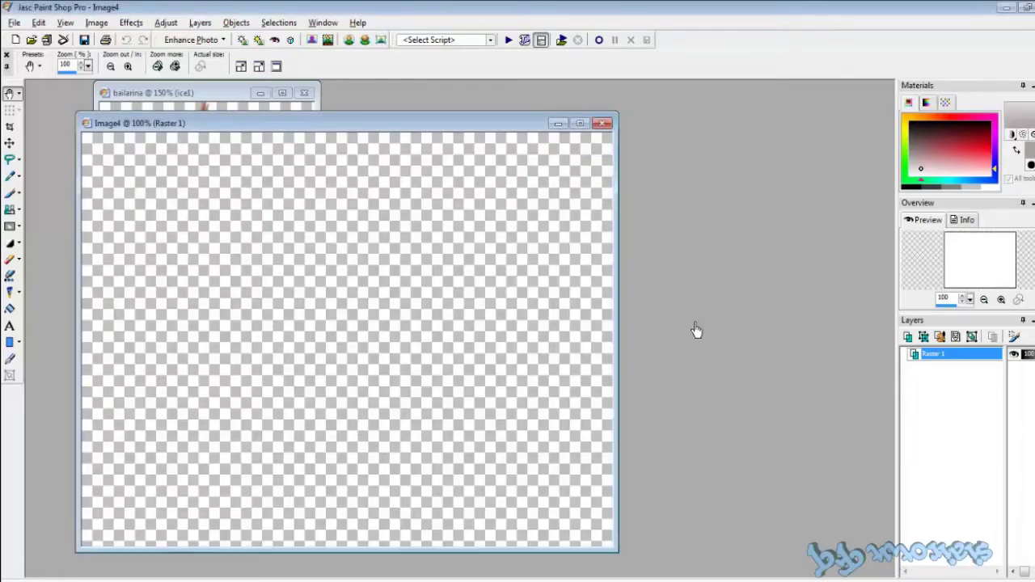
{"action": "left_click", "coordinate": [21, 311]}
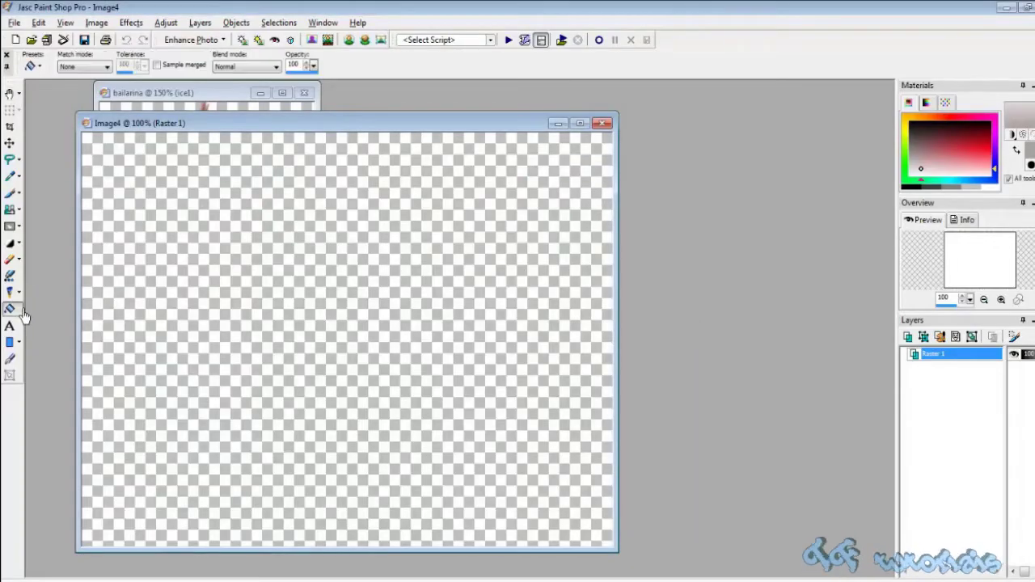
{"action": "left_click", "coordinate": [230, 249]}
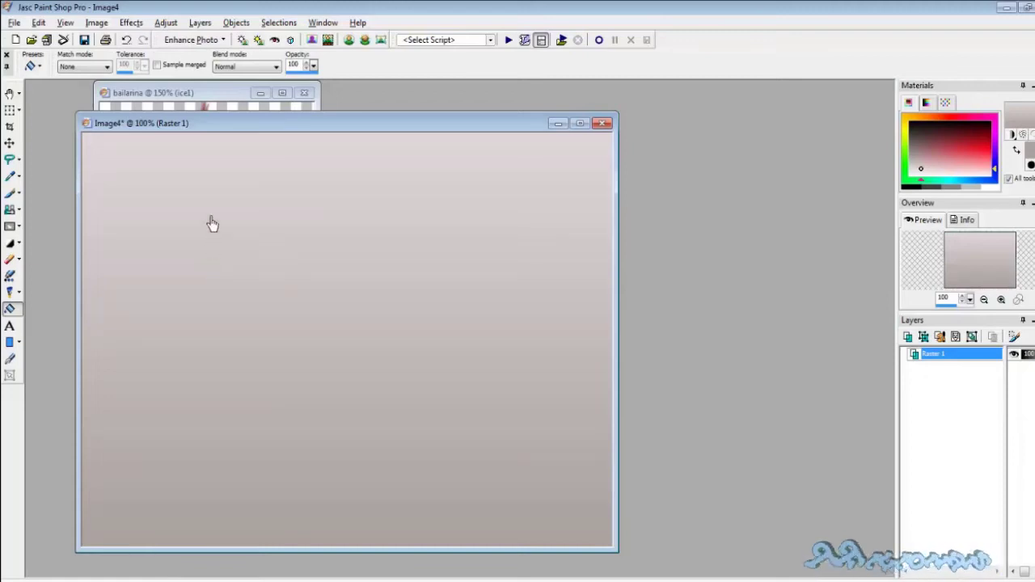
Add a new raster layer with the default settings and select the entire canvas
{"action": "left_click", "coordinate": [199, 23]}
{"action": "left_click", "coordinate": [234, 38]}
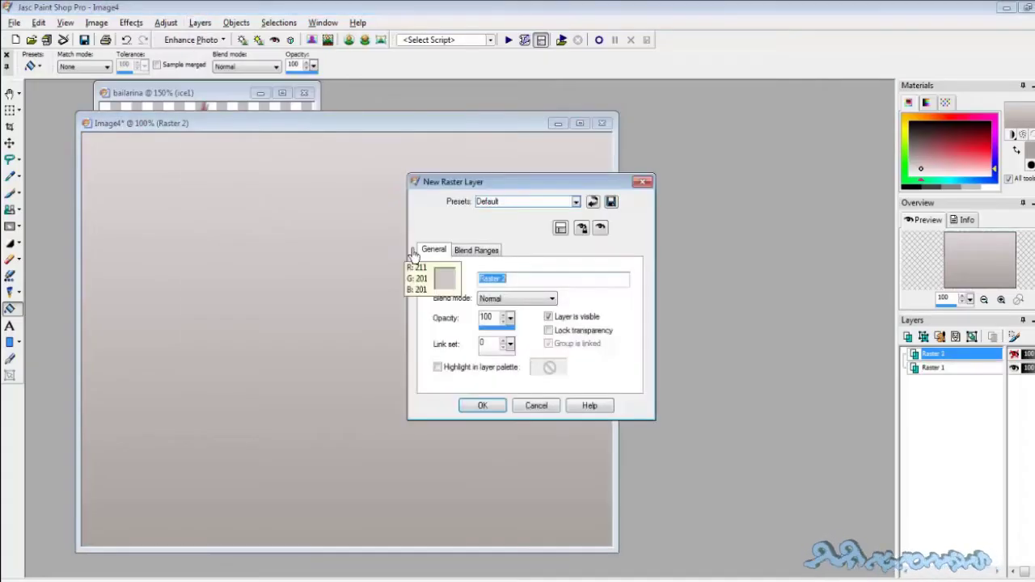
{"action": "key", "text": "Return"}
{"action": "key", "text": "ctrl+a"}
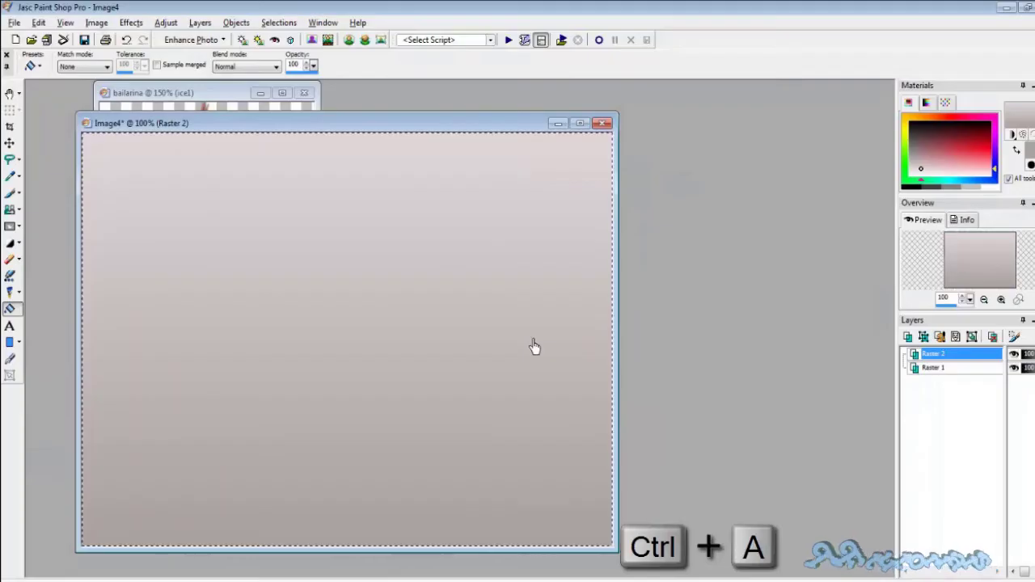
{"action": "left_click", "coordinate": [278, 22]}
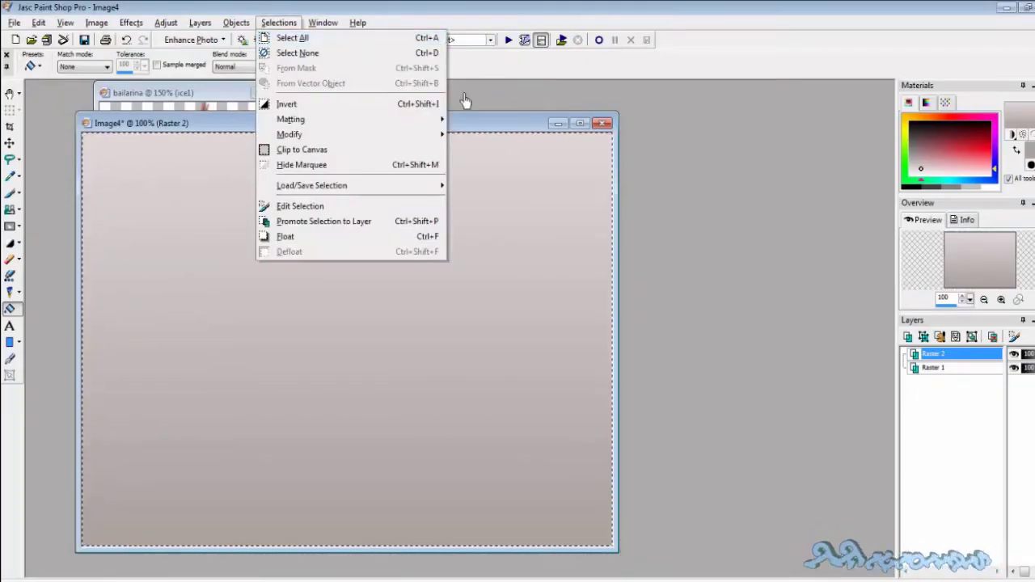
{"action": "left_click", "coordinate": [292, 38]}
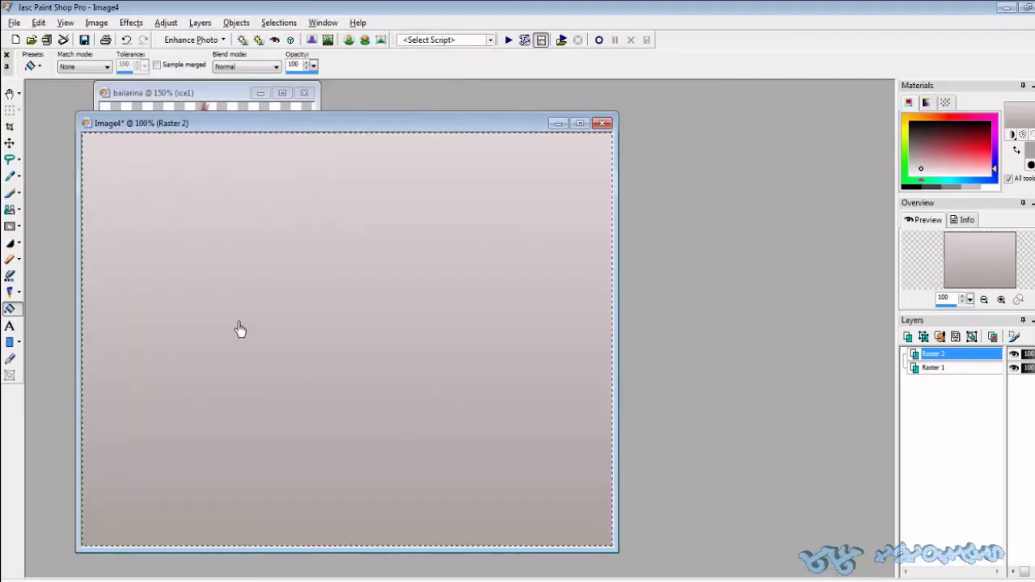
Copy the paisagem image and paste it into the selection on the new layer of the gradient image
{"action": "key", "text": "z"}
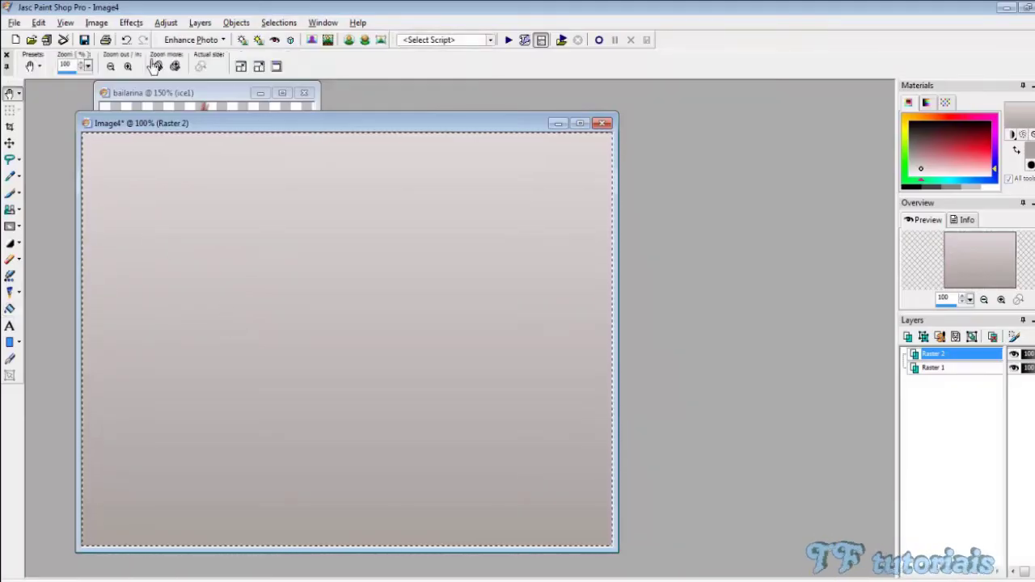
{"action": "left_click", "coordinate": [322, 22]}
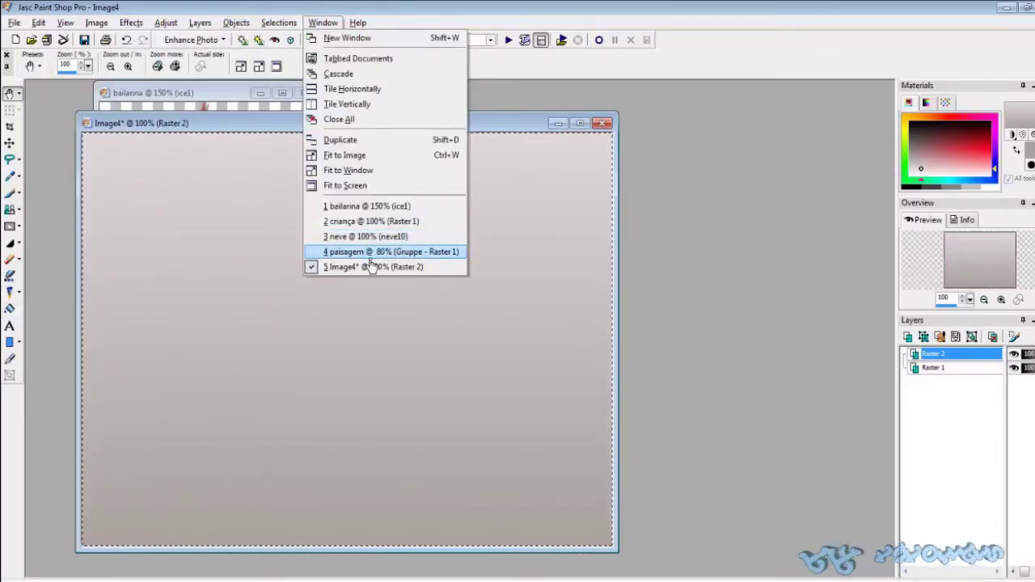
{"action": "left_click", "coordinate": [370, 257]}
{"action": "right_click", "coordinate": [308, 250]}
{"action": "left_click", "coordinate": [339, 275]}
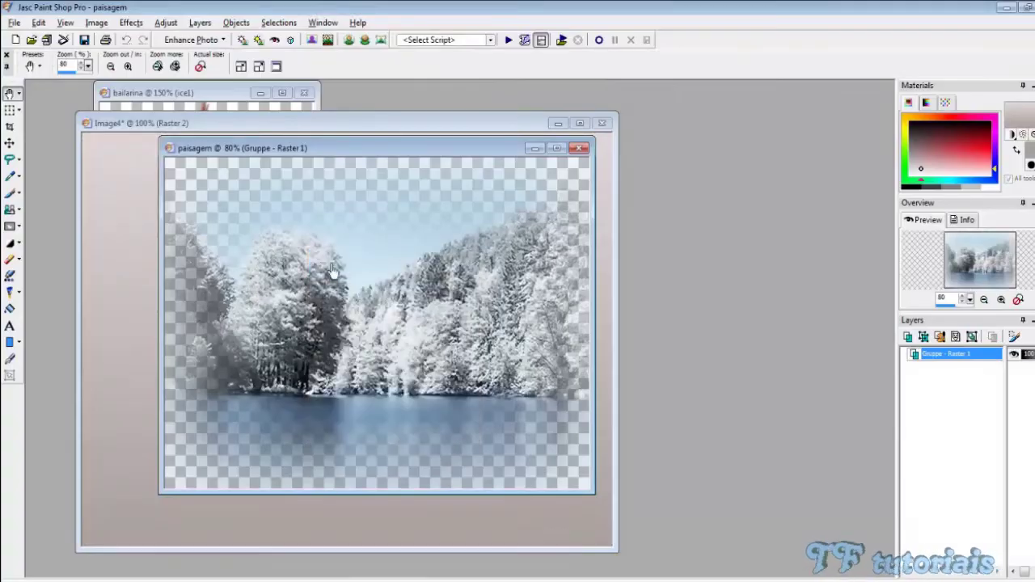
{"action": "left_click", "coordinate": [156, 185]}
{"action": "right_click", "coordinate": [255, 214]}
{"action": "mouse_move", "coordinate": [293, 266]}
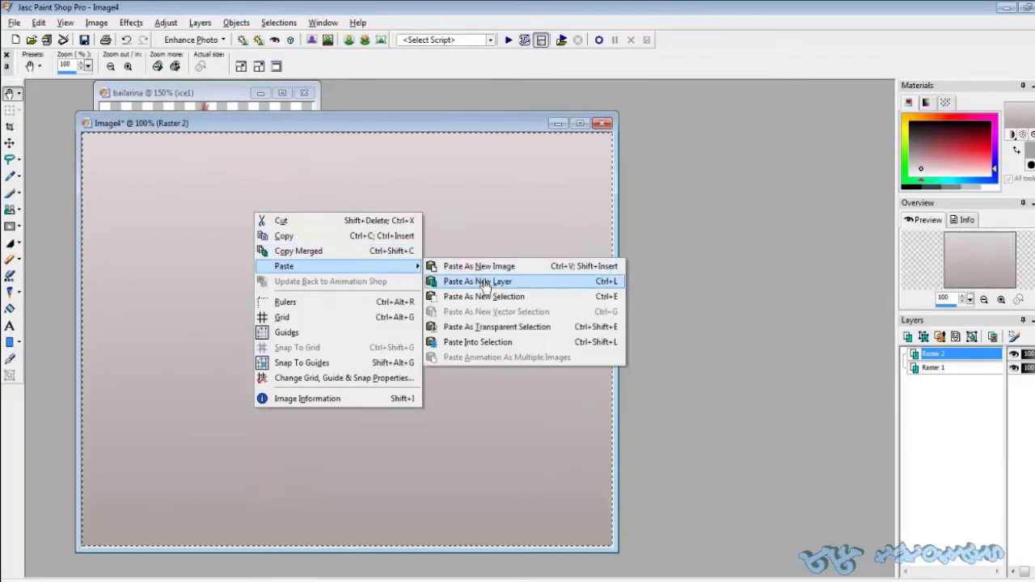
{"action": "left_click", "coordinate": [495, 343]}
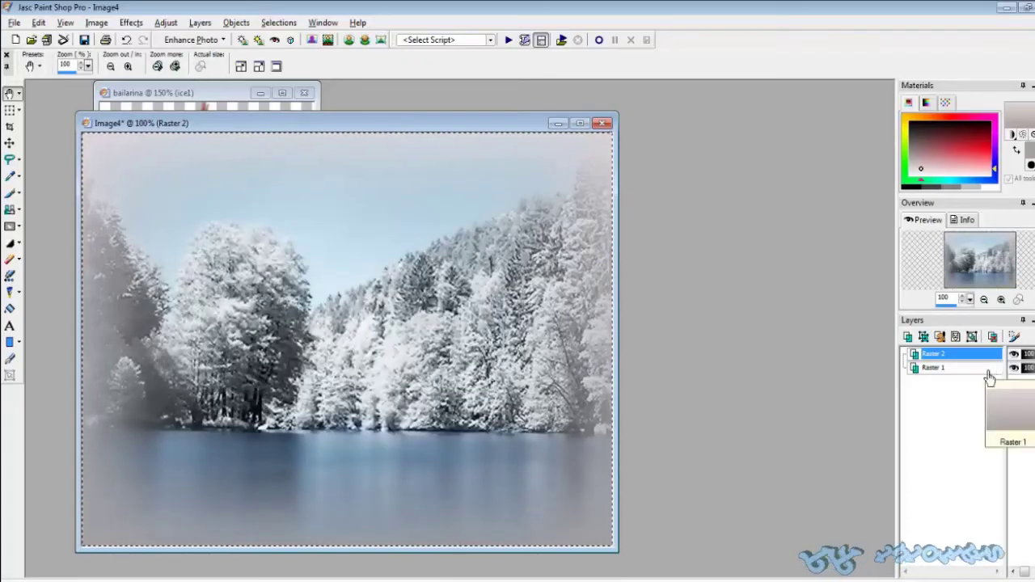
Merge the landscape layer down onto the gradient layer
{"action": "right_click", "coordinate": [960, 361]}
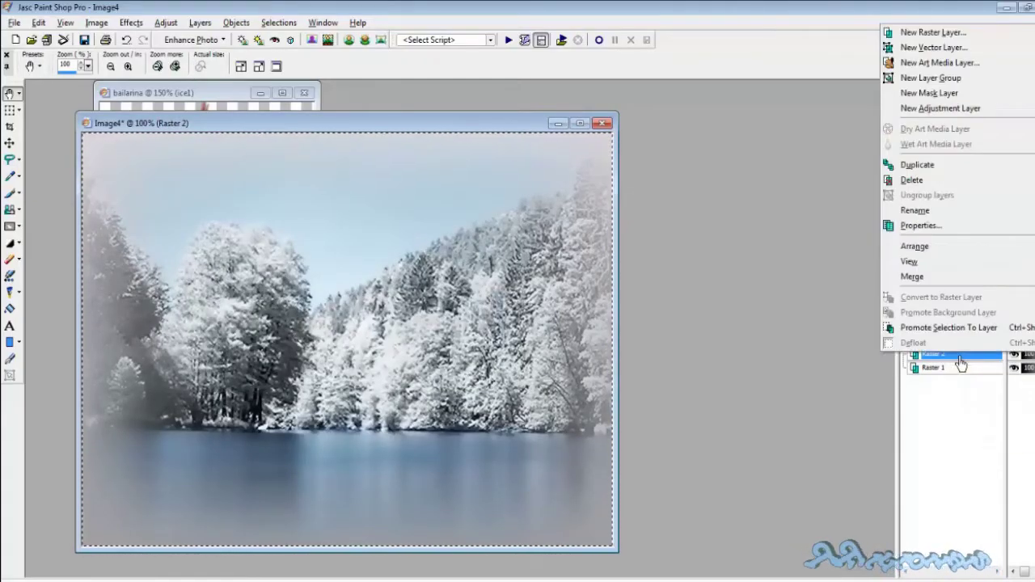
{"action": "mouse_move", "coordinate": [912, 277]}
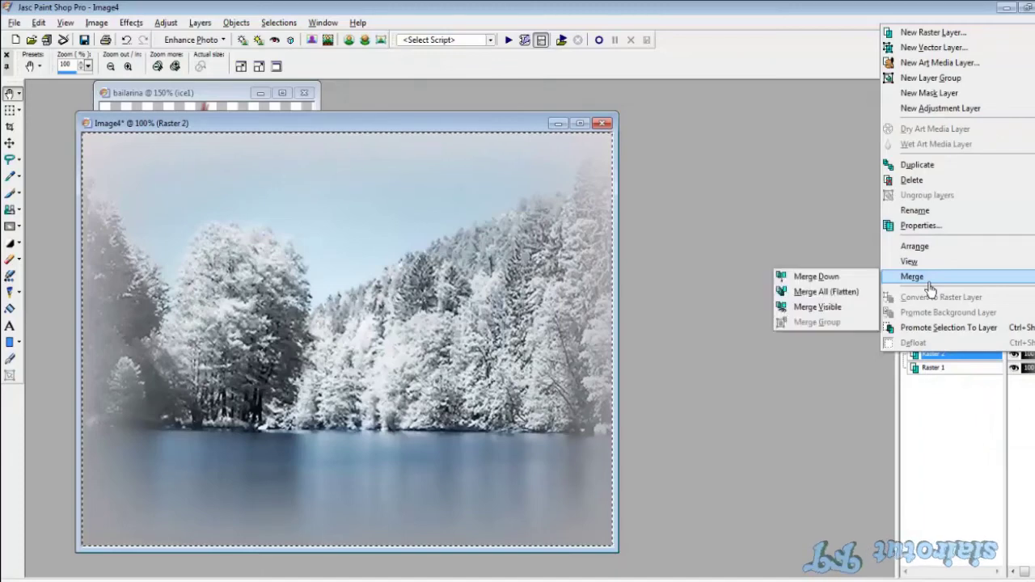
{"action": "left_click", "coordinate": [853, 291]}
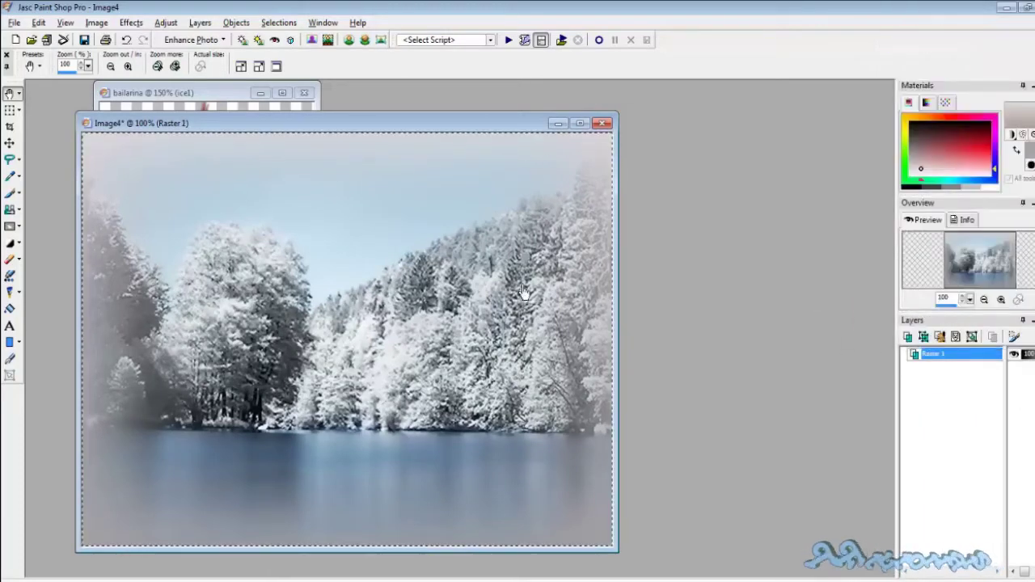
Add a new raster layer with the default settings above the merged landscape layer
{"action": "left_click", "coordinate": [199, 23]}
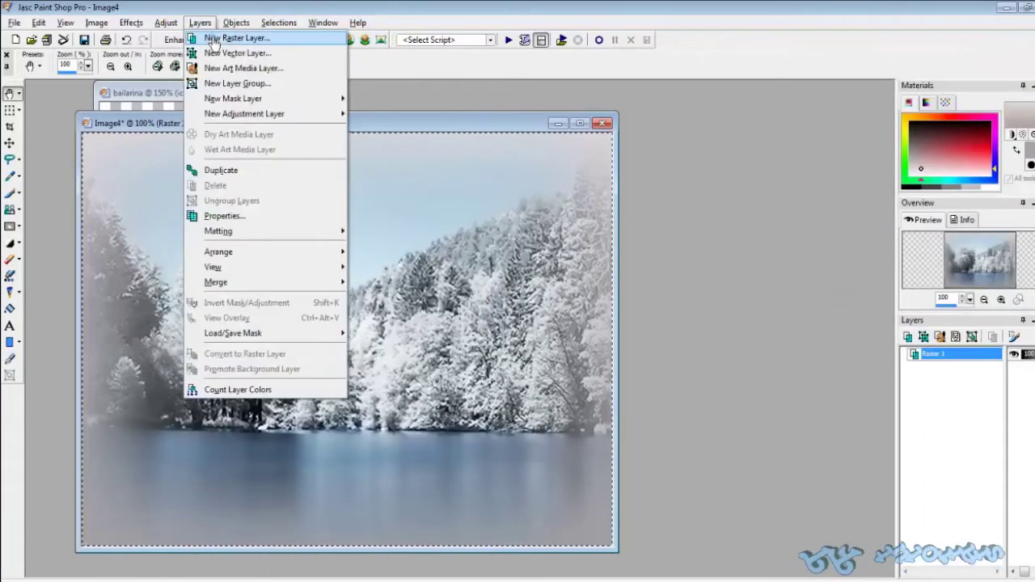
{"action": "left_click", "coordinate": [216, 40]}
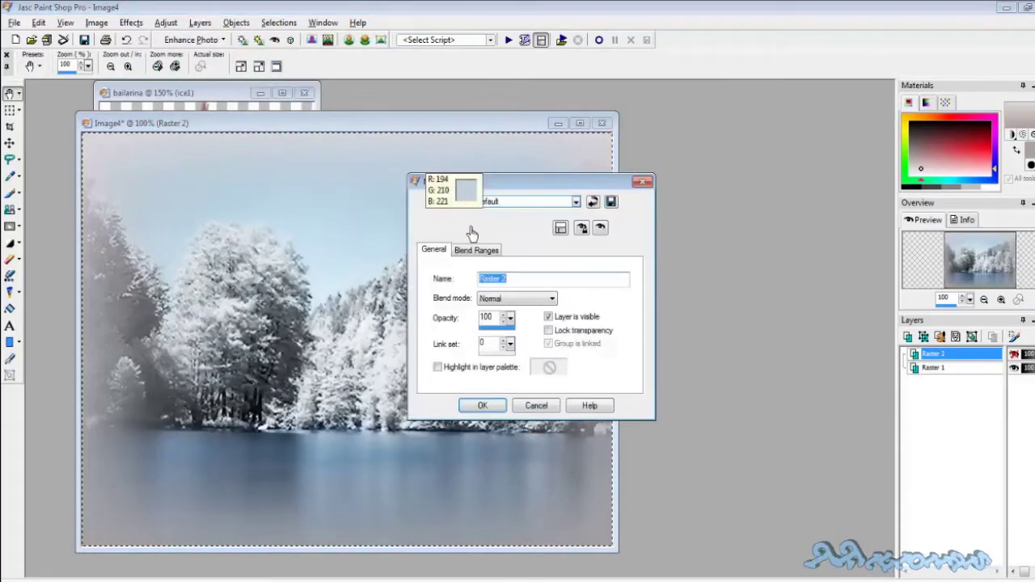
{"action": "key", "text": "Return"}
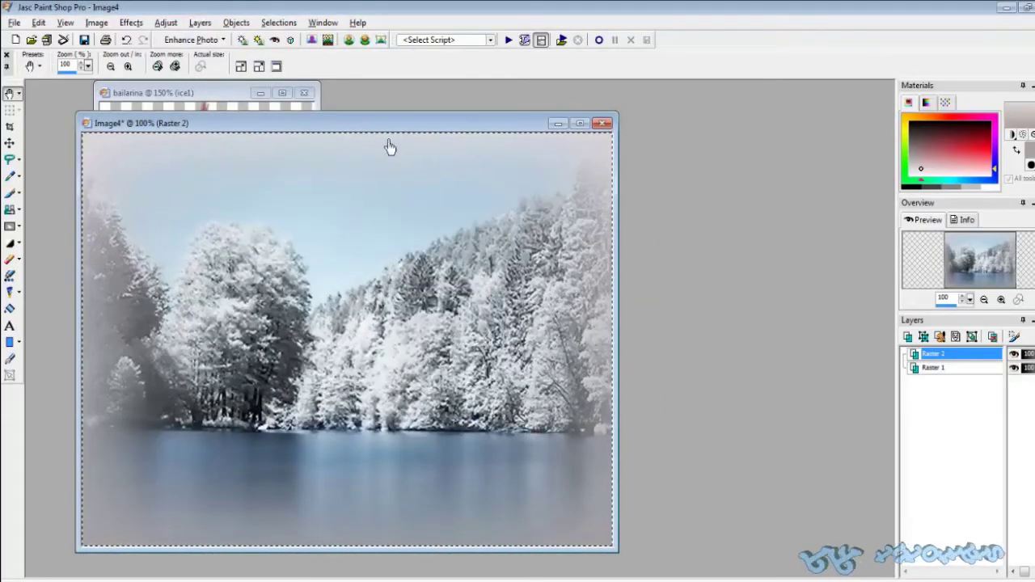
Copy the janela window image and paste it into the selection on the new layer of the landscape image
{"action": "left_click", "coordinate": [322, 22]}
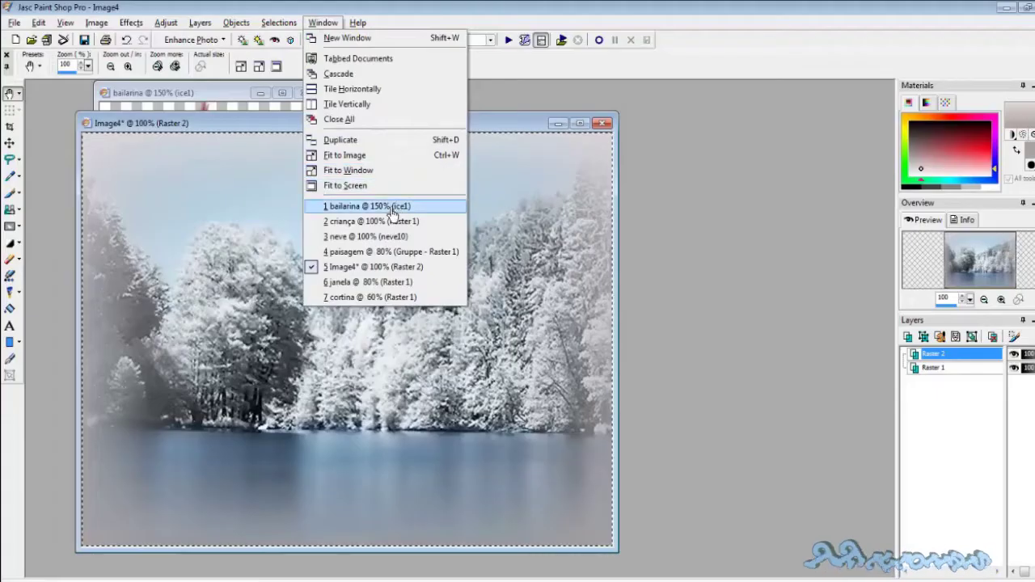
{"action": "left_click", "coordinate": [374, 290]}
{"action": "right_click", "coordinate": [363, 283]}
{"action": "left_click", "coordinate": [391, 310]}
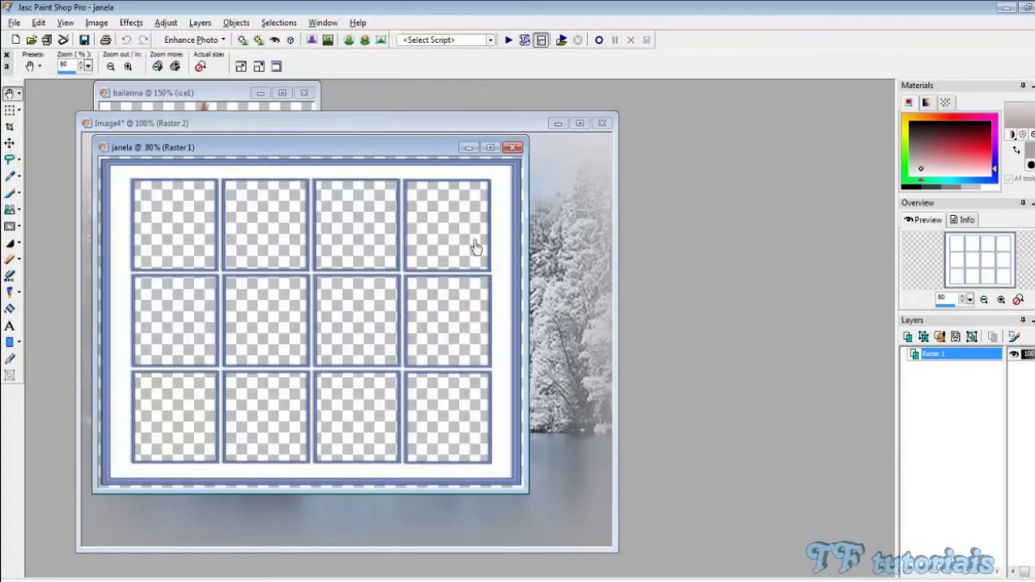
{"action": "left_click", "coordinate": [513, 147]}
{"action": "right_click", "coordinate": [265, 200]}
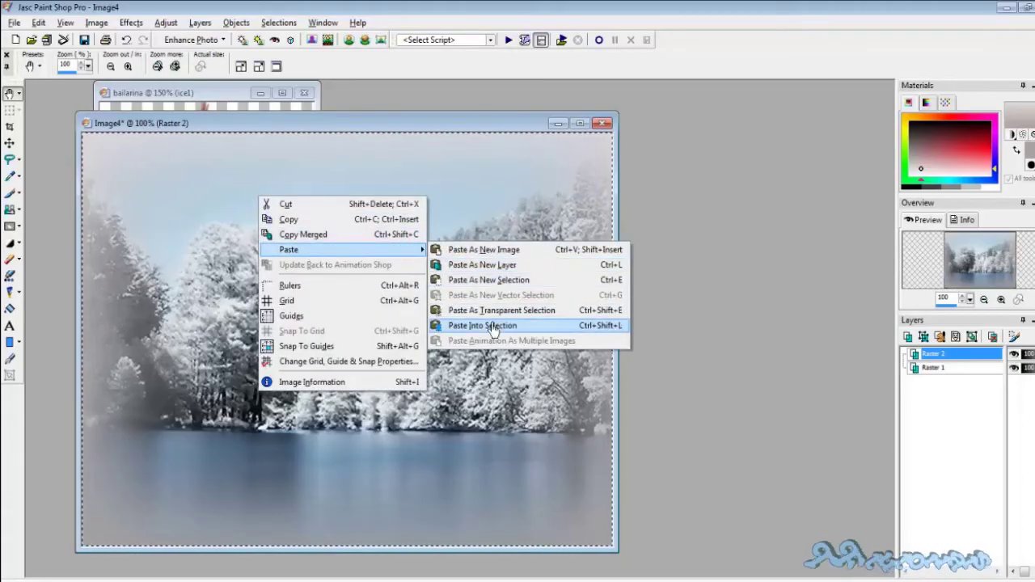
{"action": "left_click", "coordinate": [494, 331]}
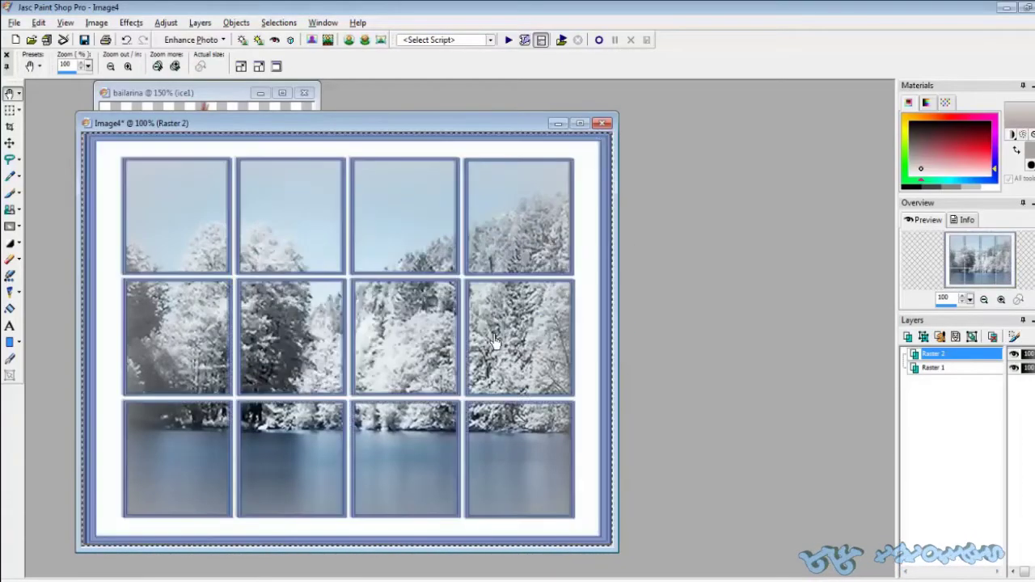
Copy the cortina curtain image and close its file
{"action": "left_click", "coordinate": [322, 24]}
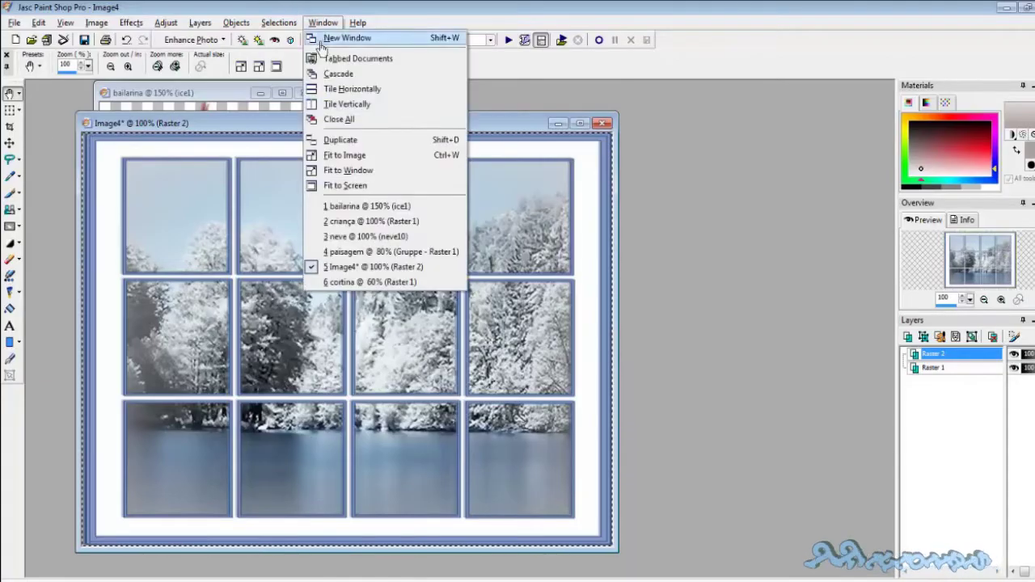
{"action": "left_click", "coordinate": [378, 282]}
{"action": "right_click", "coordinate": [235, 202]}
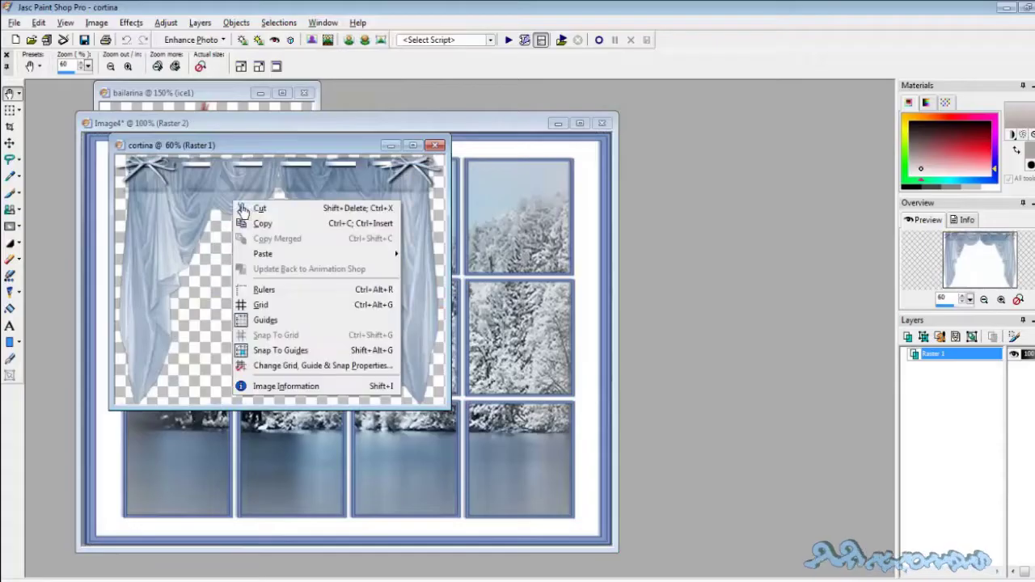
{"action": "left_click", "coordinate": [265, 225]}
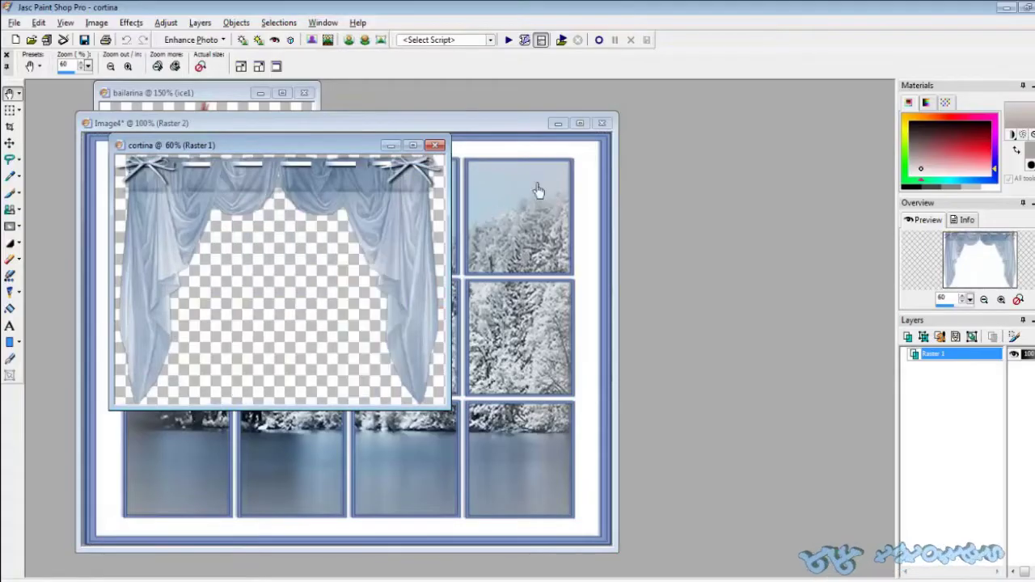
{"action": "left_click", "coordinate": [439, 147]}
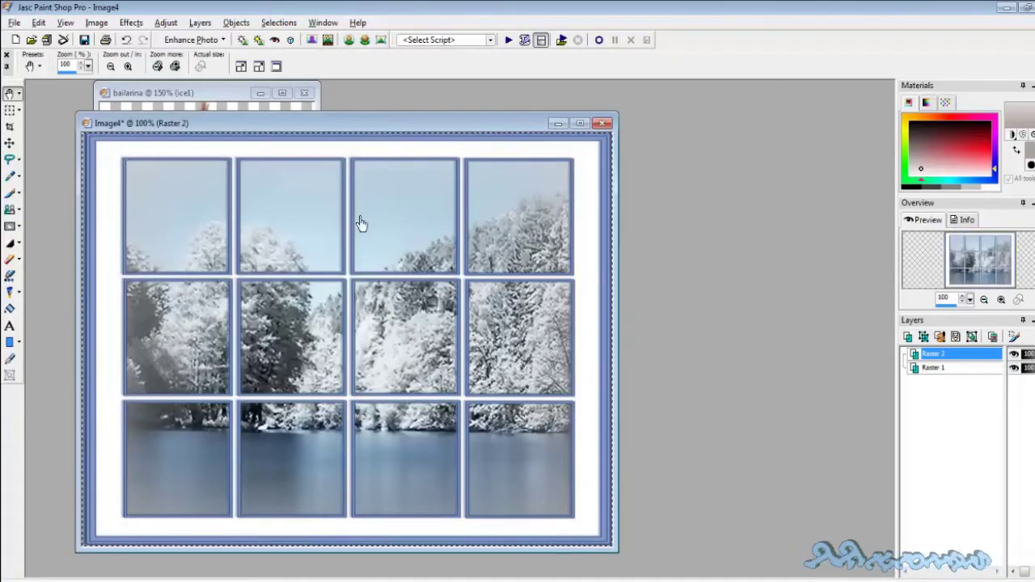
{"action": "right_click", "coordinate": [328, 214]}
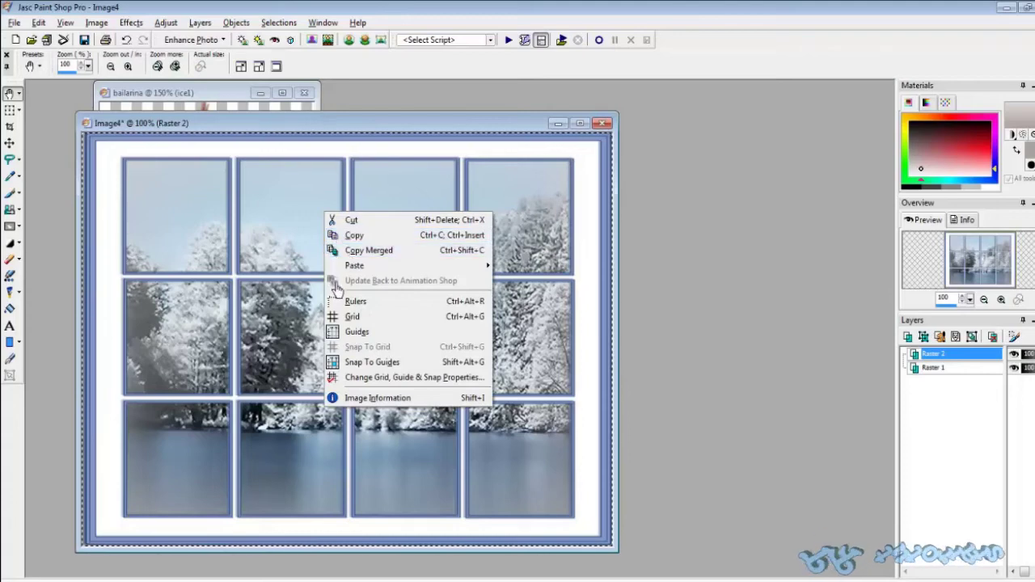
{"action": "mouse_move", "coordinate": [348, 265]}
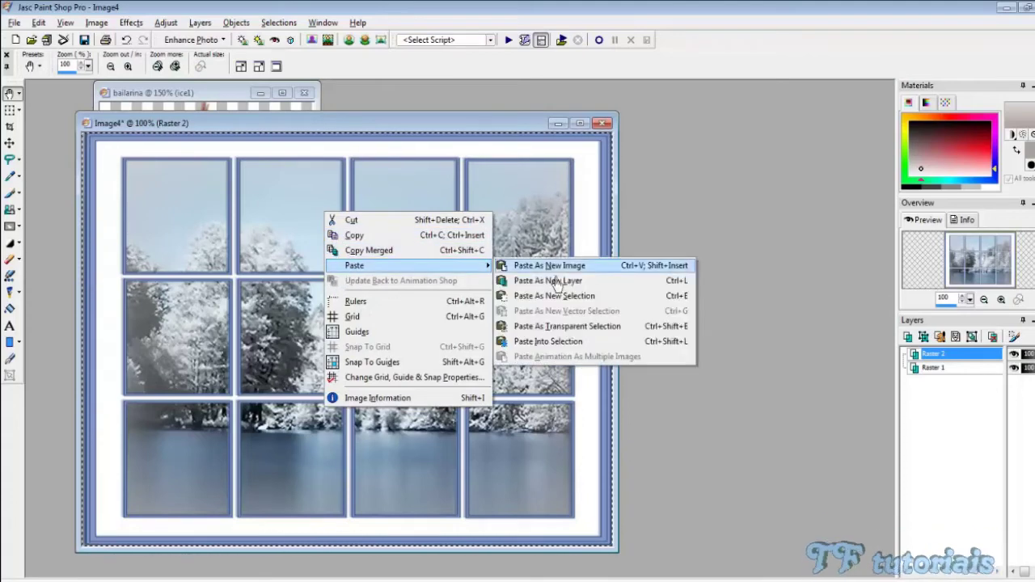
{"action": "left_click", "coordinate": [555, 347]}
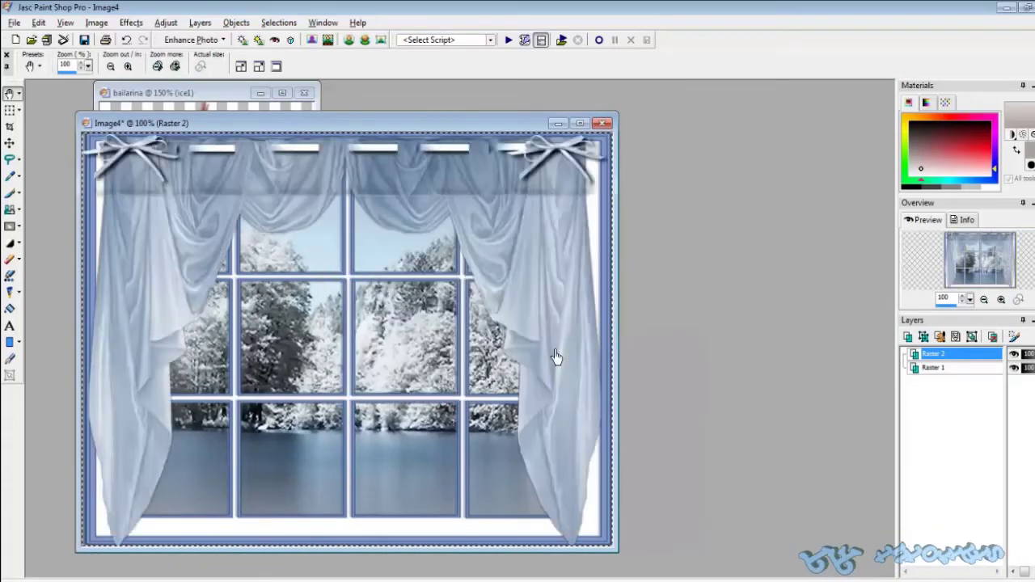
{"action": "left_click", "coordinate": [127, 41]}
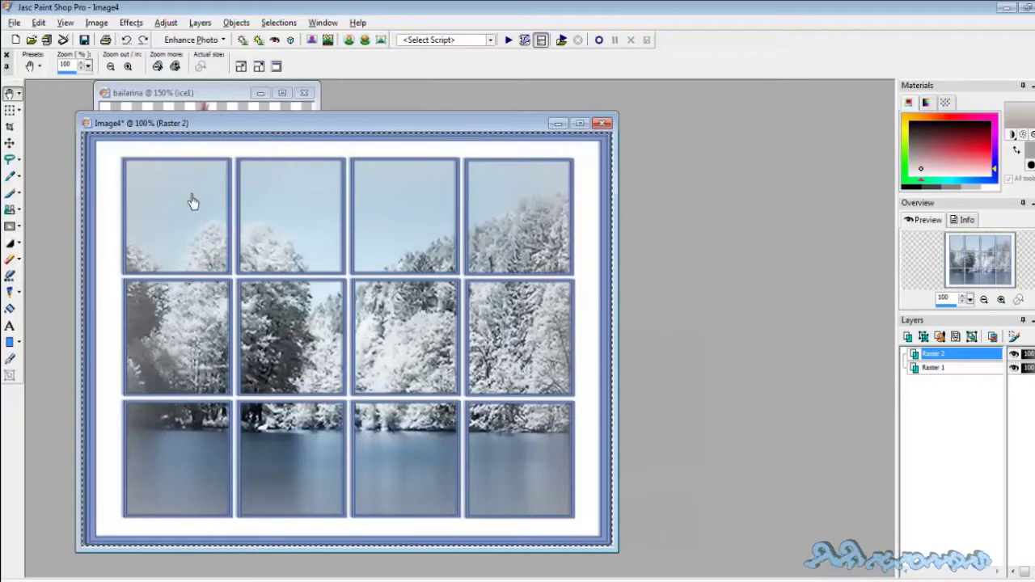
Add a default raster layer above the window frame and paste the copied curtain into the selection on it
{"action": "left_click", "coordinate": [200, 23]}
{"action": "left_click", "coordinate": [230, 37]}
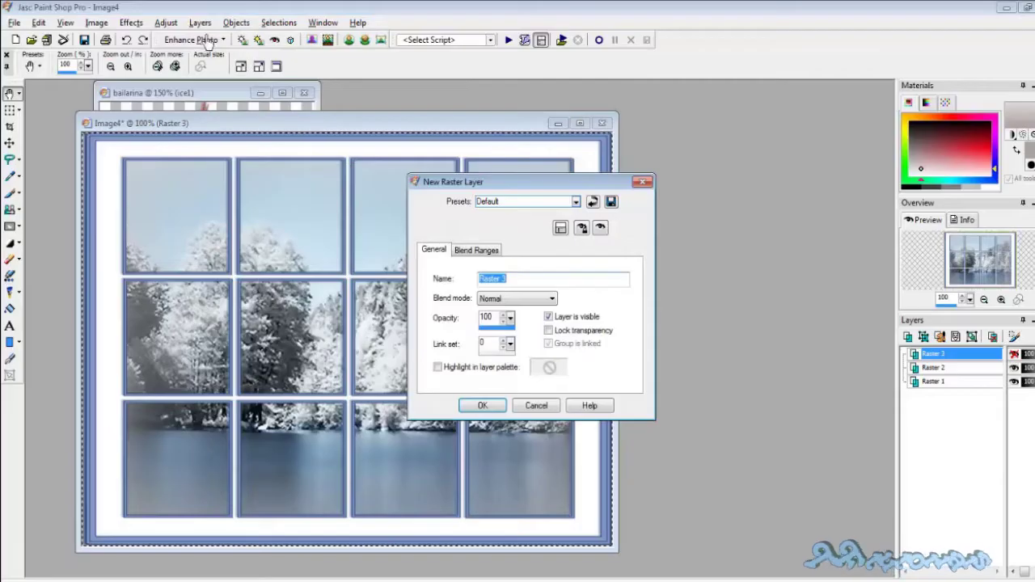
{"action": "left_click", "coordinate": [482, 405]}
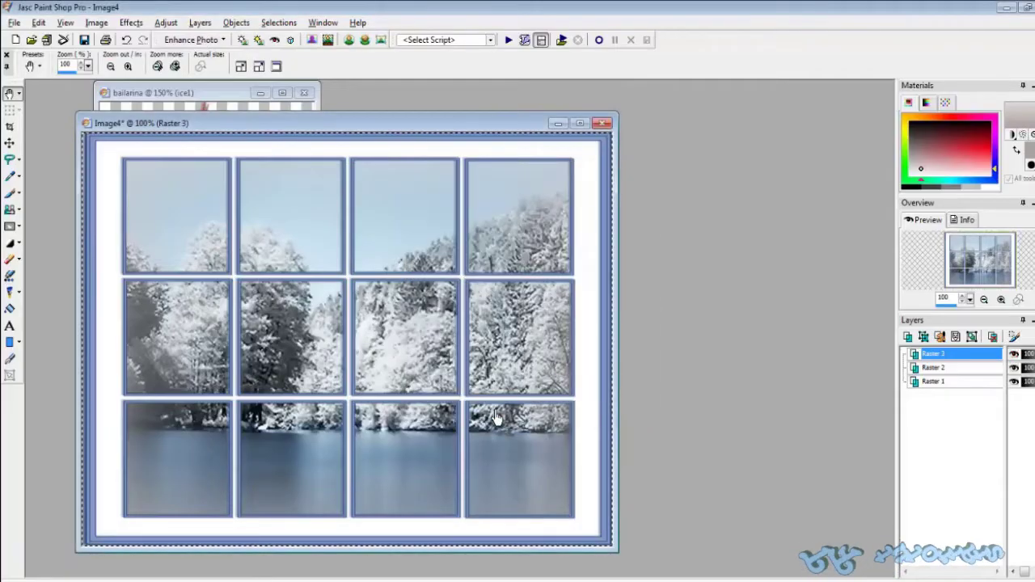
{"action": "right_click", "coordinate": [175, 218]}
{"action": "mouse_move", "coordinate": [221, 275]}
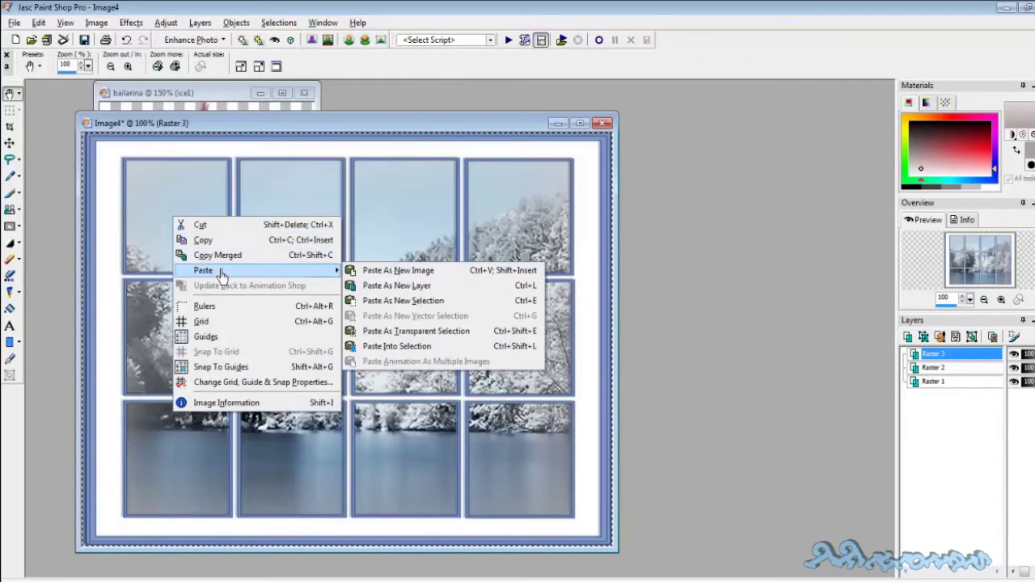
{"action": "left_click", "coordinate": [392, 347]}
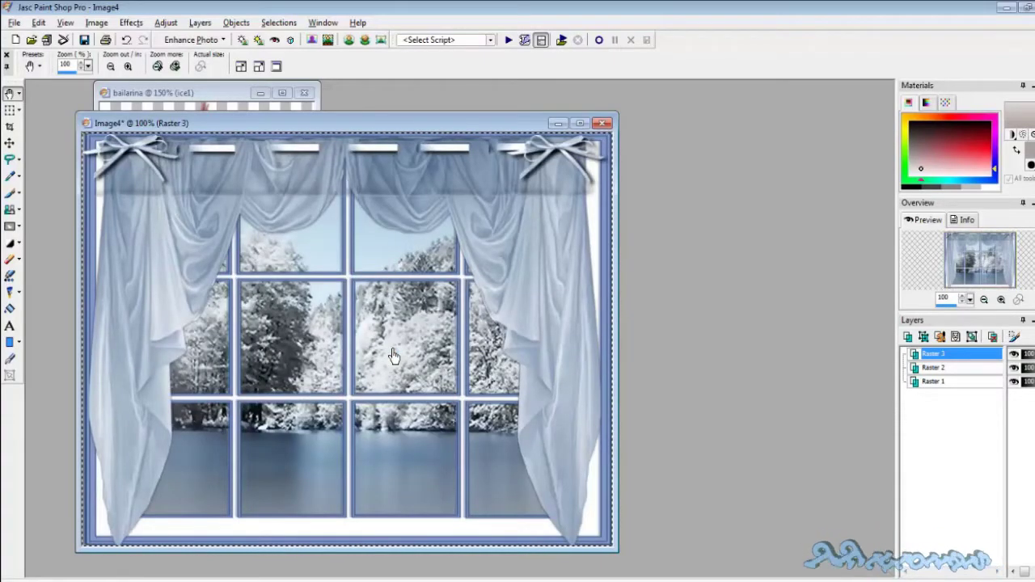
Deform the curtain layer to about 105% width and 97% height, positioned at about X -15, Y -2, so it spans the window
{"action": "left_click", "coordinate": [12, 118]}
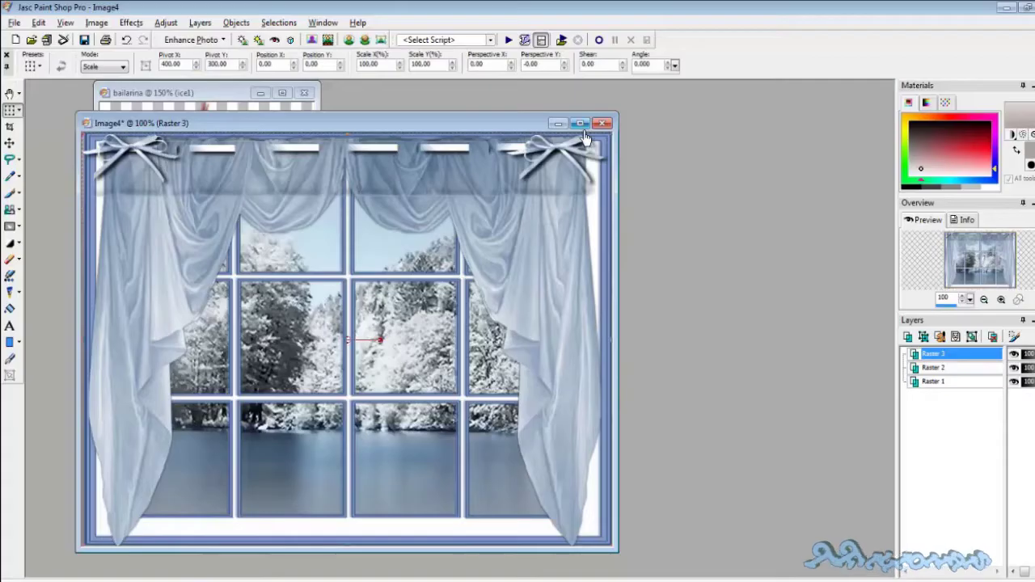
{"action": "left_click", "coordinate": [580, 124]}
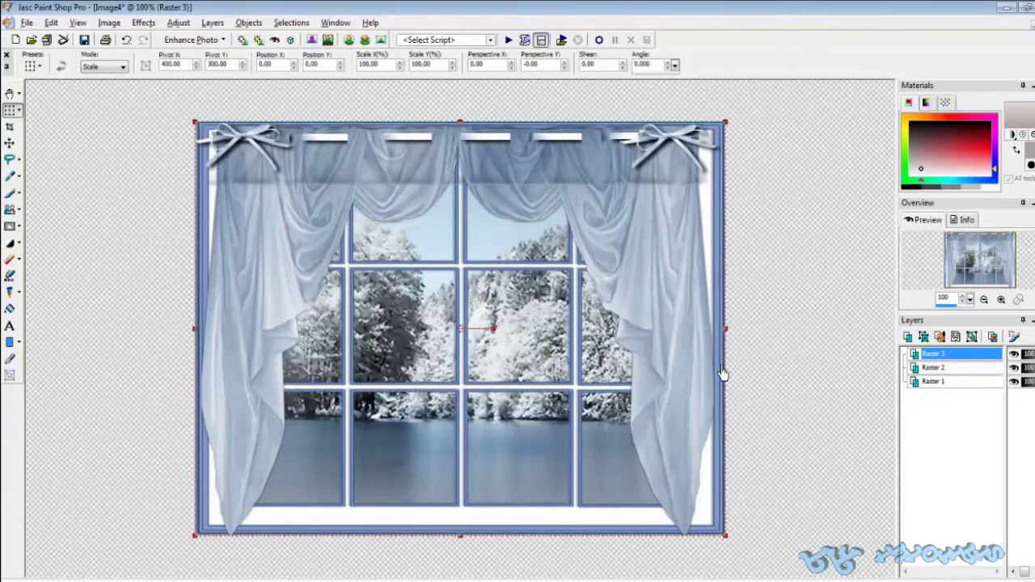
{"action": "left_click_drag", "start_coordinate": [470, 548], "coordinate": [472, 538]}
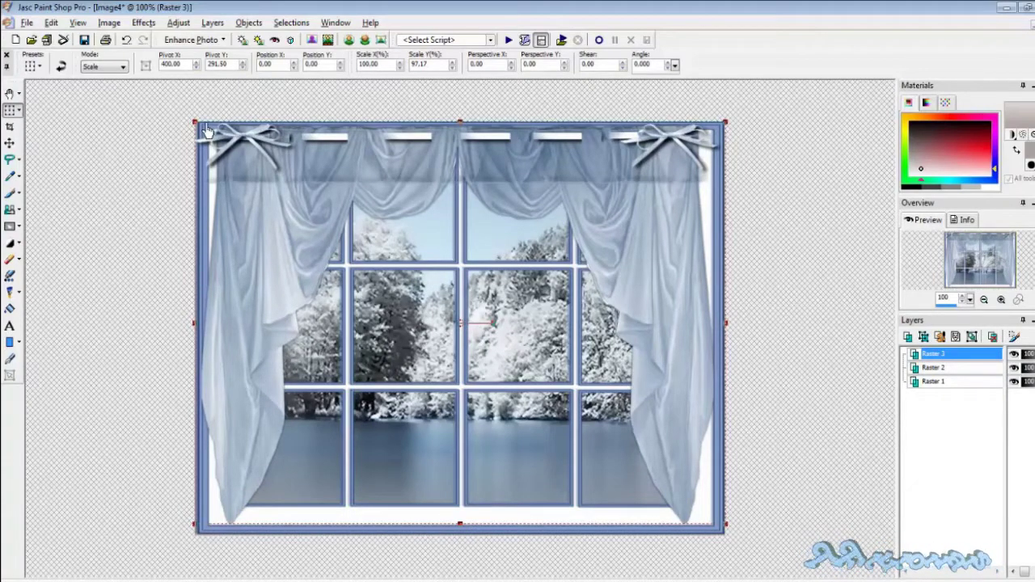
{"action": "left_click_drag", "start_coordinate": [206, 132], "coordinate": [196, 132]}
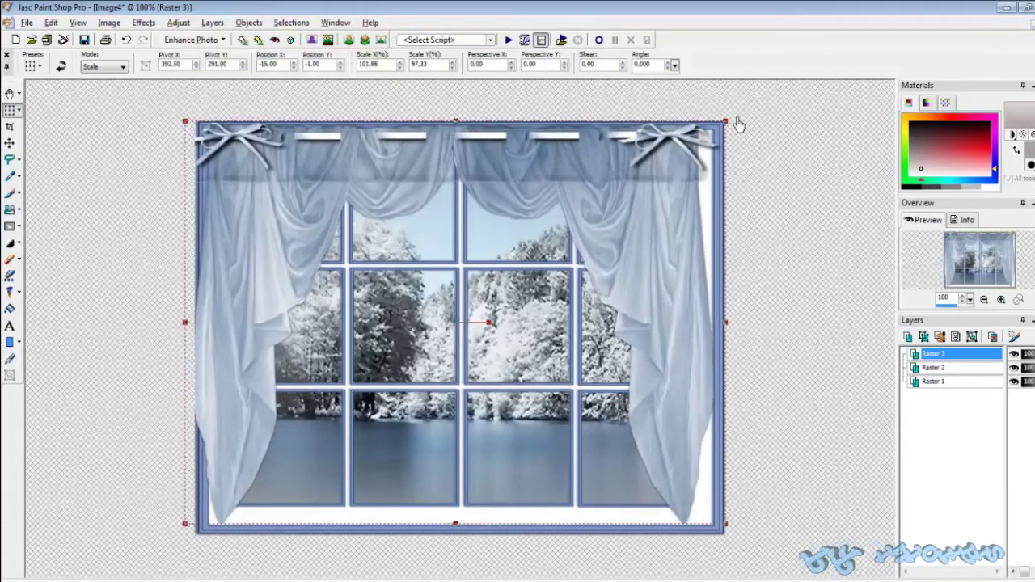
{"action": "left_click_drag", "start_coordinate": [734, 132], "coordinate": [751, 141]}
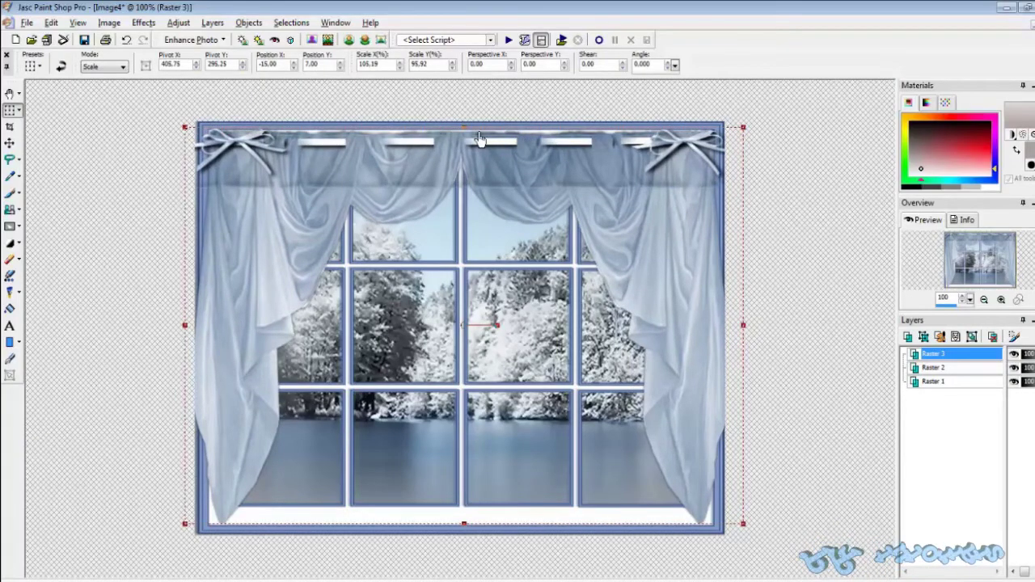
{"action": "left_click_drag", "start_coordinate": [472, 133], "coordinate": [473, 127]}
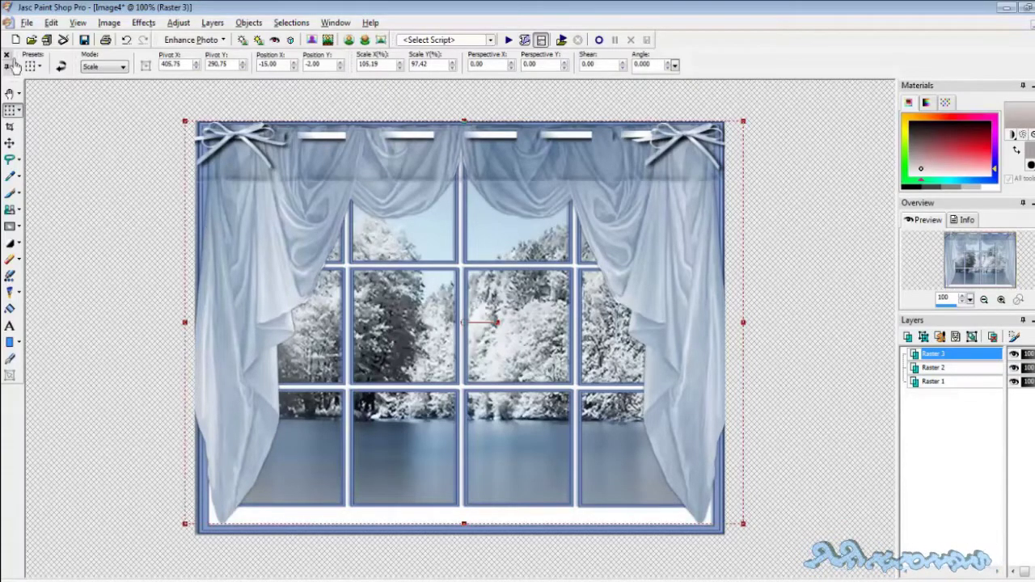
{"action": "left_click", "coordinate": [8, 22]}
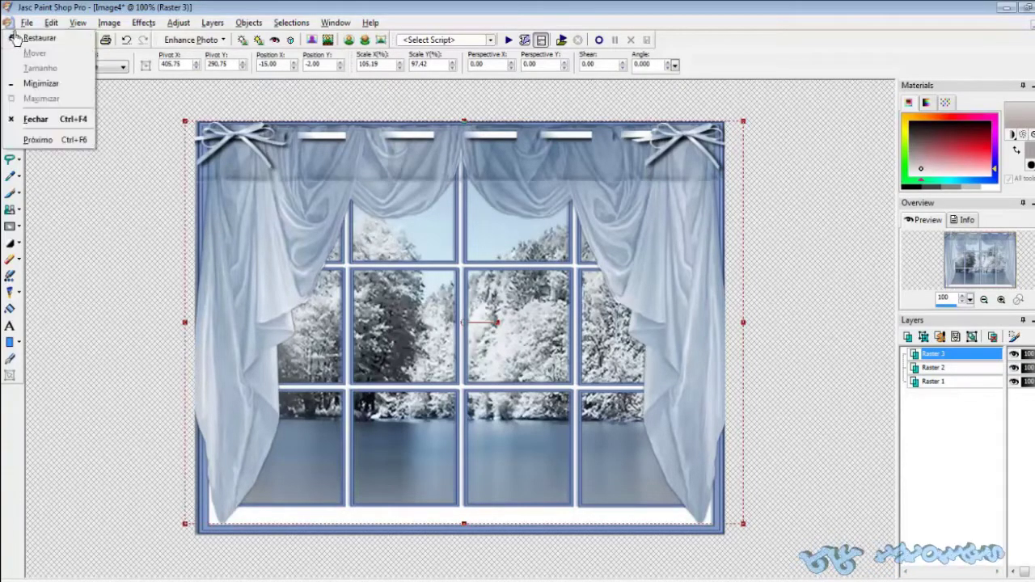
{"action": "left_click", "coordinate": [22, 37]}
{"action": "scroll", "coordinate": [260, 243], "scroll_direction": "down", "scroll_amount": 1}
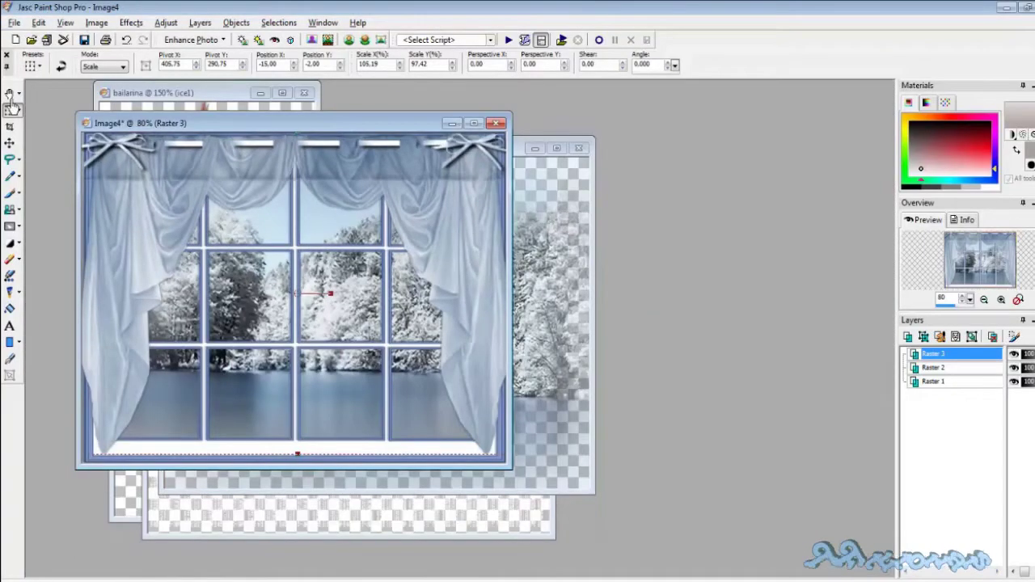
{"action": "left_click", "coordinate": [15, 96]}
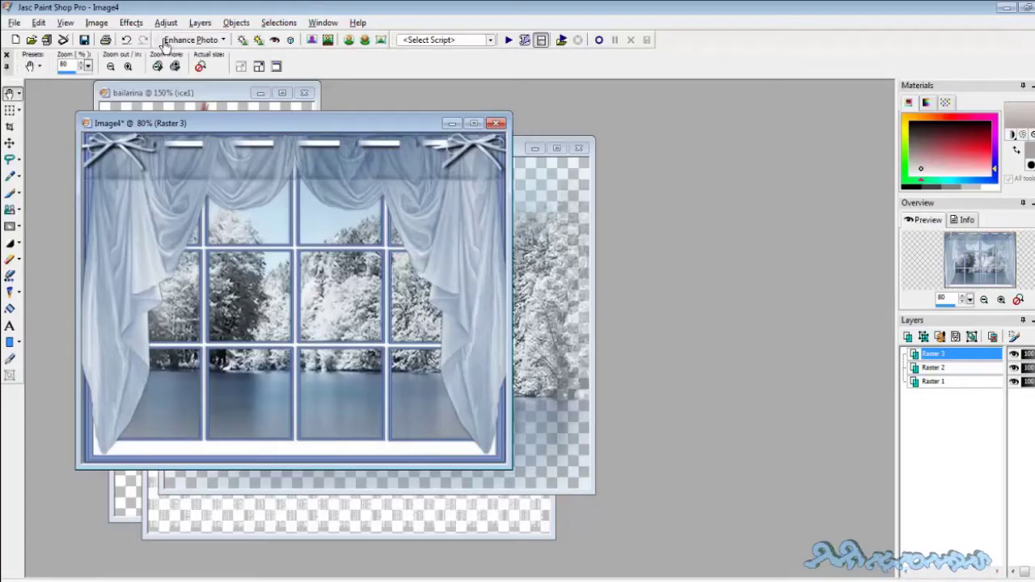
Apply the xero Improver effect with the Landscape preset to the curtain layer
{"action": "left_click", "coordinate": [131, 23]}
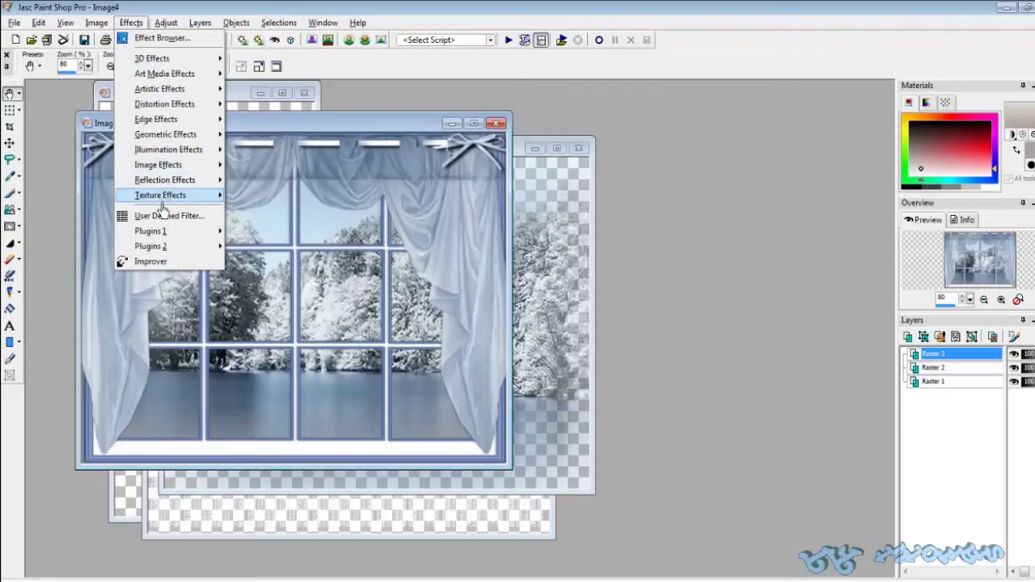
{"action": "mouse_move", "coordinate": [166, 249]}
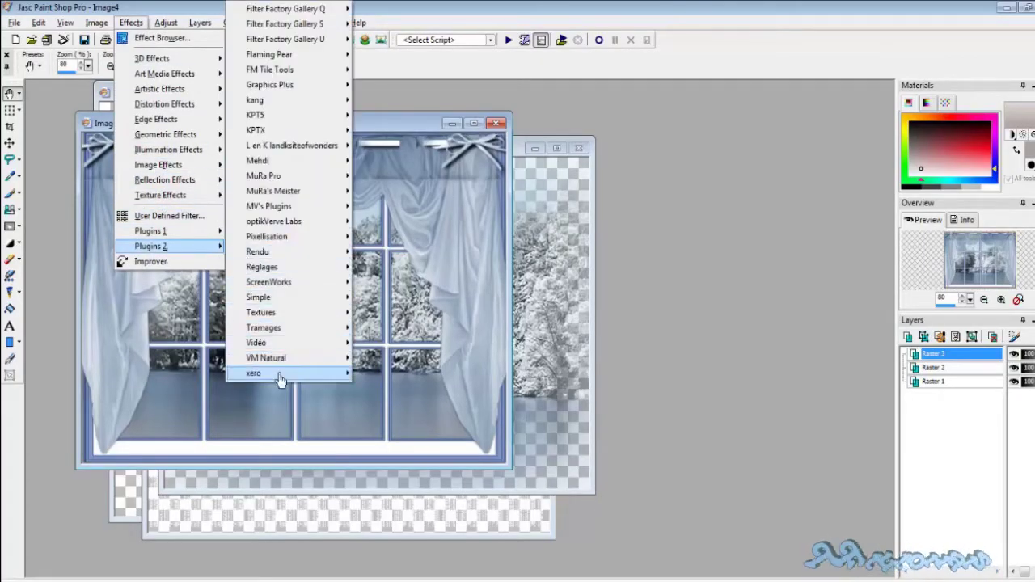
{"action": "mouse_move", "coordinate": [278, 382]}
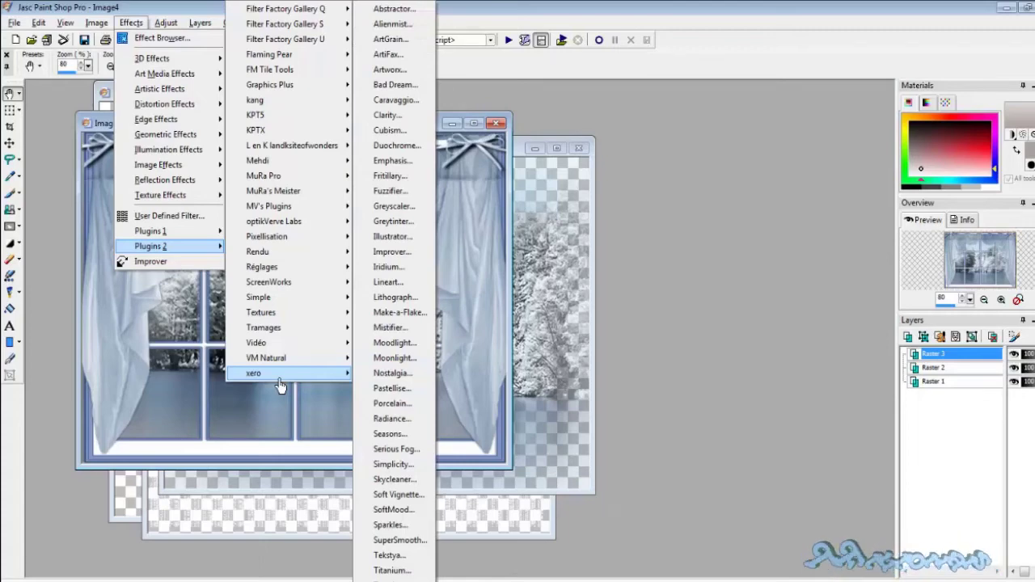
{"action": "left_click", "coordinate": [427, 257]}
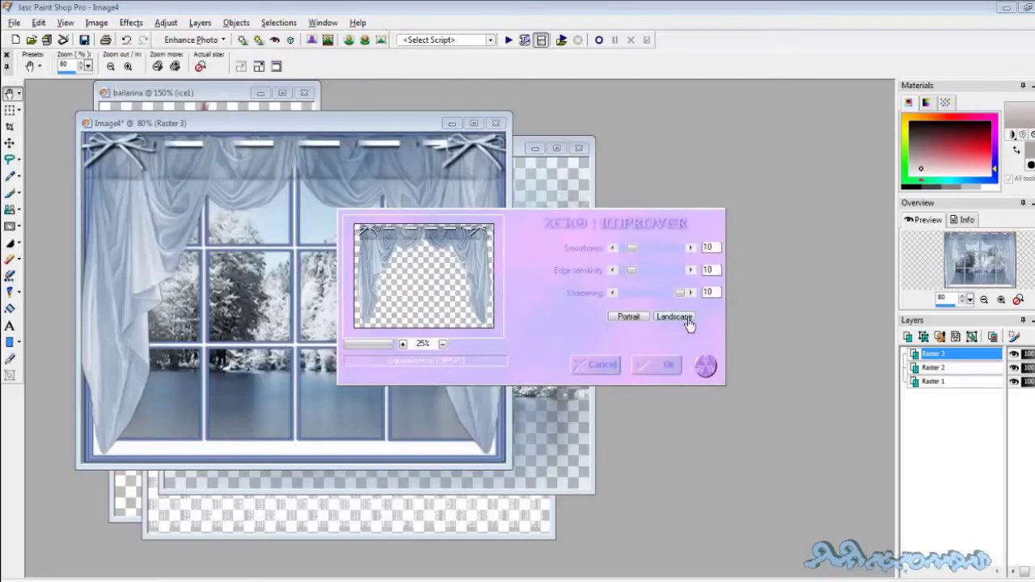
{"action": "left_click", "coordinate": [684, 318]}
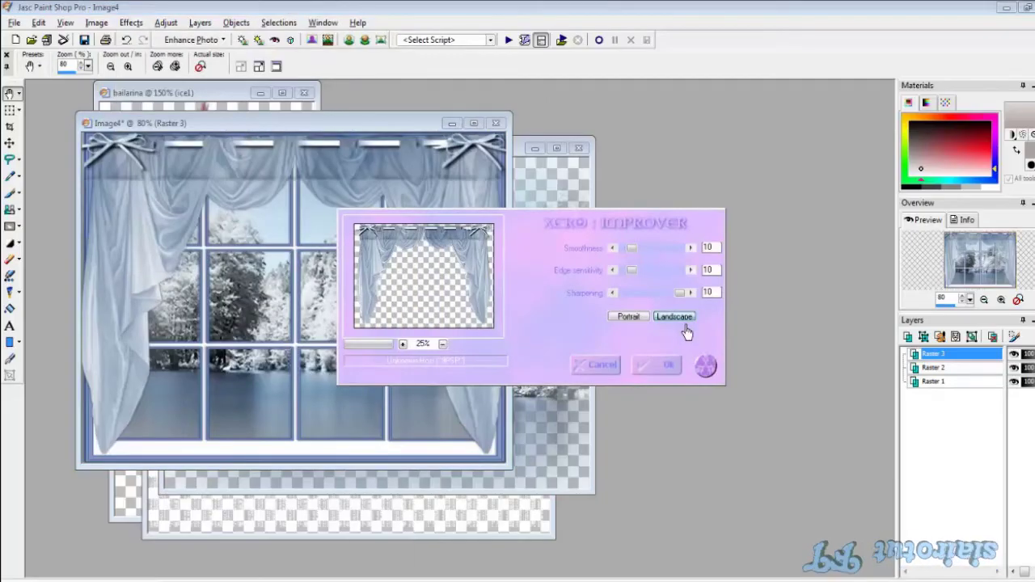
{"action": "left_click", "coordinate": [667, 368]}
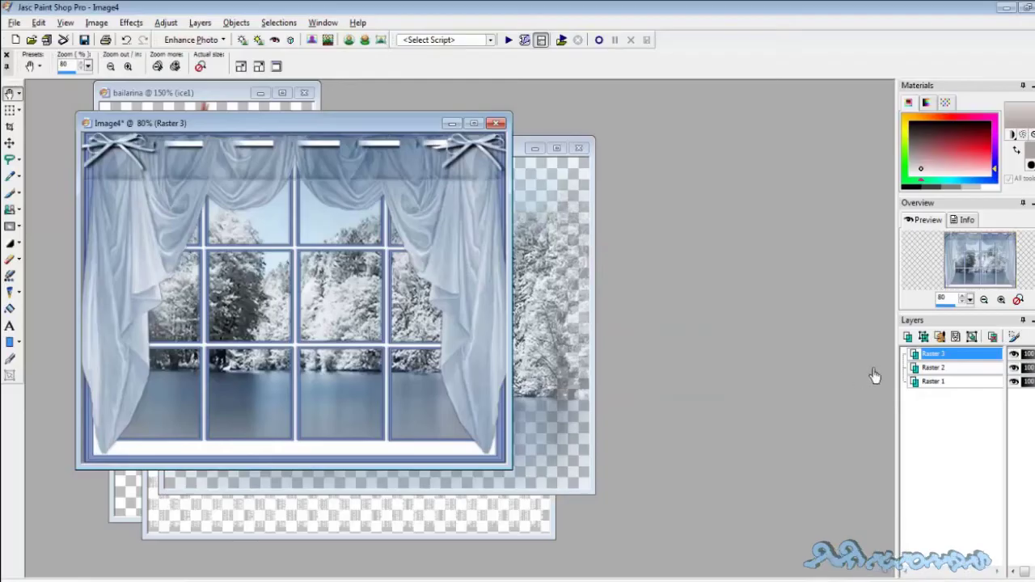
Apply the xero Improver effect to the window frame layer with smoothness, edge sensitivity and sharpening at 10
{"action": "left_click", "coordinate": [938, 368]}
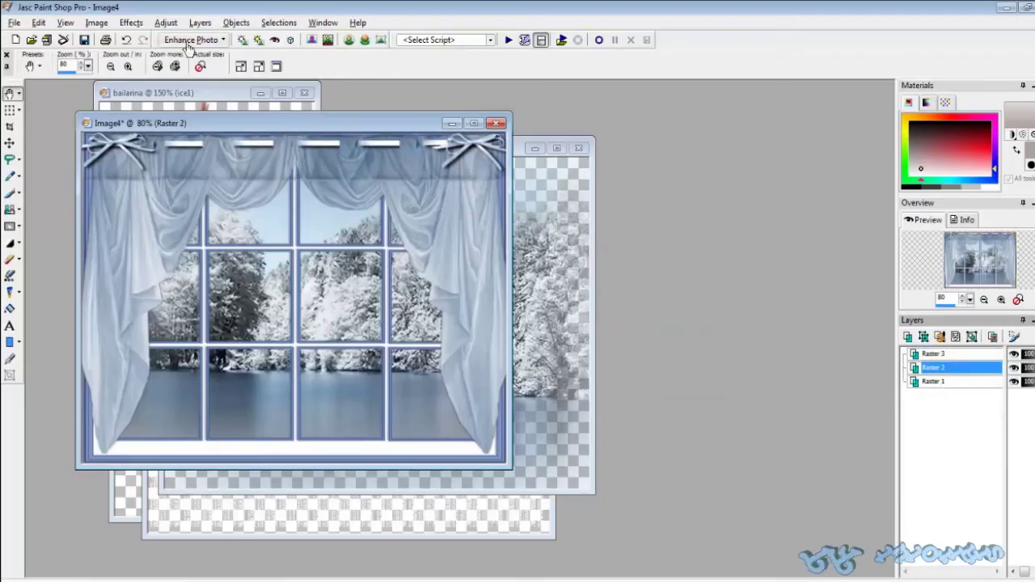
{"action": "left_click", "coordinate": [131, 23]}
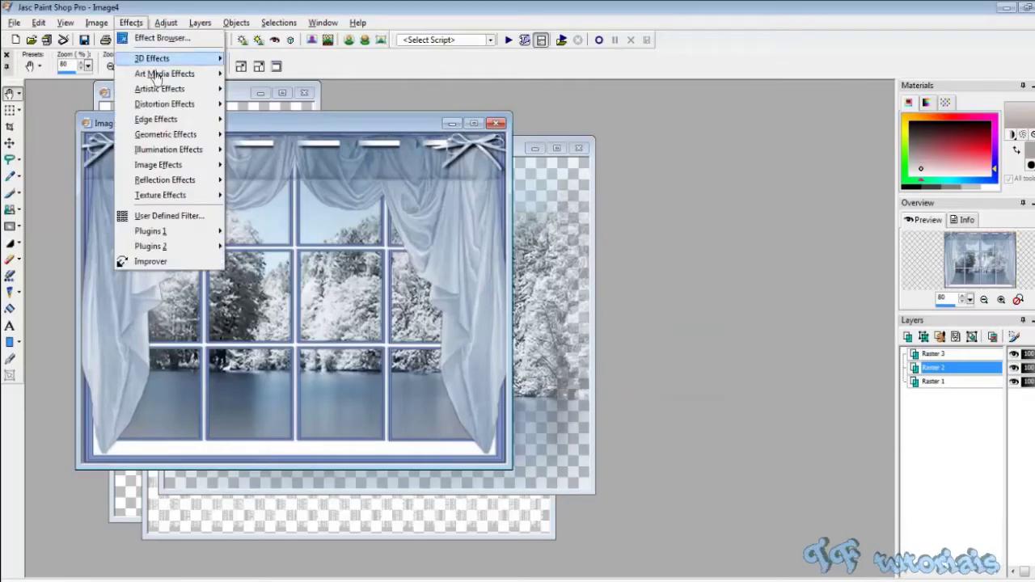
{"action": "left_click", "coordinate": [162, 262]}
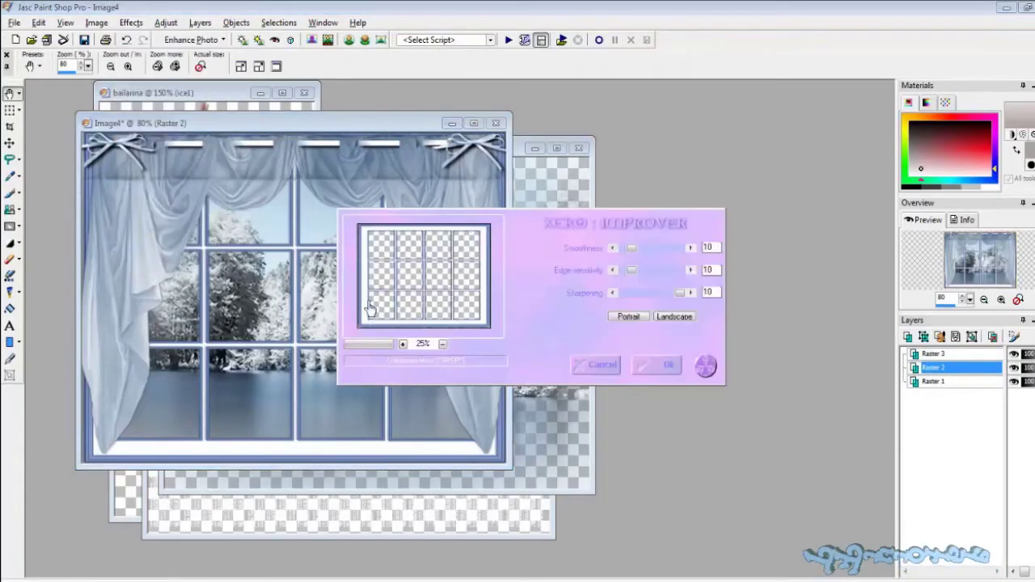
{"action": "left_click", "coordinate": [671, 367]}
Resize the image to 600 × 450 pixels with bicubic resampling, applying it to all layers
{"action": "left_click", "coordinate": [934, 354]}
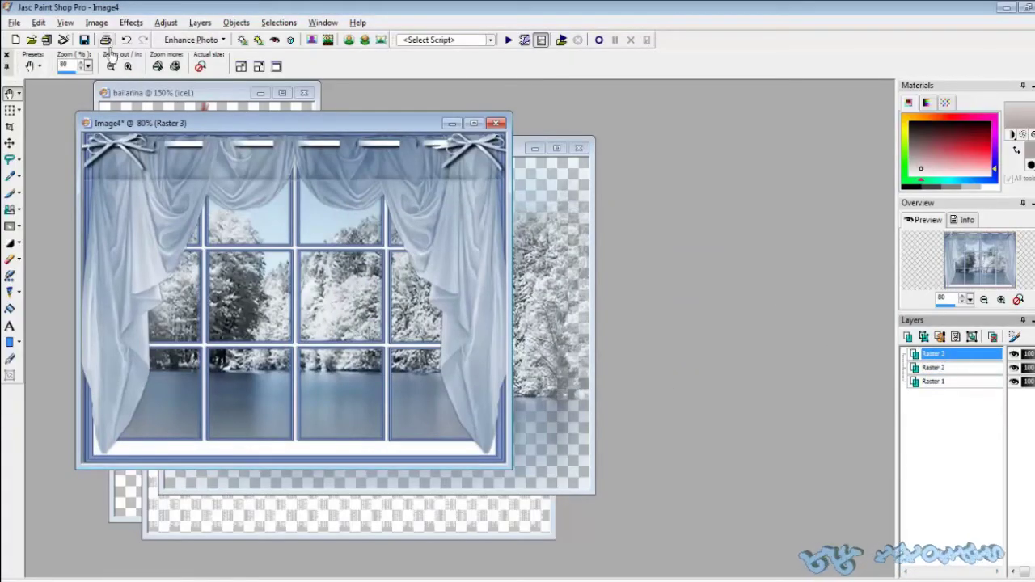
{"action": "left_click", "coordinate": [97, 23]}
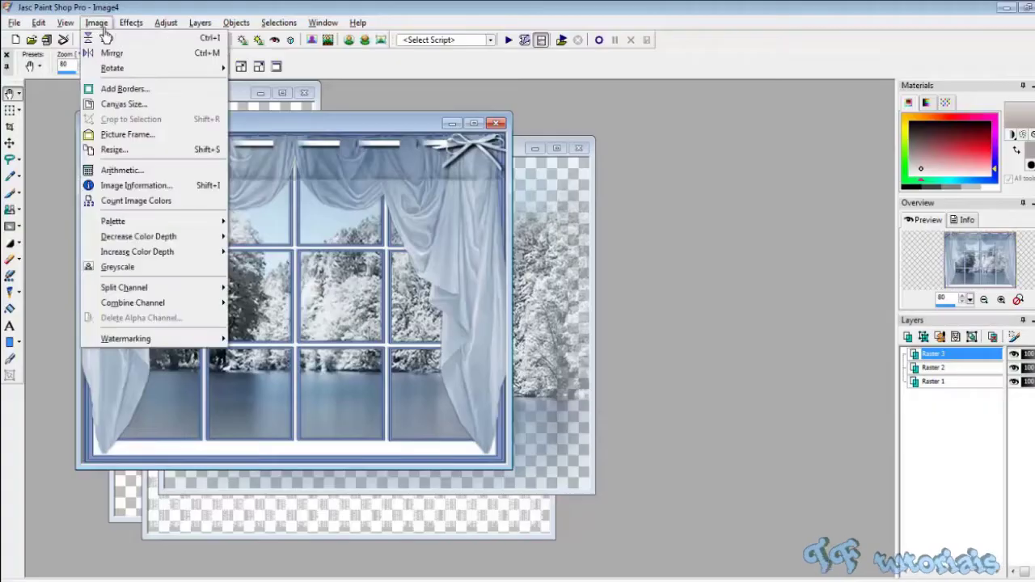
{"action": "left_click", "coordinate": [121, 154]}
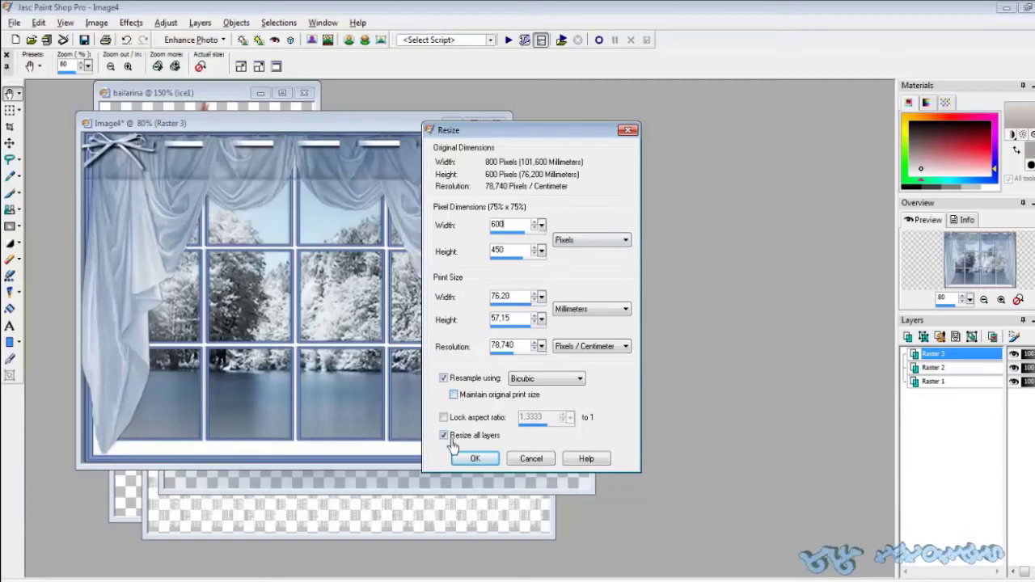
{"action": "left_click", "coordinate": [475, 458]}
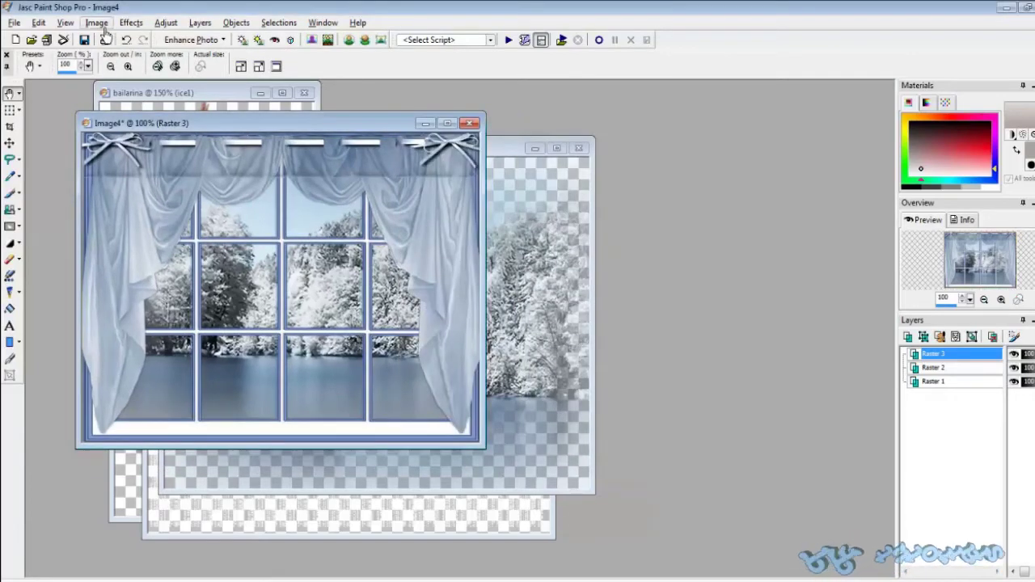
Enlarge the canvas to 800 × 570 pixels with placement 0 at the top, 120 at the bottom and 100 on each side
{"action": "left_click", "coordinate": [97, 23]}
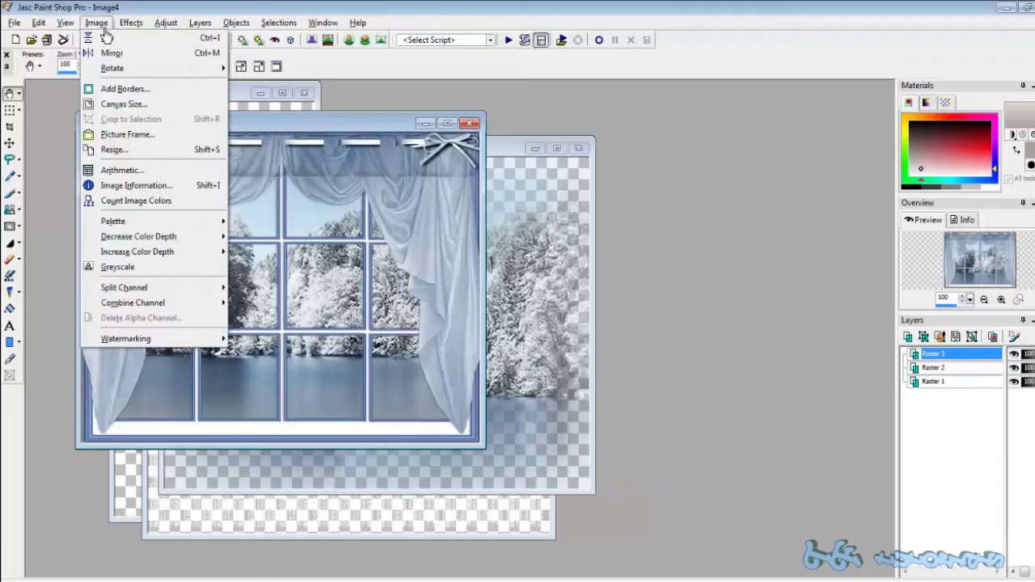
{"action": "left_click", "coordinate": [166, 105]}
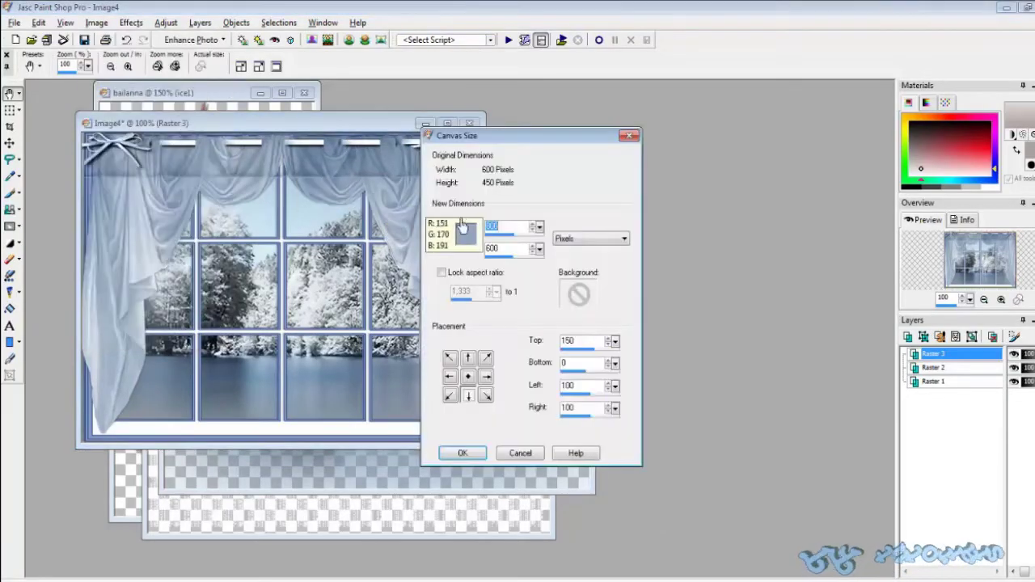
{"action": "key", "text": "Tab"}
{"action": "type", "text": "570"}
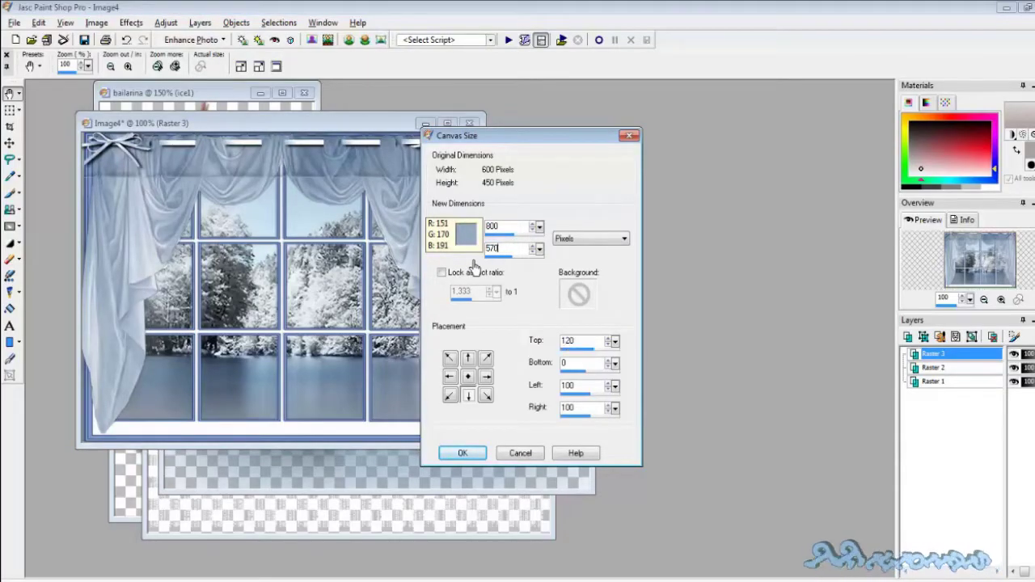
{"action": "key", "text": "BackSpace"}
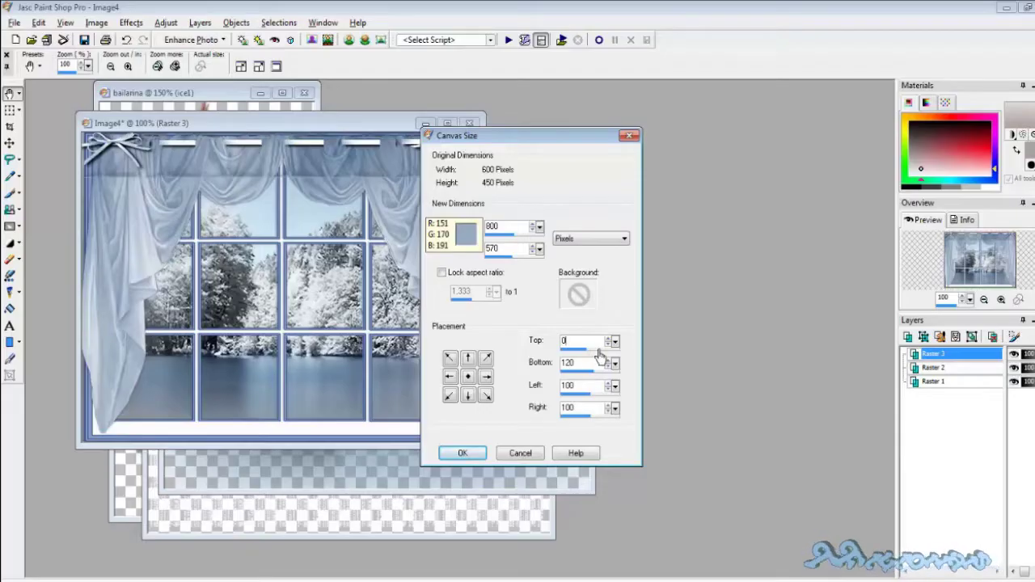
{"action": "left_click", "coordinate": [483, 463]}
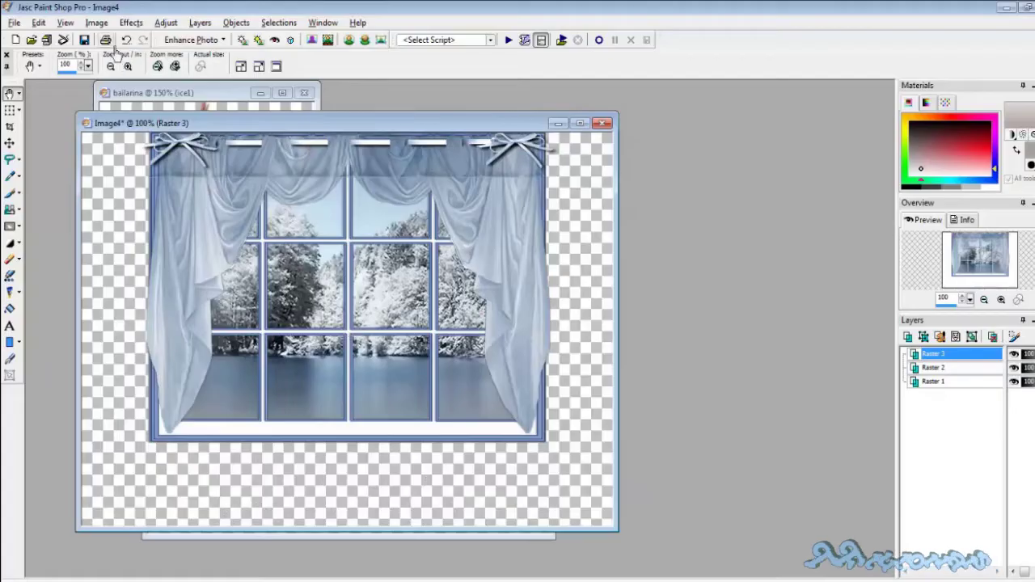
Enlarge the canvas to 800 × 600 pixels, adding 30 pixels at the top and none on the other sides
{"action": "left_click", "coordinate": [97, 22]}
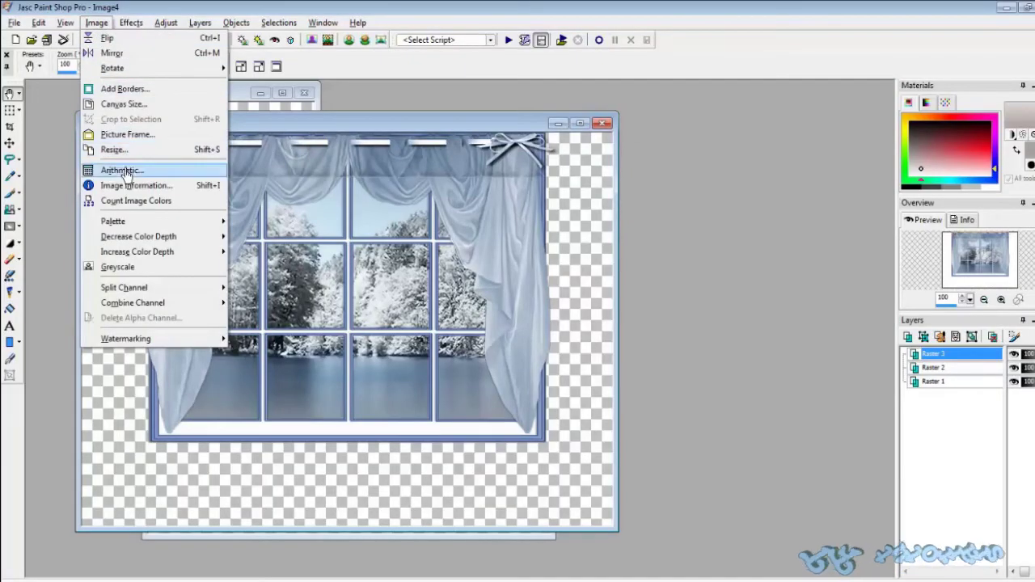
{"action": "left_click", "coordinate": [123, 106]}
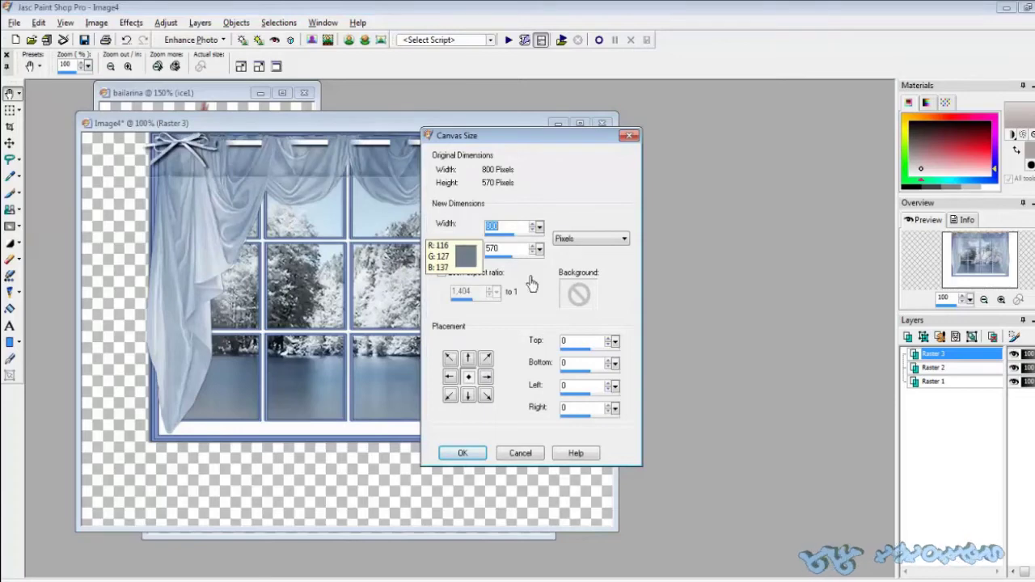
{"action": "key", "text": "Tab"}
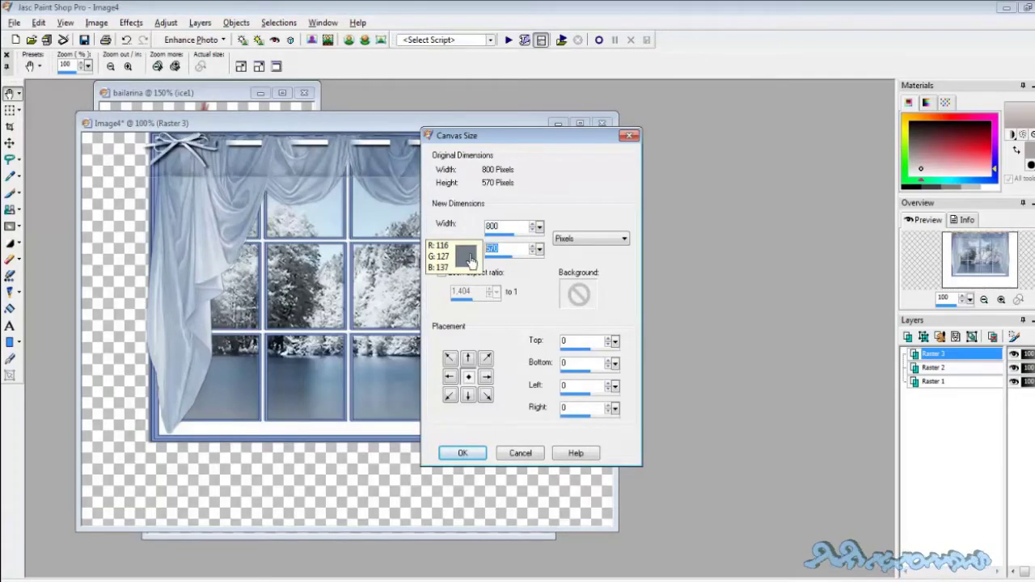
{"action": "type", "text": "600"}
{"action": "left_click", "coordinate": [592, 342]}
{"action": "left_click_drag", "start_coordinate": [593, 343], "coordinate": [525, 352]}
{"action": "type", "text": "3"}
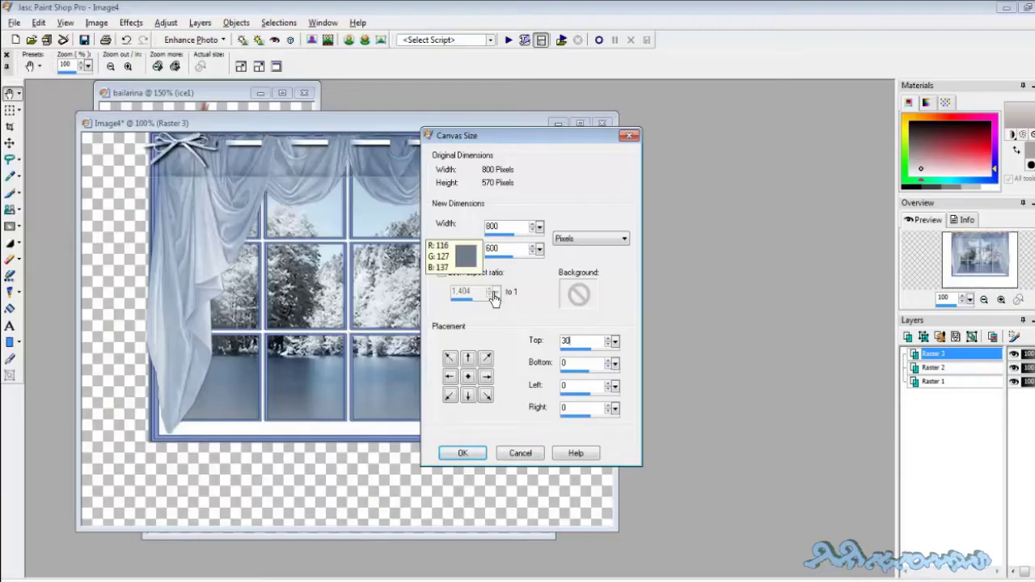
{"action": "left_click_drag", "start_coordinate": [485, 145], "coordinate": [416, 123]}
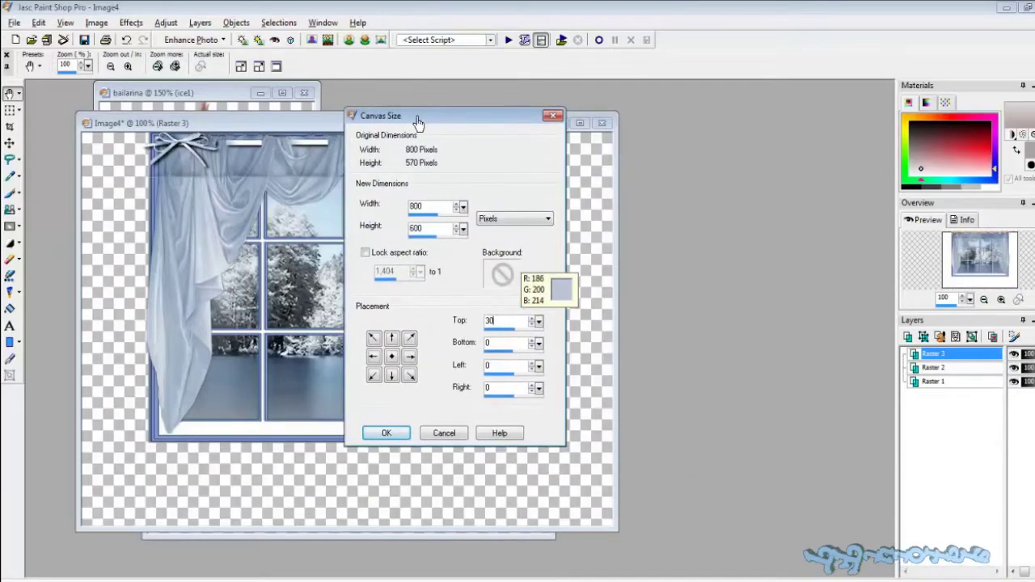
{"action": "left_click", "coordinate": [386, 433]}
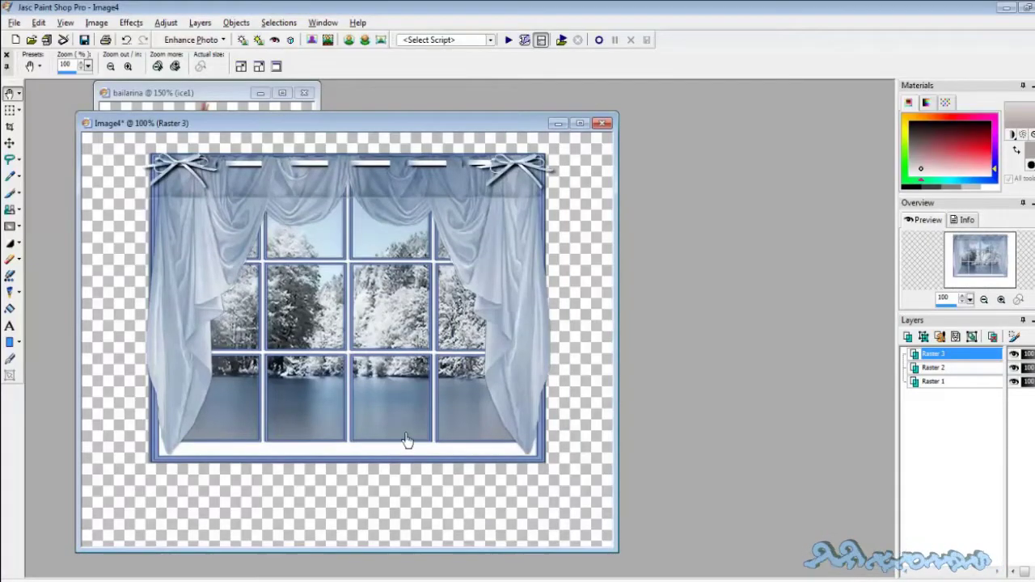
Add a new raster layer with default settings and move it to the bottom of the layer stack
{"action": "left_click", "coordinate": [201, 22]}
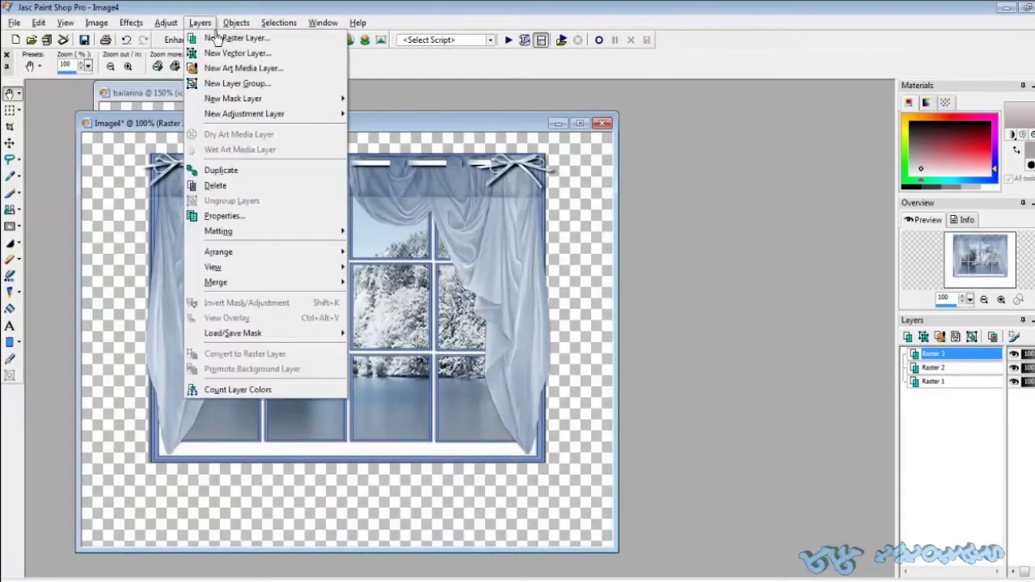
{"action": "left_click", "coordinate": [216, 38]}
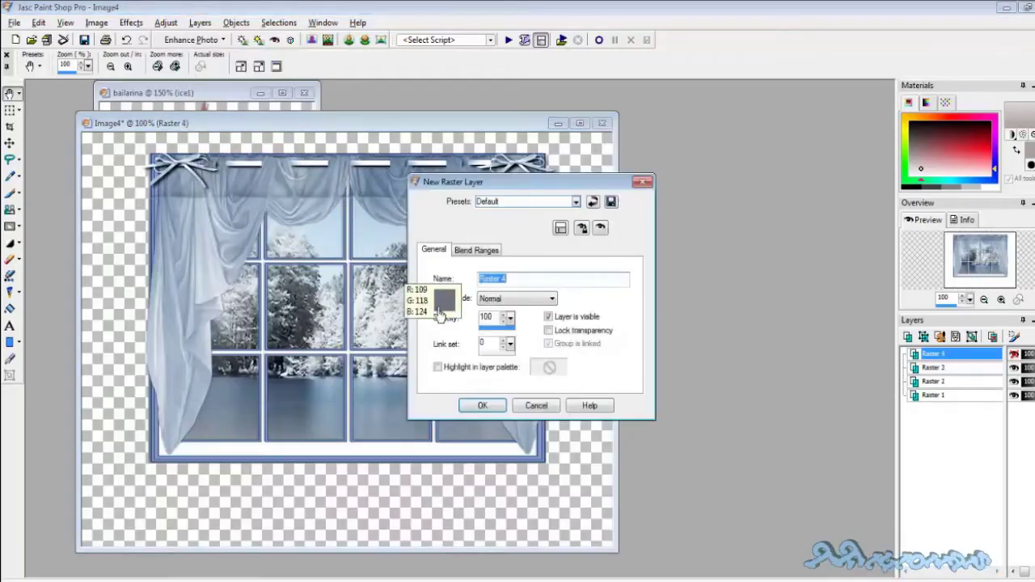
{"action": "key", "text": "Return"}
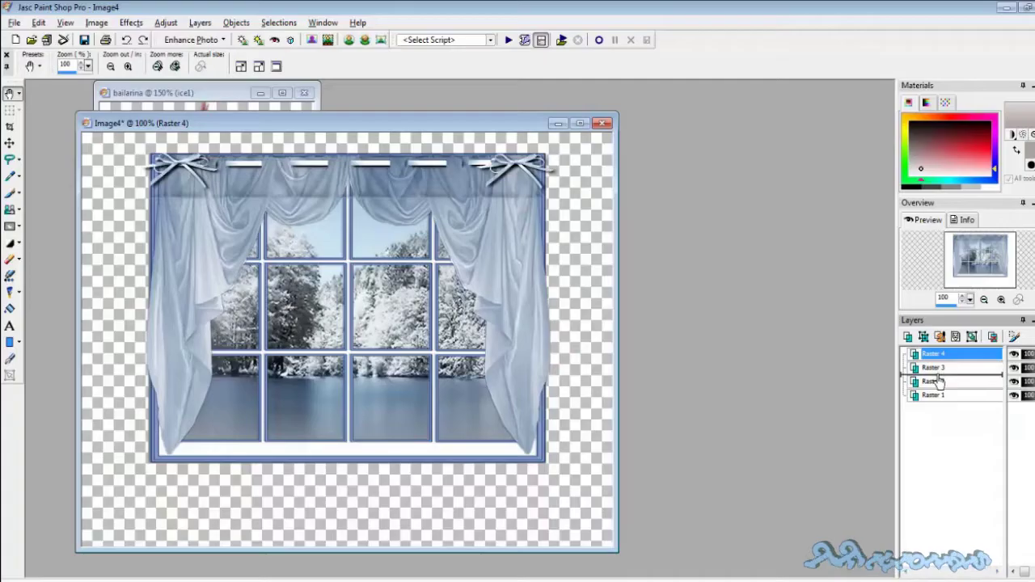
{"action": "left_click_drag", "start_coordinate": [937, 409], "coordinate": [944, 413]}
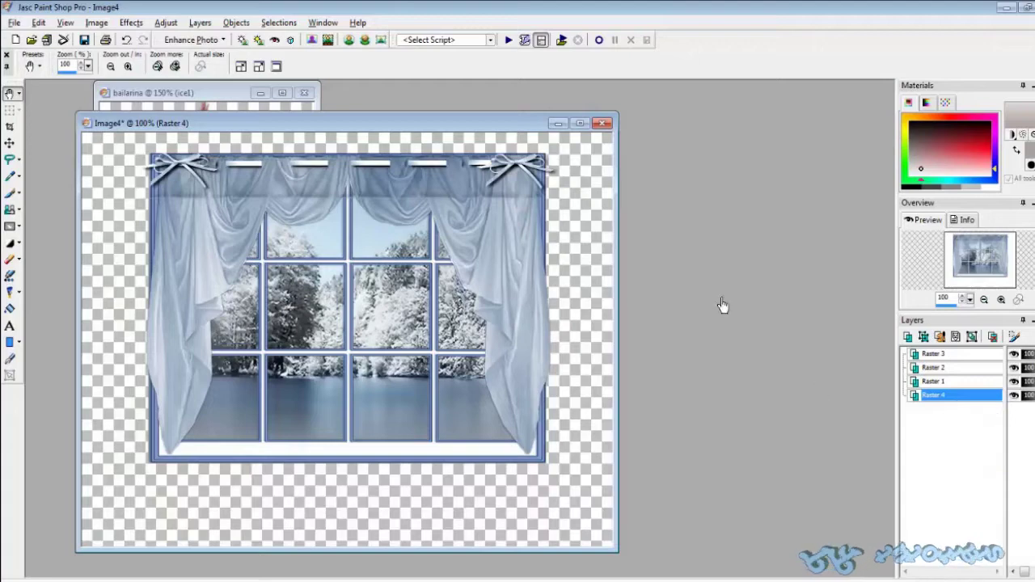
Flood fill the new bottom layer with the current greyish-beige foreground gradient to make a wall behind the window
{"action": "left_click", "coordinate": [9, 308]}
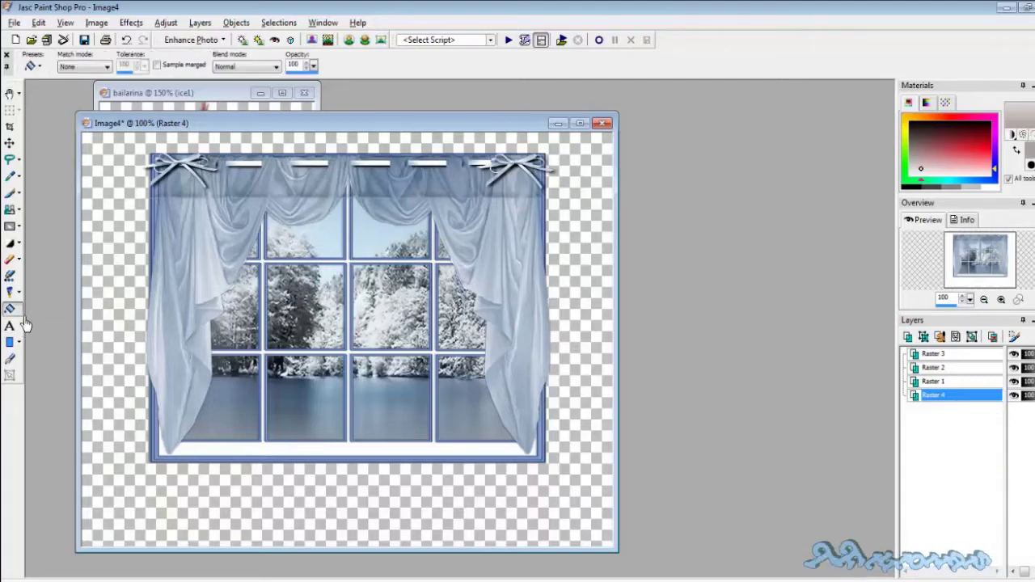
{"action": "left_click", "coordinate": [140, 256]}
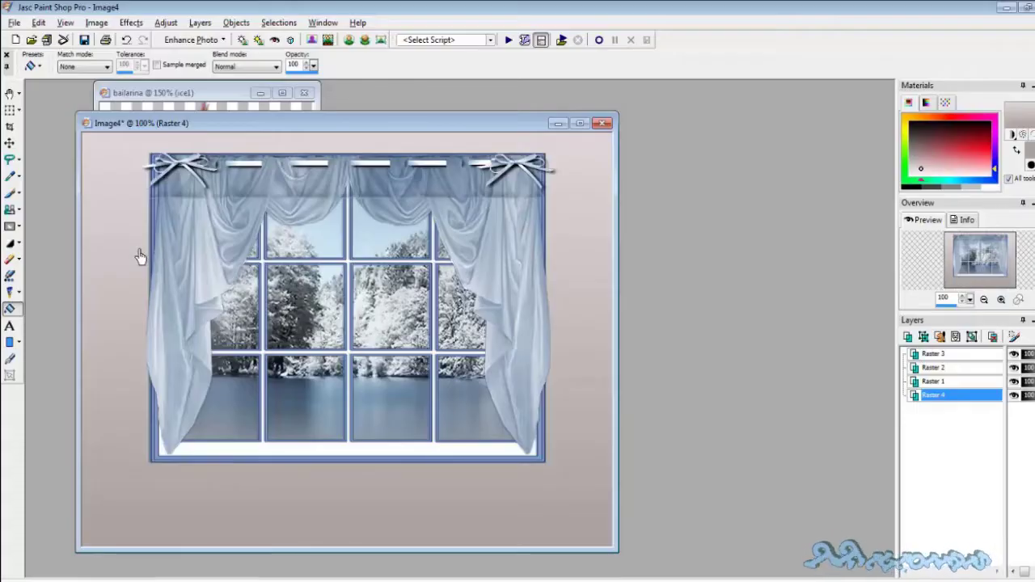
{"action": "left_click", "coordinate": [10, 93]}
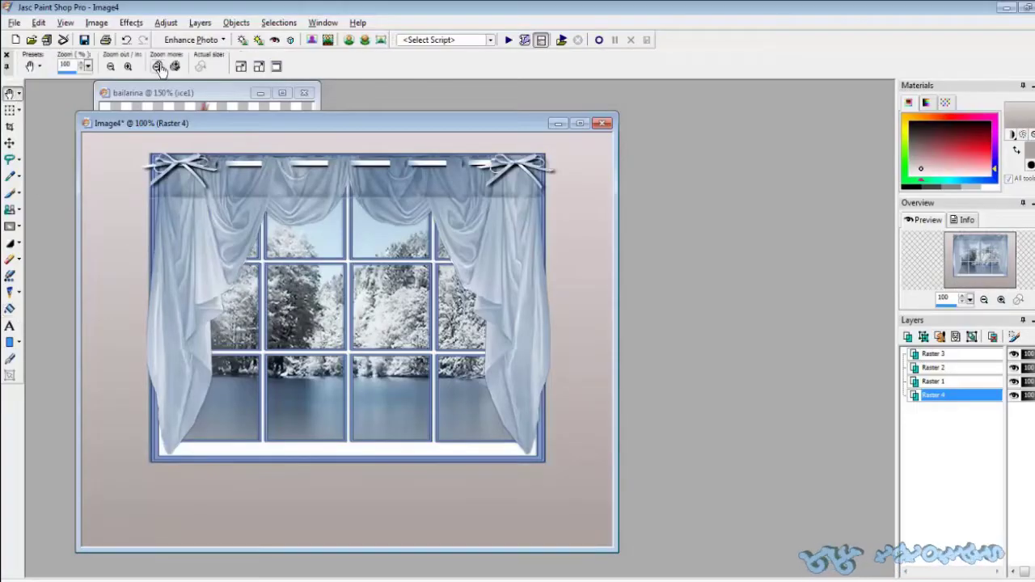
Apply the Texture effect to the wall layer using Canvas coarse at size 50%, smoothness 5, depth 1, angle 315, intensity 50 and elevation 30
{"action": "left_click", "coordinate": [133, 24]}
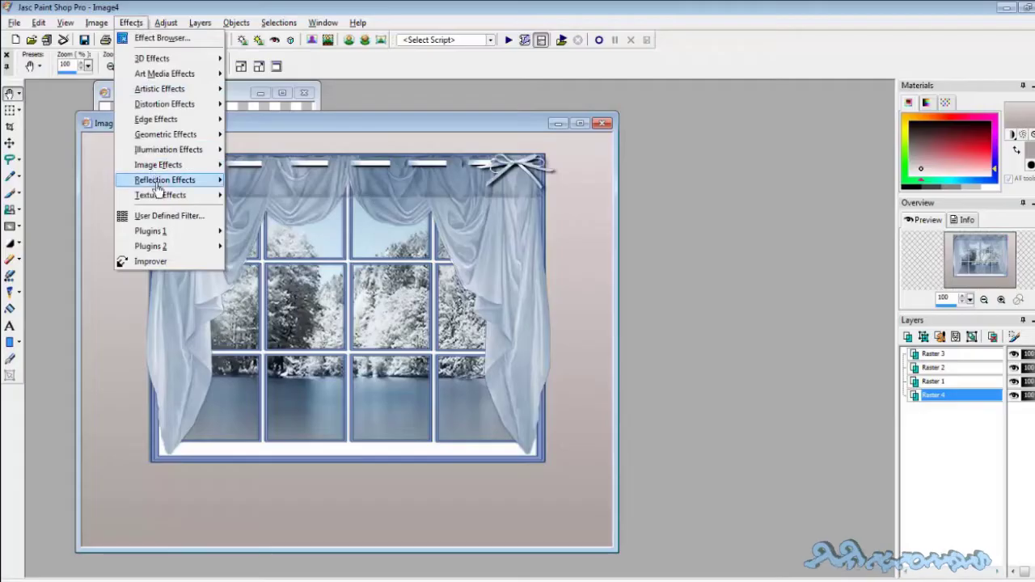
{"action": "mouse_move", "coordinate": [162, 199]}
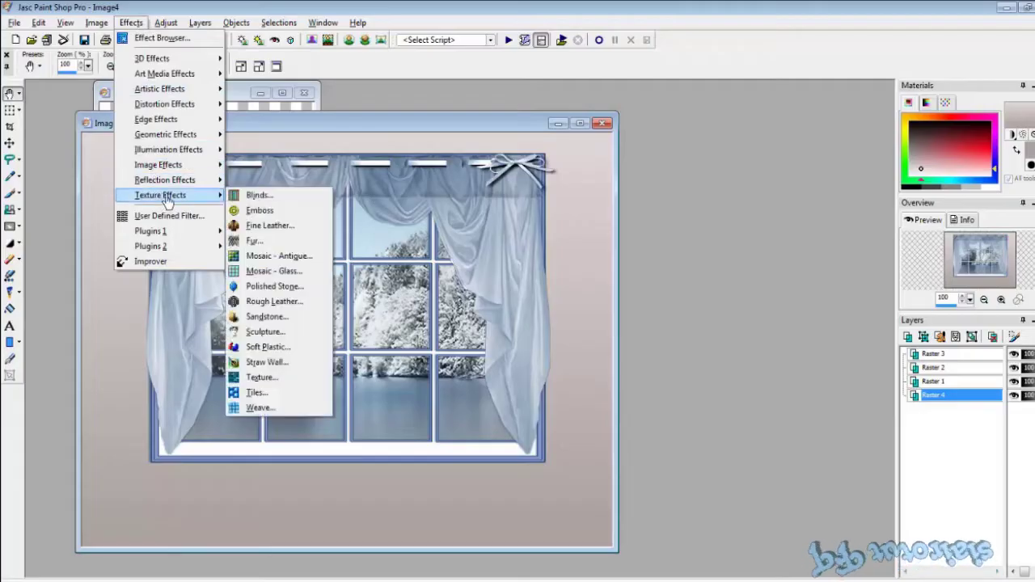
{"action": "left_click", "coordinate": [267, 380]}
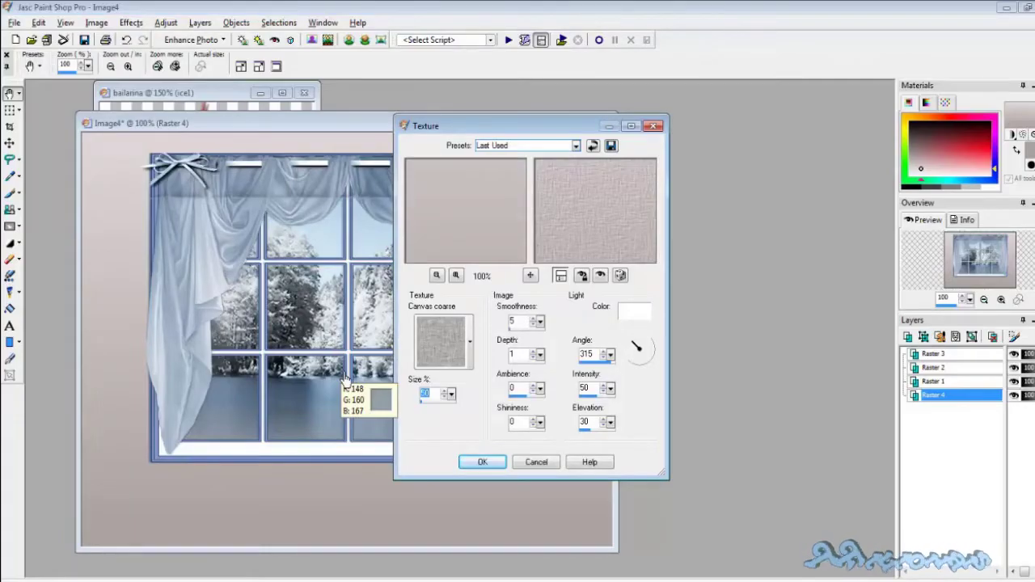
{"action": "left_click_drag", "start_coordinate": [500, 131], "coordinate": [327, 148]}
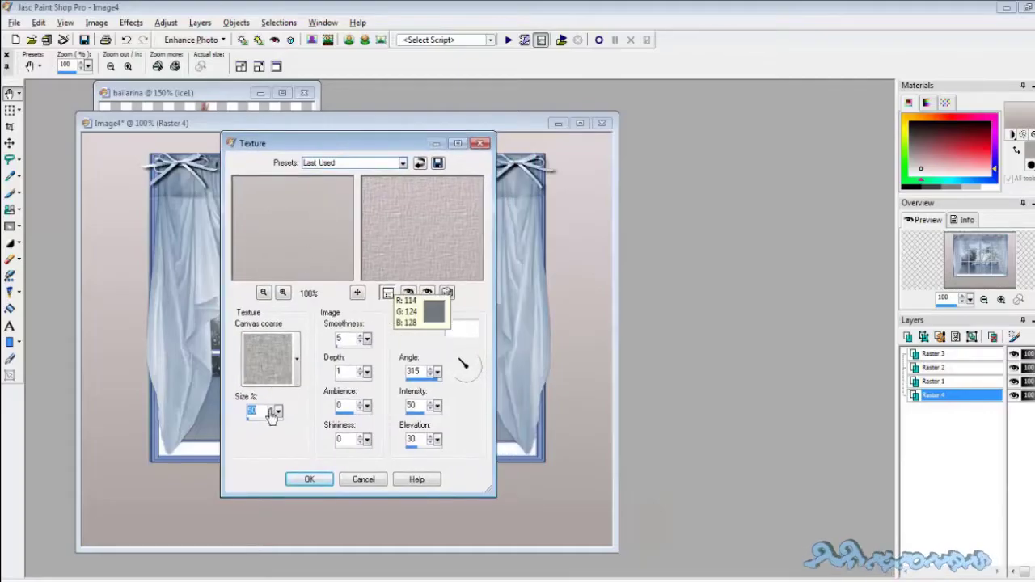
{"action": "left_click", "coordinate": [275, 355]}
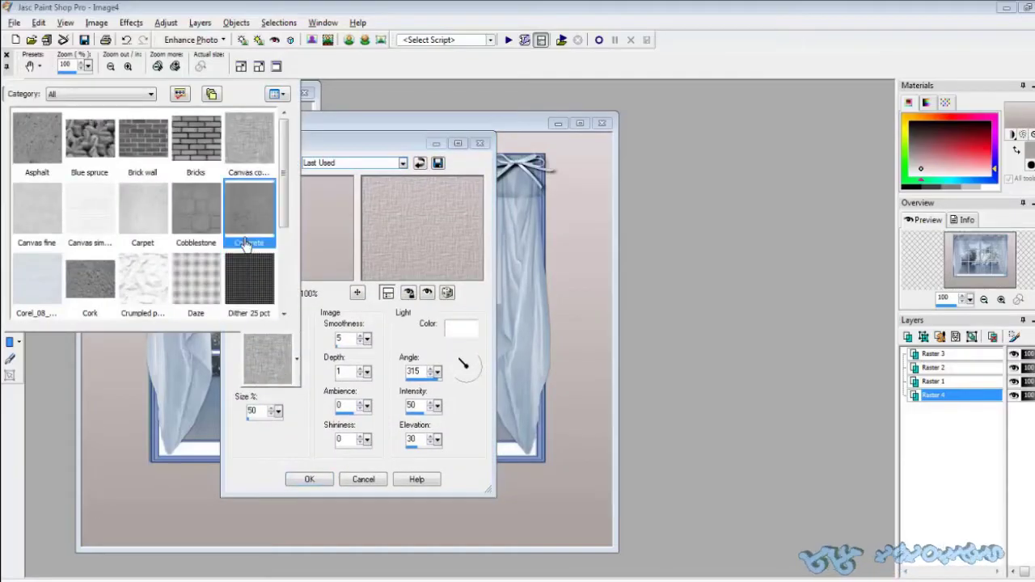
{"action": "left_click", "coordinate": [249, 166]}
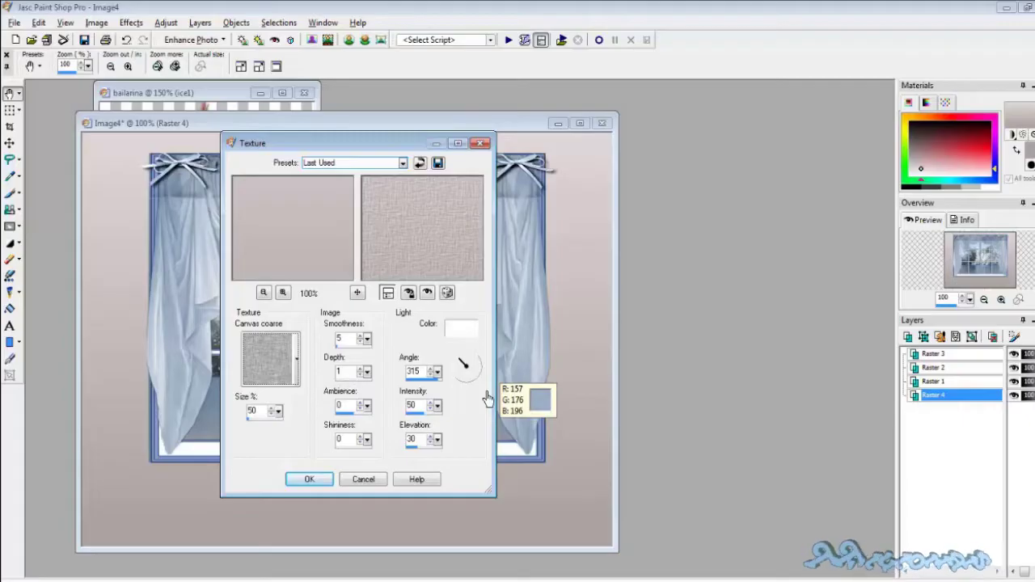
{"action": "key", "text": "Return"}
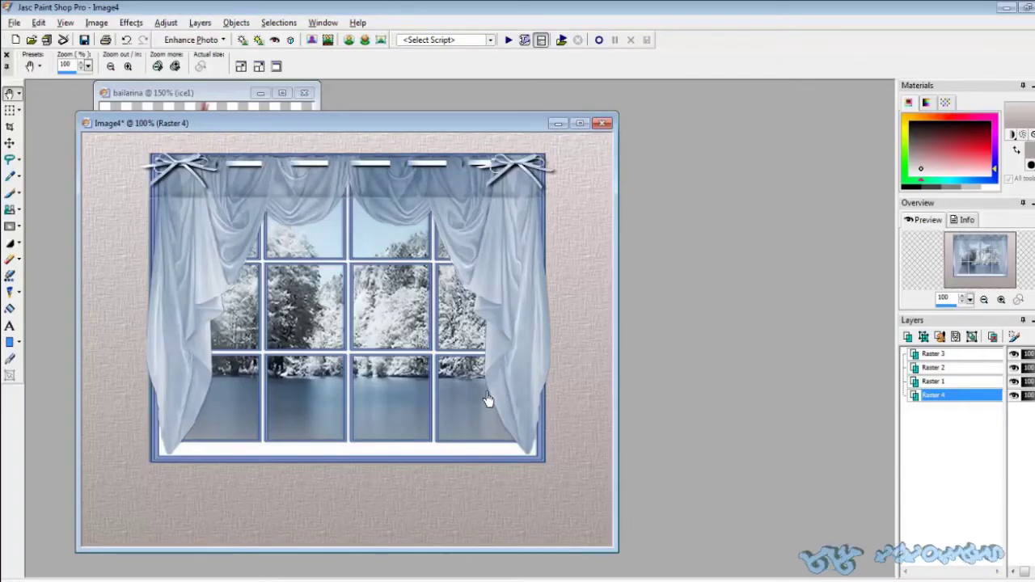
Rename the curtain layer as cortina and the window frame layer as janela
{"action": "double_click", "coordinate": [933, 354]}
{"action": "key", "text": "BackSpace"}
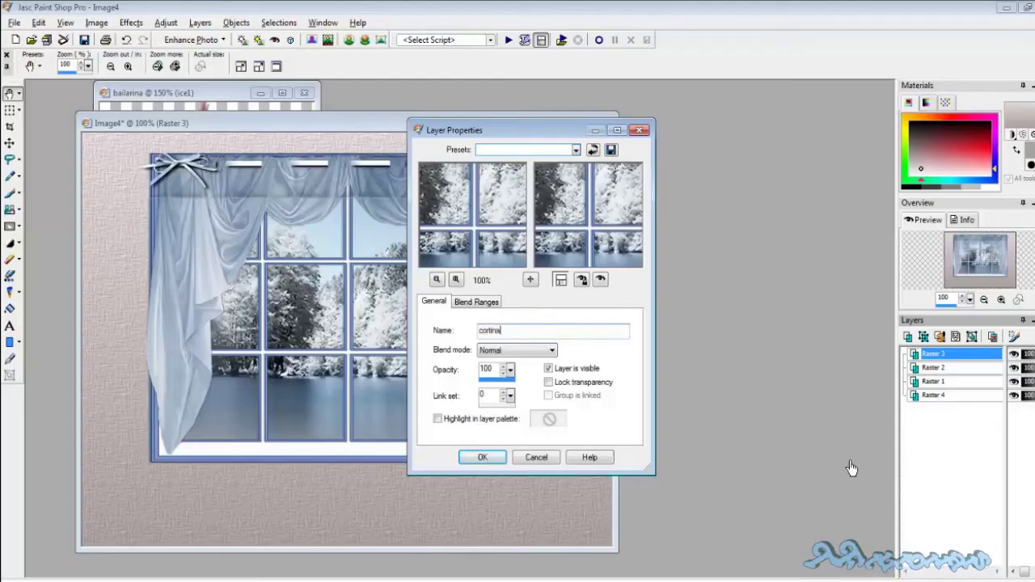
{"action": "key", "text": "Return"}
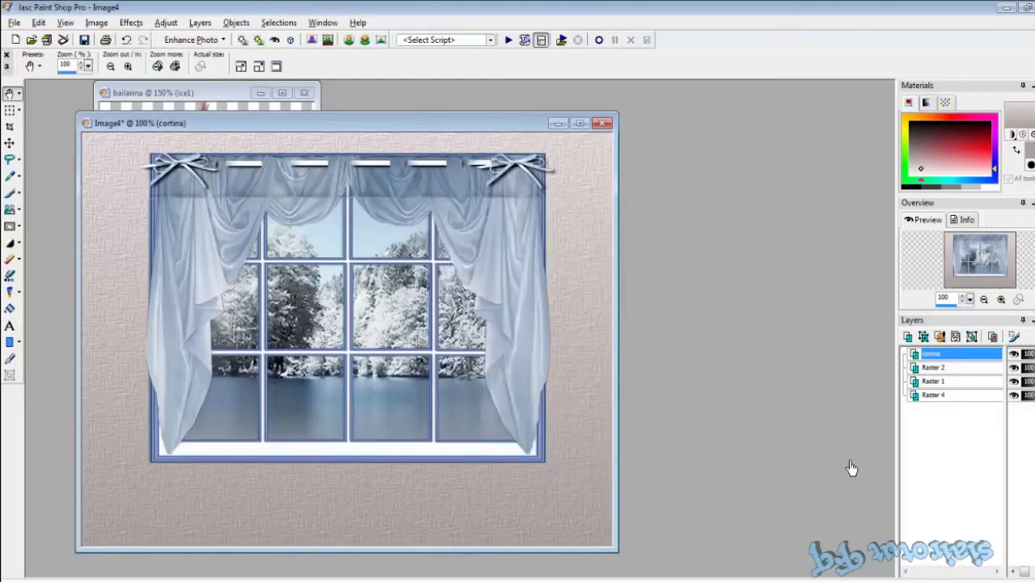
{"action": "double_click", "coordinate": [933, 368]}
{"action": "key", "text": "BackSpace"}
{"action": "type", "text": "janela"}
{"action": "key", "text": "Return"}
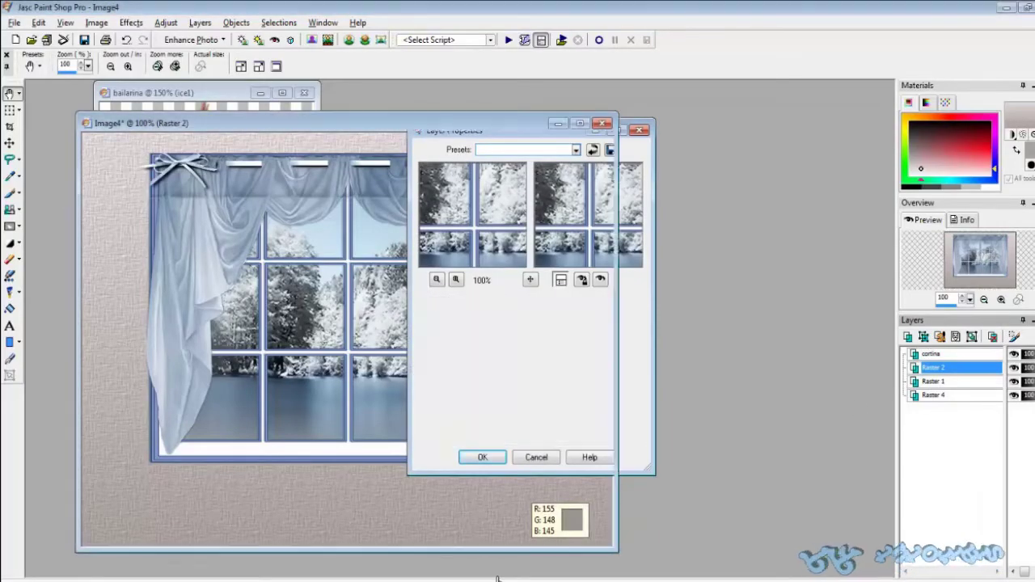
Rename the snowy landscape layer as paisagem and the textured wall layer as BG
{"action": "double_click", "coordinate": [955, 385]}
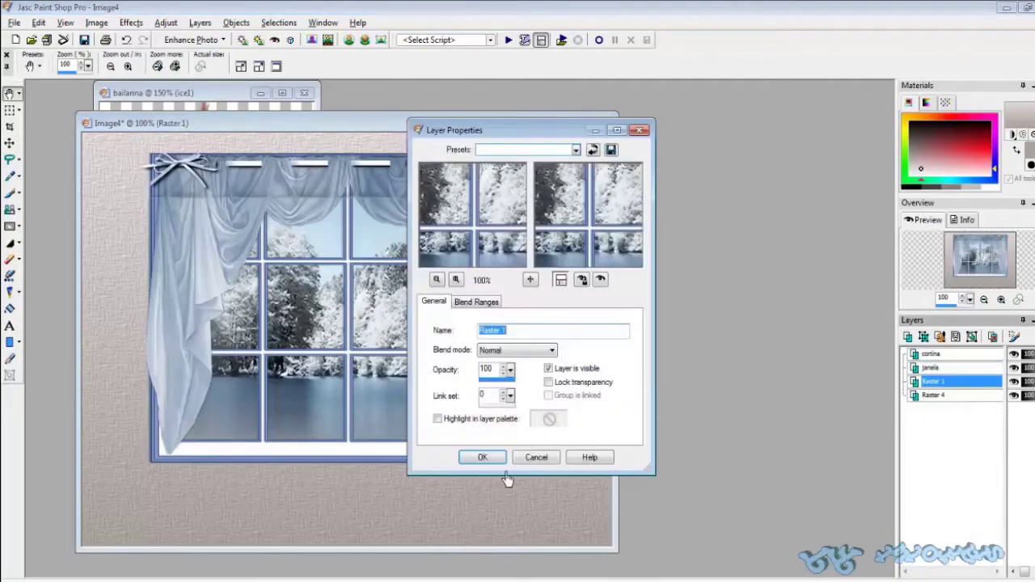
{"action": "key", "text": "BackSpace"}
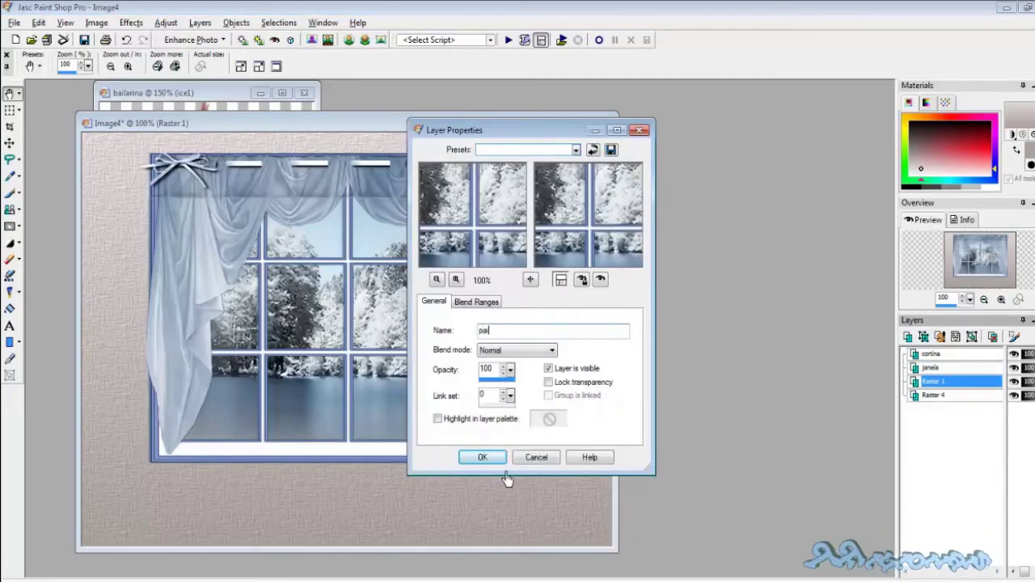
{"action": "key", "text": "Return"}
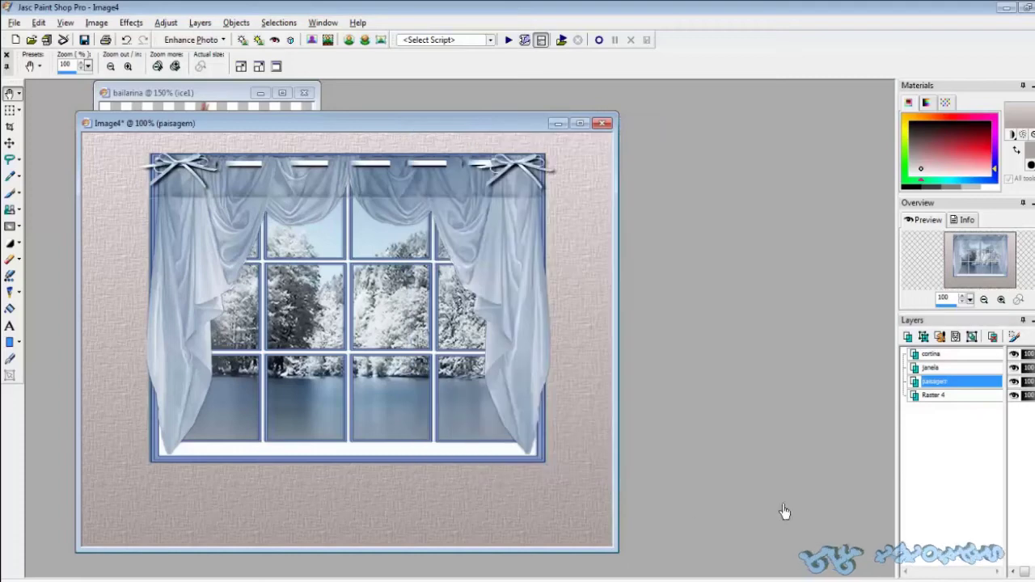
{"action": "double_click", "coordinate": [970, 395]}
{"action": "key", "text": "BackSpace"}
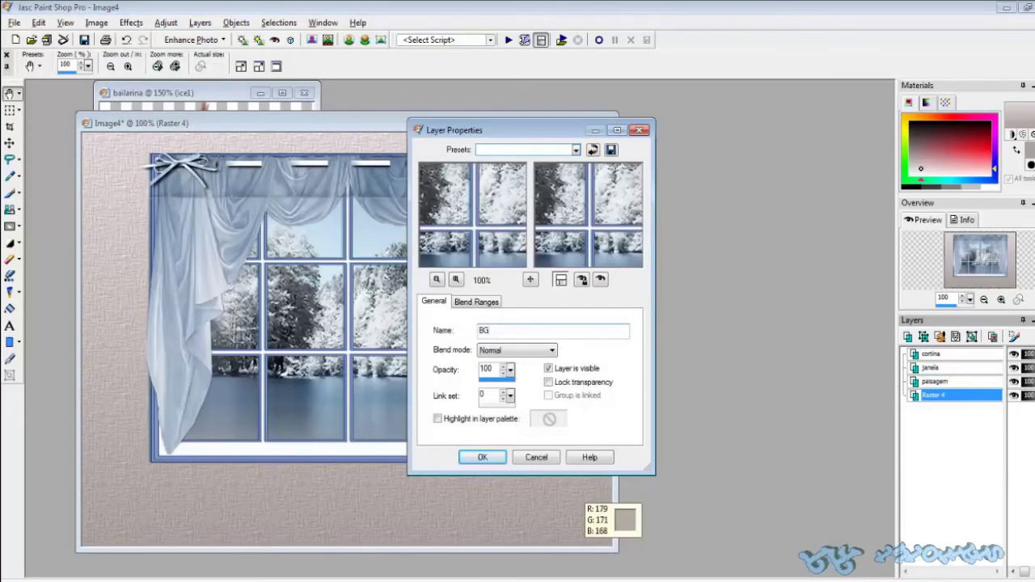
{"action": "key", "text": "Return"}
Colorize the cortina layer with hue 20 and saturation 71 to turn the curtains beige
{"action": "left_click", "coordinate": [940, 357]}
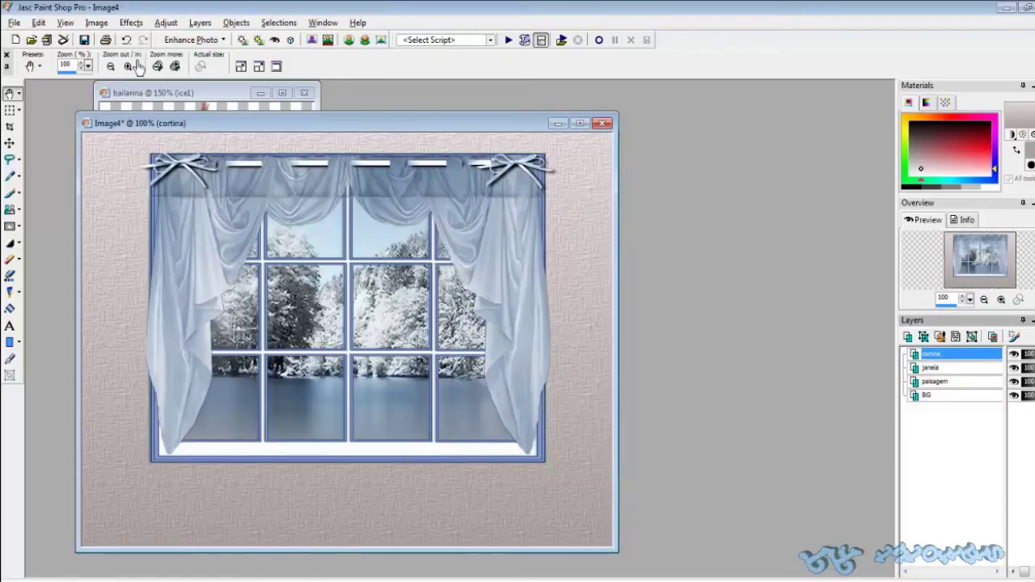
{"action": "left_click", "coordinate": [165, 22]}
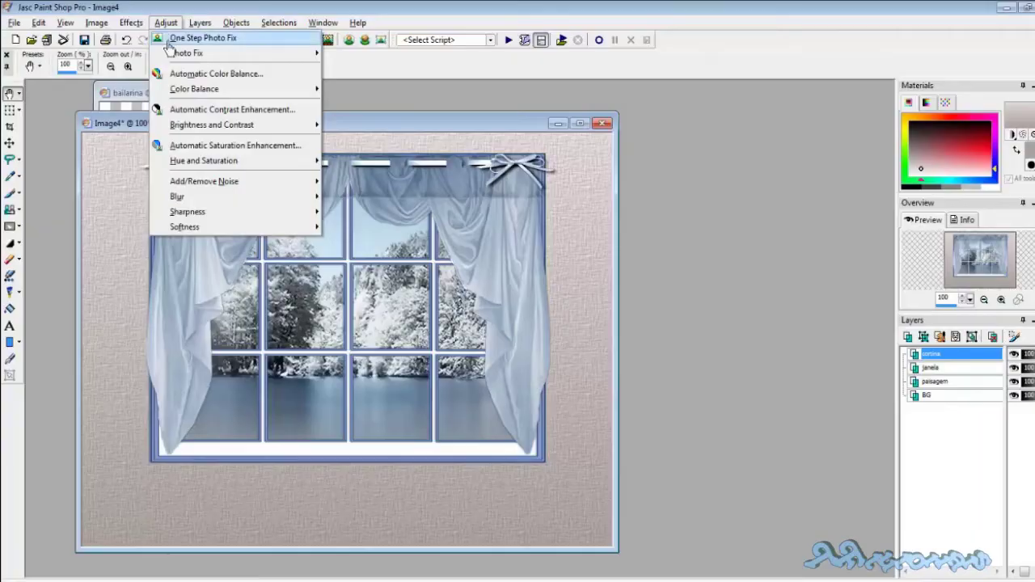
{"action": "mouse_move", "coordinate": [199, 162]}
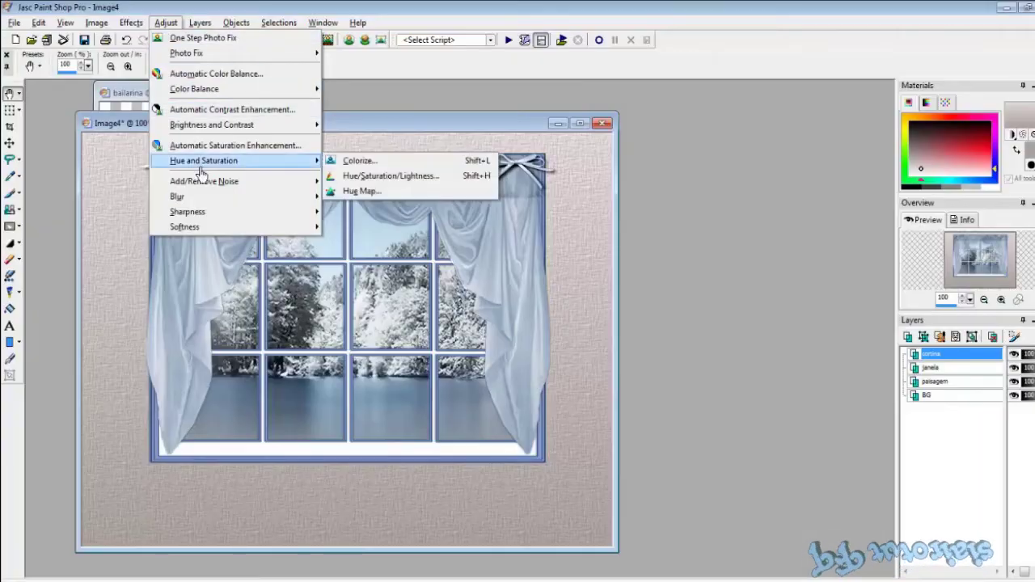
{"action": "left_click", "coordinate": [349, 166]}
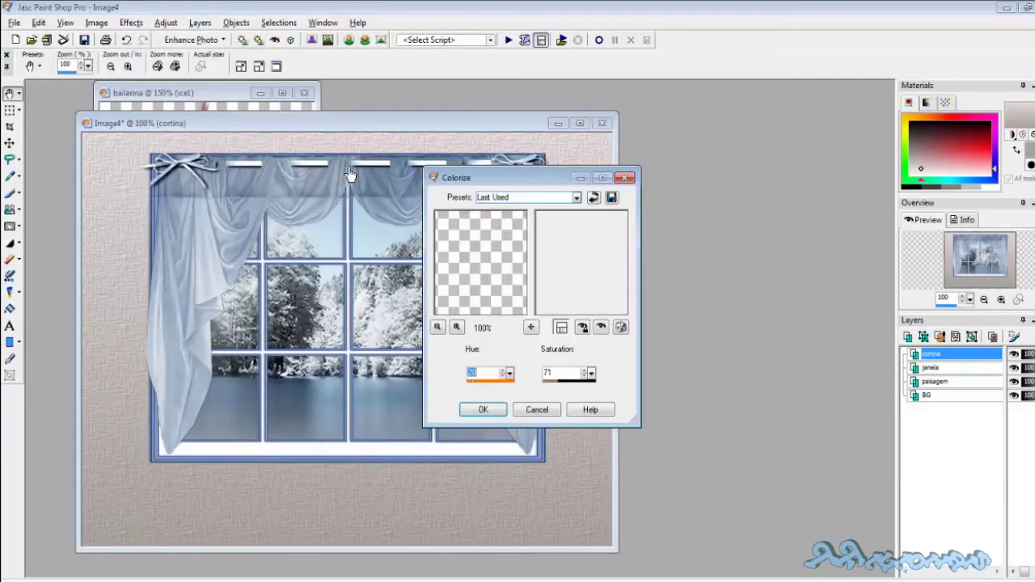
{"action": "left_click_drag", "start_coordinate": [479, 183], "coordinate": [613, 143]}
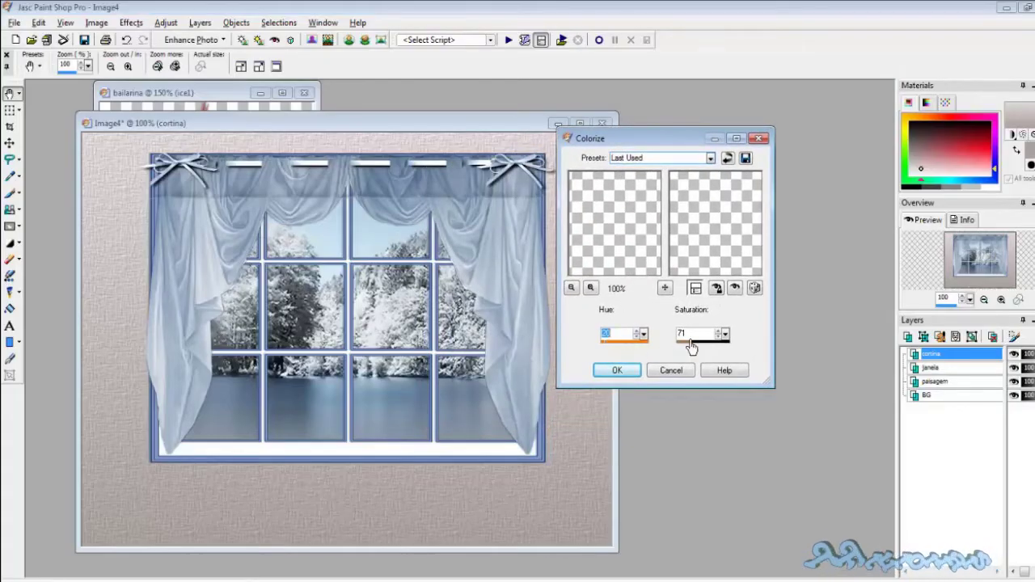
{"action": "left_click", "coordinate": [624, 371]}
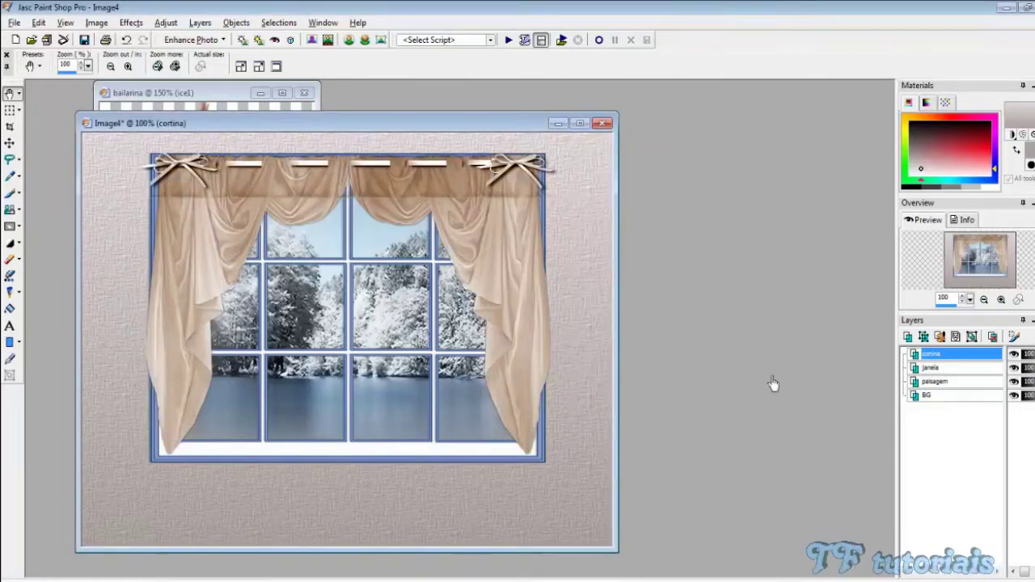
Colorize the janela layer with hue 20 and saturation 71 so the window frame matches the curtains
{"action": "left_click", "coordinate": [928, 370]}
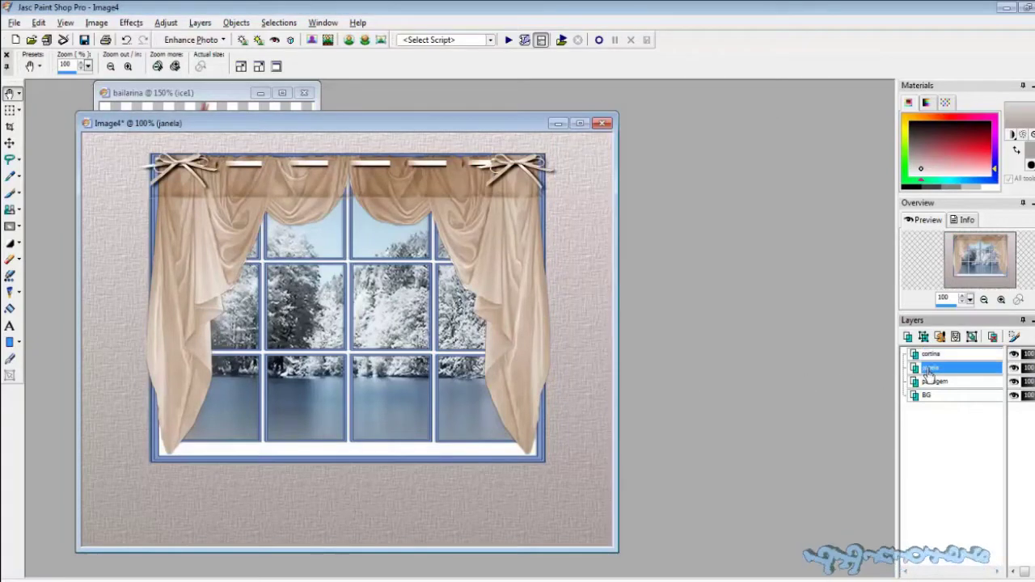
{"action": "left_click", "coordinate": [166, 23]}
{"action": "mouse_move", "coordinate": [289, 171]}
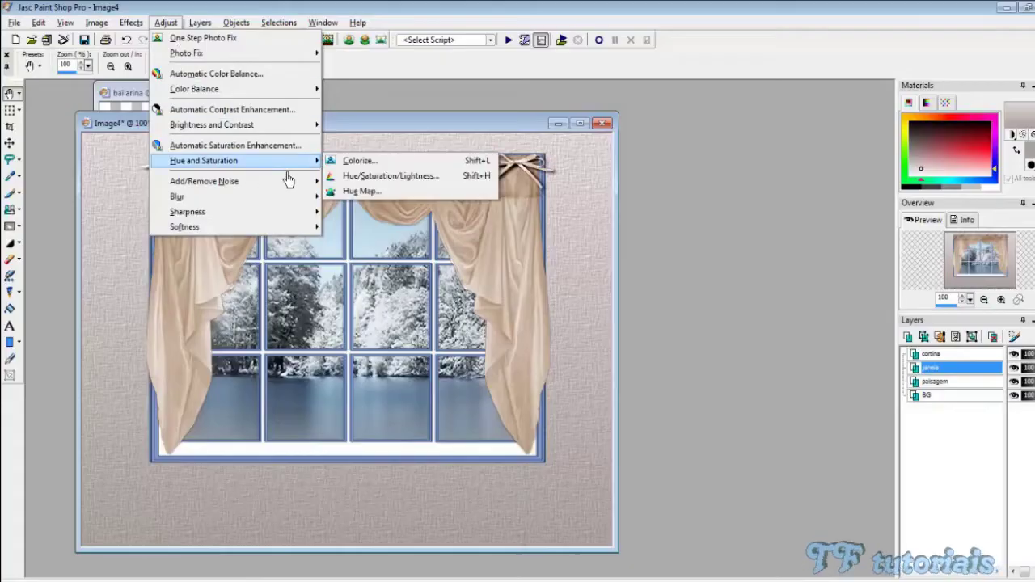
{"action": "left_click", "coordinate": [349, 162]}
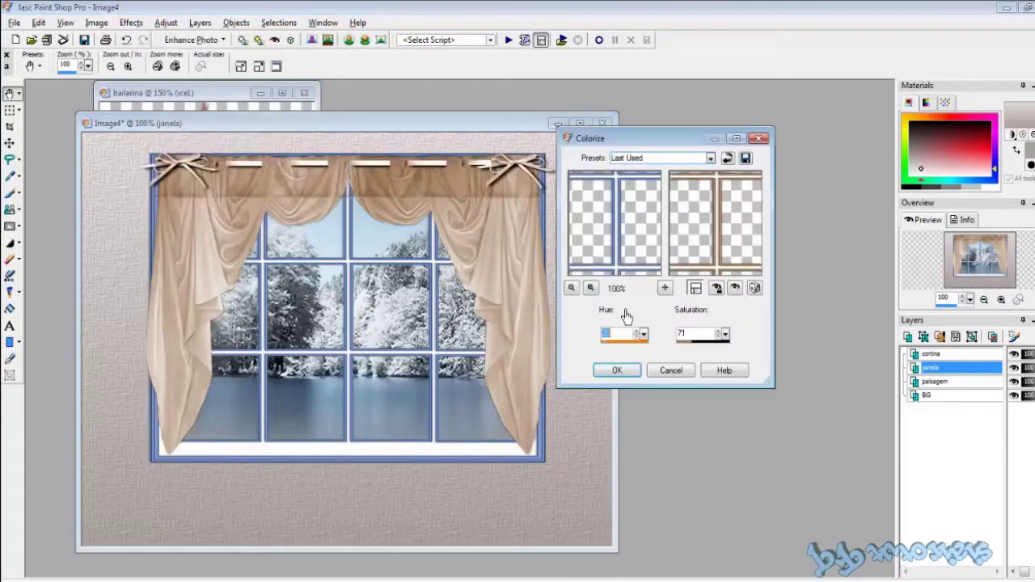
{"action": "left_click", "coordinate": [616, 370]}
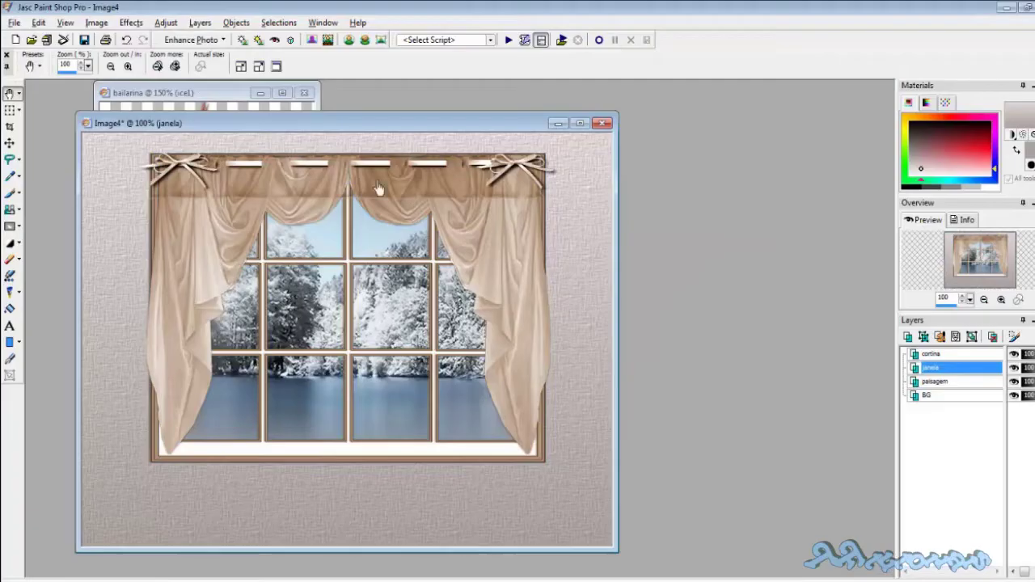
Apply a black Drop Shadow to the window frame with vertical offset 1, horizontal offset -1, opacity 65 and blur 15
{"action": "left_click", "coordinate": [131, 22]}
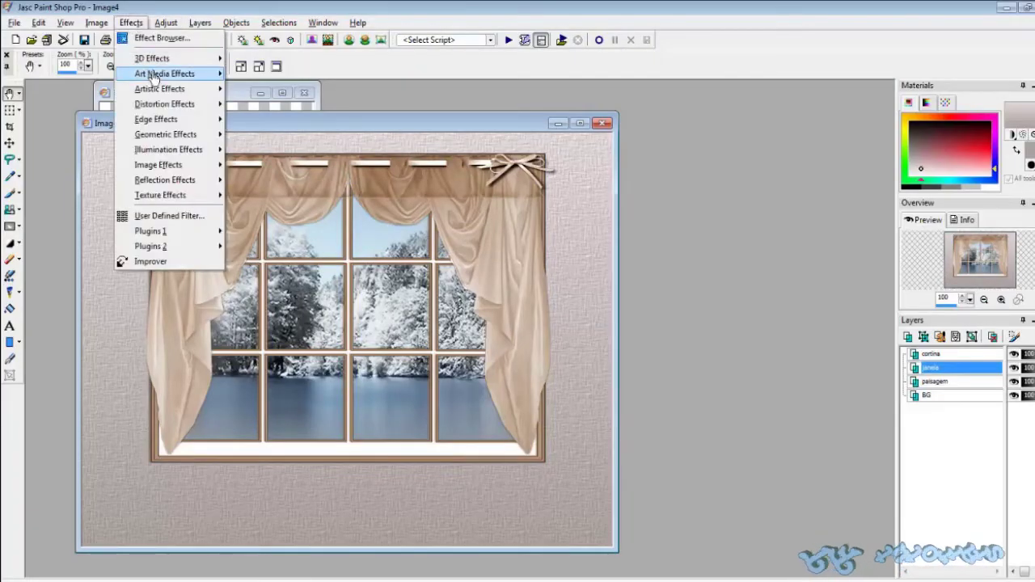
{"action": "mouse_move", "coordinate": [162, 65]}
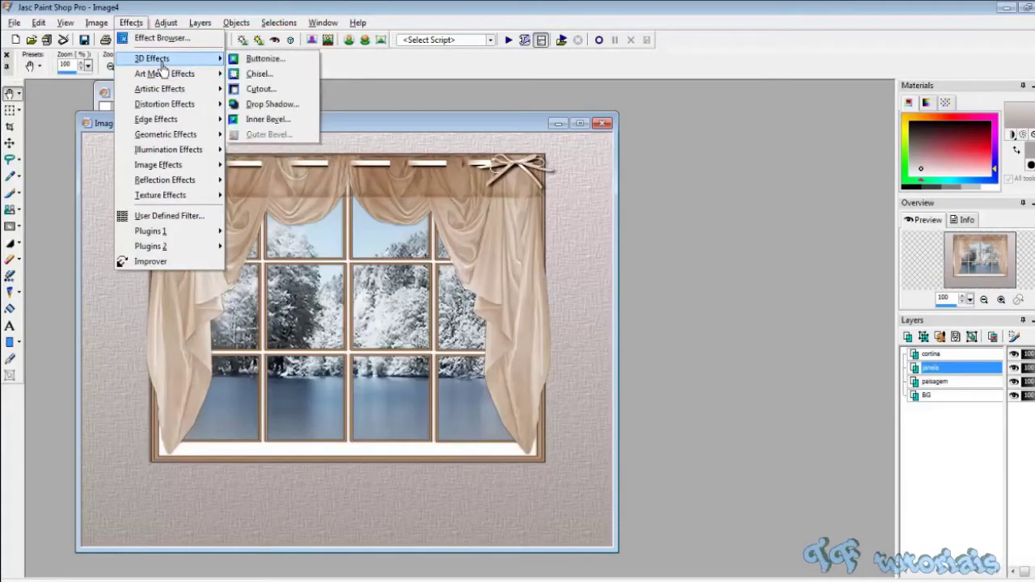
{"action": "left_click", "coordinate": [271, 104]}
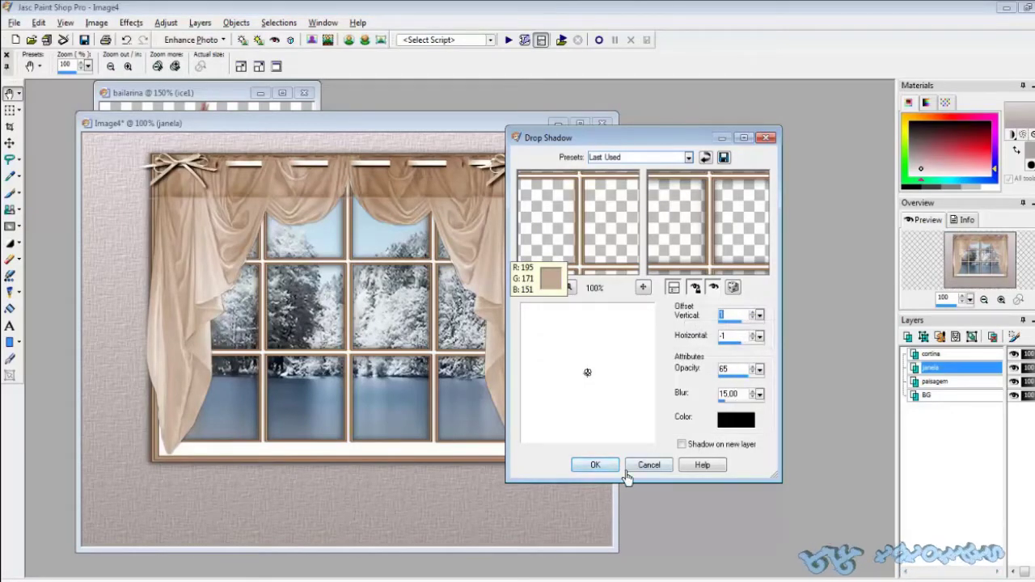
{"action": "left_click", "coordinate": [592, 465]}
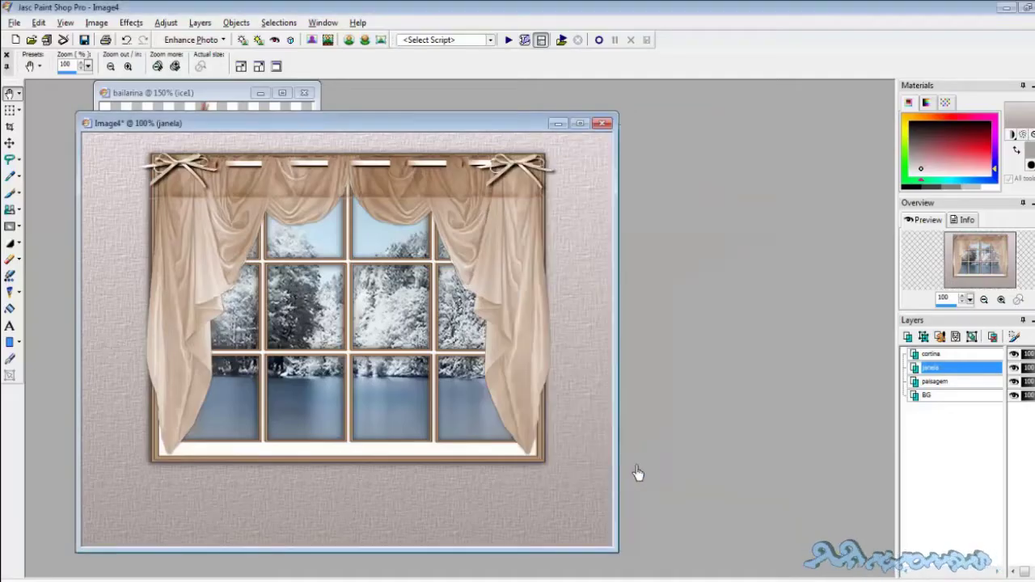
Apply a black Drop Shadow to the cortina layer with vertical offset 1, horizontal offset -1, opacity 65 and blur 15
{"action": "left_click", "coordinate": [930, 354]}
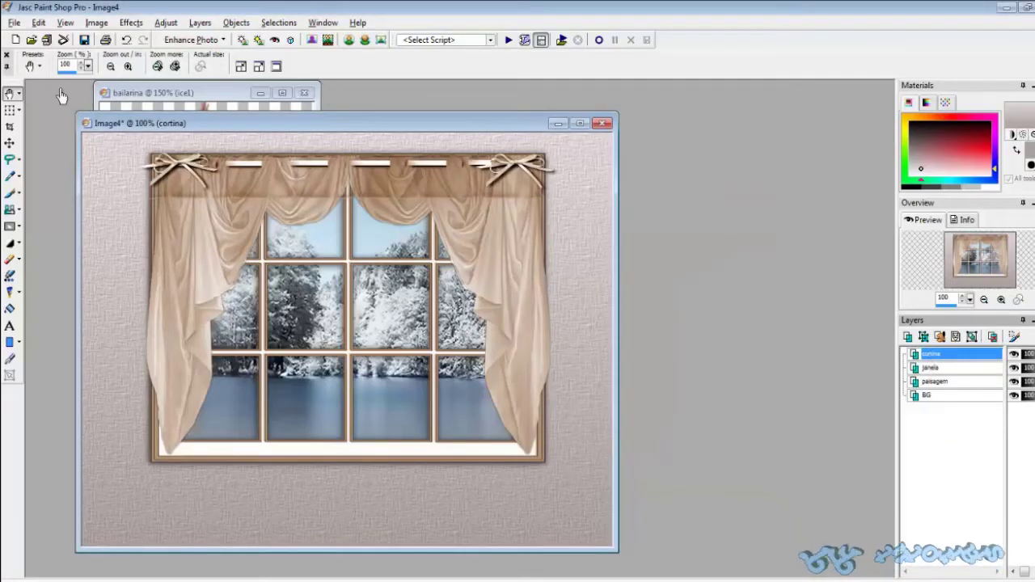
{"action": "left_click", "coordinate": [131, 22]}
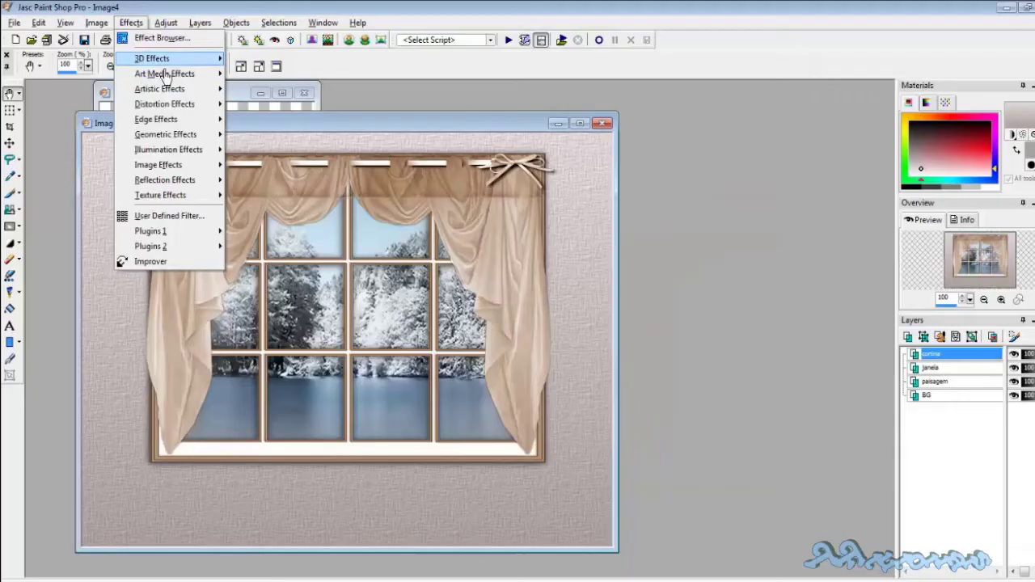
{"action": "mouse_move", "coordinate": [174, 59]}
{"action": "left_click", "coordinate": [304, 105]}
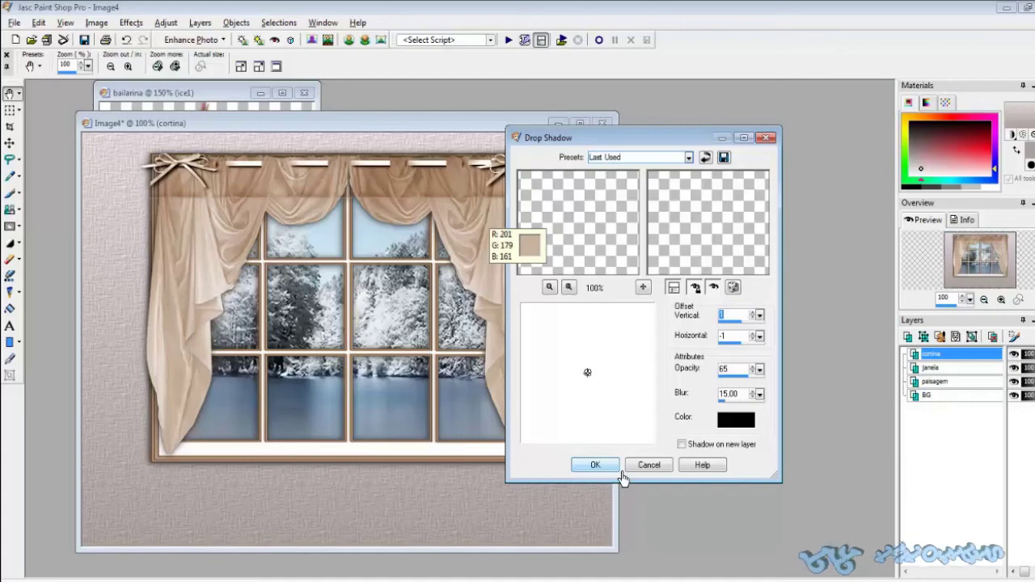
{"action": "left_click", "coordinate": [594, 464]}
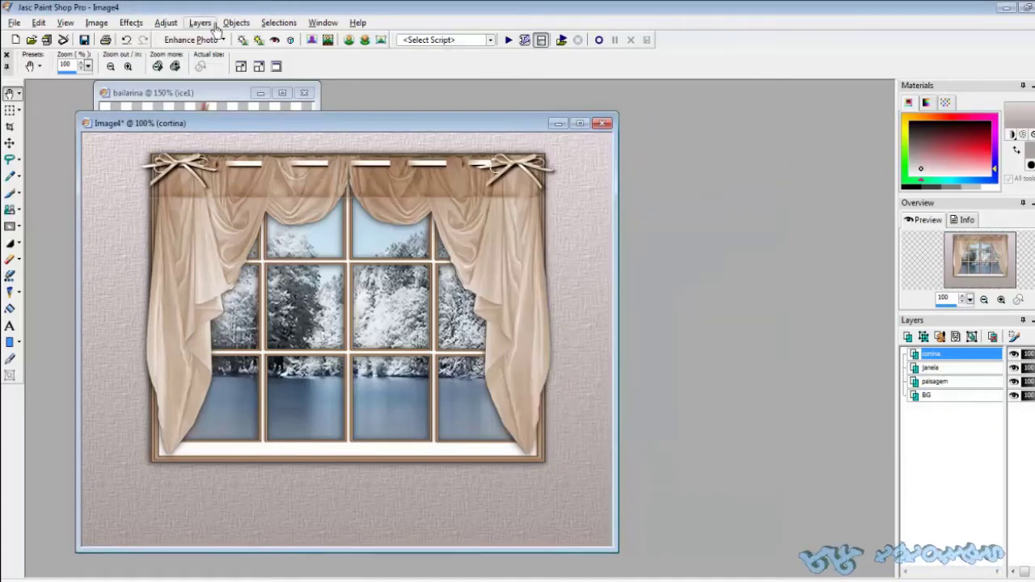
Copy the girl from the criança image, paste her as a new layer above the curtains and move her to the window's lower right
{"action": "left_click", "coordinate": [327, 22]}
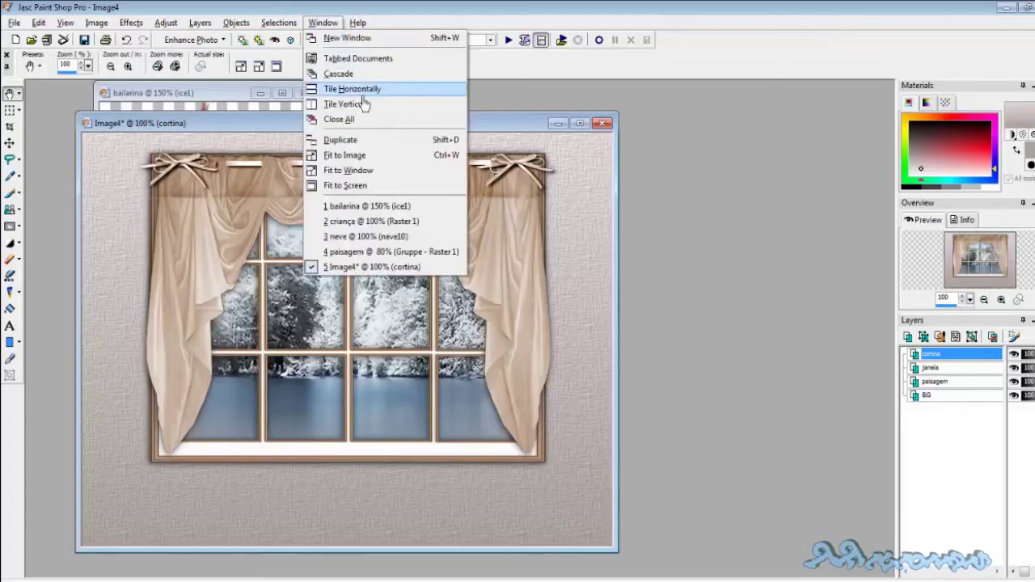
{"action": "left_click", "coordinate": [355, 221]}
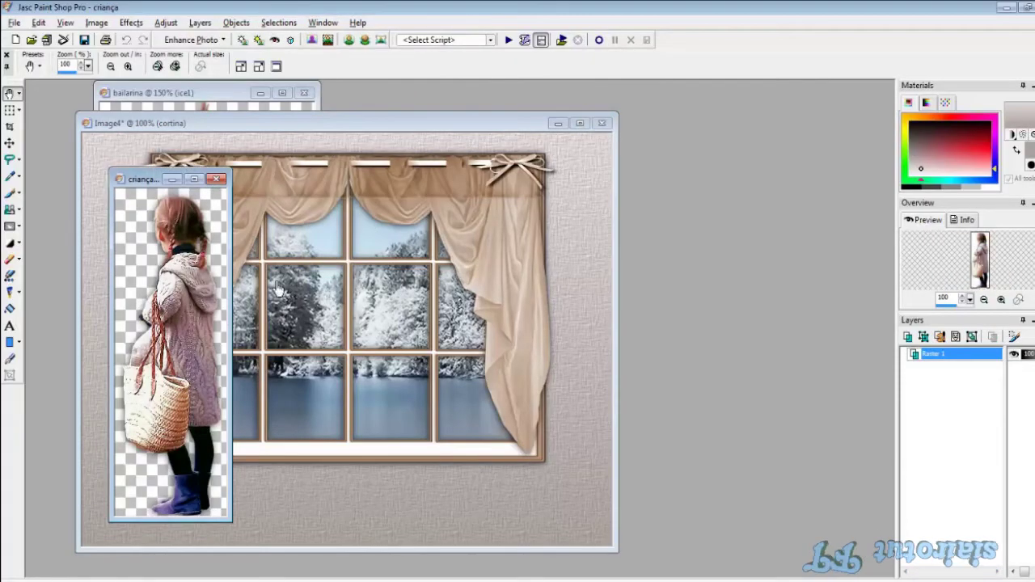
{"action": "right_click", "coordinate": [168, 294]}
{"action": "left_click", "coordinate": [208, 311]}
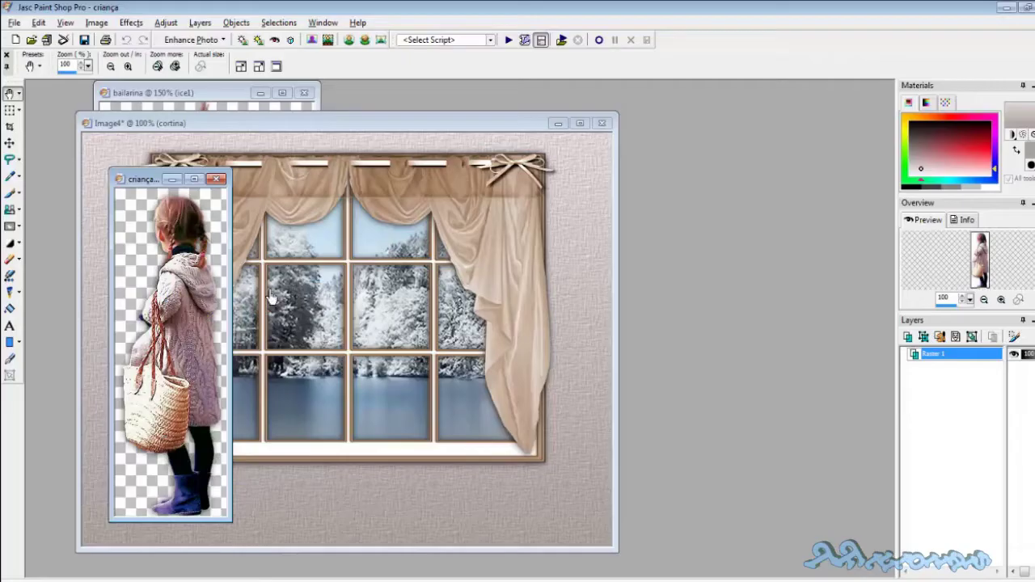
{"action": "left_click", "coordinate": [345, 245]}
{"action": "scroll", "coordinate": [343, 267], "scroll_direction": "down", "scroll_amount": 1}
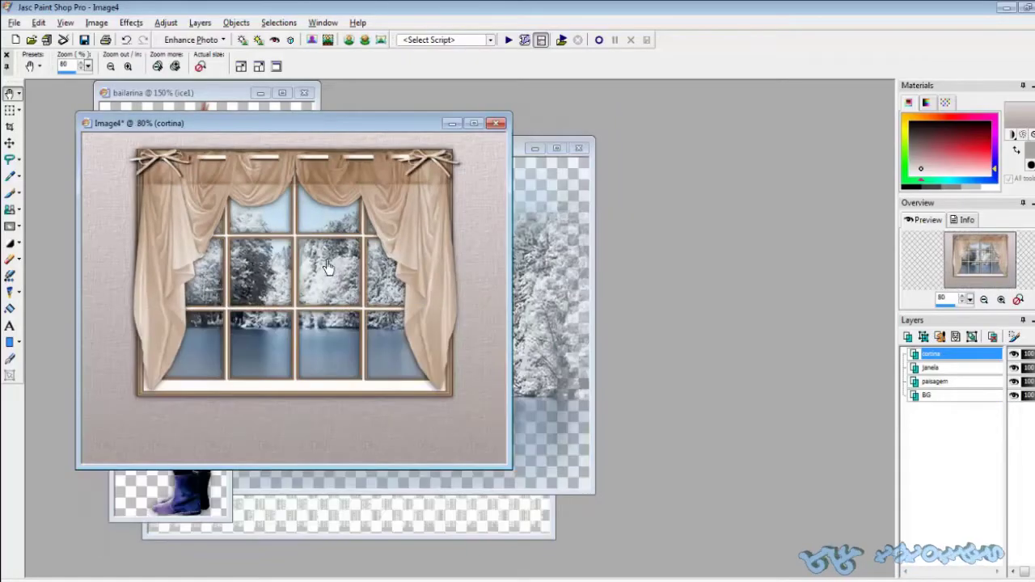
{"action": "right_click", "coordinate": [296, 208]}
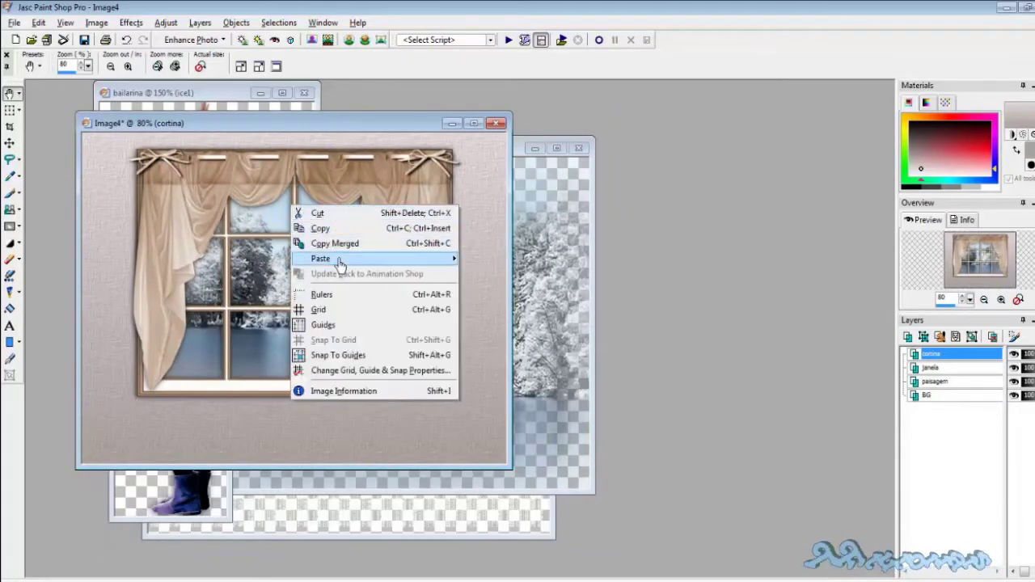
{"action": "mouse_move", "coordinate": [339, 263]}
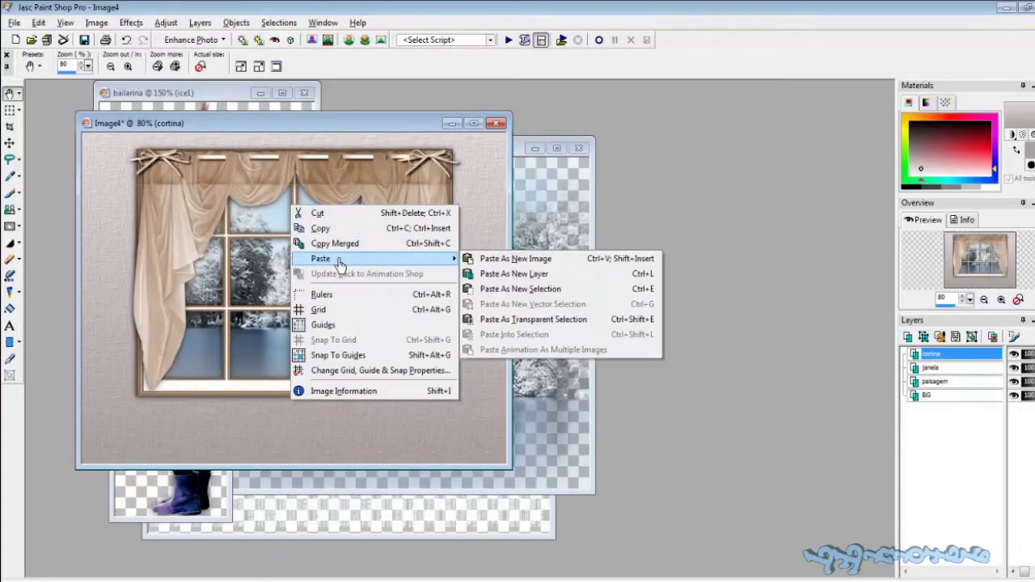
{"action": "left_click", "coordinate": [512, 275]}
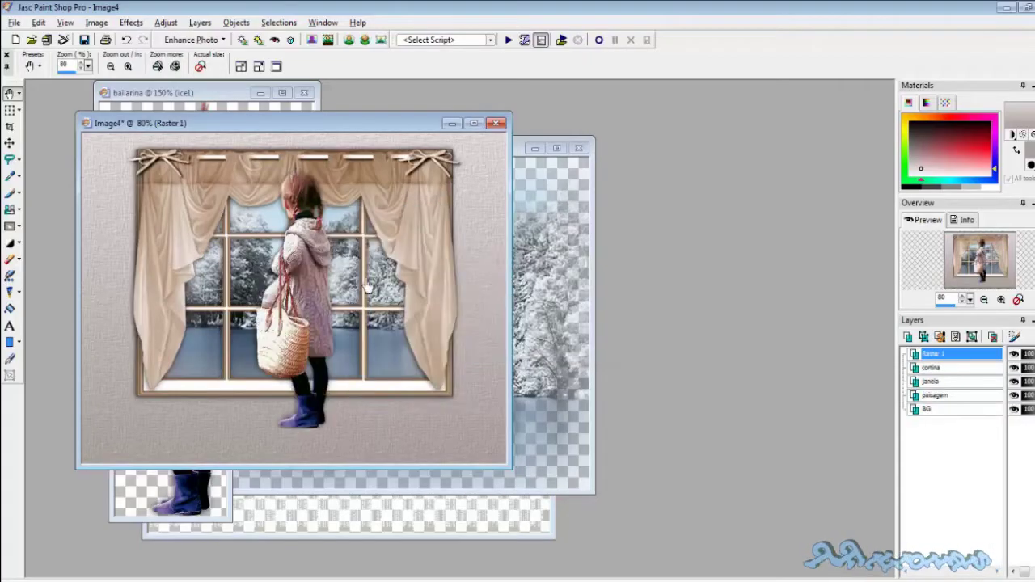
{"action": "left_click", "coordinate": [10, 144]}
{"action": "left_click_drag", "start_coordinate": [317, 323], "coordinate": [393, 356]}
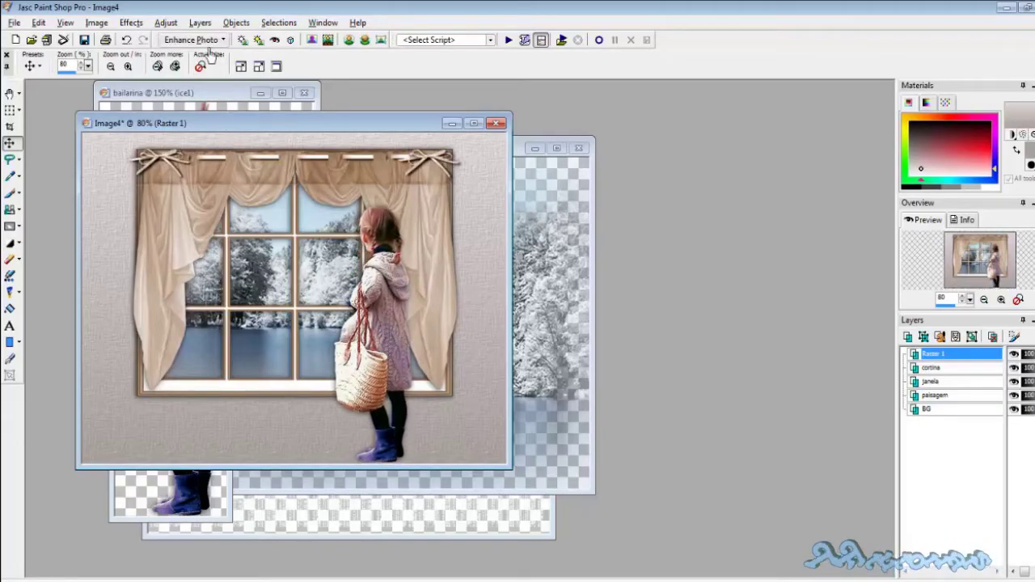
Add a new raster layer with default settings above the girl, name it borda and select the entire canvas
{"action": "left_click", "coordinate": [199, 22]}
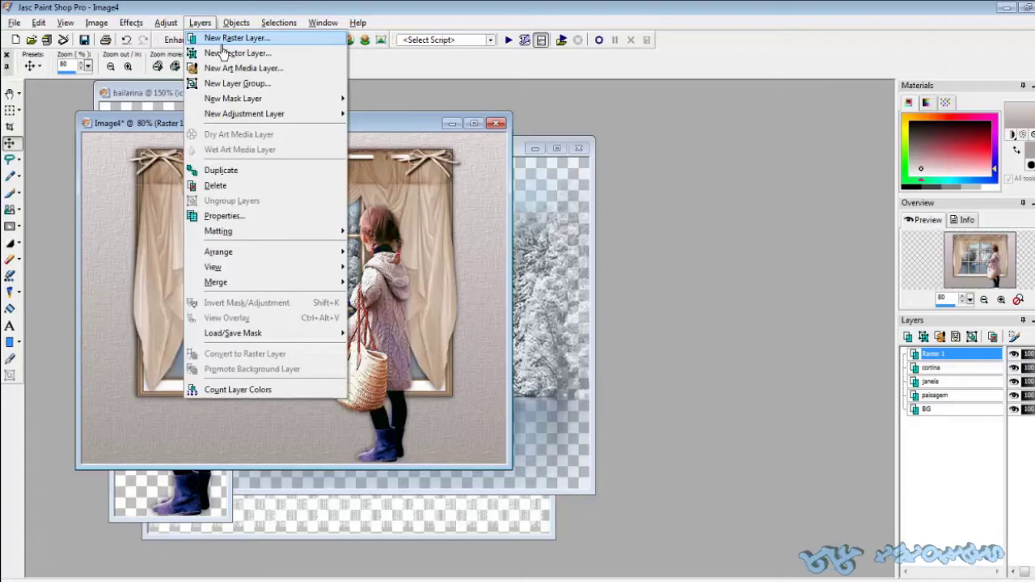
{"action": "left_click", "coordinate": [230, 38]}
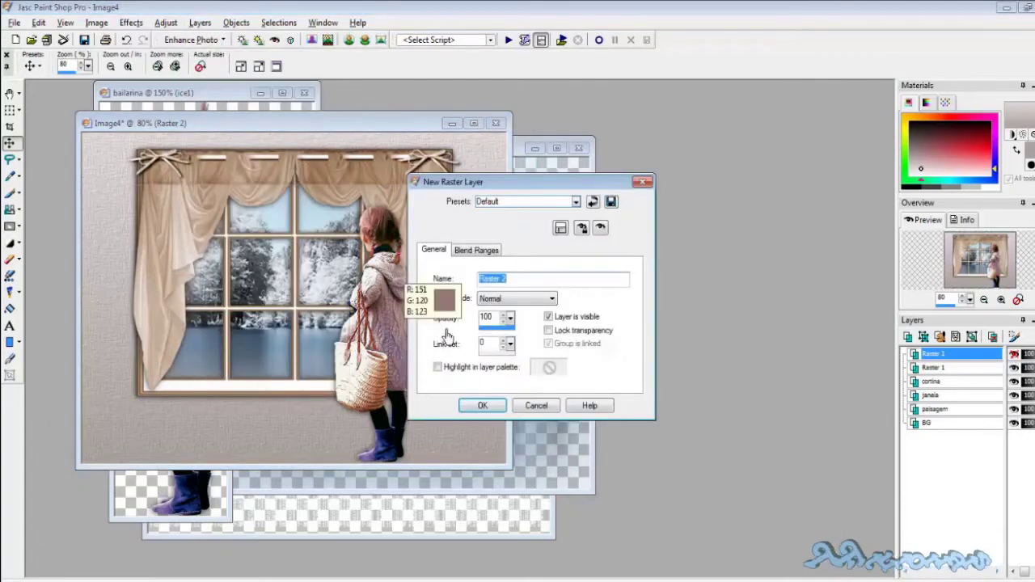
{"action": "key", "text": "Return"}
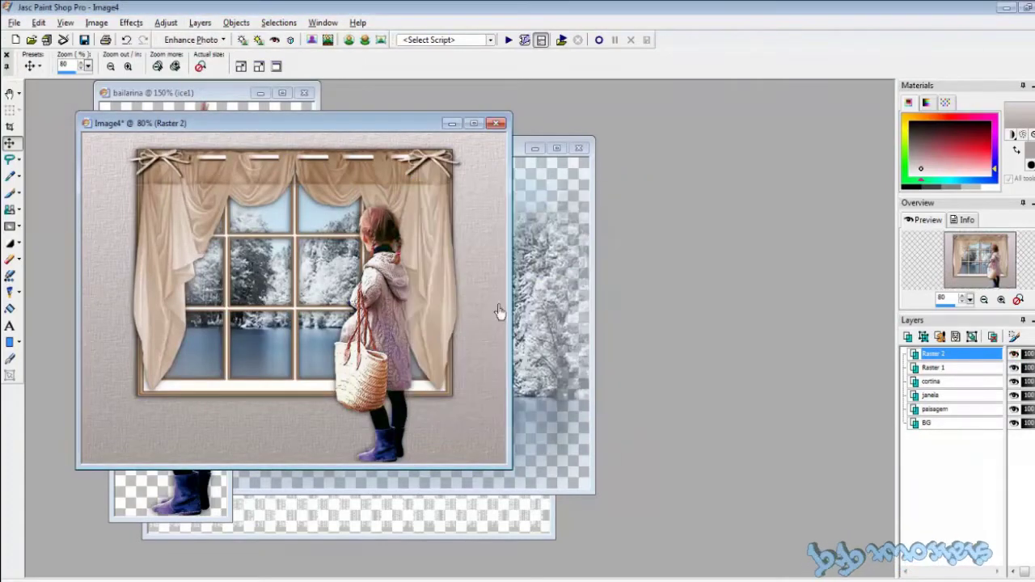
{"action": "double_click", "coordinate": [936, 355]}
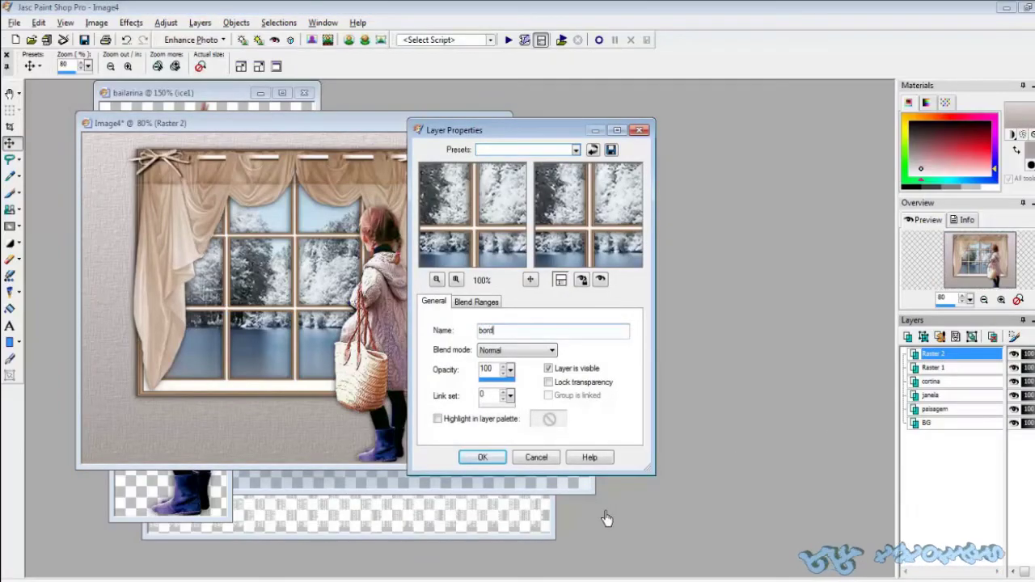
{"action": "type", "text": "borda"}
{"action": "key", "text": "Return"}
{"action": "key", "text": "ctrl+a"}
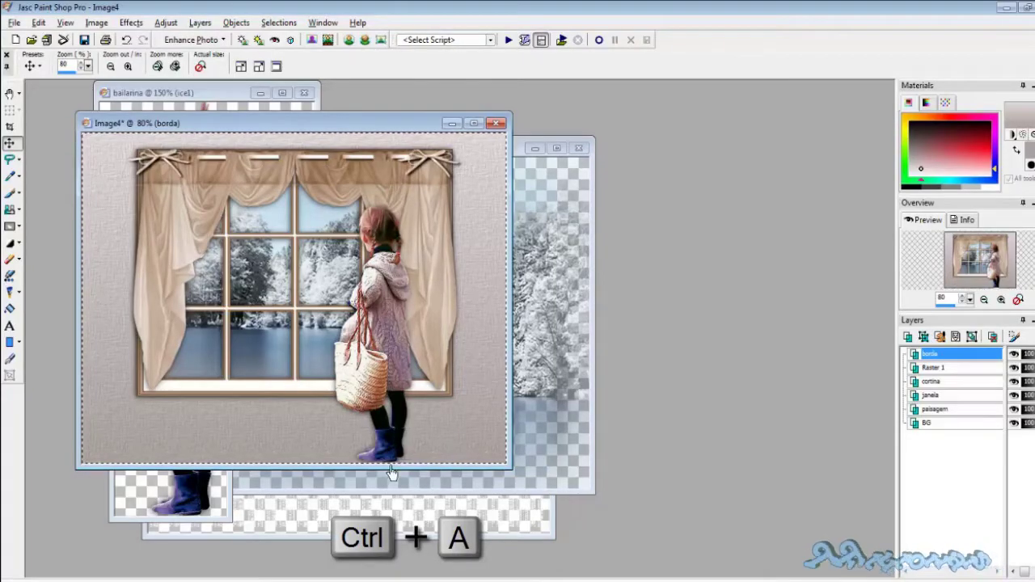
Fill the whole borda layer with the solid taupe background colour and contract the selection slightly inward from the canvas edge
{"action": "left_click", "coordinate": [10, 308]}
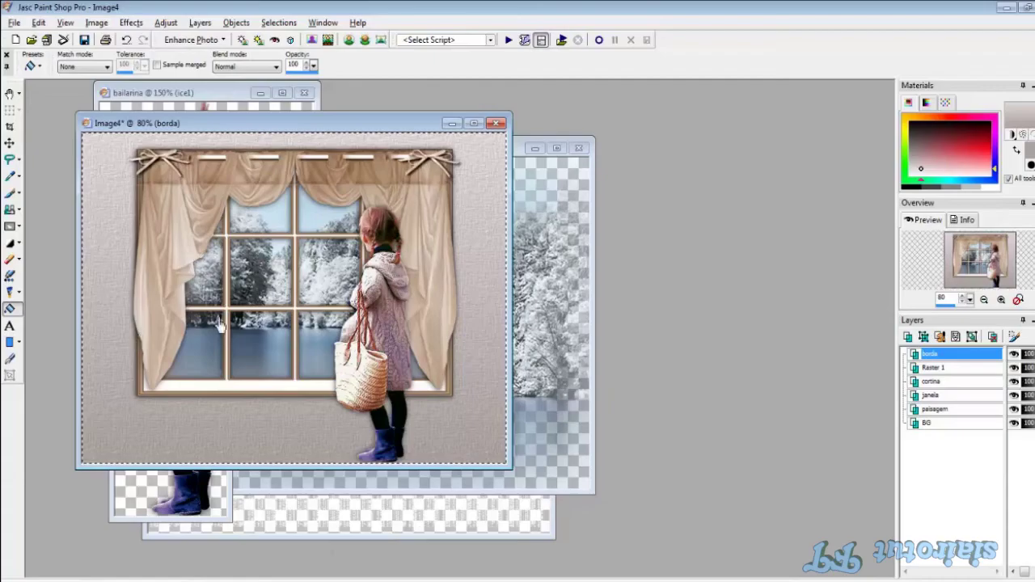
{"action": "left_click", "coordinate": [271, 342]}
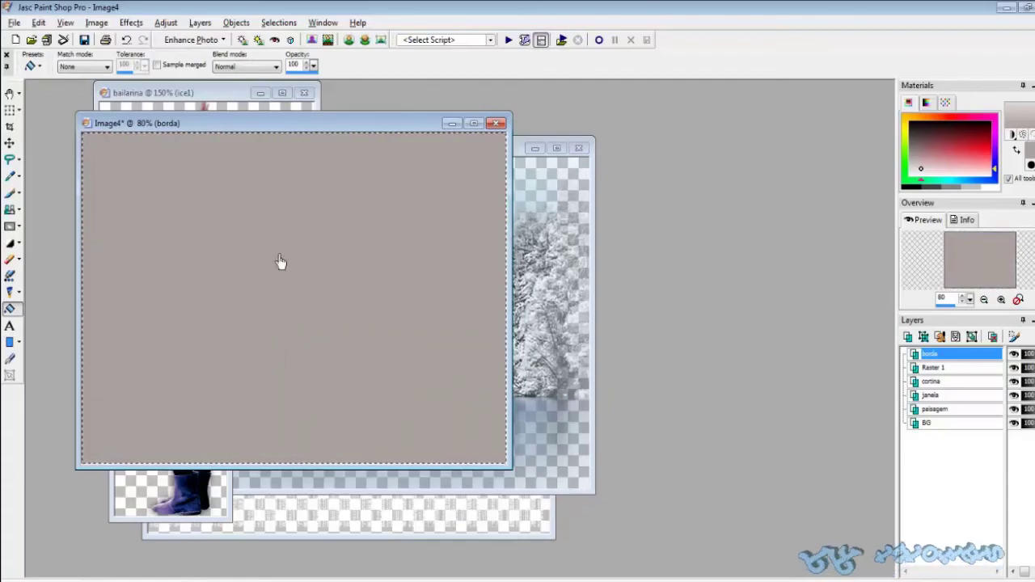
{"action": "left_click", "coordinate": [275, 22]}
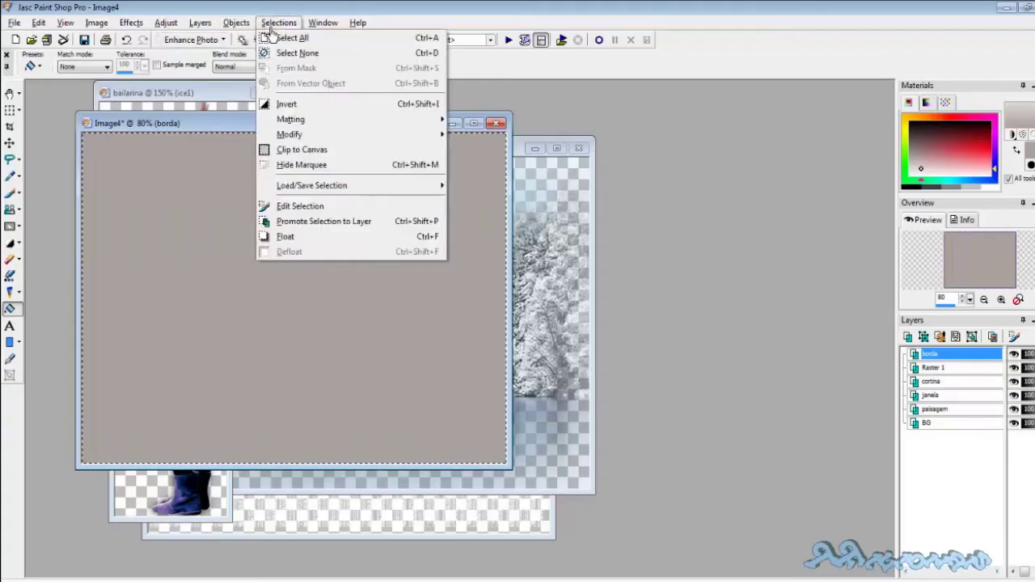
{"action": "mouse_move", "coordinate": [298, 139]}
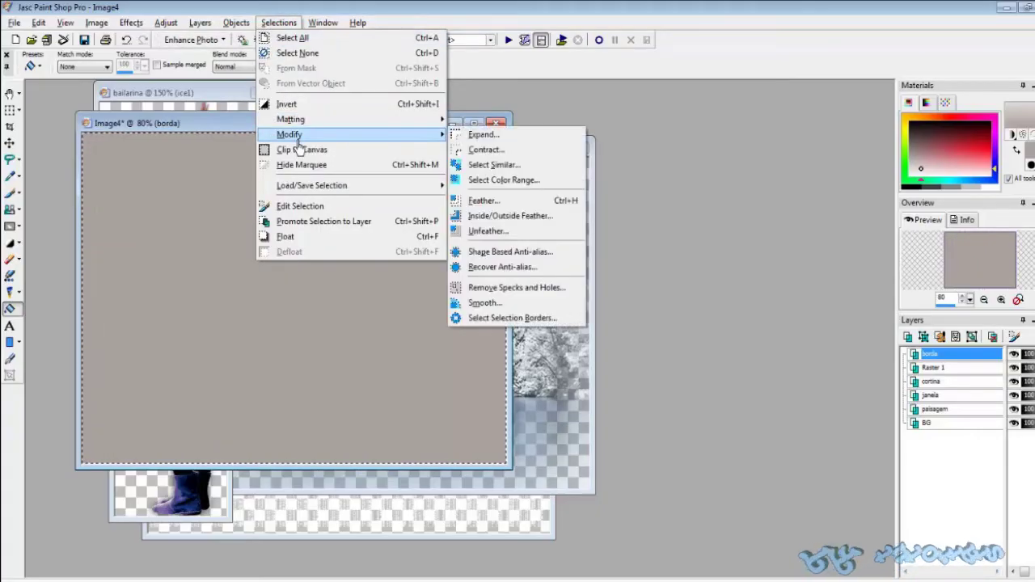
{"action": "left_click", "coordinate": [521, 152]}
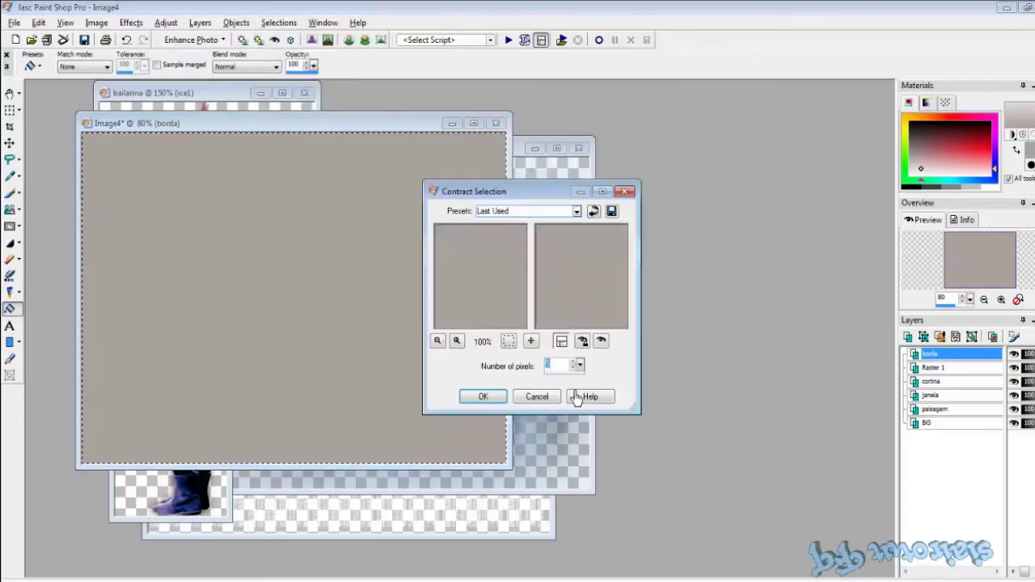
{"action": "left_click", "coordinate": [505, 402]}
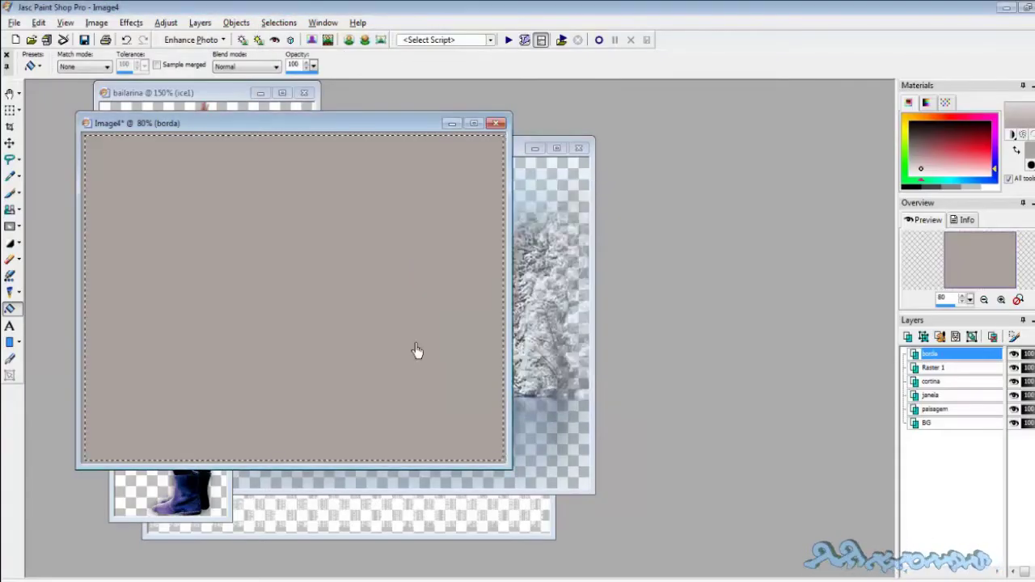
Set the foreground gradient to angle 45 with 11 repeats and flood fill the contracted selection on the borda layer
{"action": "left_click", "coordinate": [1024, 125]}
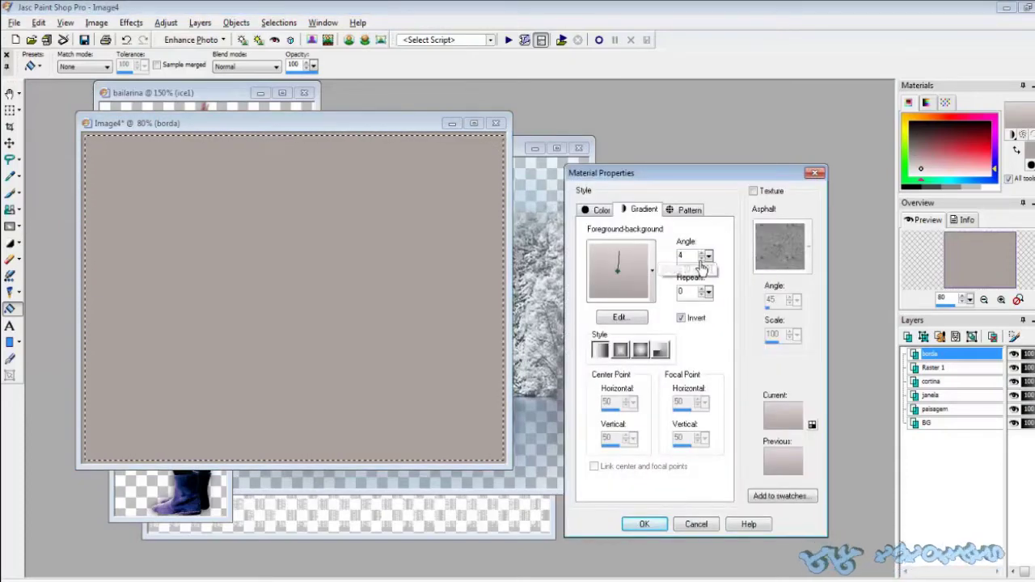
{"action": "type", "text": "45"}
{"action": "key", "text": "Tab"}
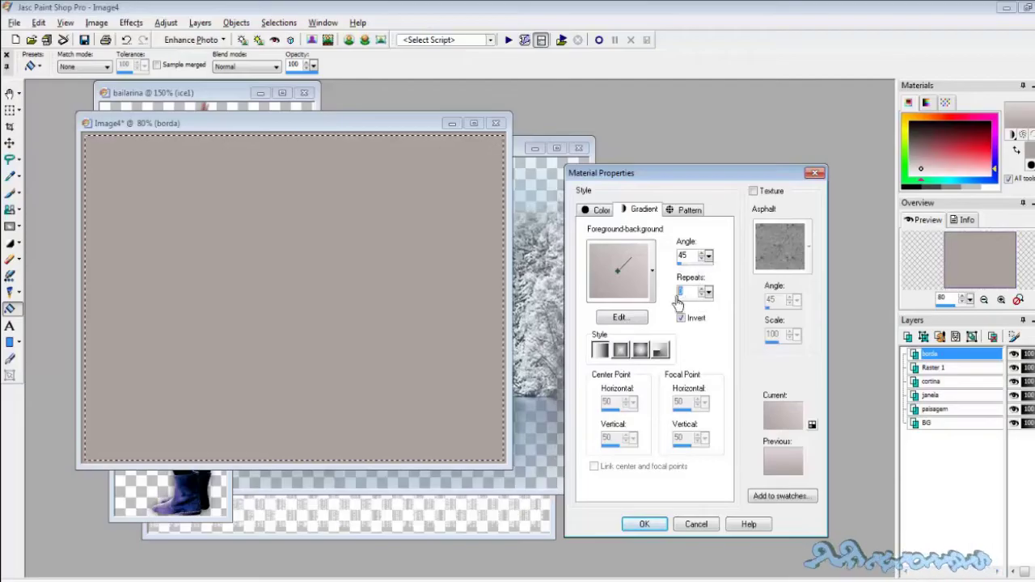
{"action": "type", "text": "11"}
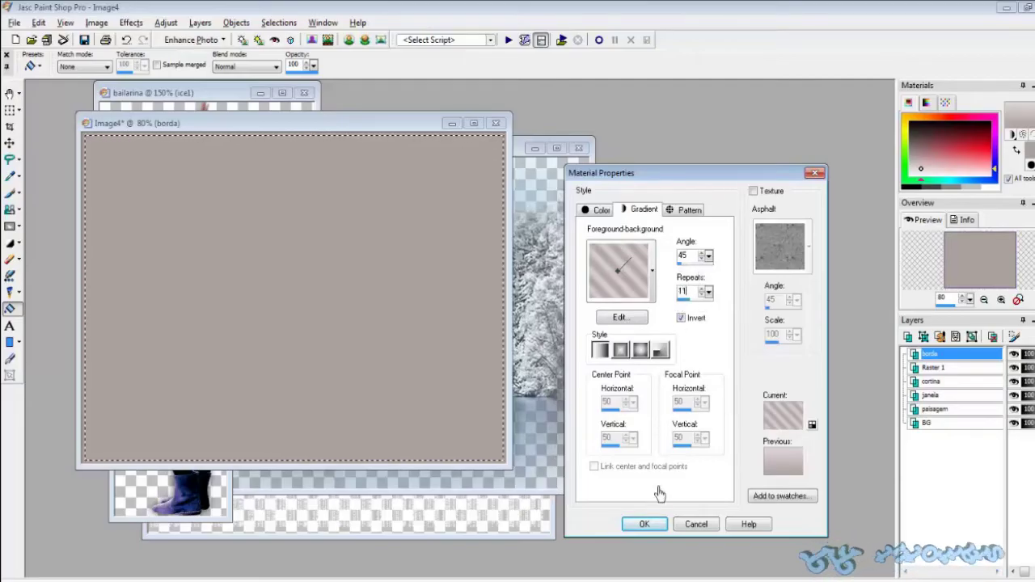
{"action": "left_click", "coordinate": [653, 526]}
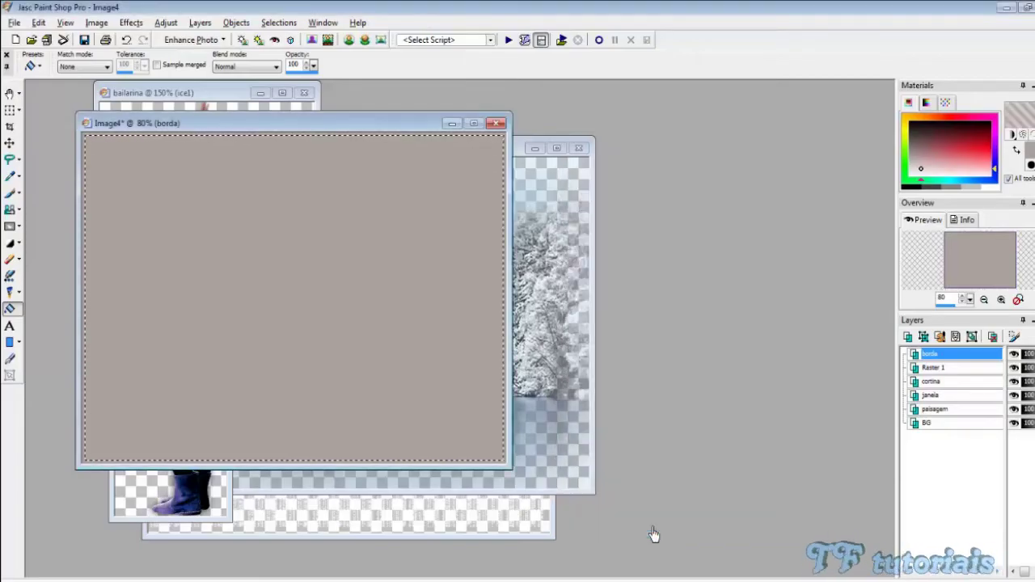
{"action": "left_click", "coordinate": [393, 307]}
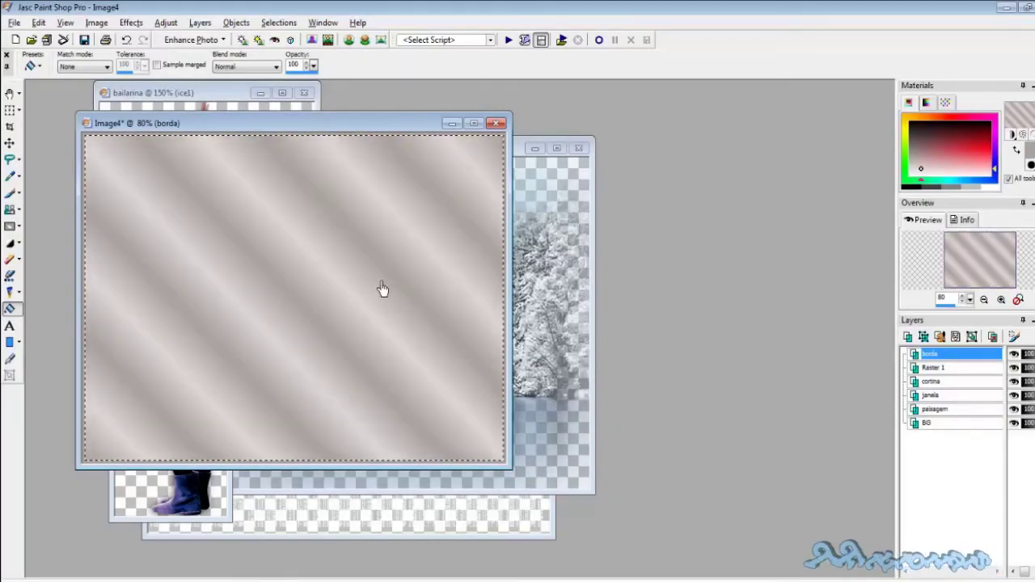
Contract the selection by 3 pixels and fill it with the solid taupe background colour
{"action": "left_click", "coordinate": [285, 23]}
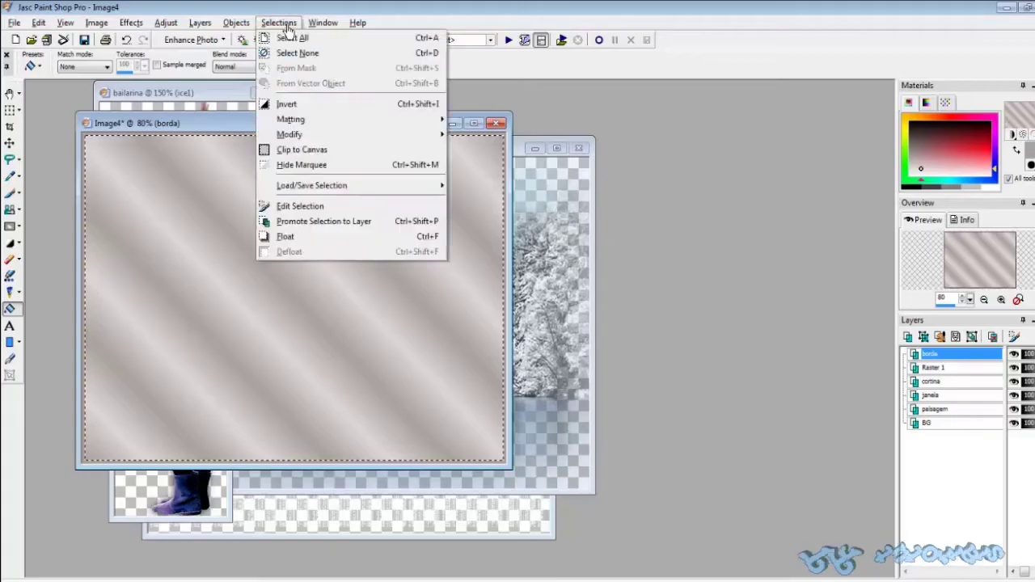
{"action": "mouse_move", "coordinate": [315, 139]}
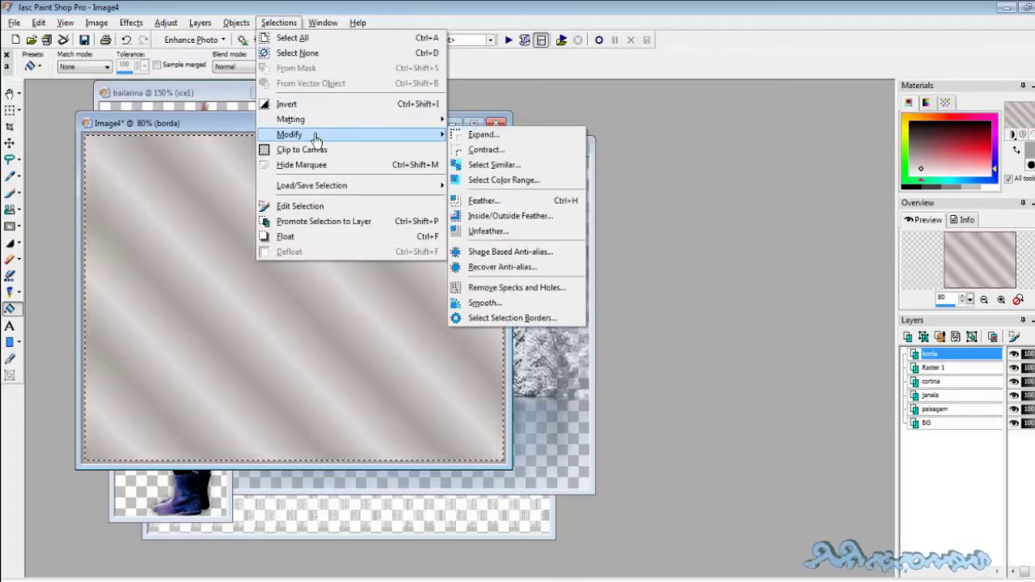
{"action": "left_click", "coordinate": [501, 152]}
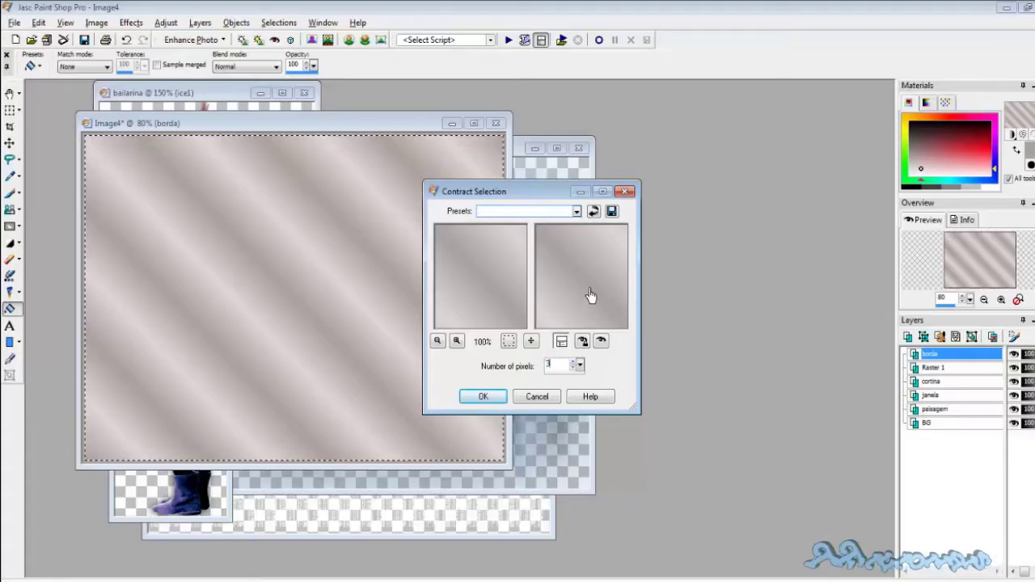
{"action": "key", "text": "Return"}
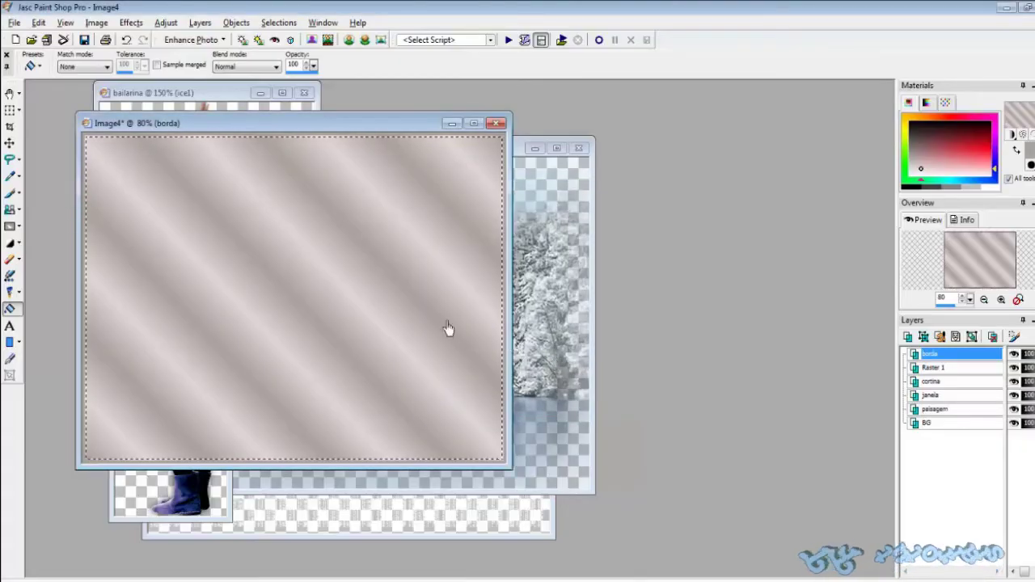
{"action": "left_click", "coordinate": [385, 324]}
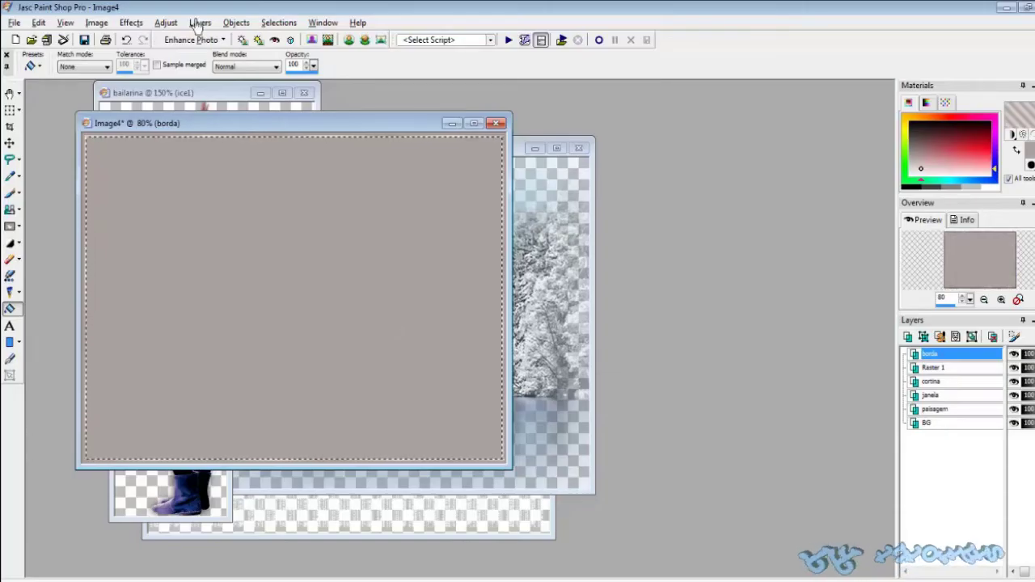
Contract the selection on the borda layer by another 5 pixels
{"action": "left_click", "coordinate": [278, 23]}
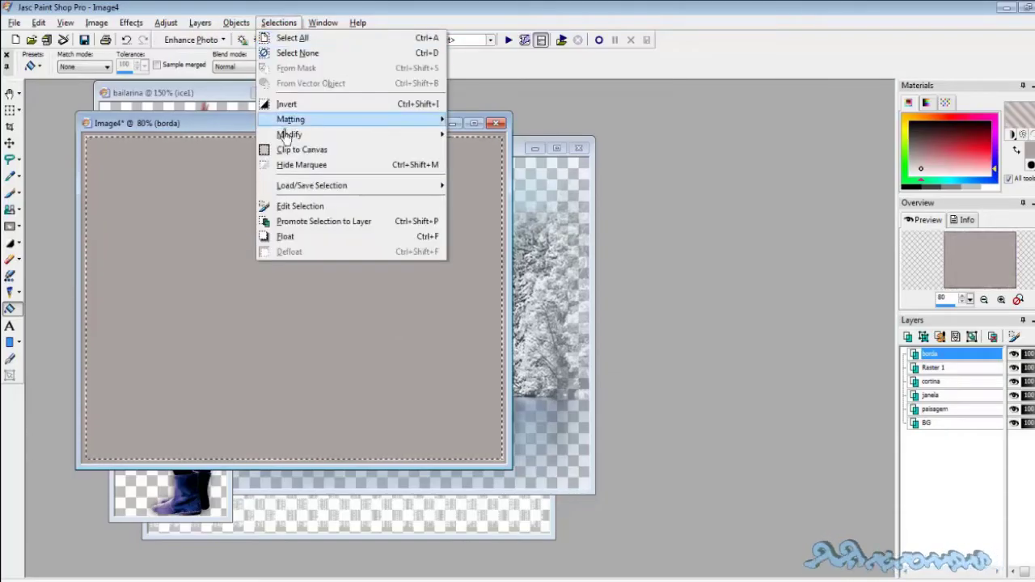
{"action": "mouse_move", "coordinate": [288, 135]}
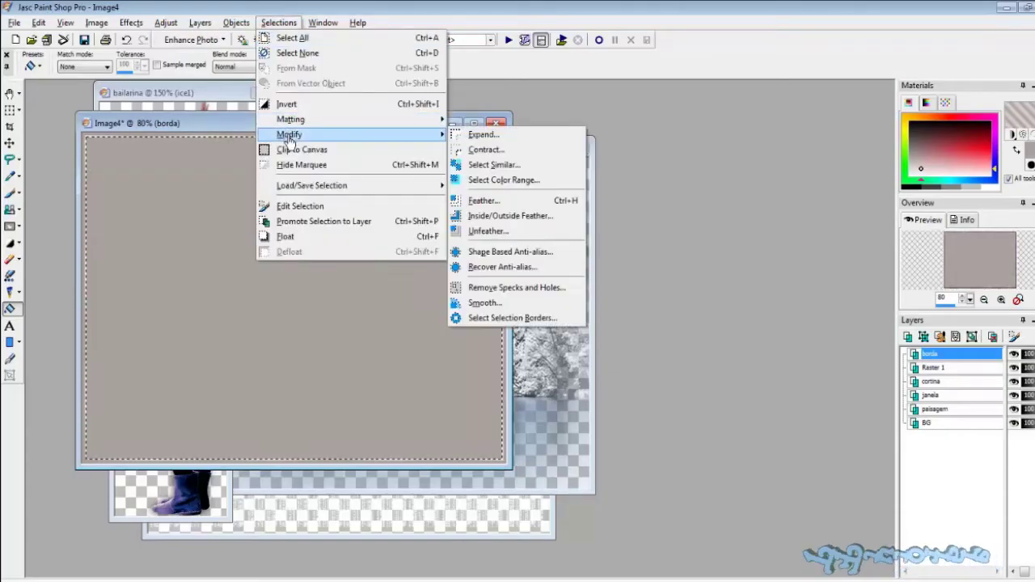
{"action": "left_click", "coordinate": [521, 150]}
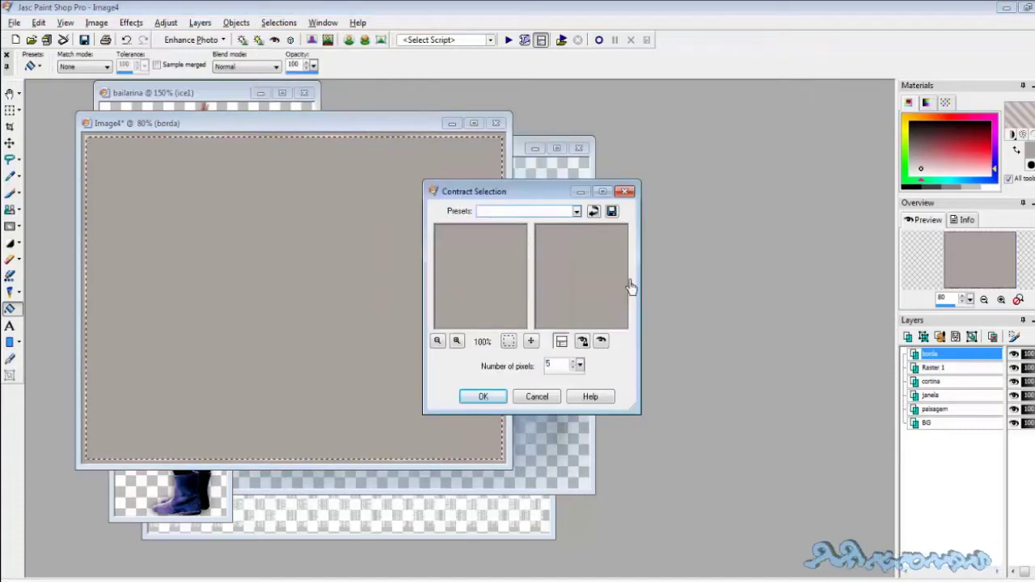
{"action": "key", "text": "Return"}
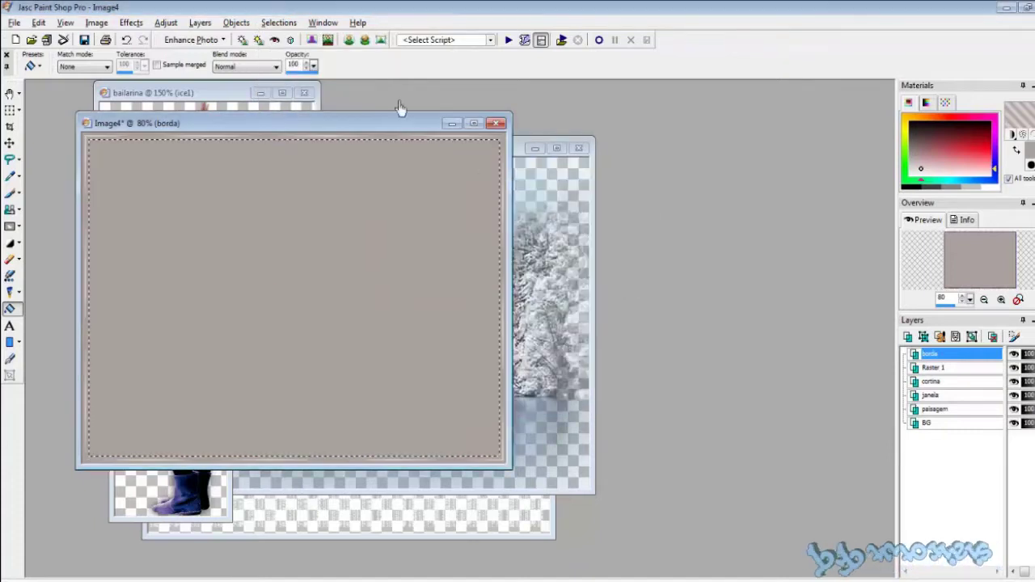
Apply a black Cutout to the selection with offsets 0, opacity 80, blur 45 and no interior fill colour
{"action": "left_click", "coordinate": [132, 23]}
{"action": "mouse_move", "coordinate": [150, 63]}
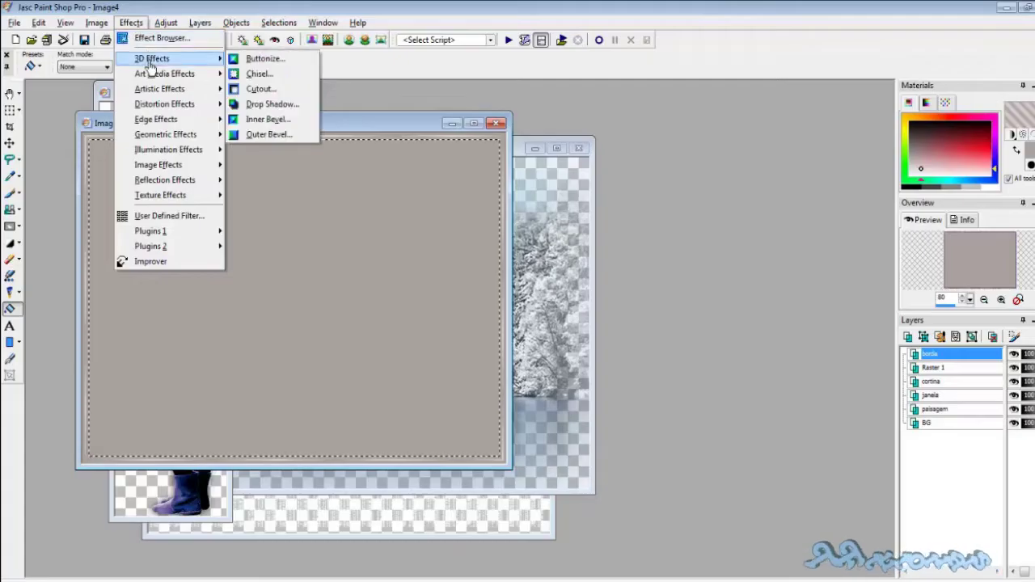
{"action": "left_click", "coordinate": [286, 94]}
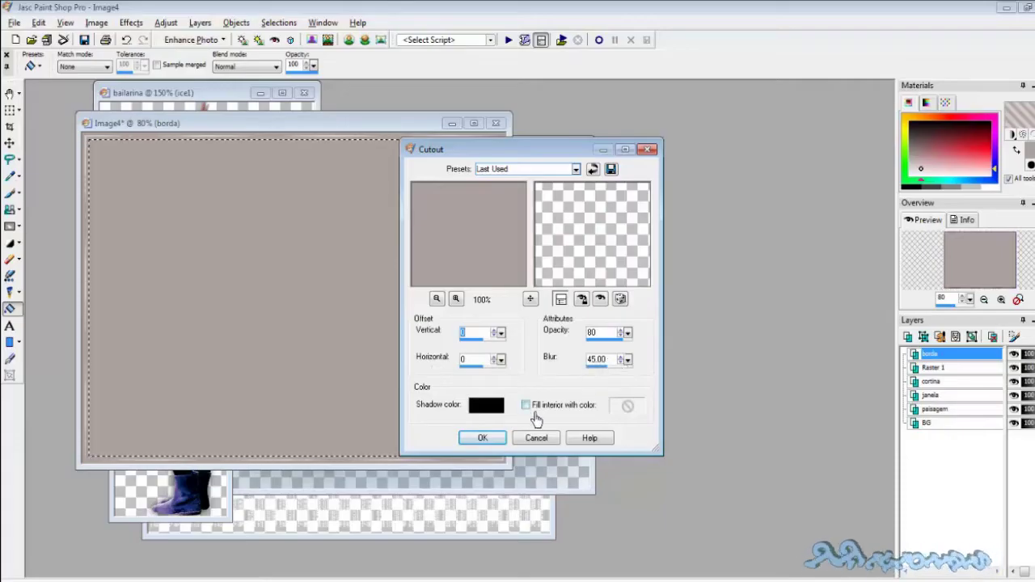
{"action": "key", "text": "Return"}
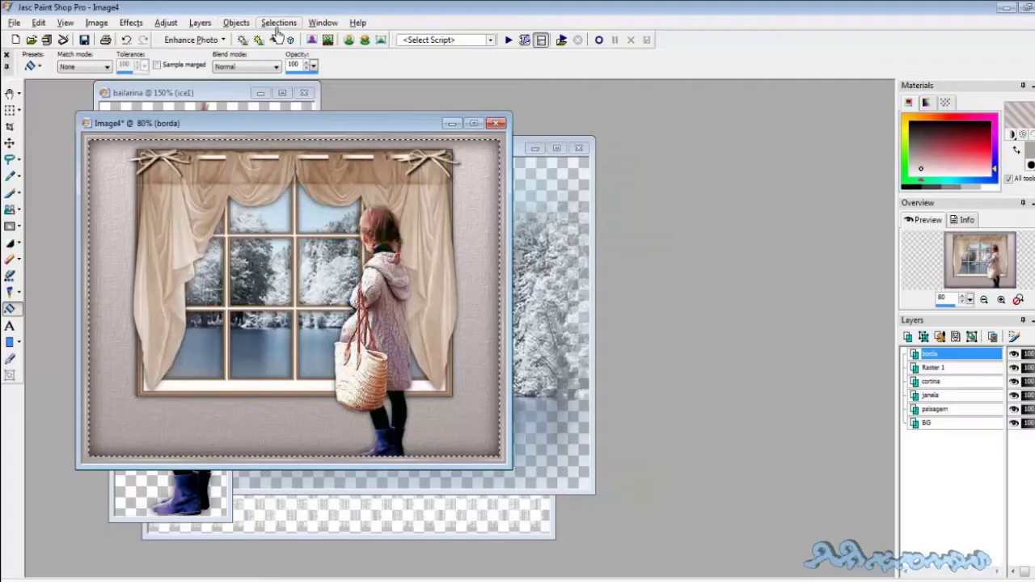
Invert the selection, apply the Graphics Plus Cross Shadow filter to the border with its default values, and deselect
{"action": "left_click", "coordinate": [276, 24]}
{"action": "left_click", "coordinate": [320, 105]}
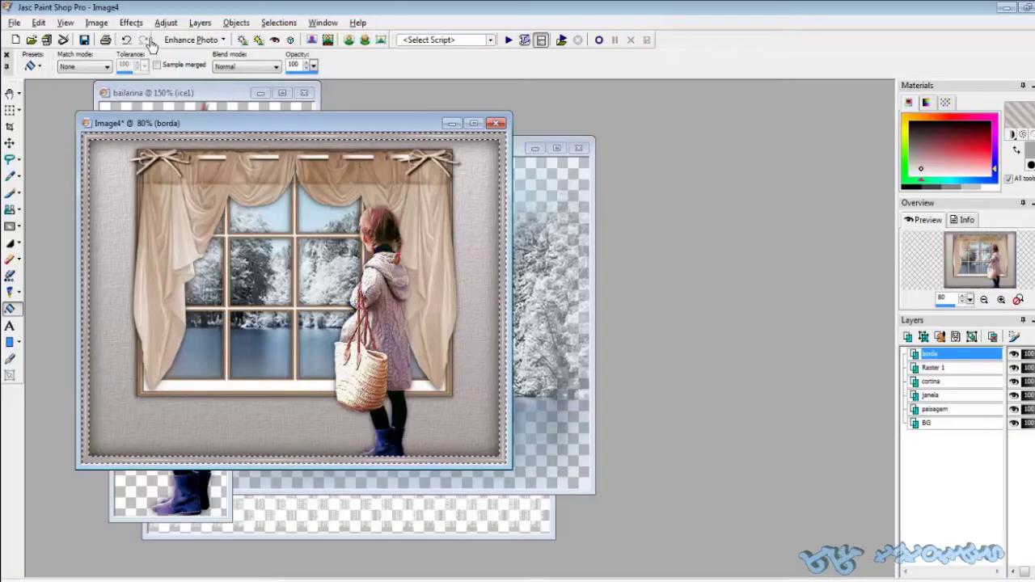
{"action": "left_click", "coordinate": [131, 22]}
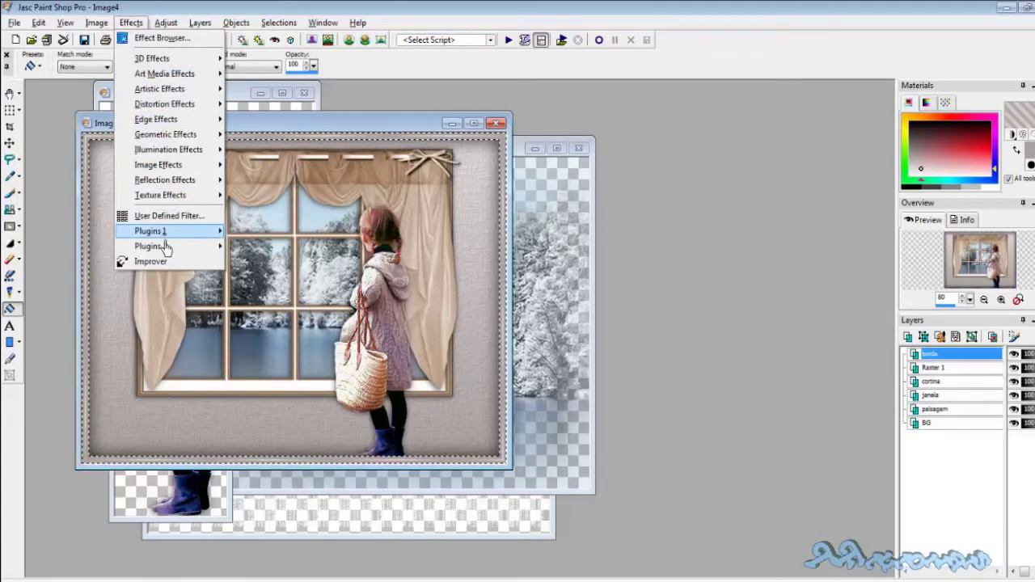
{"action": "mouse_move", "coordinate": [166, 246]}
{"action": "mouse_move", "coordinate": [296, 91]}
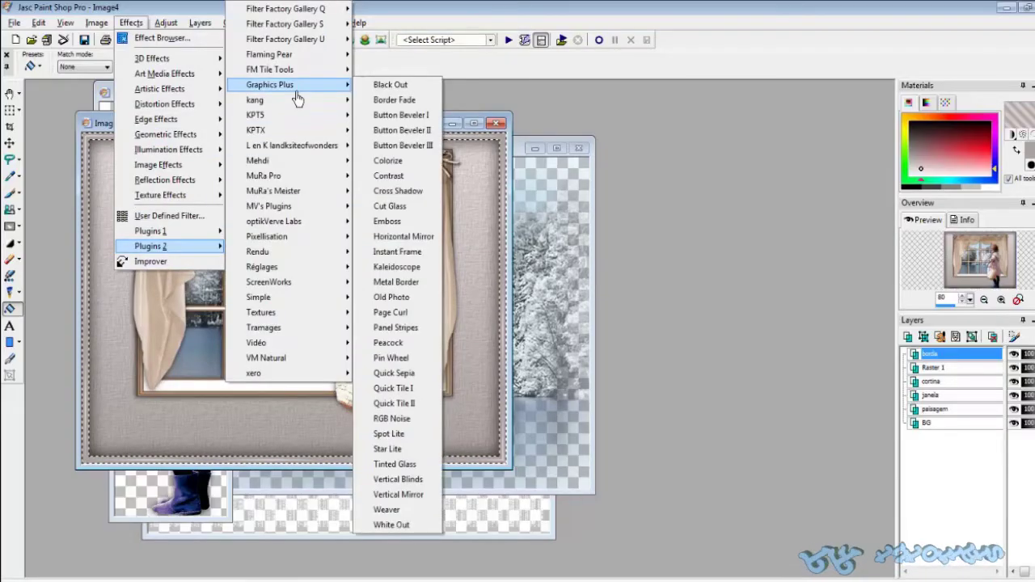
{"action": "left_click", "coordinate": [398, 192]}
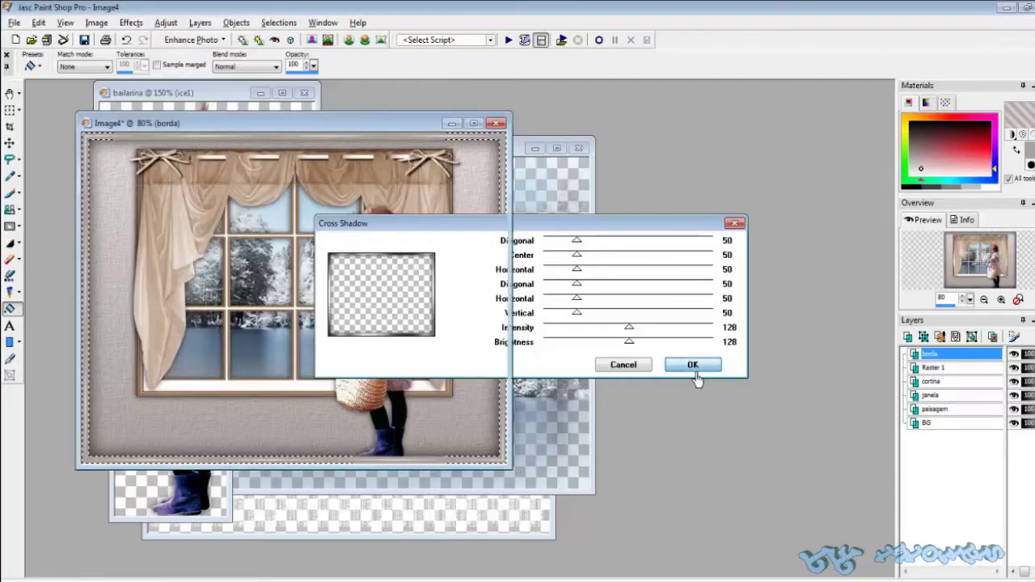
{"action": "left_click", "coordinate": [693, 365]}
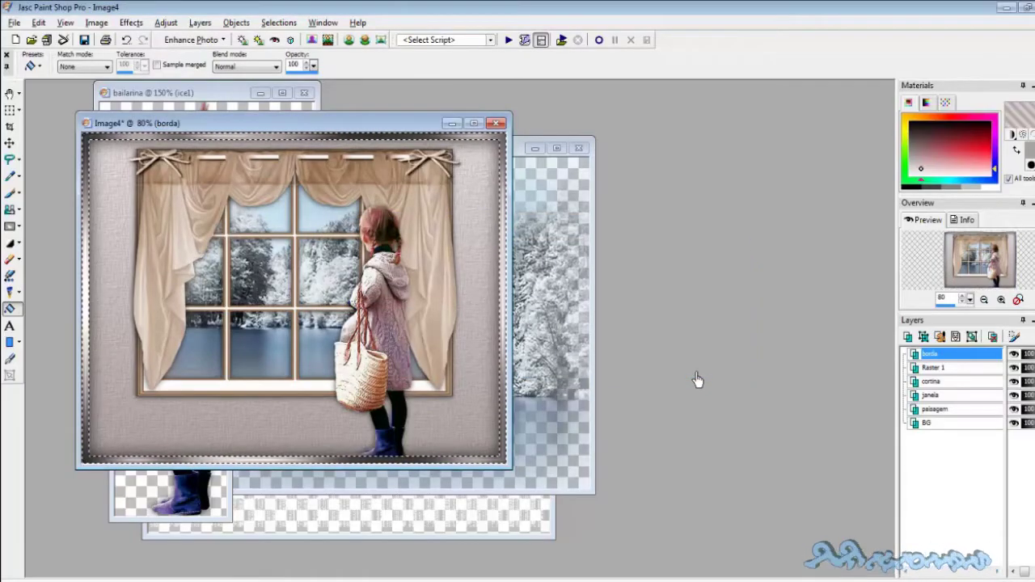
{"action": "key", "text": "ctrl+d"}
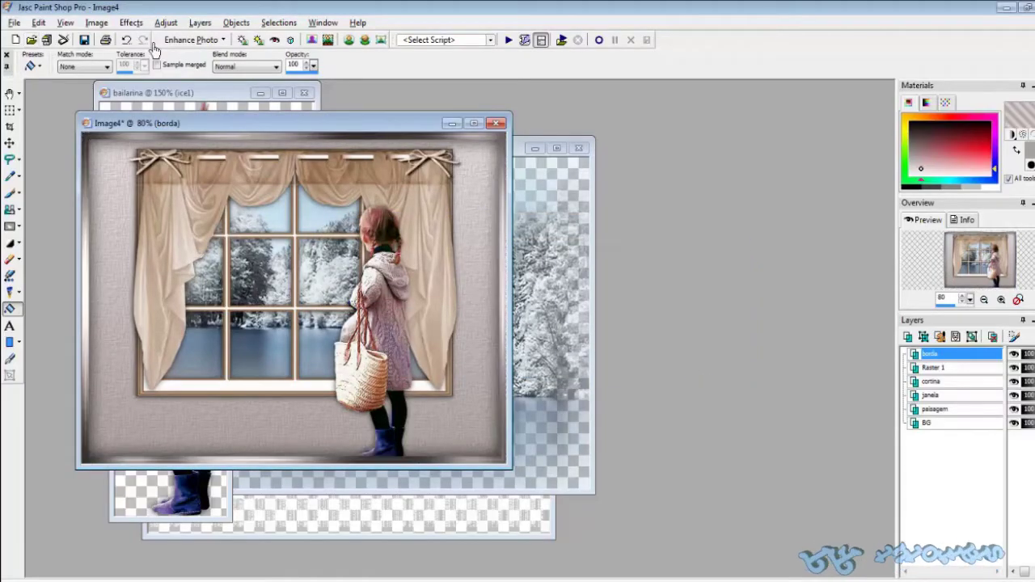
Add a new raster layer named texto above the borda layer with default settings
{"action": "left_click", "coordinate": [200, 22]}
{"action": "left_click", "coordinate": [213, 37]}
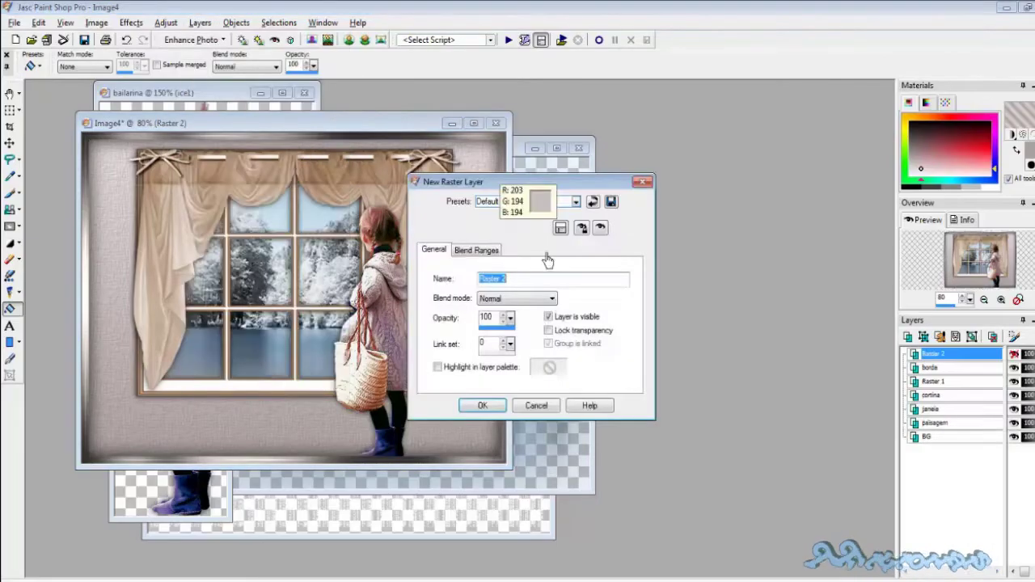
{"action": "key", "text": "BackSpace"}
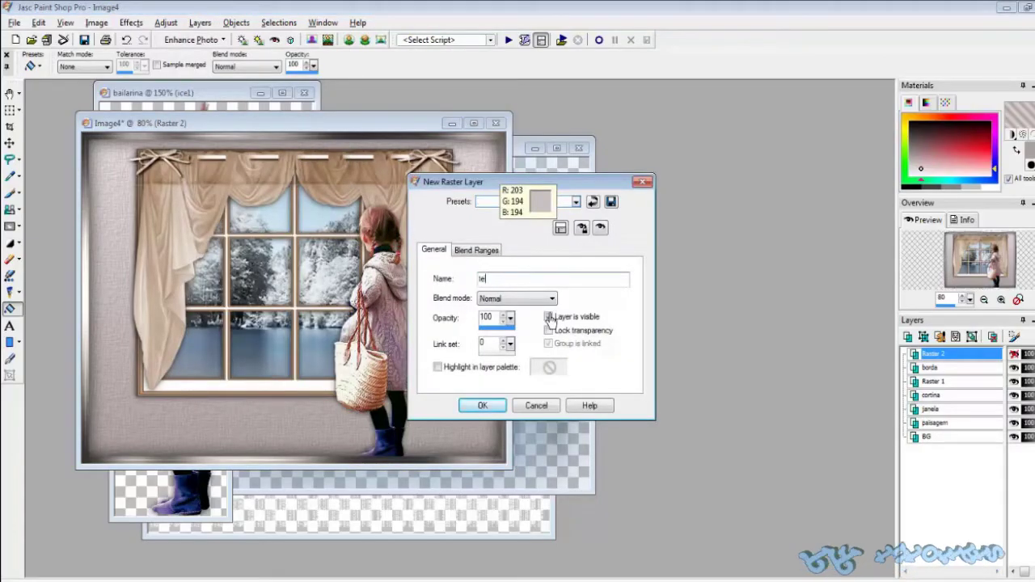
{"action": "key", "text": "Return"}
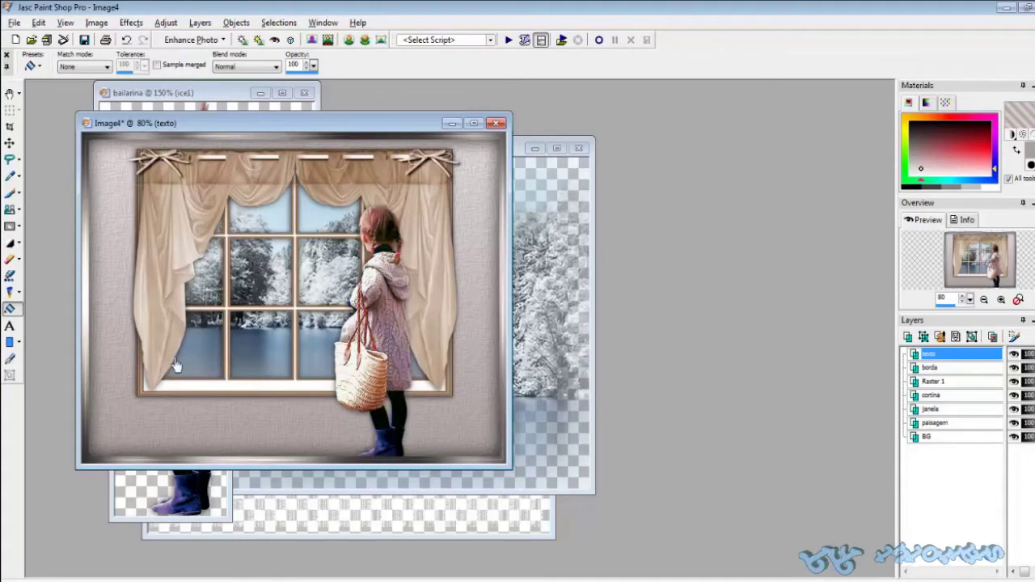
Add the floating text "Bom dia!" in bold Arruba size 72 and position it on the wall below the window
{"action": "left_click", "coordinate": [10, 326]}
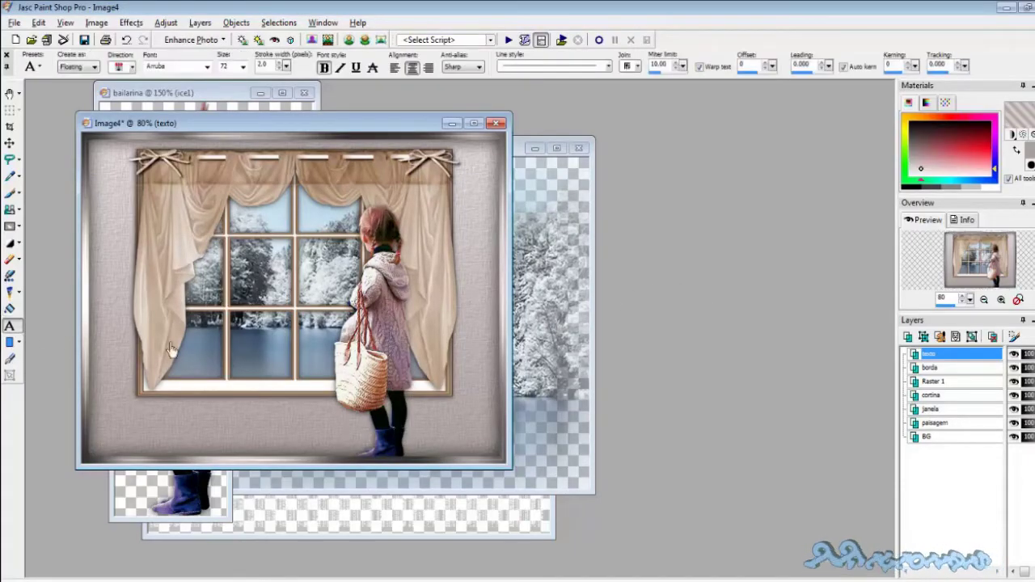
{"action": "left_click", "coordinate": [246, 442]}
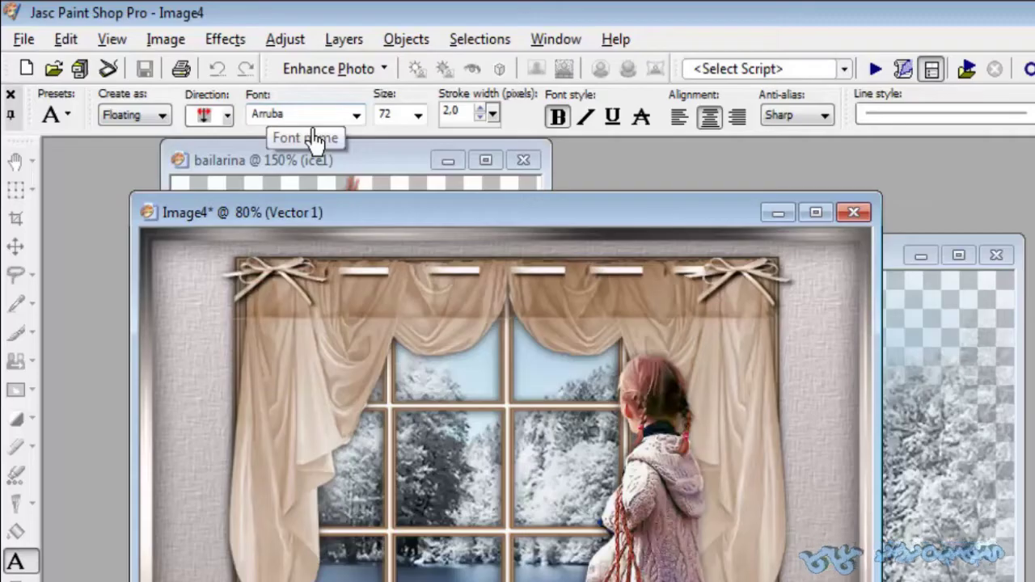
{"action": "left_click", "coordinate": [243, 413]}
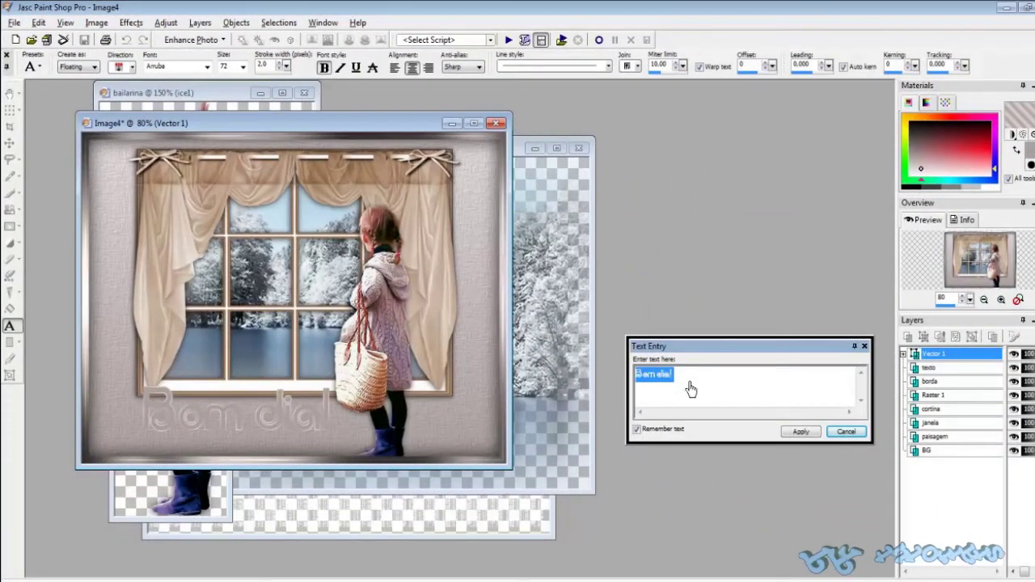
{"action": "left_click", "coordinate": [800, 432]}
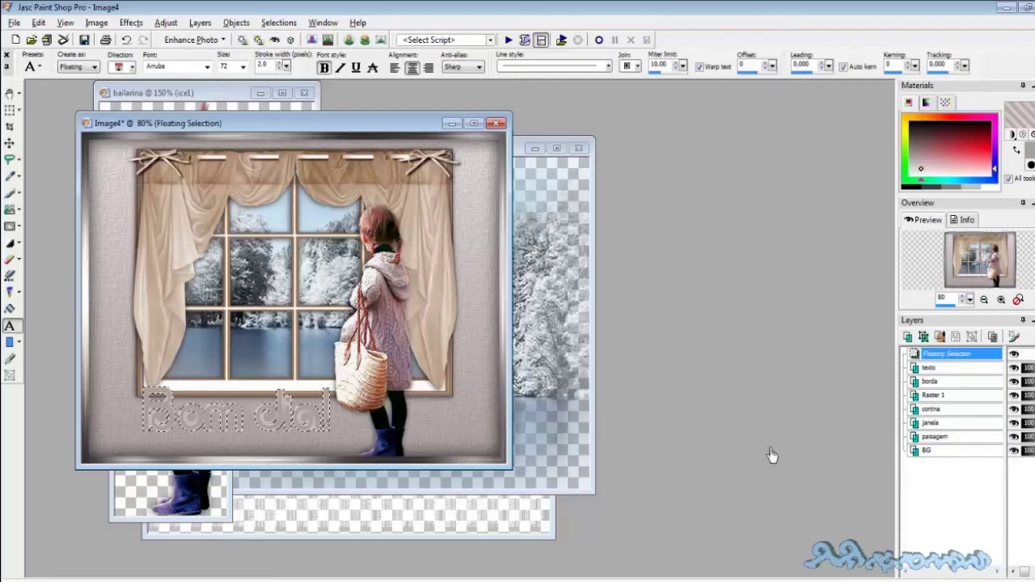
{"action": "left_click_drag", "start_coordinate": [297, 418], "coordinate": [316, 429]}
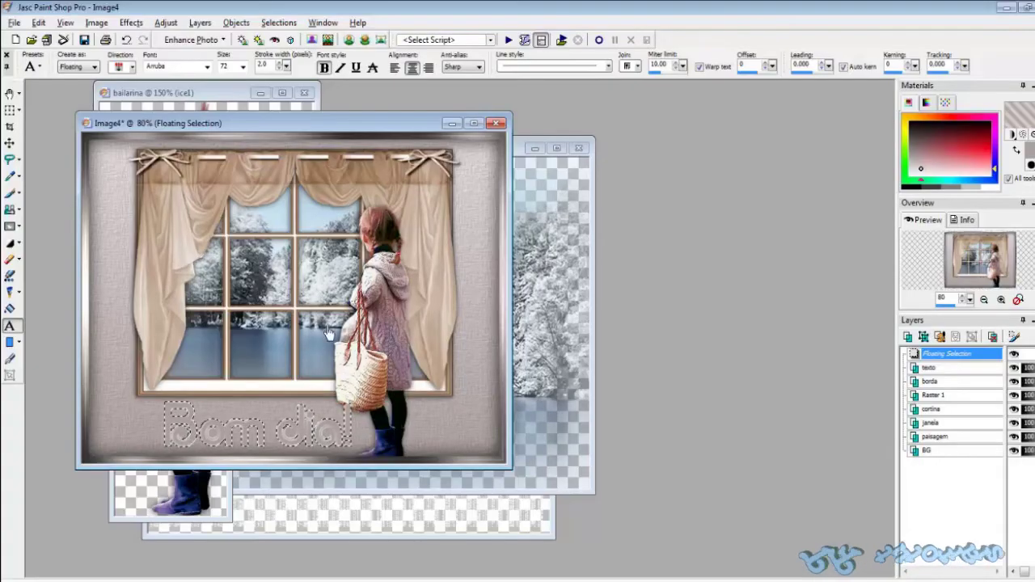
{"action": "left_click_drag", "start_coordinate": [312, 438], "coordinate": [326, 434]}
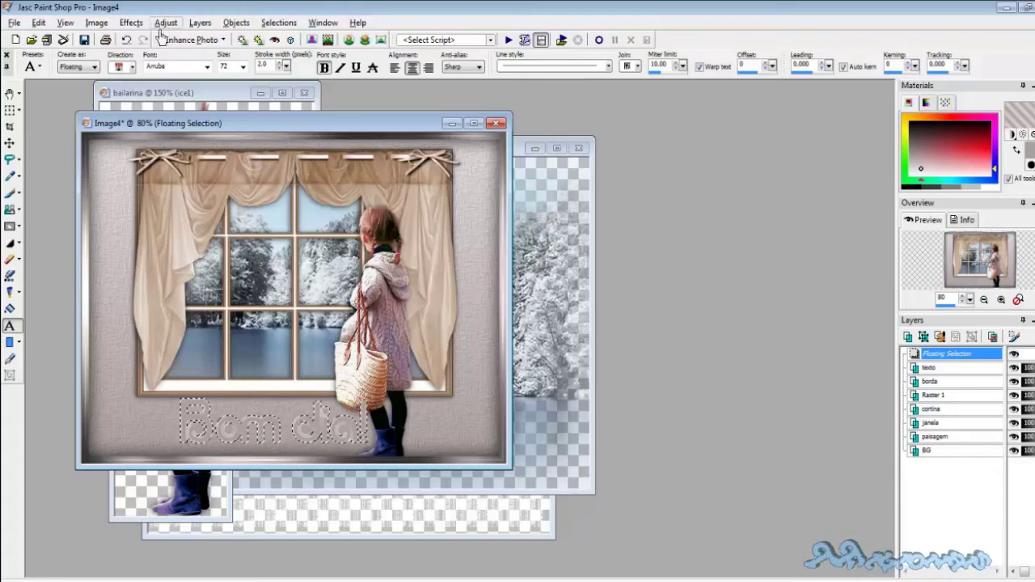
Apply a black Drop Shadow to the greeting with vertical offset 1, horizontal -1, opacity 65 and blur 15, and deselect
{"action": "left_click", "coordinate": [131, 22]}
{"action": "mouse_move", "coordinate": [162, 60]}
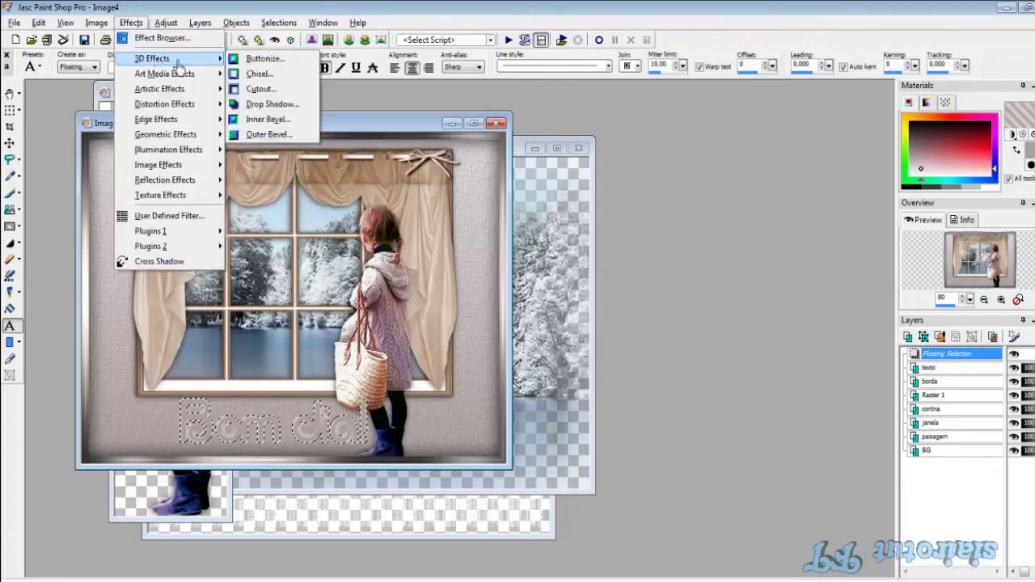
{"action": "left_click", "coordinate": [299, 108]}
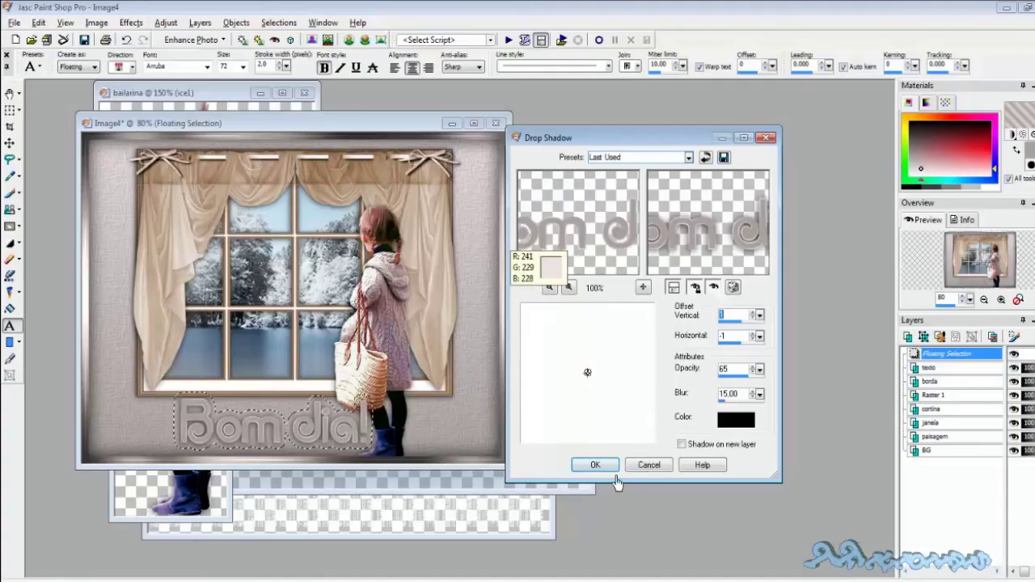
{"action": "left_click", "coordinate": [610, 467]}
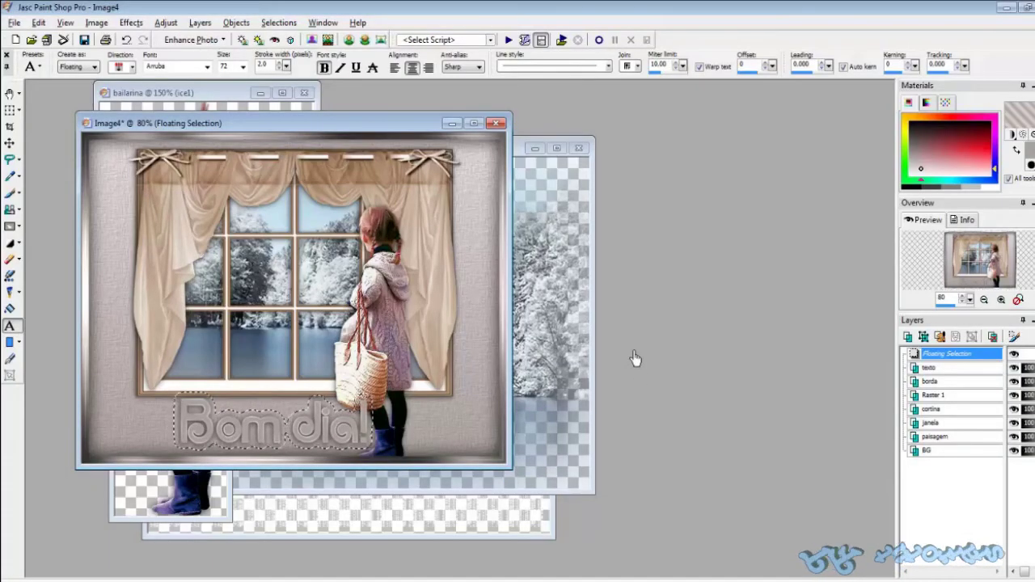
{"action": "key", "text": "ctrl+d"}
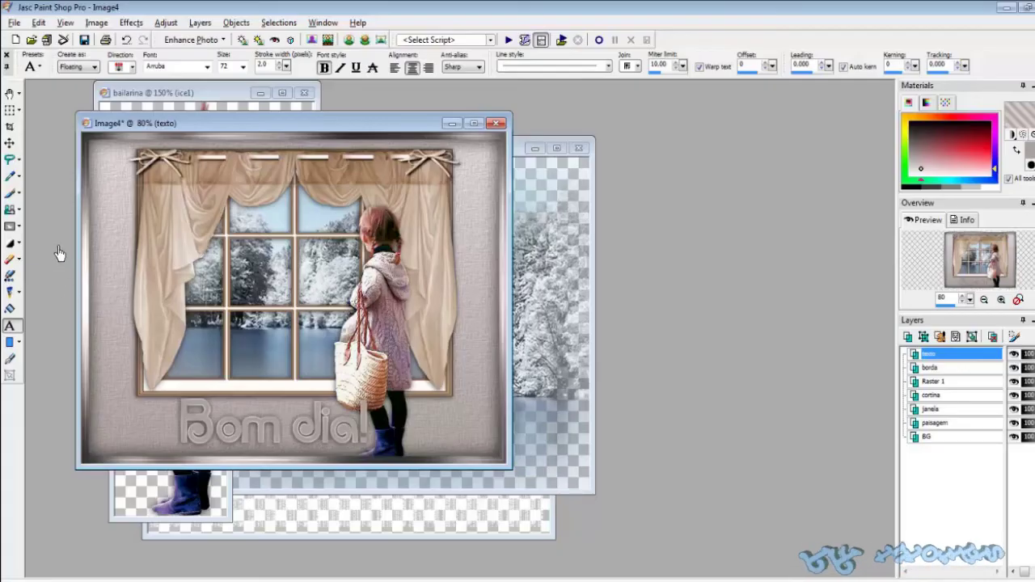
Move the girl to the right until she clears the greeting, and make the texto layer active
{"action": "left_click", "coordinate": [11, 141]}
{"action": "left_click_drag", "start_coordinate": [358, 296], "coordinate": [419, 289]}
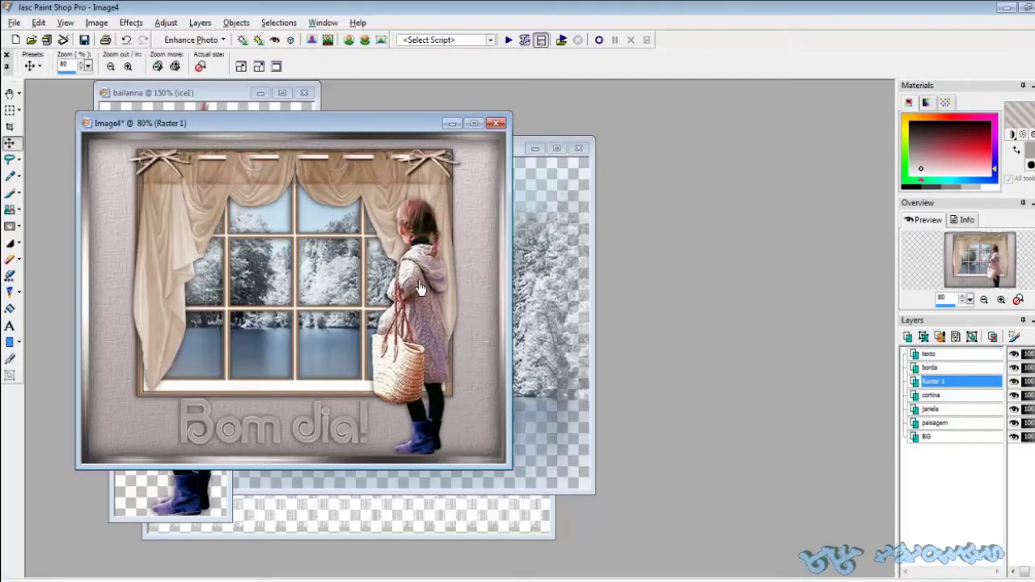
{"action": "left_click", "coordinate": [327, 443]}
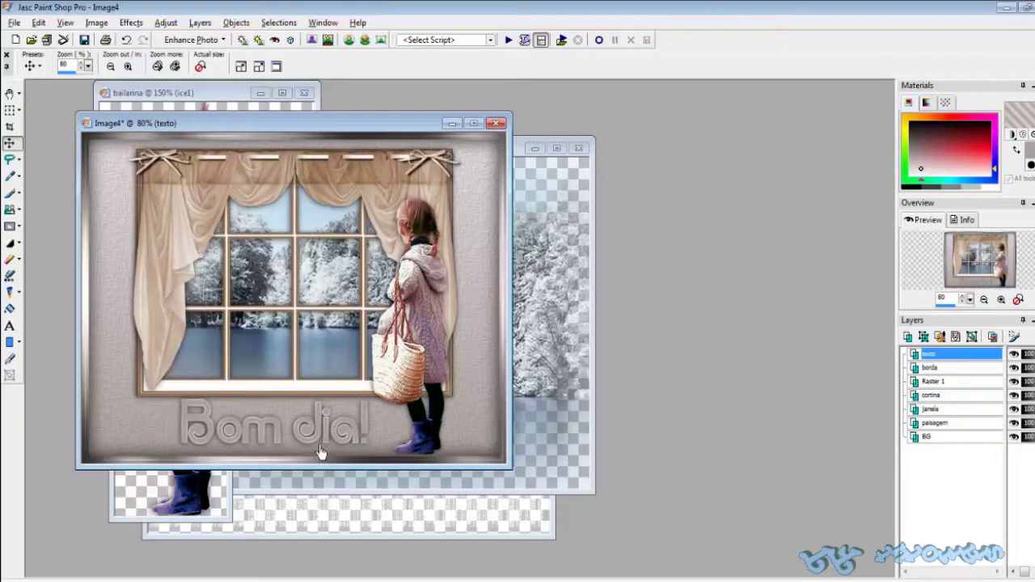
Add a new raster layer named assinatura above the texto layer with default settings
{"action": "left_click", "coordinate": [201, 22]}
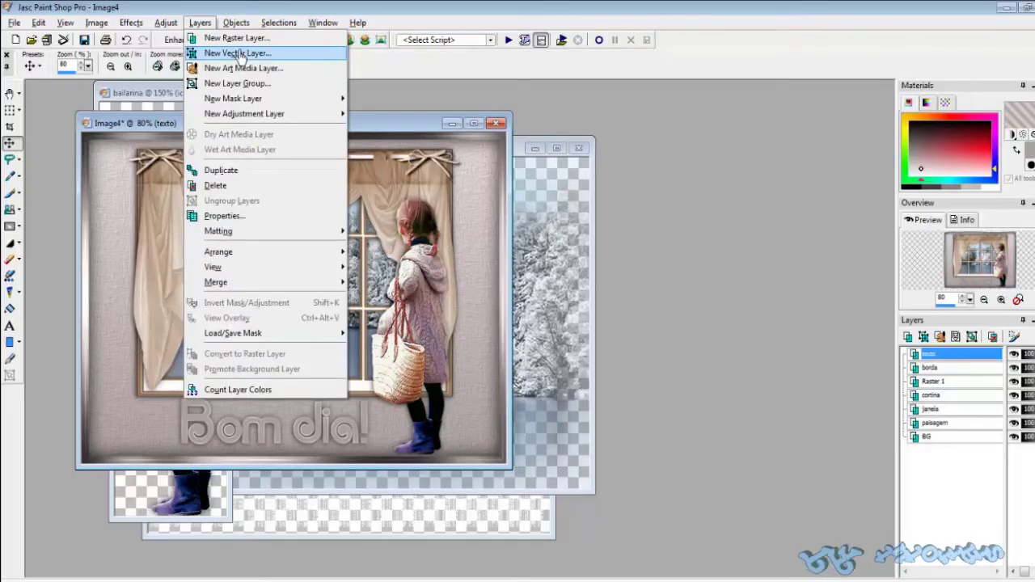
{"action": "left_click", "coordinate": [236, 38]}
{"action": "key", "text": "Delete"}
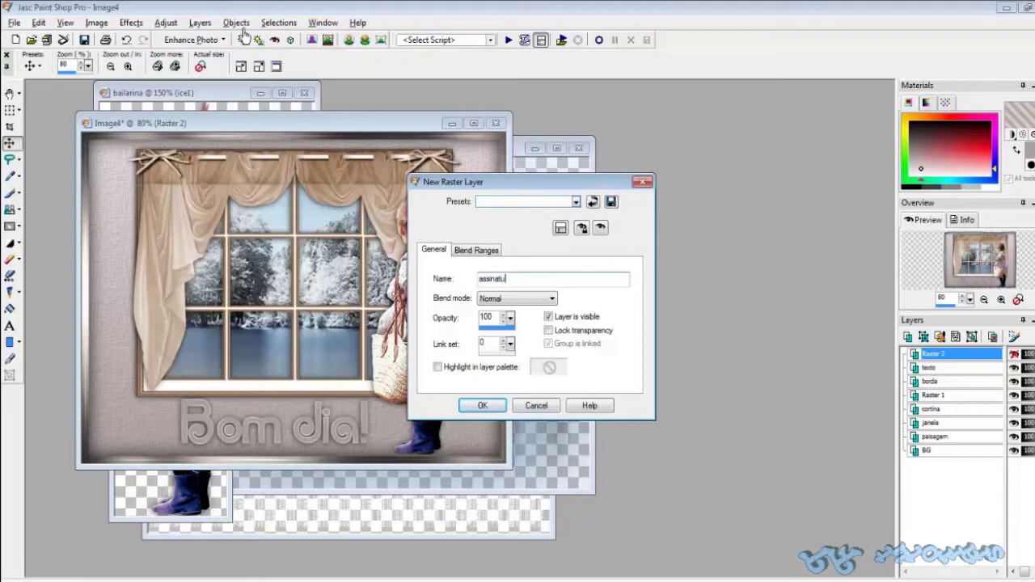
{"action": "key", "text": "Return"}
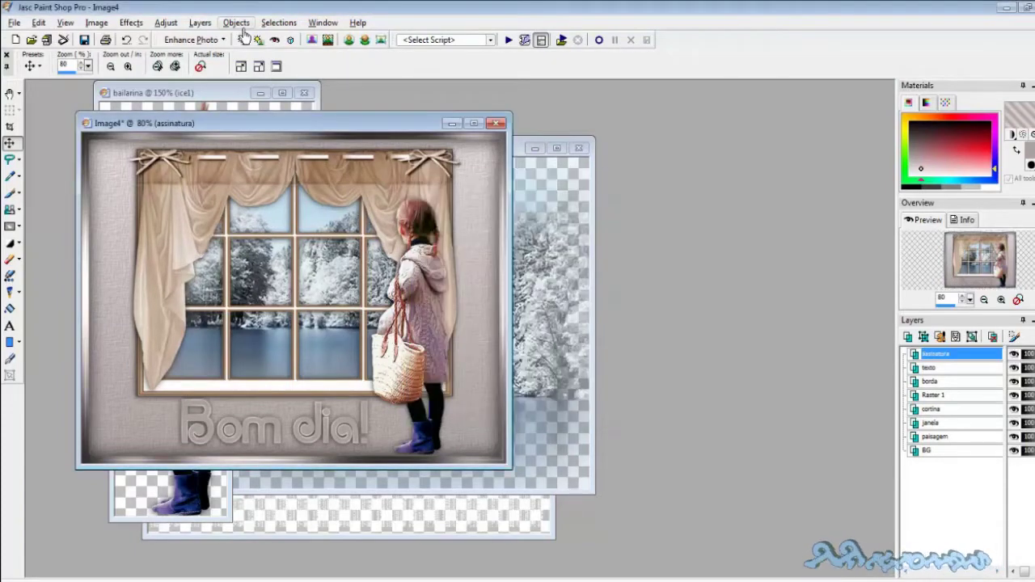
Stamp the signature picture tube at scale 48 on the assinatura layer and move it just beneath the greeting text
{"action": "left_click", "coordinate": [10, 275]}
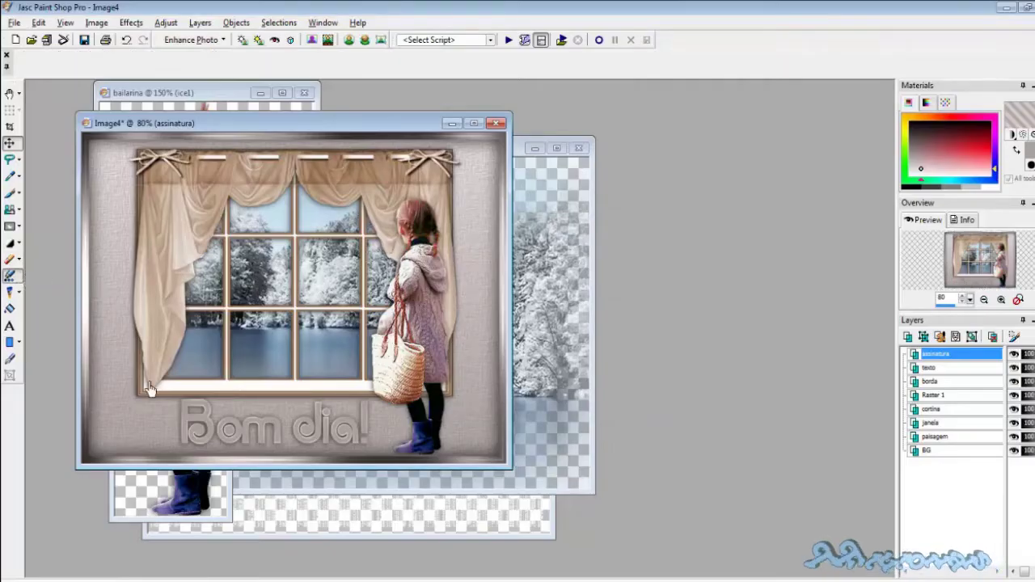
{"action": "left_click", "coordinate": [161, 443]}
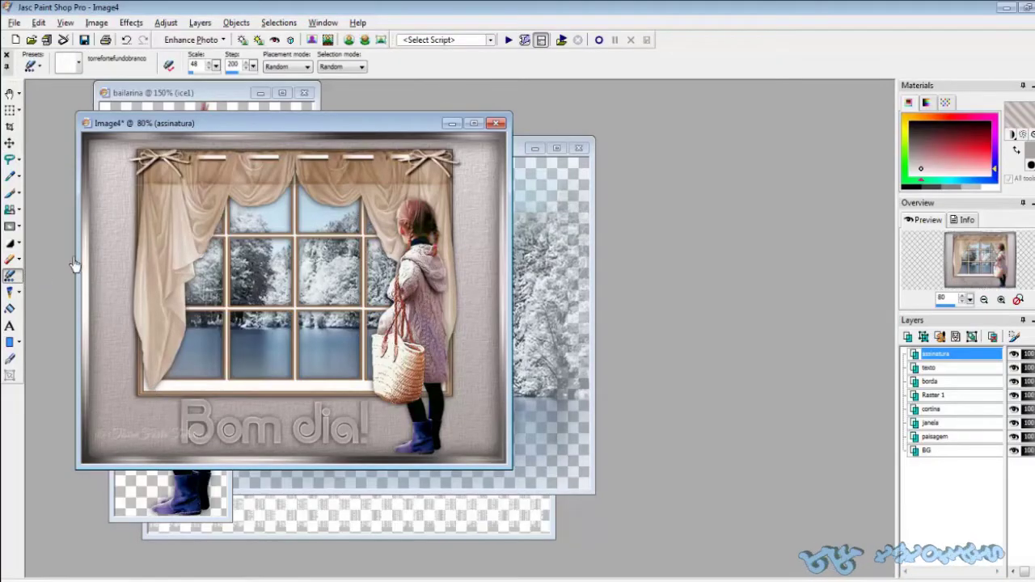
{"action": "key", "text": "z"}
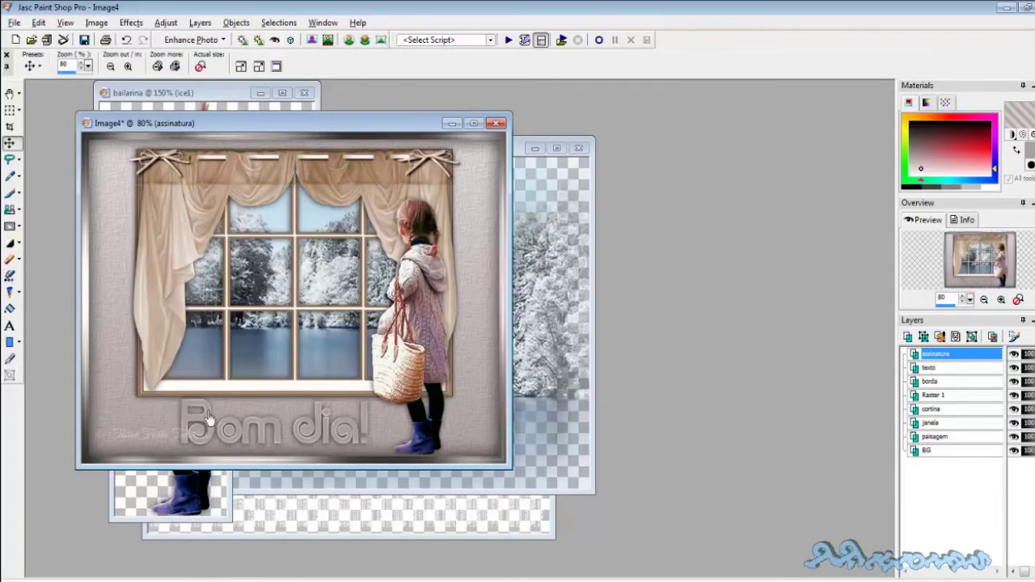
{"action": "scroll", "coordinate": [210, 420], "scroll_direction": "up", "scroll_amount": 3}
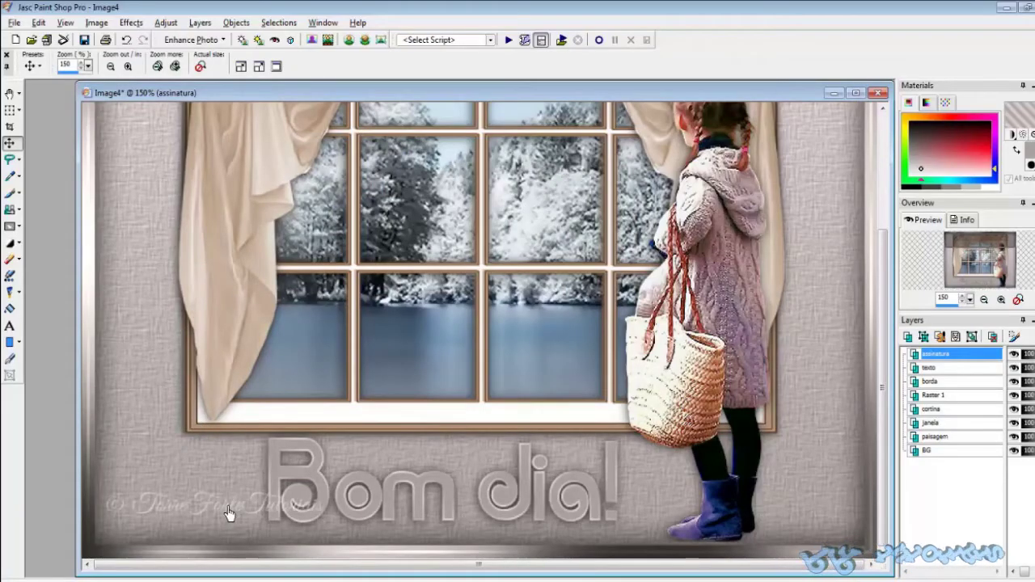
{"action": "mouse_move", "coordinate": [228, 514]}
{"action": "left_mouse_down"}
{"action": "mouse_move", "coordinate": [299, 535]}
{"action": "mouse_move", "coordinate": [453, 546]}
{"action": "left_mouse_up"}
{"action": "scroll", "coordinate": [357, 464], "scroll_direction": "down", "scroll_amount": 4}
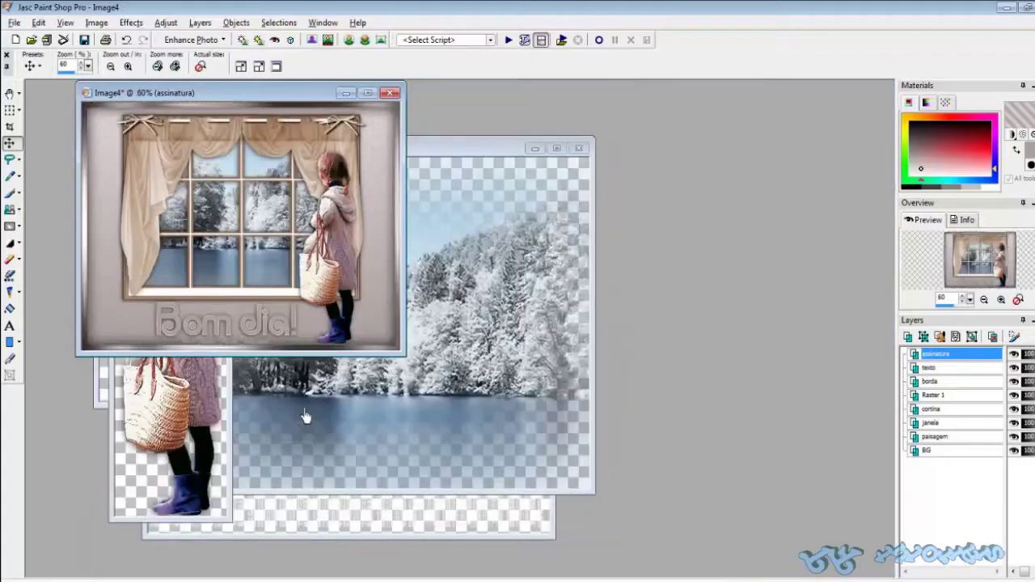
Hide the assinatura, texto, borda, Raster 1, cortina and janela layers, and make the paisagem layer active
{"action": "left_click", "coordinate": [1013, 353]}
{"action": "left_click", "coordinate": [1015, 367]}
{"action": "left_click", "coordinate": [1015, 381]}
{"action": "left_click", "coordinate": [1015, 394]}
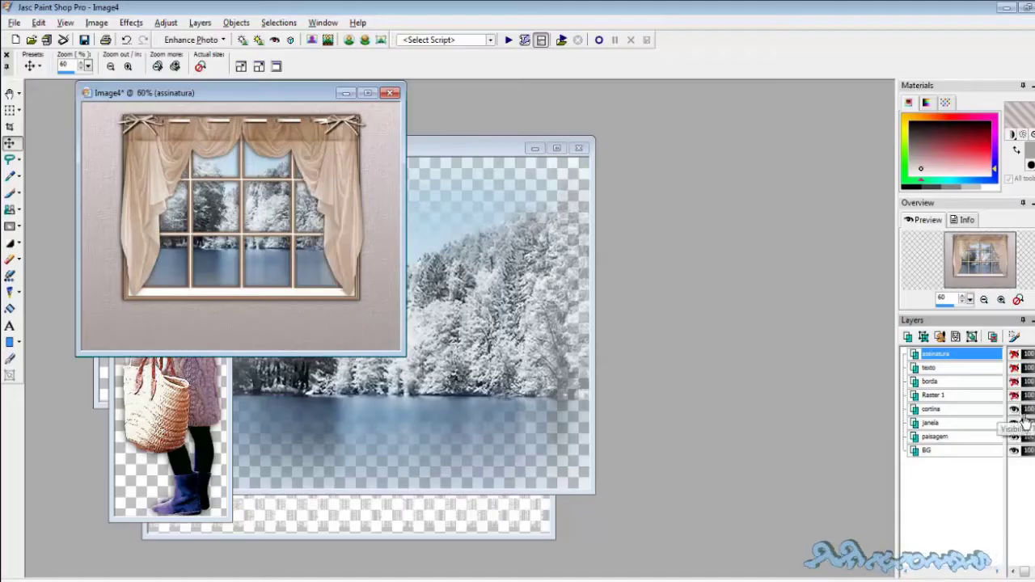
{"action": "left_click", "coordinate": [1015, 408]}
{"action": "left_click", "coordinate": [1014, 422]}
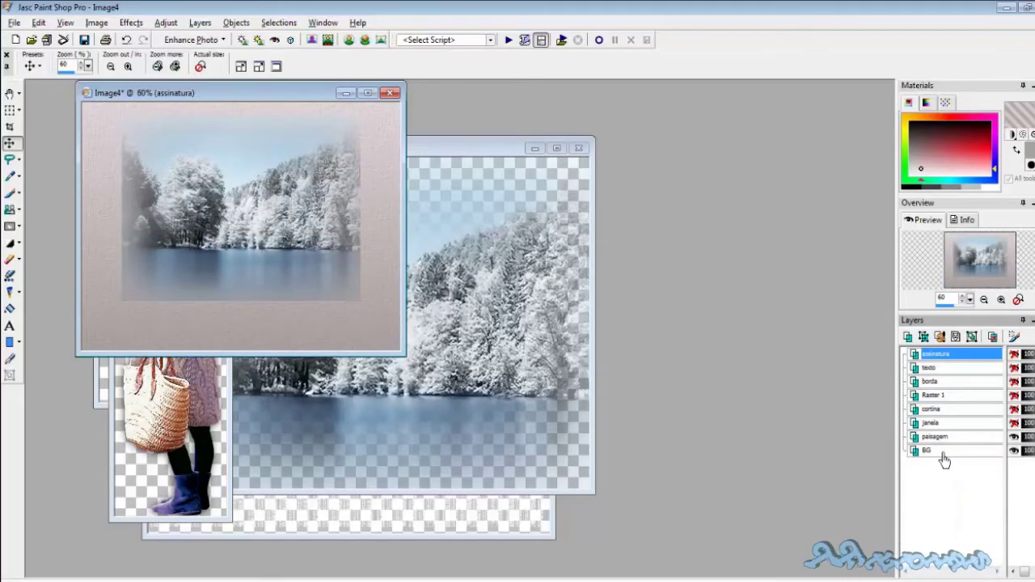
{"action": "key", "text": "ctrl+alt+n"}
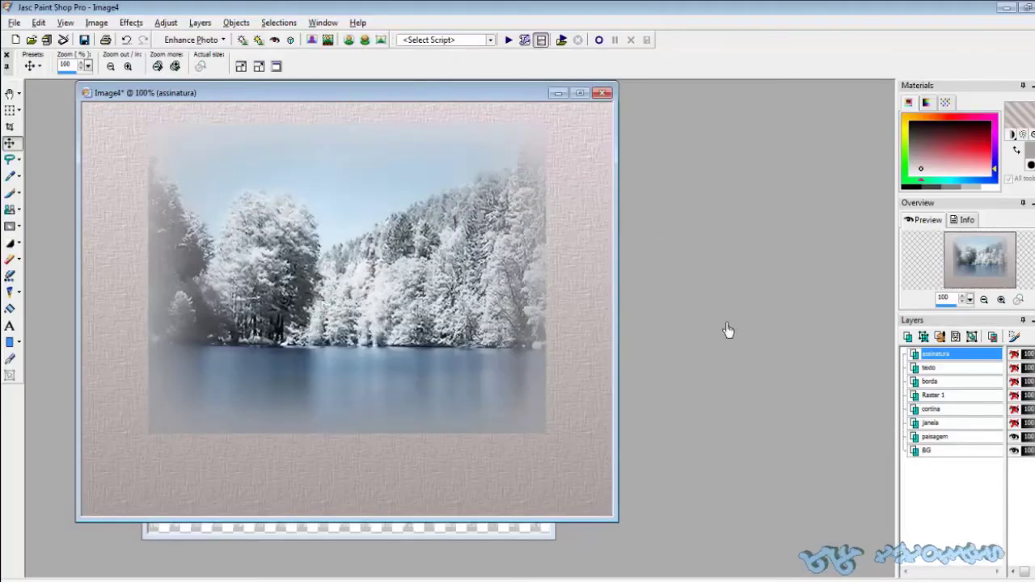
{"action": "left_click", "coordinate": [936, 437]}
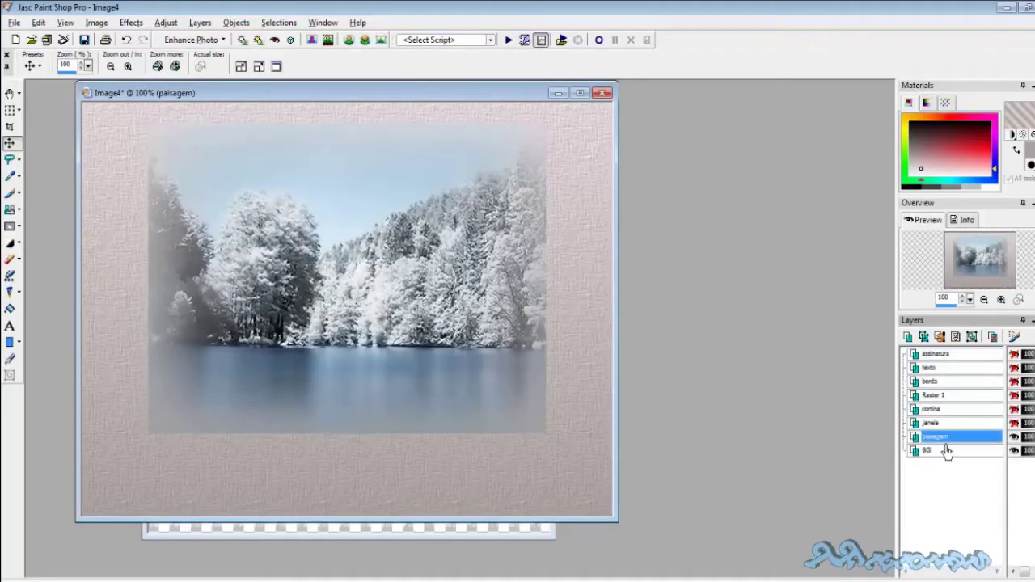
{"action": "mouse_move", "coordinate": [947, 452]}
Copy the ice1 layer from the bailarina image and paste it as a new layer above paisagem
{"action": "left_click", "coordinate": [323, 23]}
{"action": "left_click", "coordinate": [348, 212]}
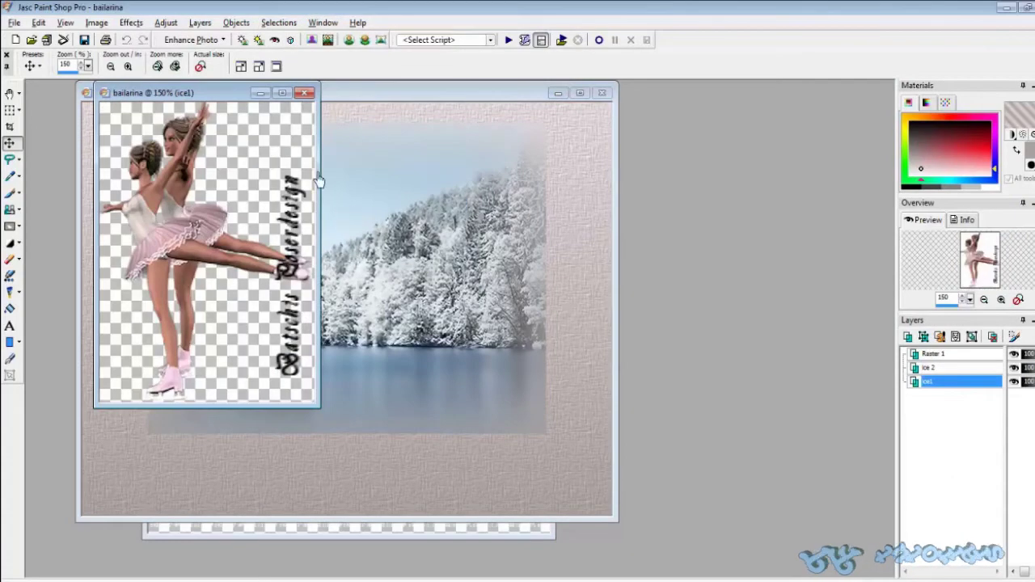
{"action": "mouse_move", "coordinate": [940, 393]}
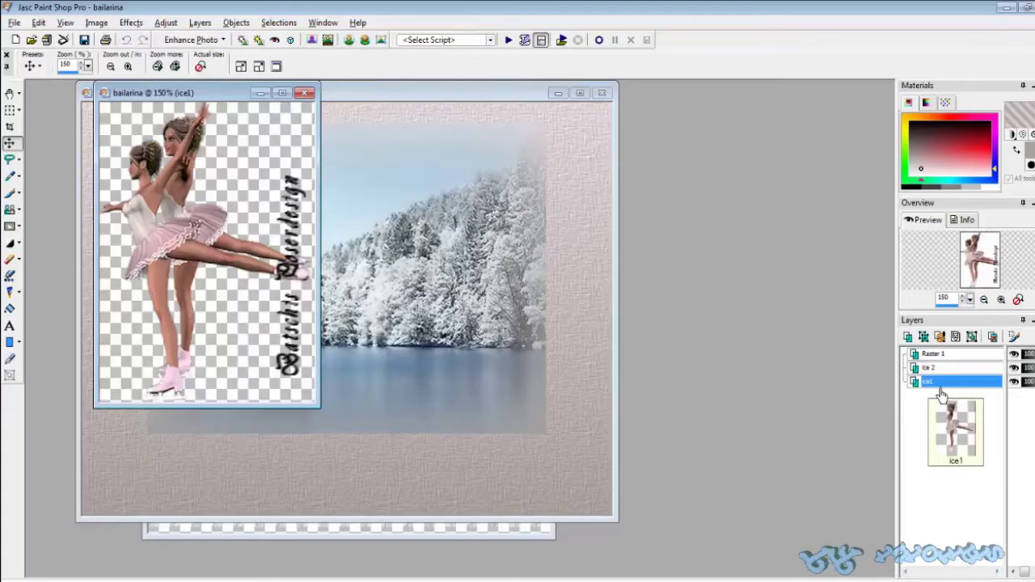
{"action": "left_click", "coordinate": [10, 93]}
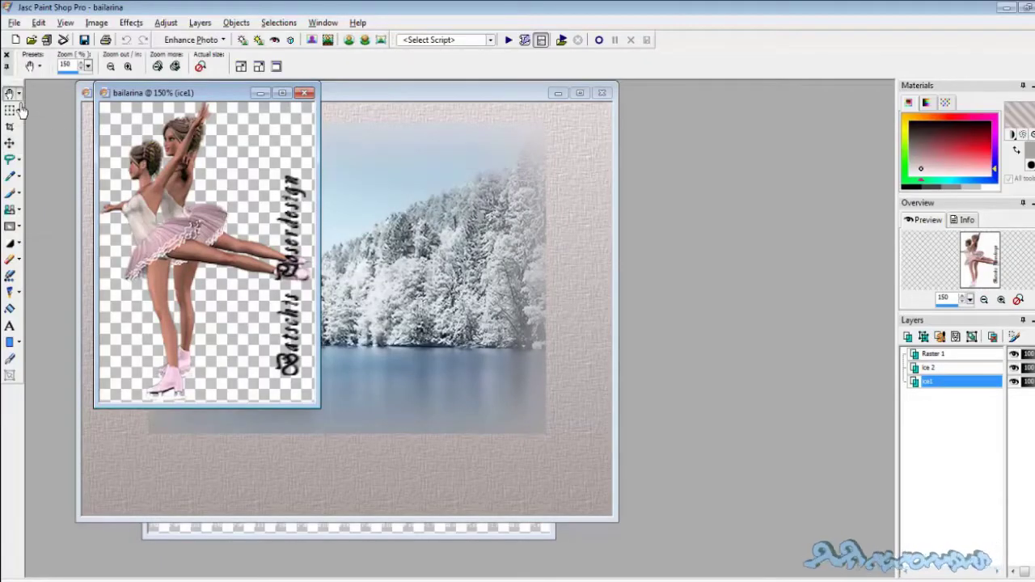
{"action": "right_click", "coordinate": [198, 187]}
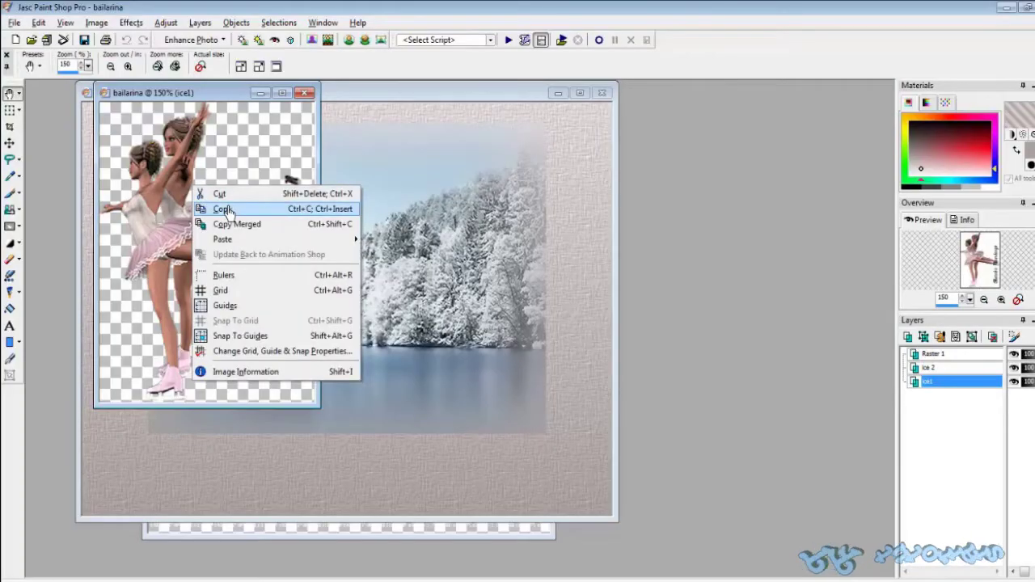
{"action": "left_click", "coordinate": [225, 210]}
{"action": "left_click", "coordinate": [358, 267]}
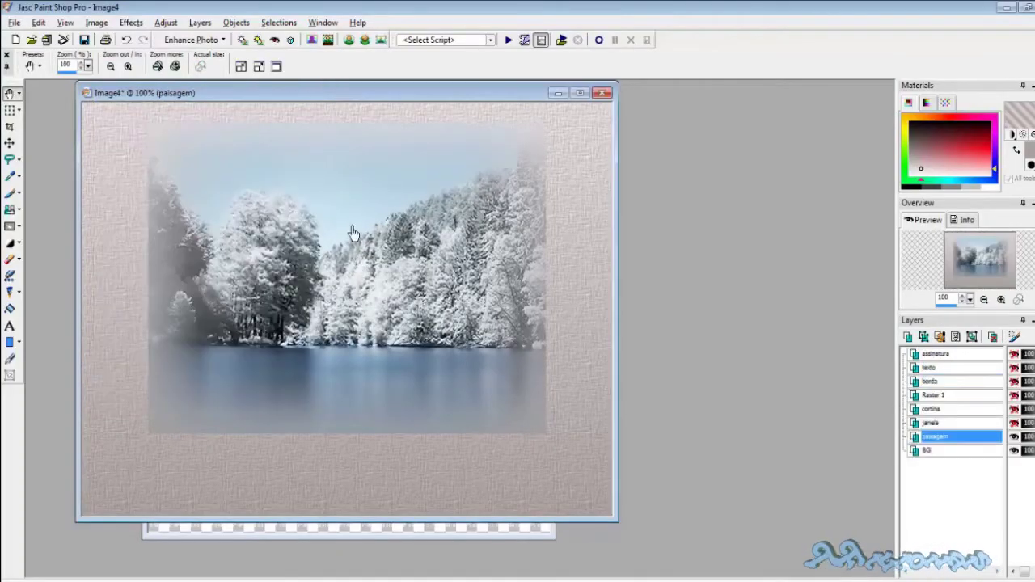
{"action": "right_click", "coordinate": [343, 223]}
{"action": "mouse_move", "coordinate": [386, 279]}
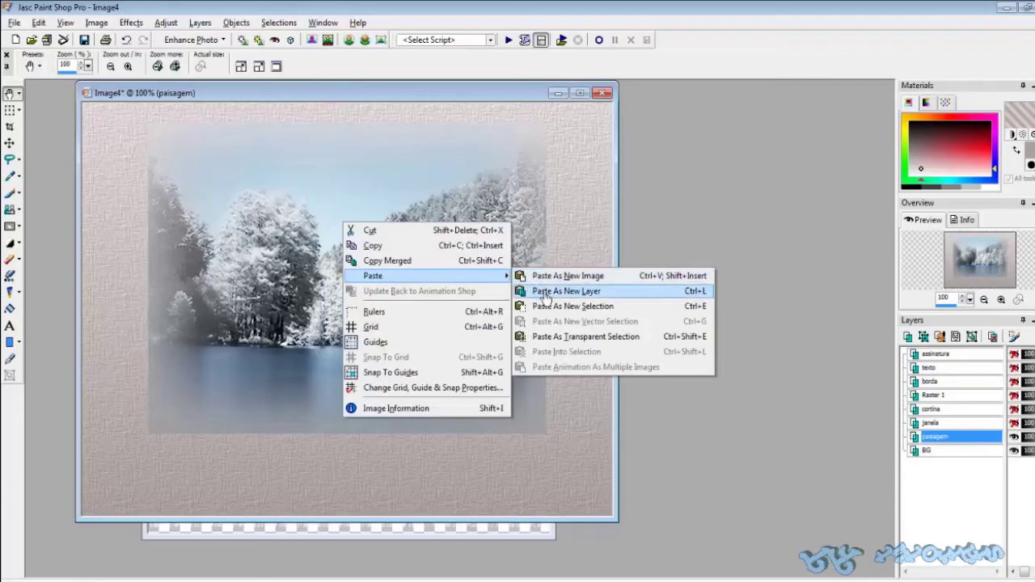
{"action": "left_click", "coordinate": [547, 293]}
Position the ballerina over the lake within the window's rightmost panes, temporarily showing the janela layer as a guide
{"action": "left_click_drag", "start_coordinate": [349, 308], "coordinate": [482, 338]}
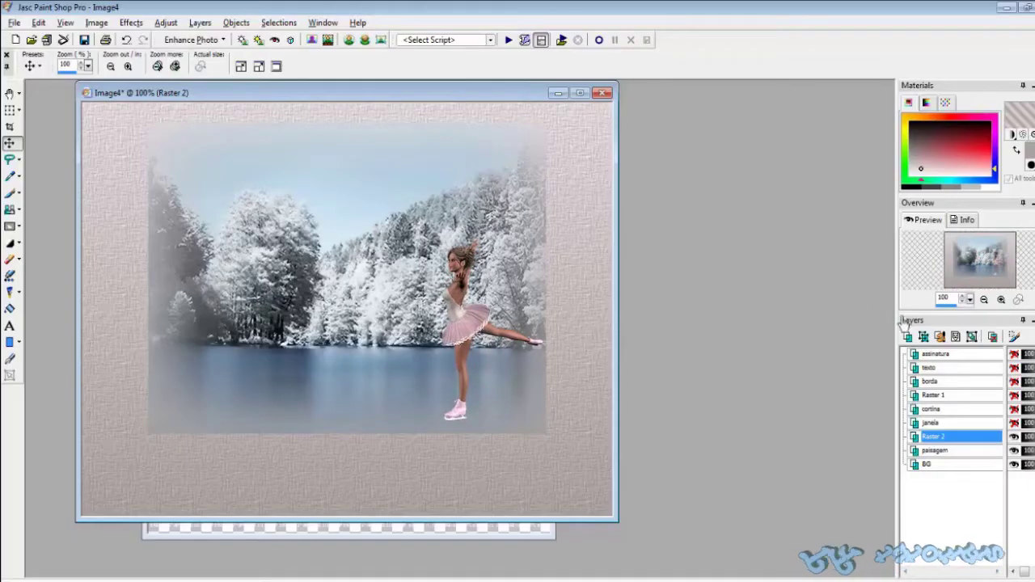
{"action": "left_click", "coordinate": [1014, 423]}
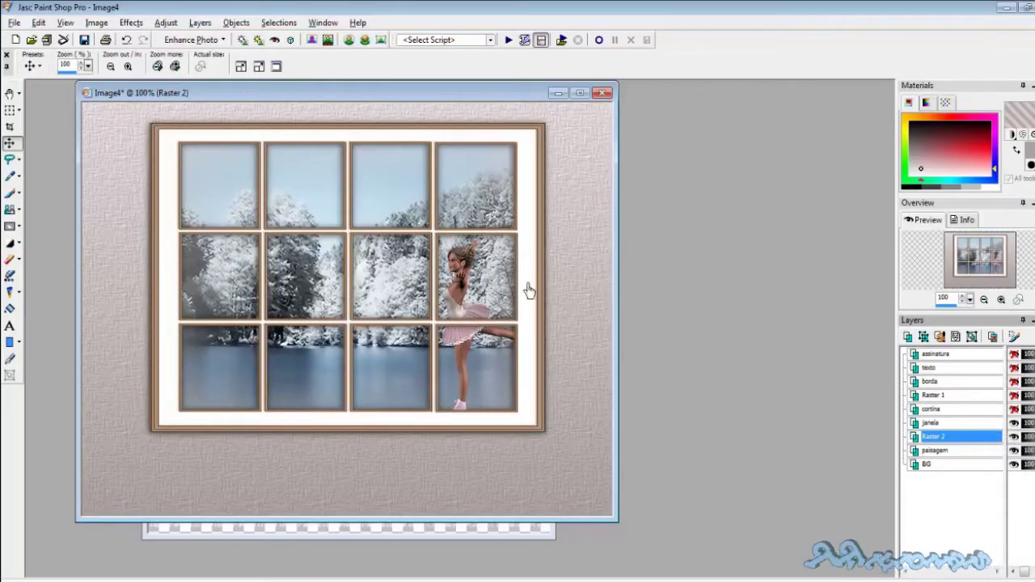
{"action": "mouse_move", "coordinate": [463, 307]}
{"action": "left_mouse_down"}
{"action": "mouse_move", "coordinate": [444, 299]}
{"action": "mouse_move", "coordinate": [460, 296]}
{"action": "left_mouse_up"}
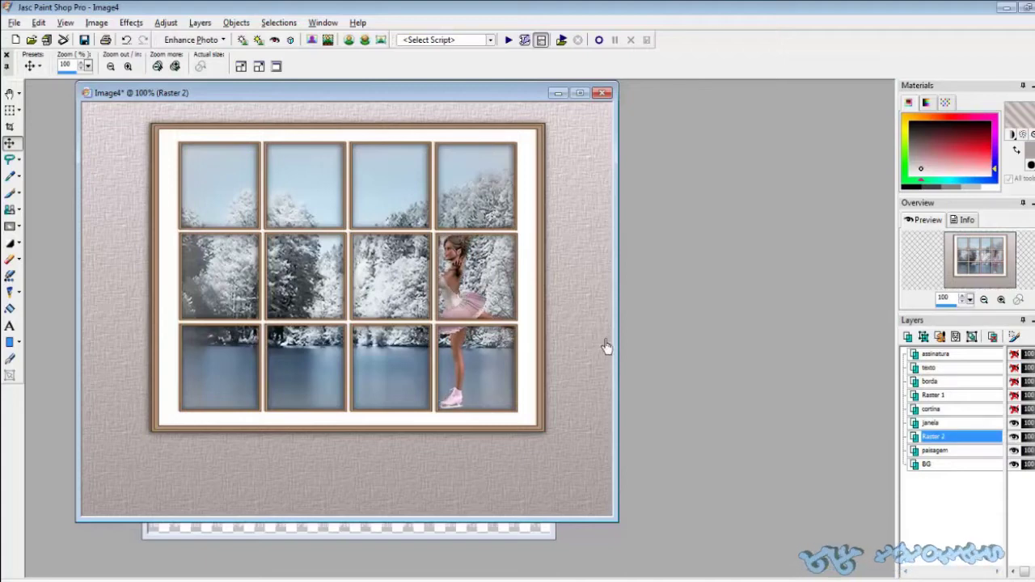
{"action": "left_click", "coordinate": [1014, 423]}
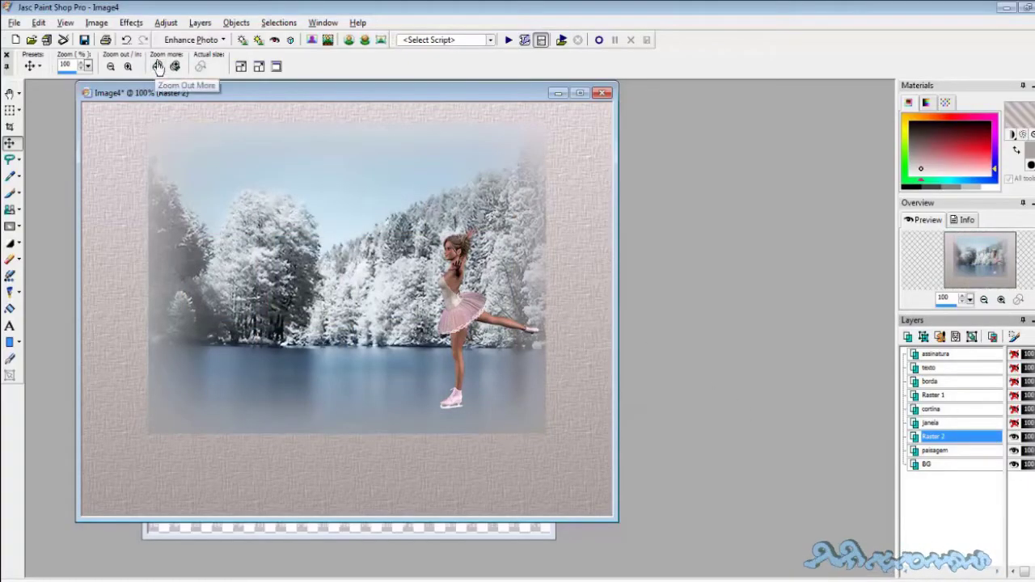
Apply a black Drop Shadow to the ballerina on Raster 2 with horizontal offset -1, opacity 65 and blur 15
{"action": "left_click", "coordinate": [131, 22]}
{"action": "mouse_move", "coordinate": [155, 61]}
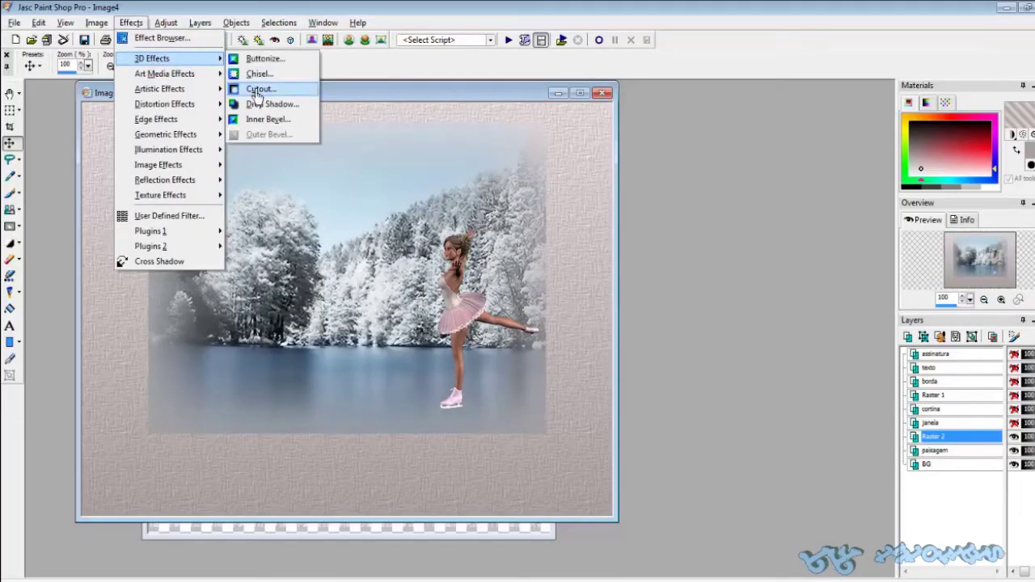
{"action": "left_click", "coordinate": [277, 103]}
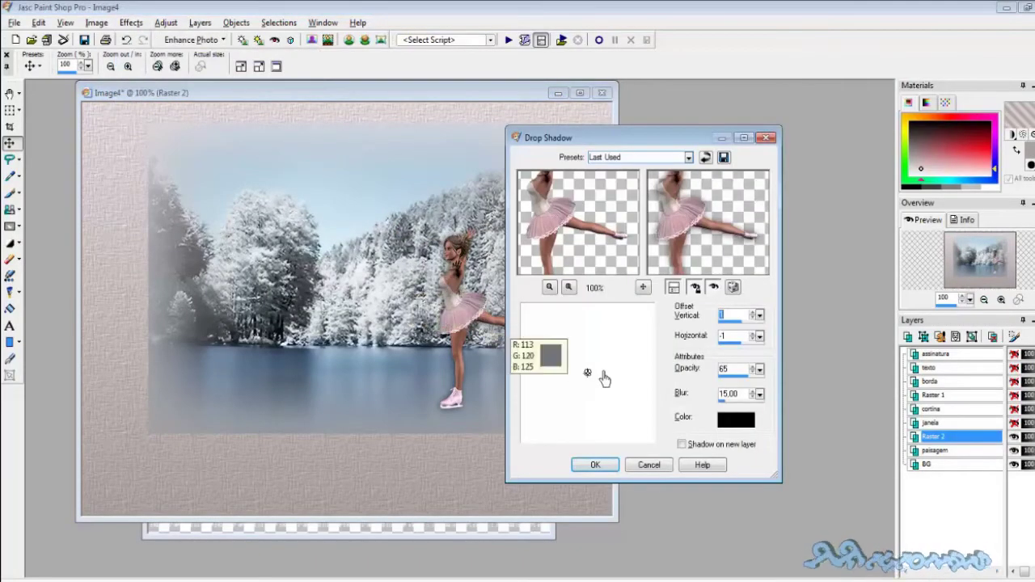
{"action": "key", "text": "Return"}
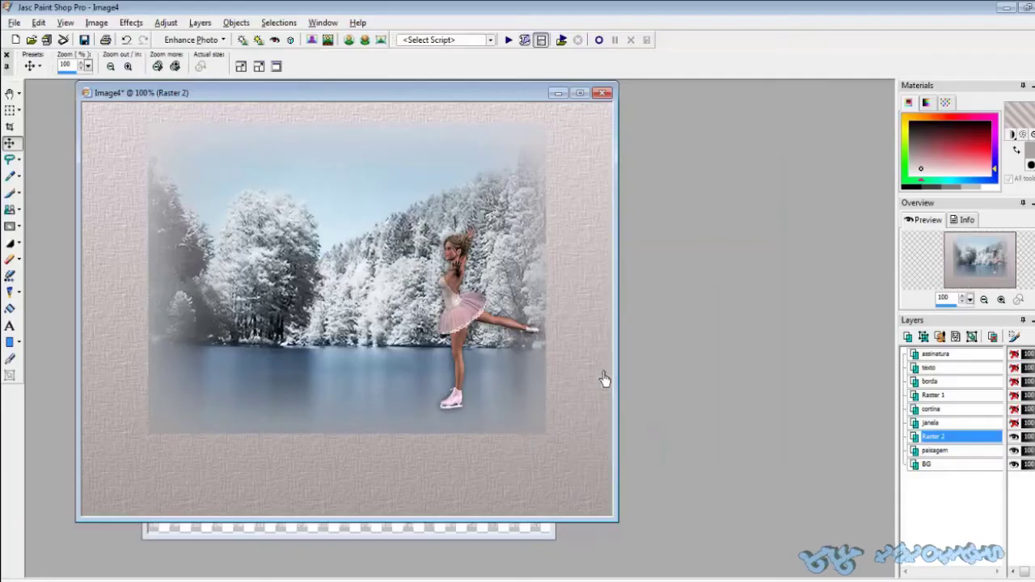
Rename the Raster 2 layer as bailarina
{"action": "double_click", "coordinate": [954, 440]}
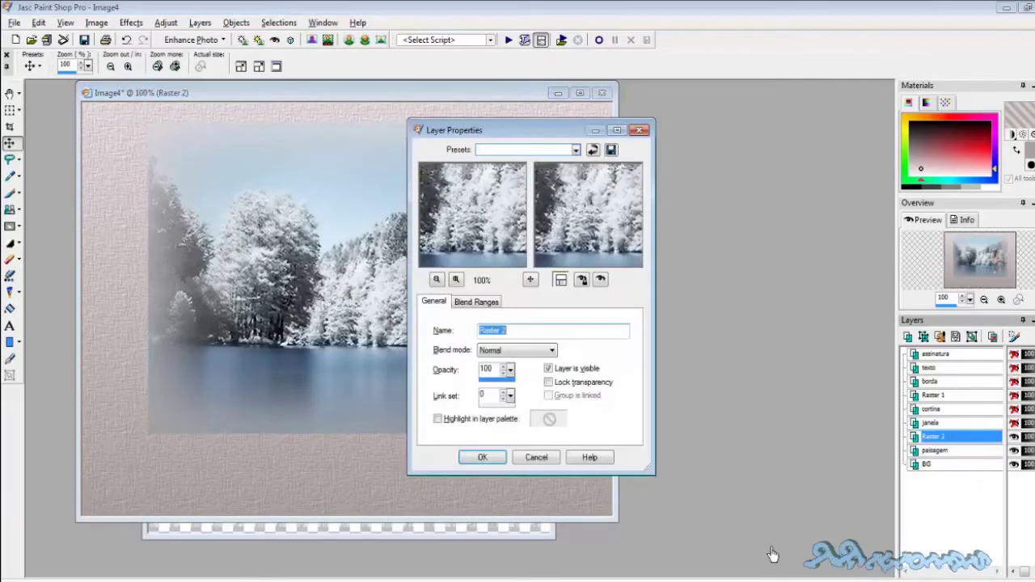
{"action": "key", "text": "BackSpace"}
{"action": "type", "text": "bailarina"}
{"action": "key", "text": "Return"}
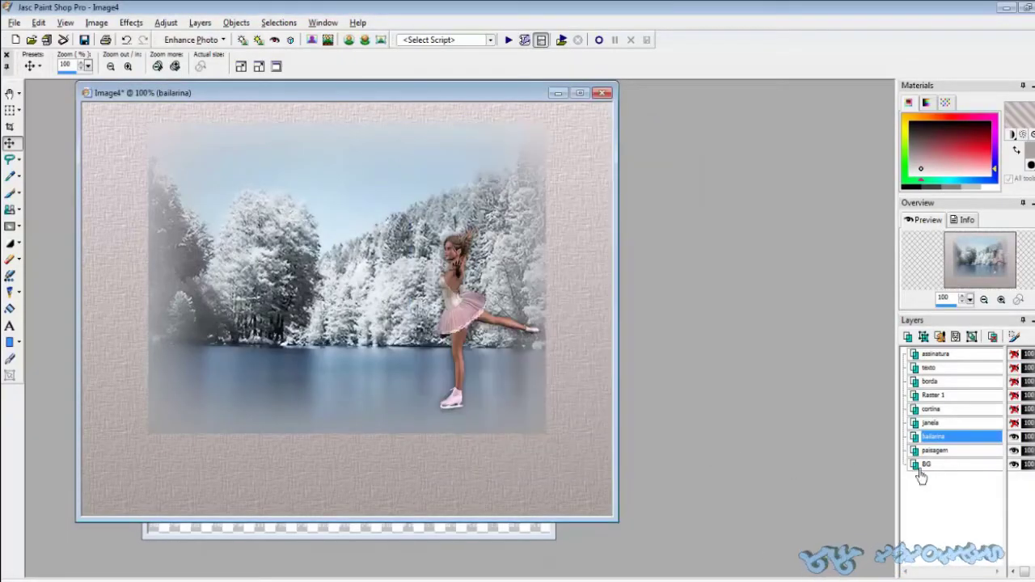
Duplicate the bailarina layer and shift the copied ballerina slightly to the left of the original along the lake
{"action": "right_click", "coordinate": [954, 437]}
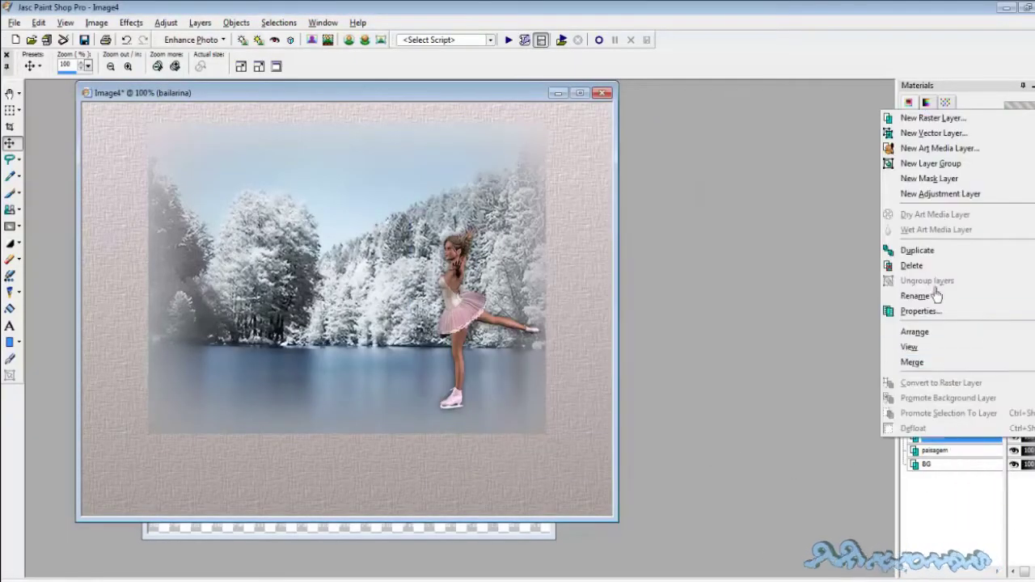
{"action": "left_click", "coordinate": [919, 251]}
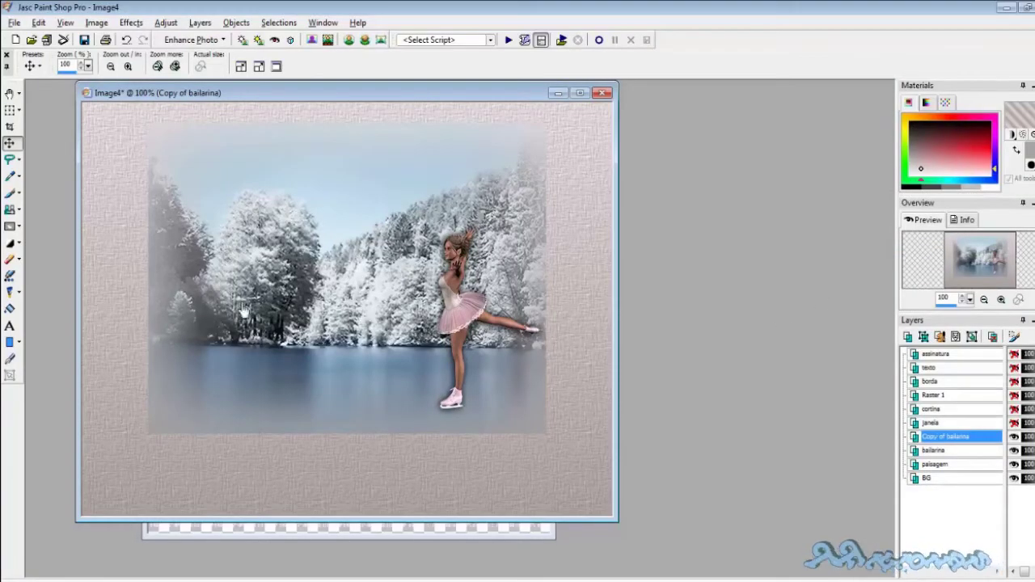
{"action": "left_click_drag", "start_coordinate": [463, 319], "coordinate": [438, 319]}
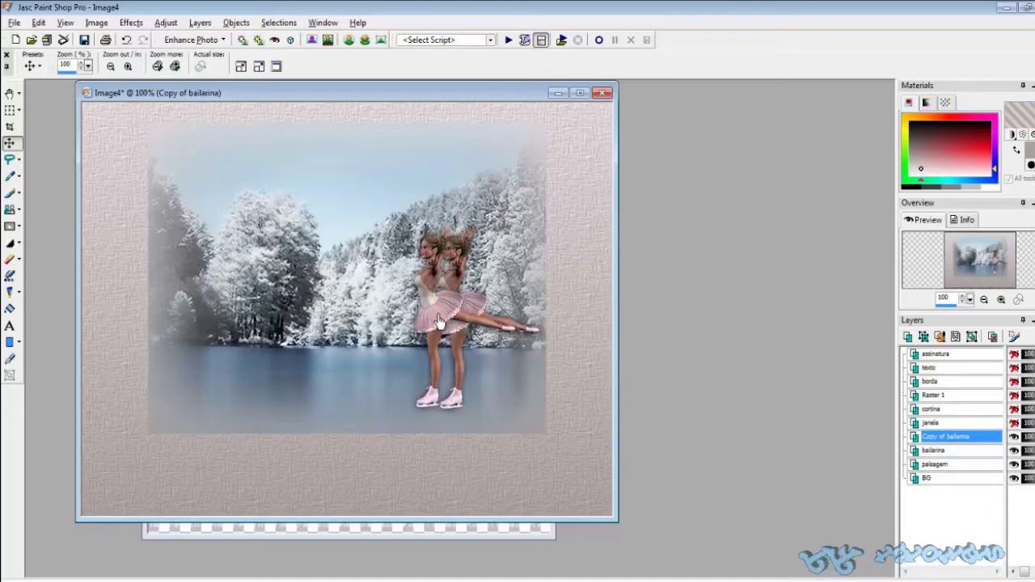
Rename the duplicated ballerina layer as bailarina2
{"action": "double_click", "coordinate": [962, 437]}
{"action": "left_click", "coordinate": [514, 334]}
{"action": "left_click_drag", "start_coordinate": [506, 332], "coordinate": [470, 341]}
{"action": "key", "text": "BackSpace"}
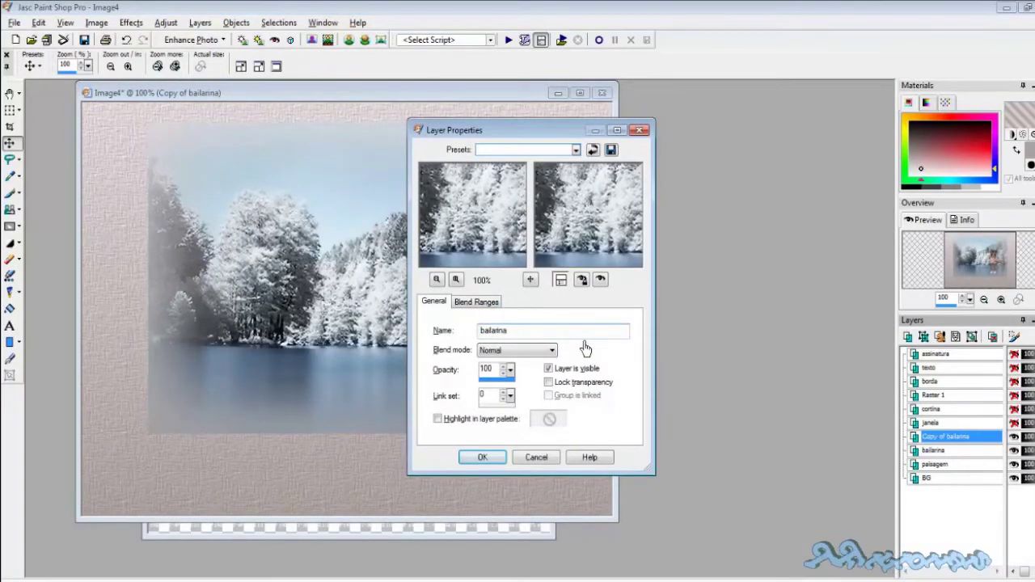
{"action": "key", "text": "Return"}
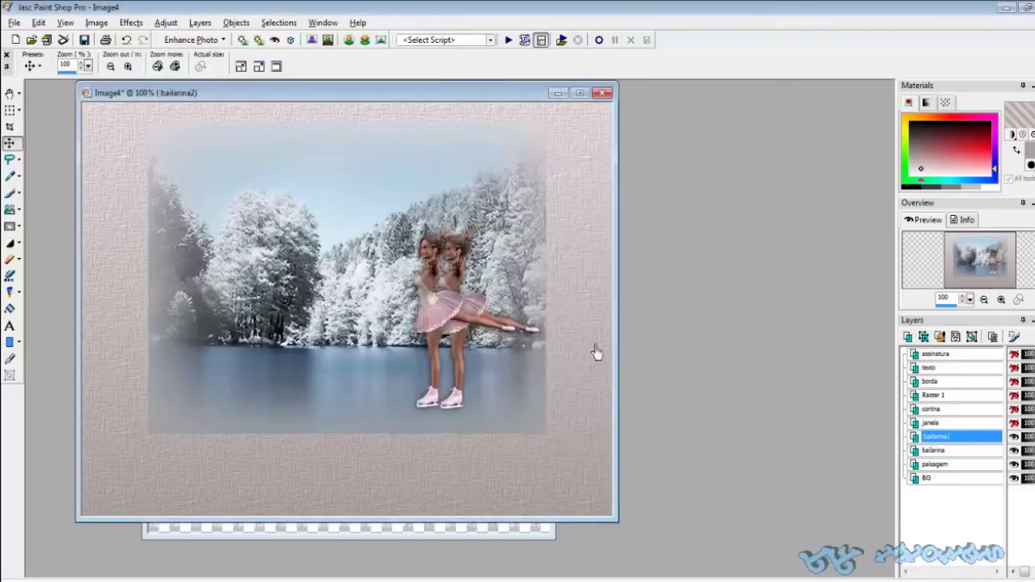
Duplicate the bailarina2 layer
{"action": "right_click", "coordinate": [938, 446]}
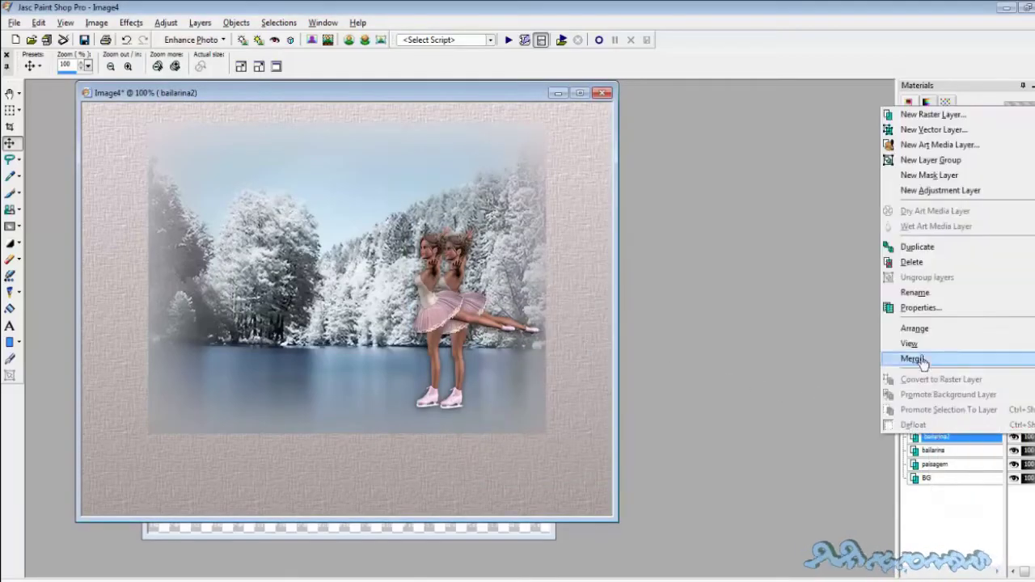
Add a third dancer just left of the other two by duplicating the bailarina2 layer, and name the copy bailarina3
{"action": "left_click", "coordinate": [913, 243]}
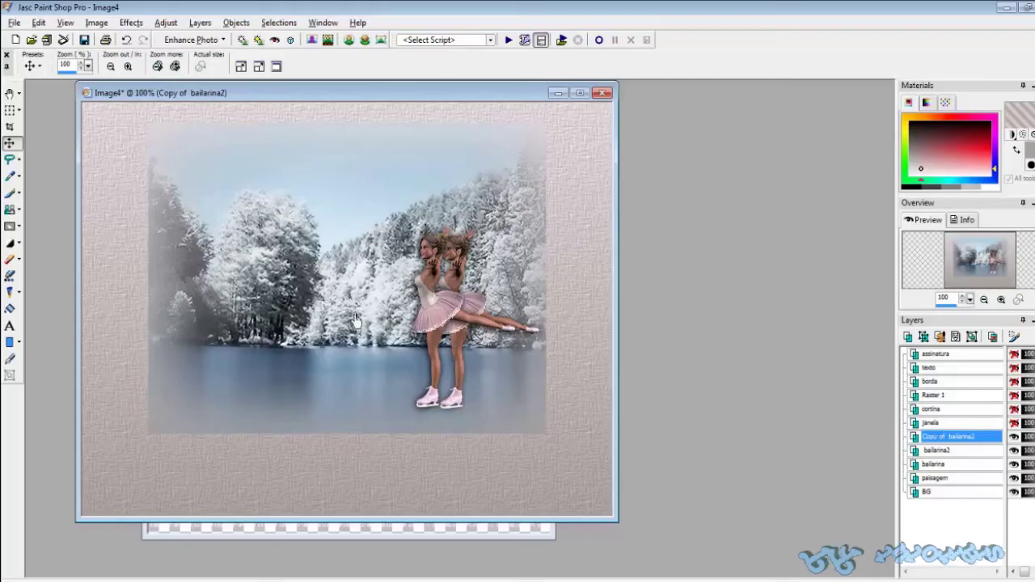
{"action": "mouse_move", "coordinate": [428, 338]}
{"action": "left_mouse_down"}
{"action": "mouse_move", "coordinate": [441, 336]}
{"action": "mouse_move", "coordinate": [401, 333]}
{"action": "mouse_move", "coordinate": [409, 338]}
{"action": "left_mouse_up"}
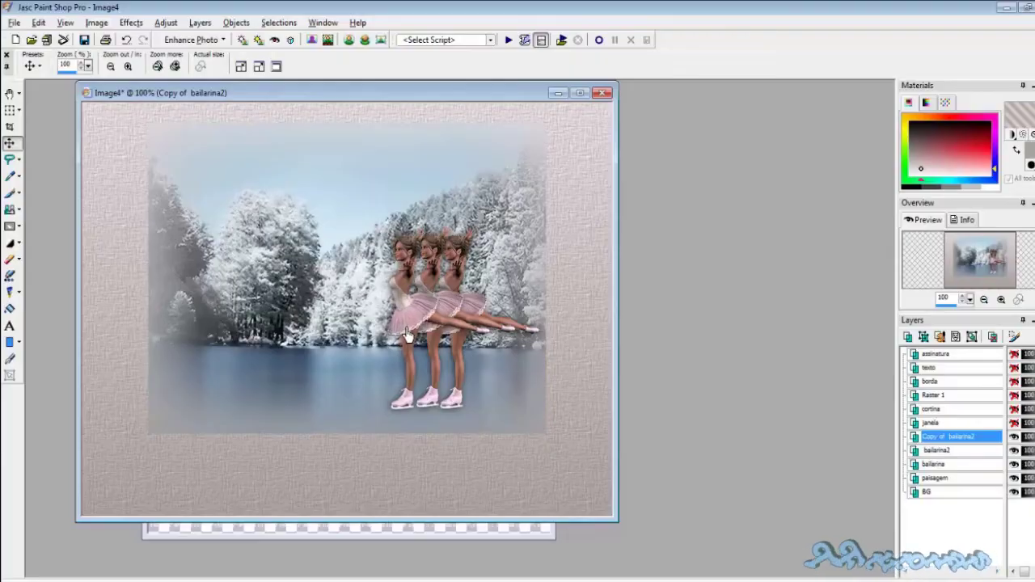
{"action": "double_click", "coordinate": [962, 437]}
{"action": "left_click", "coordinate": [507, 331]}
{"action": "left_click_drag", "start_coordinate": [506, 330], "coordinate": [443, 338]}
{"action": "key", "text": "Delete"}
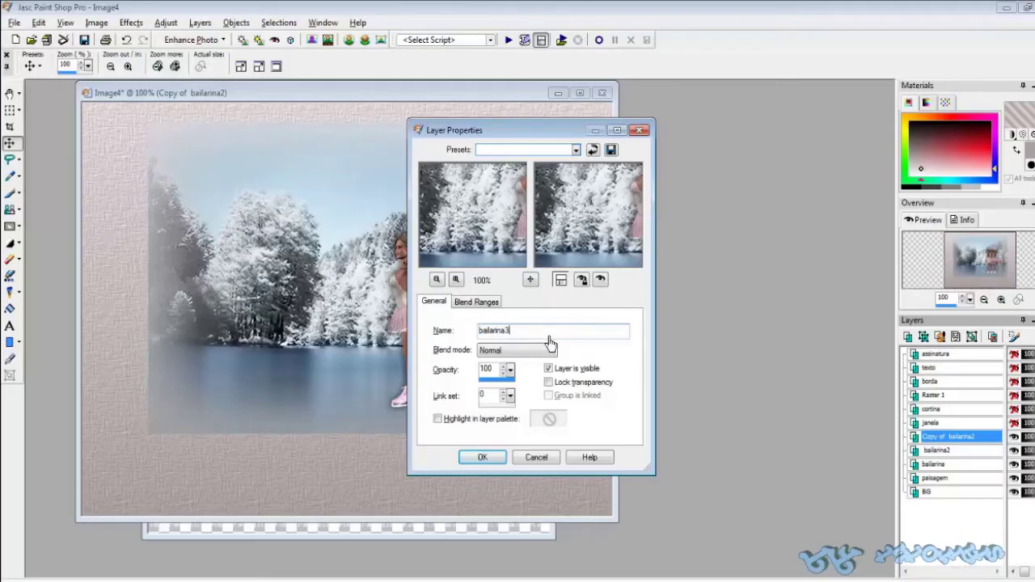
{"action": "key", "text": "Return"}
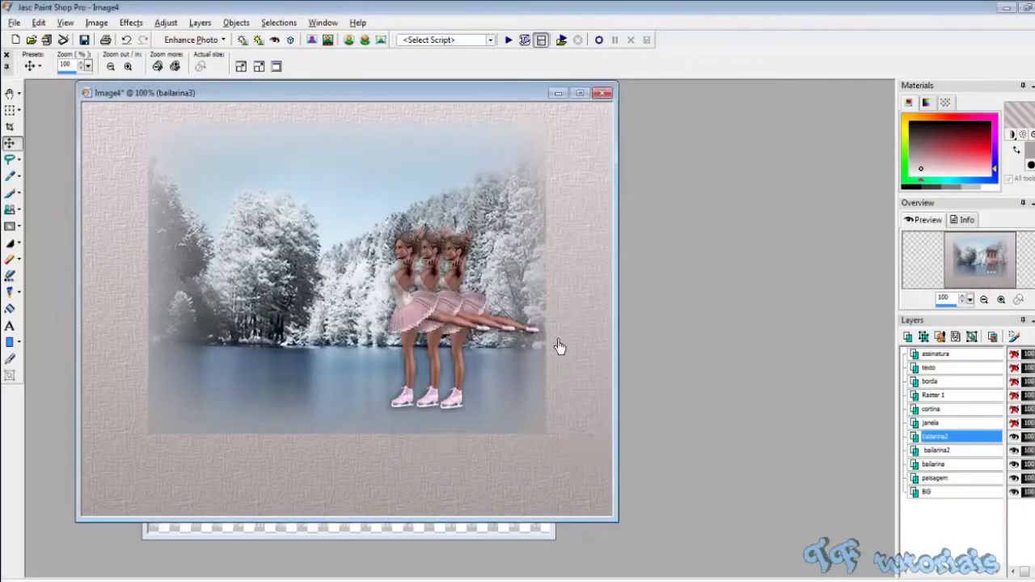
Add a fourth dancer left of the row by duplicating the bailarina3 layer, and name the copy bailarina4
{"action": "right_click", "coordinate": [964, 450]}
{"action": "left_click", "coordinate": [941, 255]}
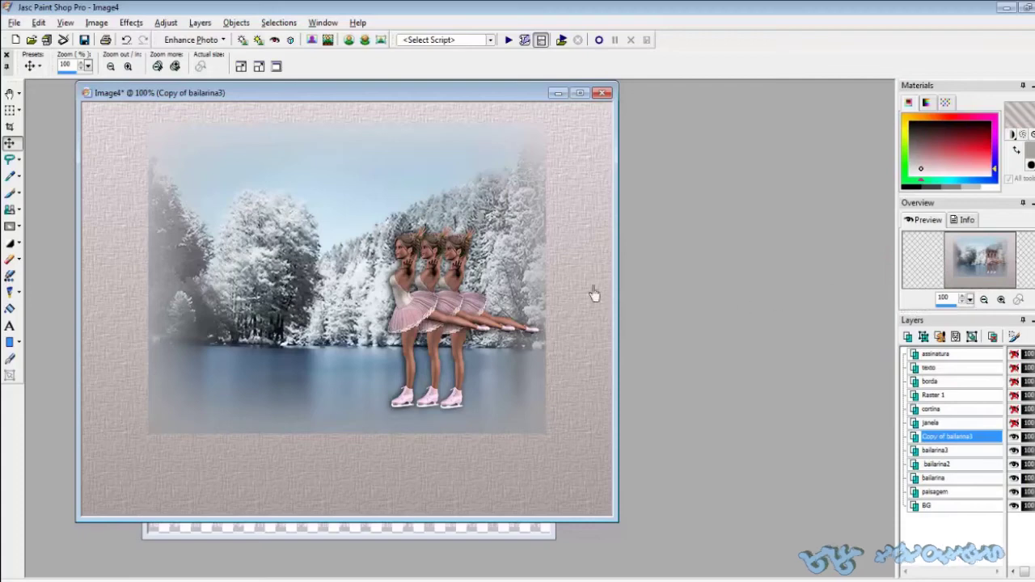
{"action": "left_click_drag", "start_coordinate": [424, 327], "coordinate": [398, 330]}
{"action": "double_click", "coordinate": [398, 329]}
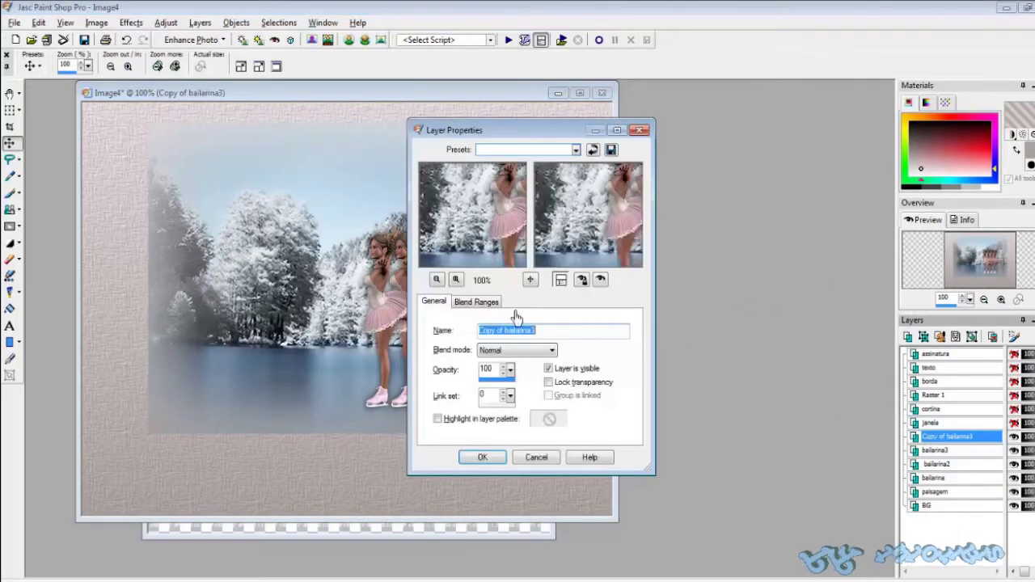
{"action": "left_click_drag", "start_coordinate": [507, 330], "coordinate": [462, 344]}
{"action": "key", "text": "Delete"}
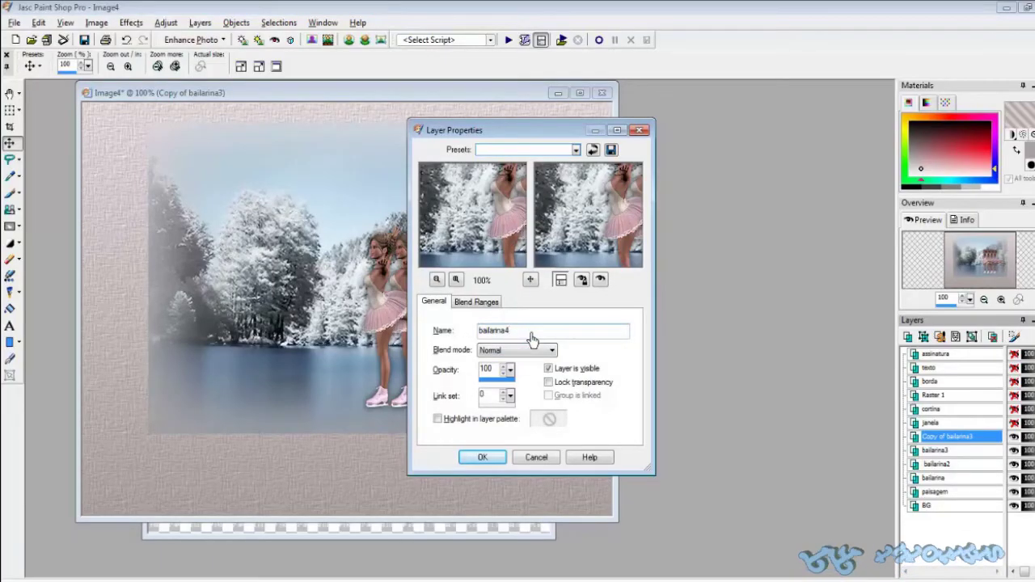
{"action": "key", "text": "Return"}
Add a fifth dancer left of the row by duplicating the bailarina4 layer, and name the copy bailarina5
{"action": "right_click", "coordinate": [961, 440]}
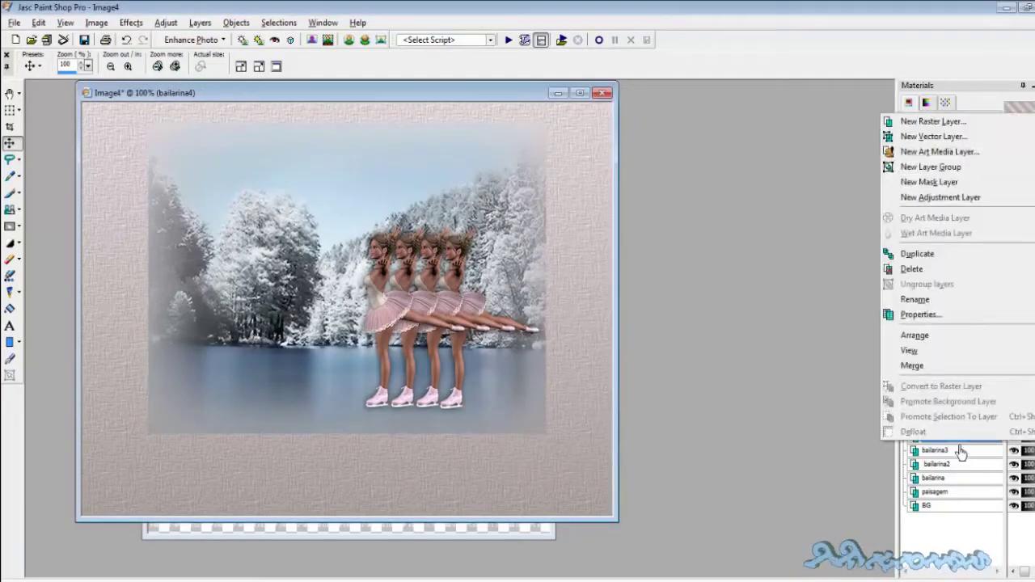
{"action": "left_click", "coordinate": [940, 257]}
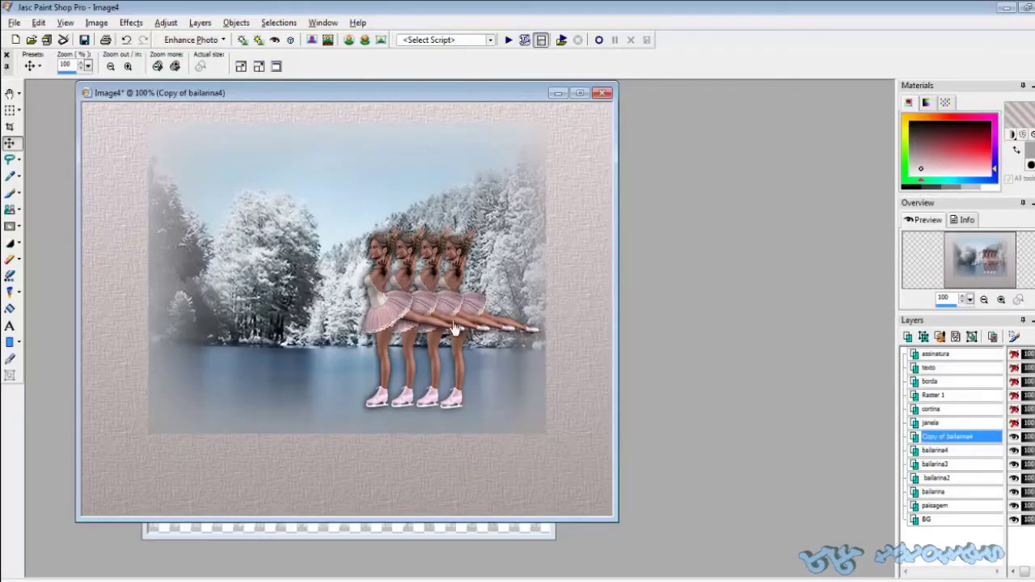
{"action": "left_click_drag", "start_coordinate": [405, 324], "coordinate": [377, 325]}
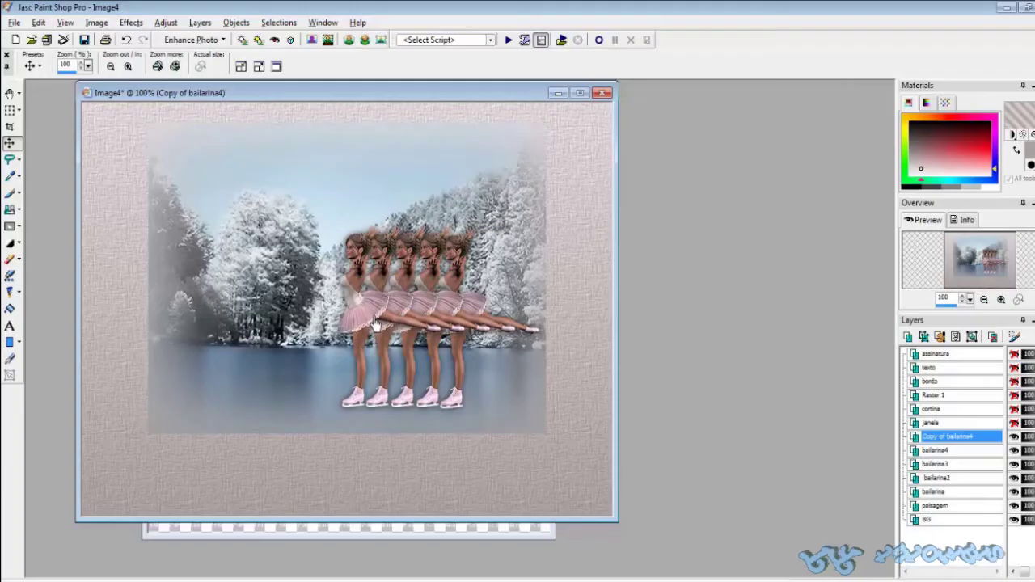
{"action": "double_click", "coordinate": [981, 439]}
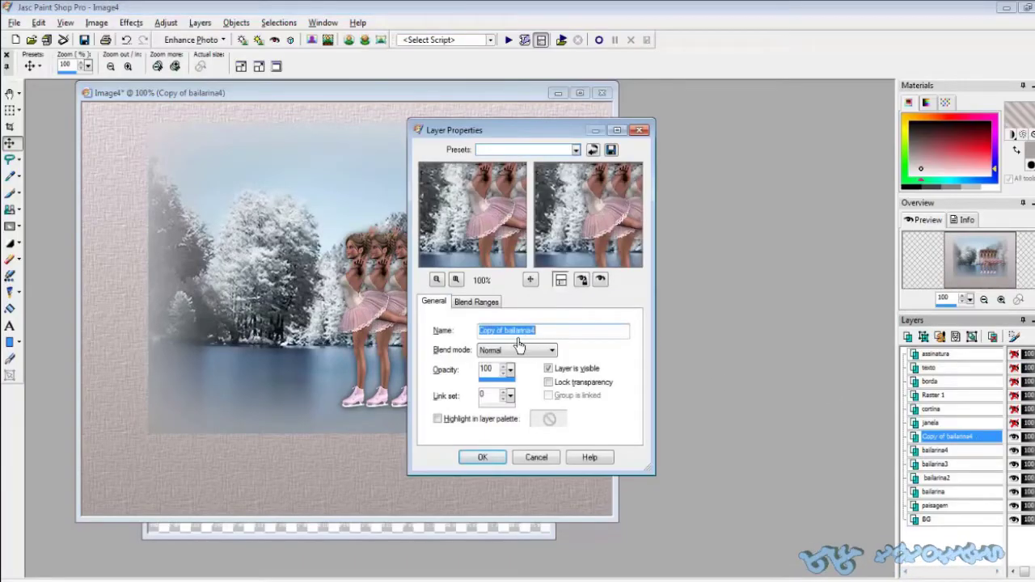
{"action": "left_click_drag", "start_coordinate": [511, 339], "coordinate": [479, 332]}
{"action": "key", "text": "Delete"}
{"action": "key", "text": "Return"}
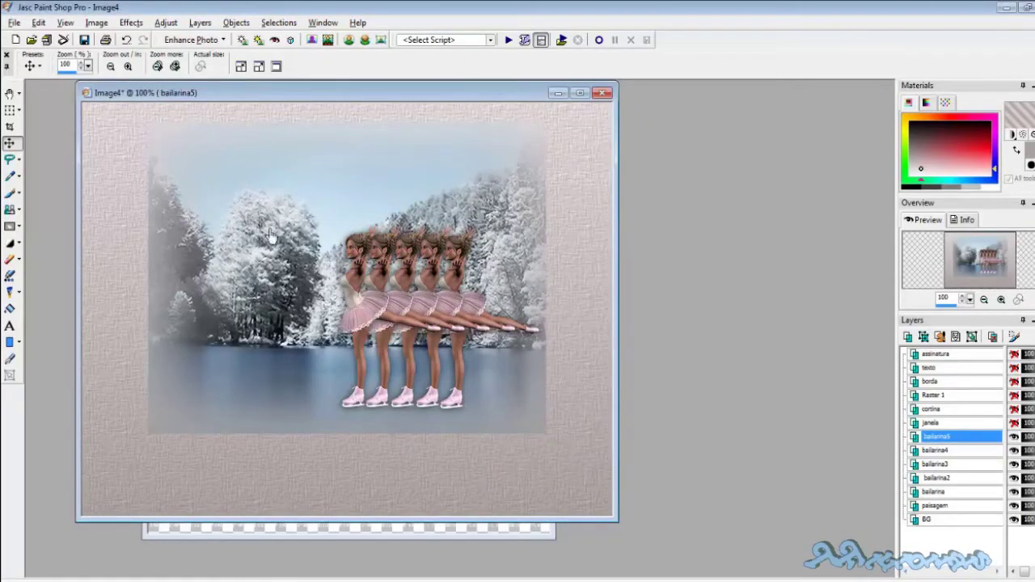
Copy the ice 2 layer from the bailarina image
{"action": "left_click", "coordinate": [323, 22]}
{"action": "left_click", "coordinate": [355, 205]}
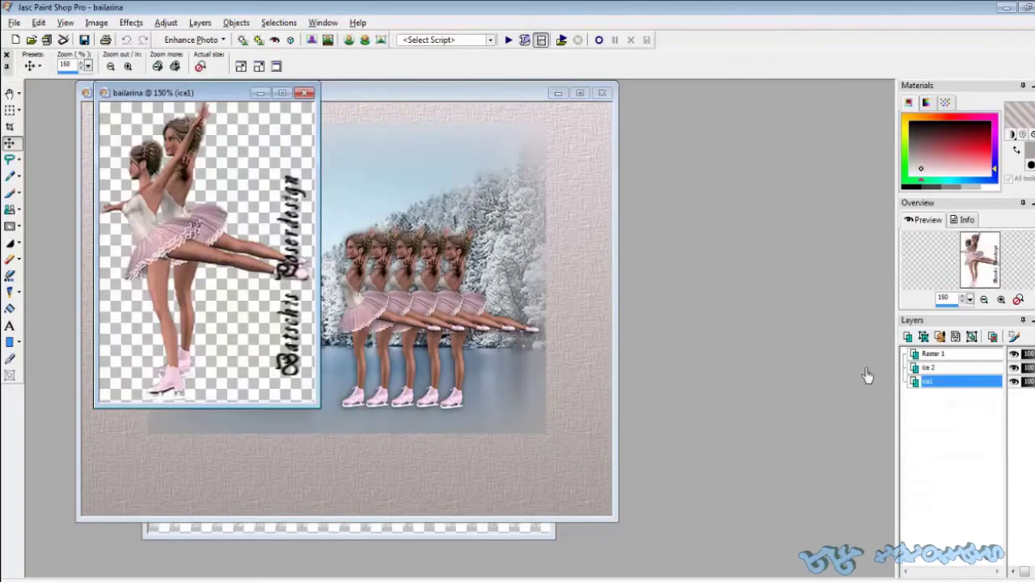
{"action": "left_click_drag", "start_coordinate": [992, 385], "coordinate": [940, 382]}
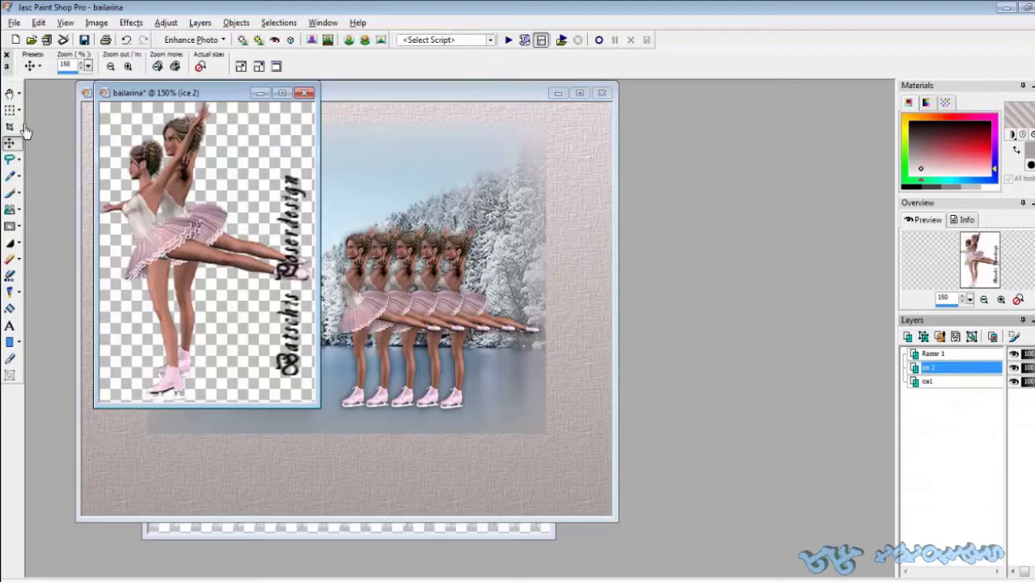
{"action": "left_click", "coordinate": [10, 93]}
{"action": "right_click", "coordinate": [136, 167]}
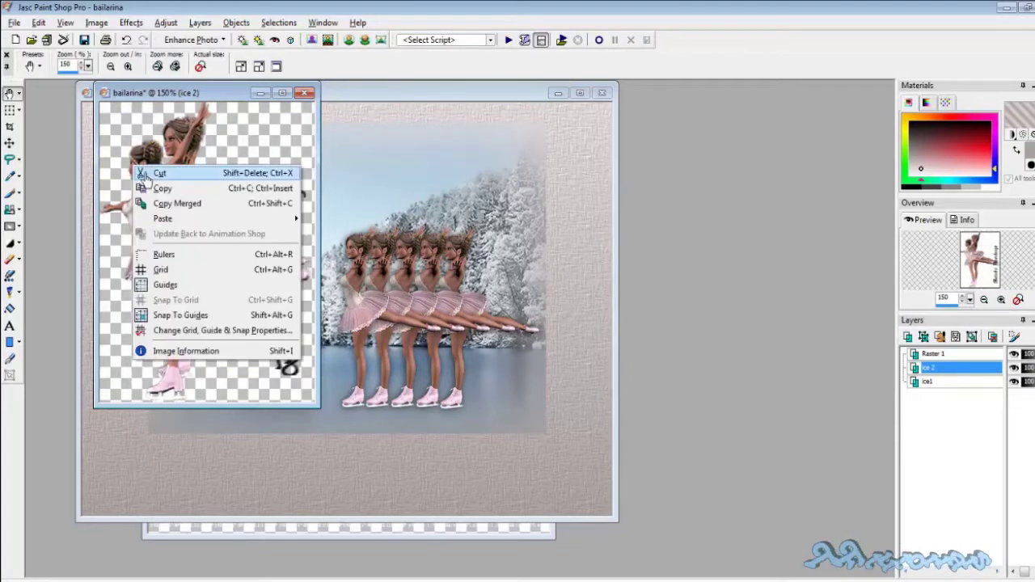
{"action": "left_click", "coordinate": [173, 192]}
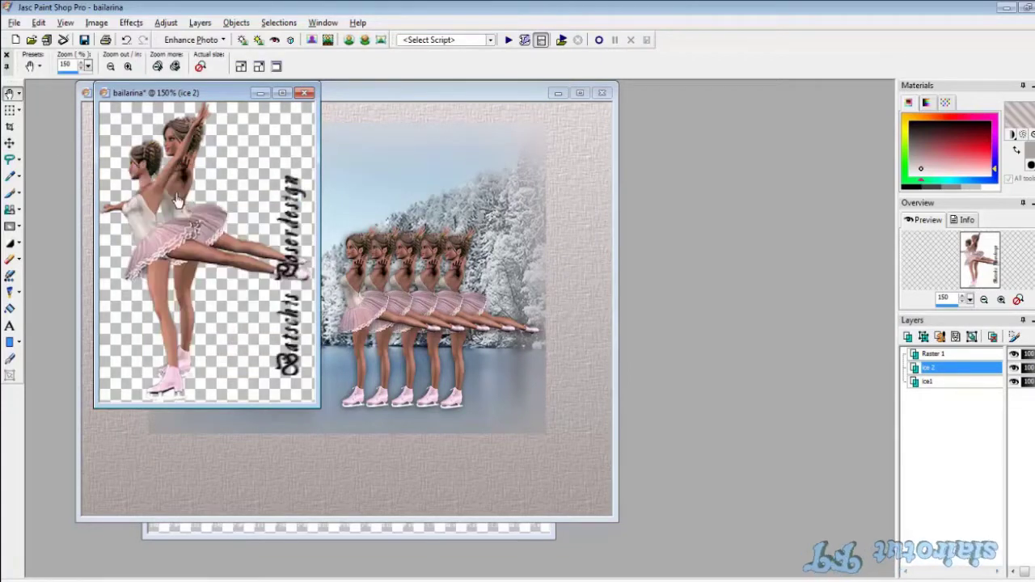
Paste the copied dancer into Image4 as a new layer just left of the five dancers, and name it bailarina6
{"action": "left_click", "coordinate": [386, 270]}
{"action": "right_click", "coordinate": [311, 215]}
{"action": "mouse_move", "coordinate": [346, 269]}
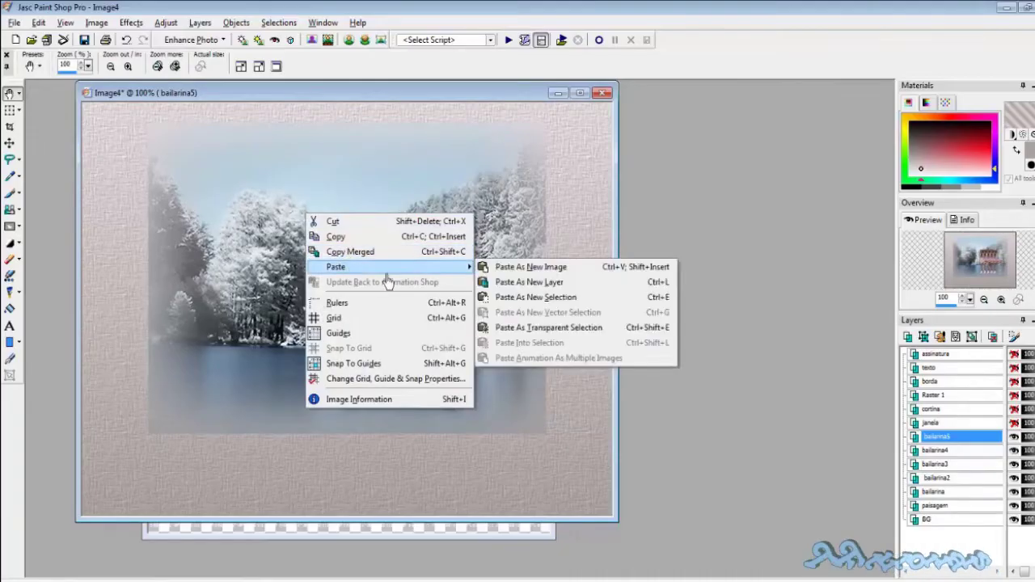
{"action": "left_click", "coordinate": [529, 282]}
{"action": "key", "text": "m"}
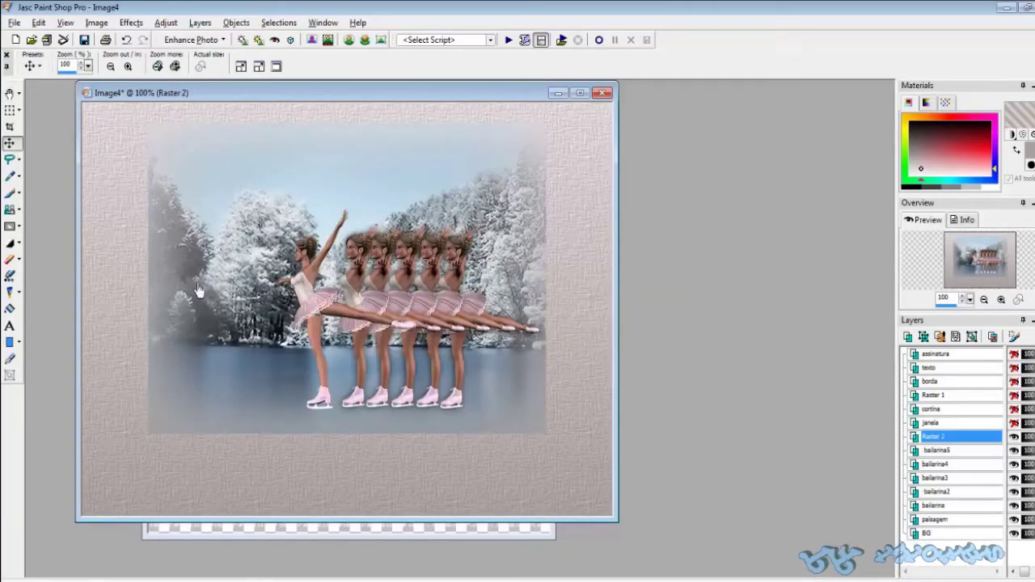
{"action": "left_click_drag", "start_coordinate": [315, 323], "coordinate": [322, 318]}
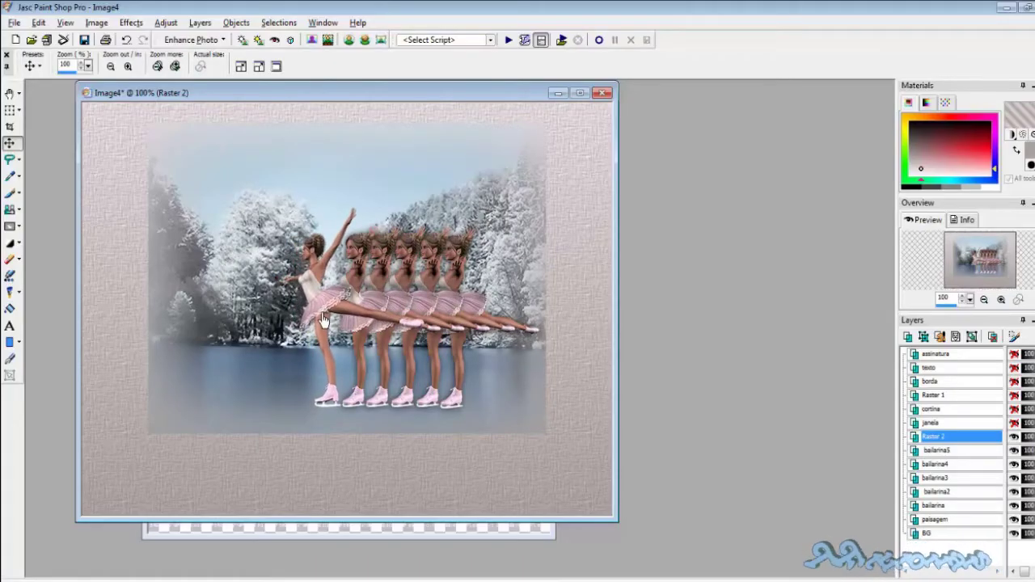
{"action": "double_click", "coordinate": [967, 441]}
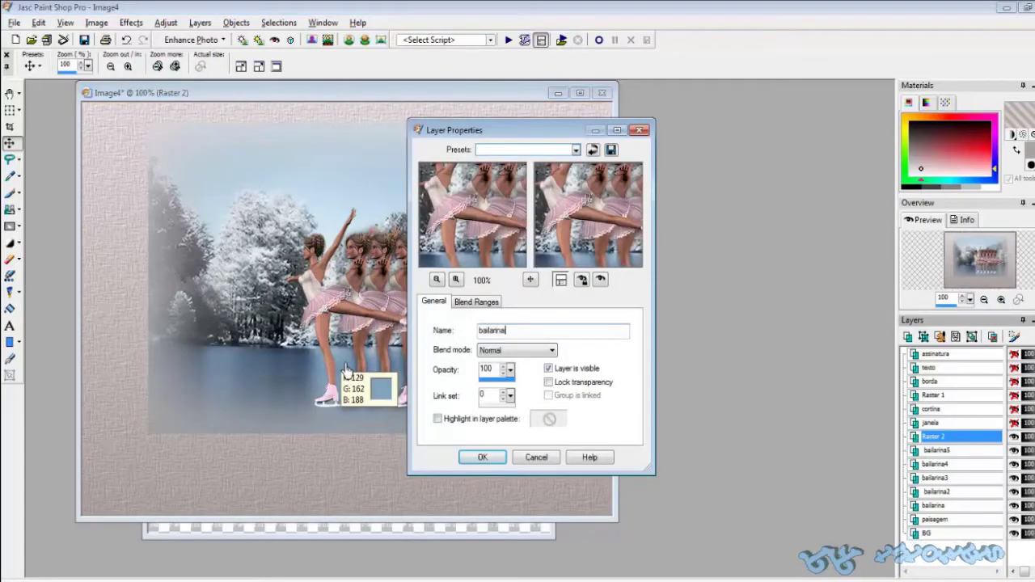
{"action": "key", "text": "Return"}
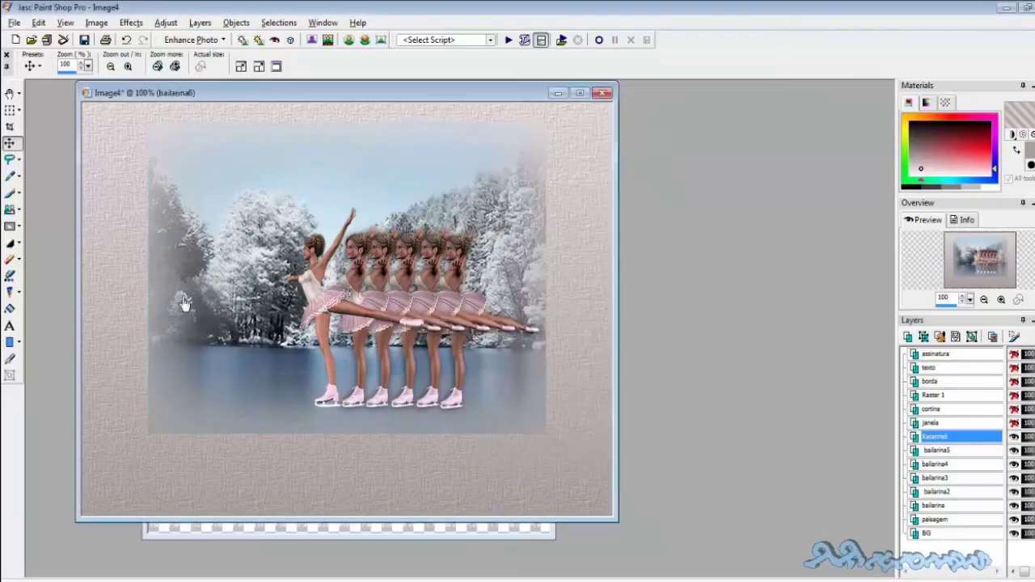
Apply a black Drop Shadow to the bailarina6 layer with vertical offset 1, horizontal offset -1, opacity 65 and blur 15
{"action": "left_click", "coordinate": [131, 22]}
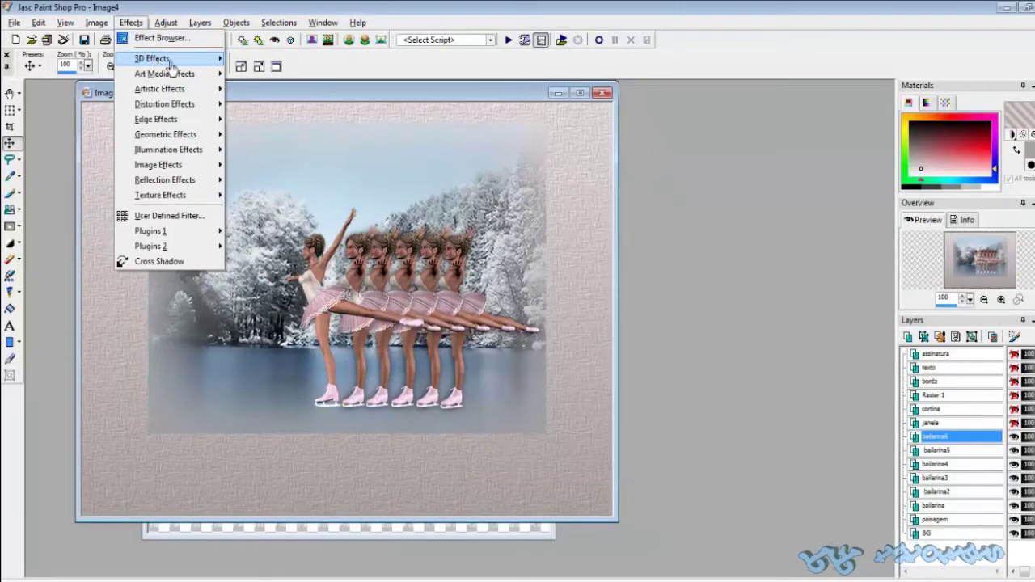
{"action": "mouse_move", "coordinate": [158, 59]}
{"action": "left_click", "coordinate": [301, 103]}
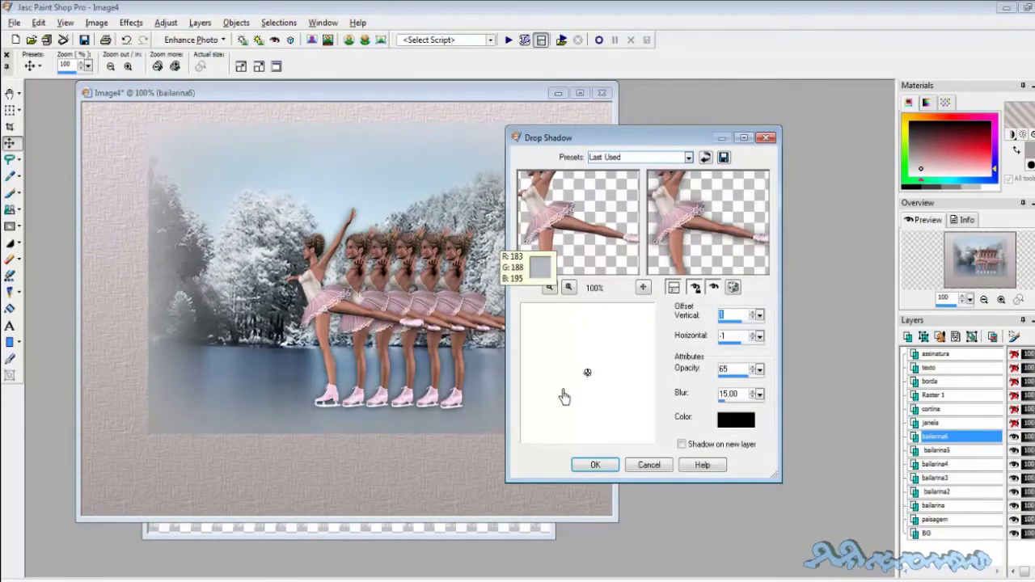
{"action": "key", "text": "Return"}
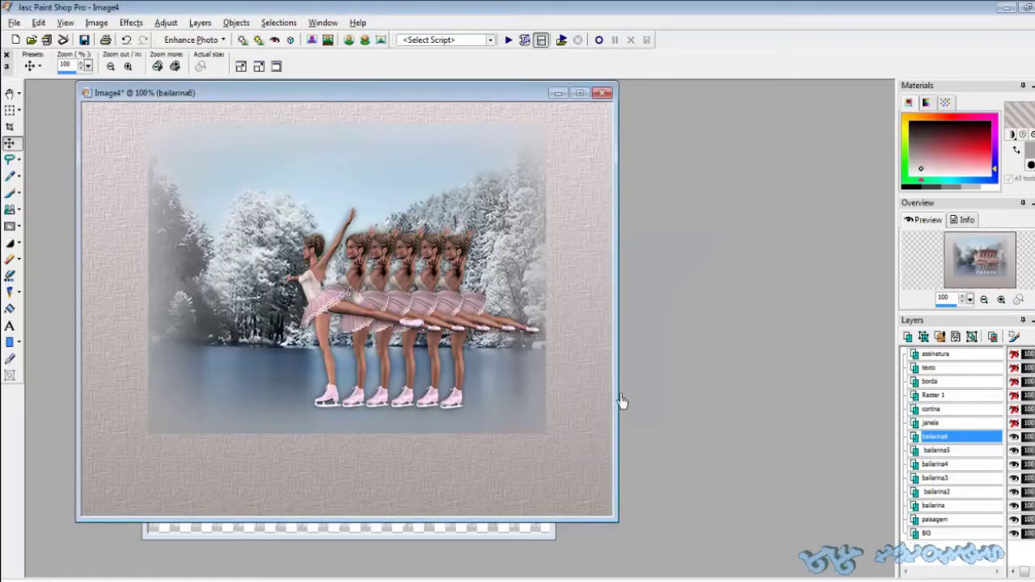
Duplicate the bailarina6 layer as ailarina7 and place the new dancer just left of the row
{"action": "right_click", "coordinate": [942, 438]}
{"action": "left_click", "coordinate": [930, 246]}
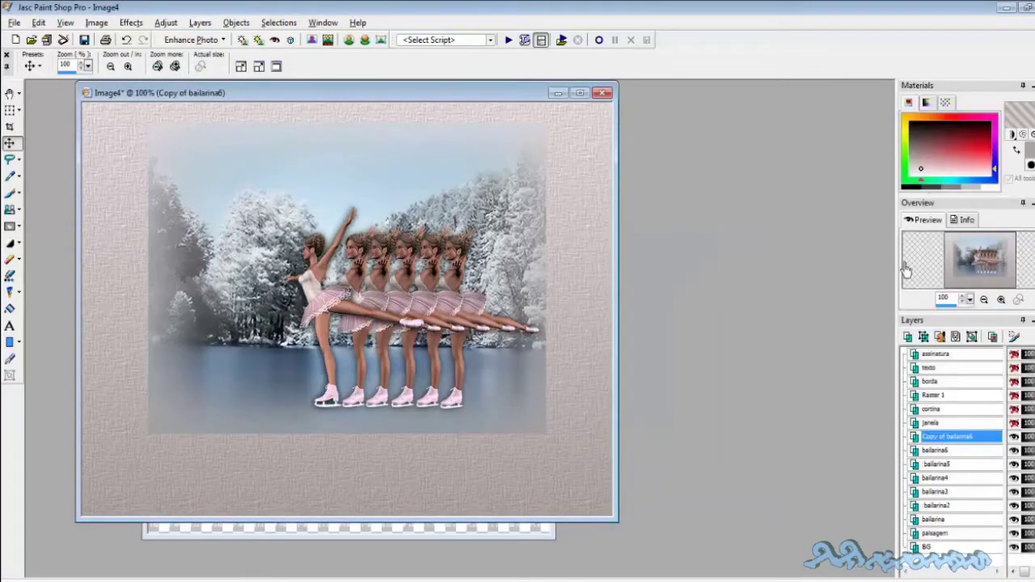
{"action": "double_click", "coordinate": [970, 437]}
{"action": "key", "text": "ctrl+v"}
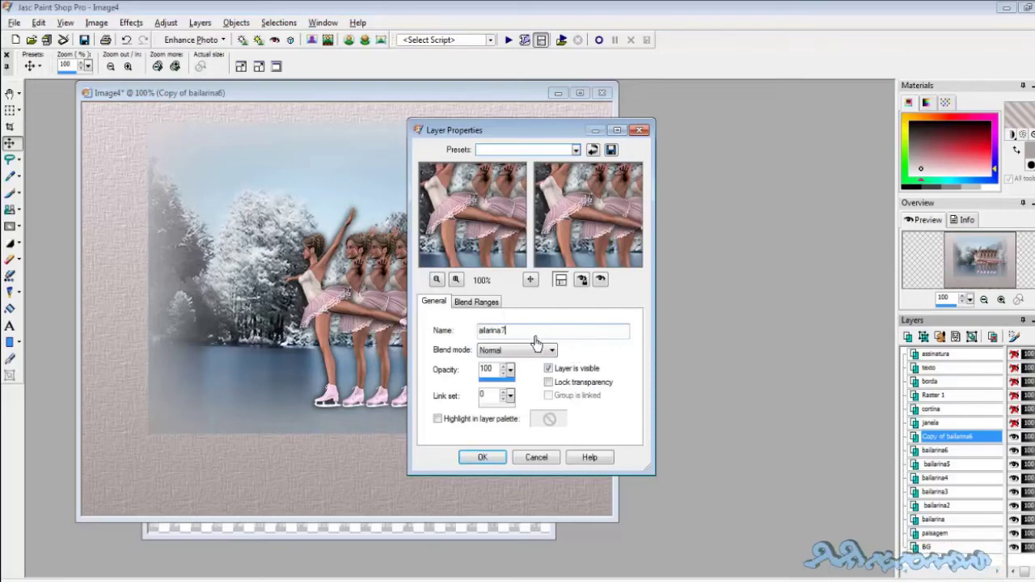
{"action": "left_click", "coordinate": [484, 457]}
{"action": "left_click_drag", "start_coordinate": [485, 323], "coordinate": [293, 320]}
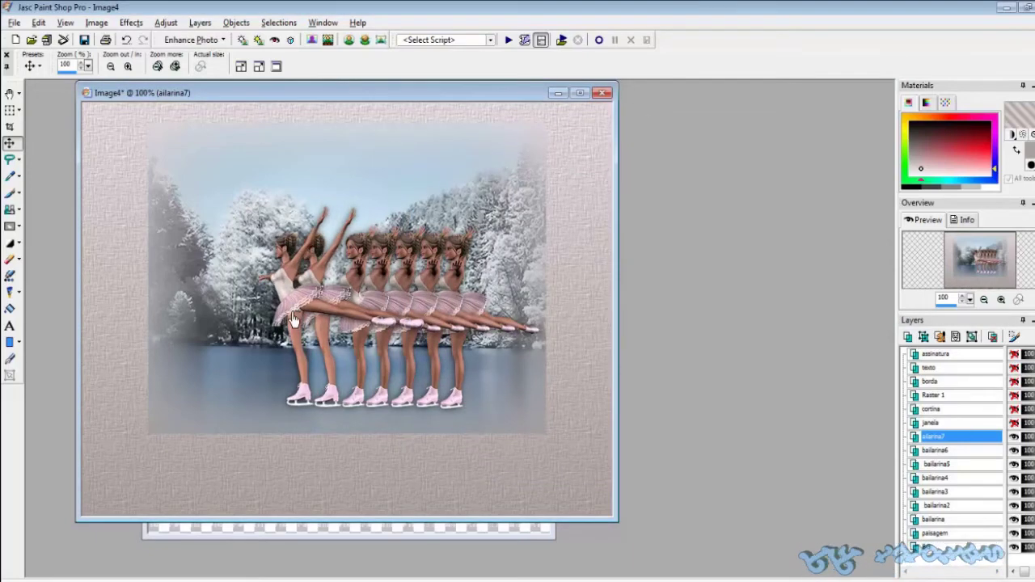
Duplicate the ailarina7 layer as bailarina8 and place the new dancer just left of the row
{"action": "right_click", "coordinate": [962, 437]}
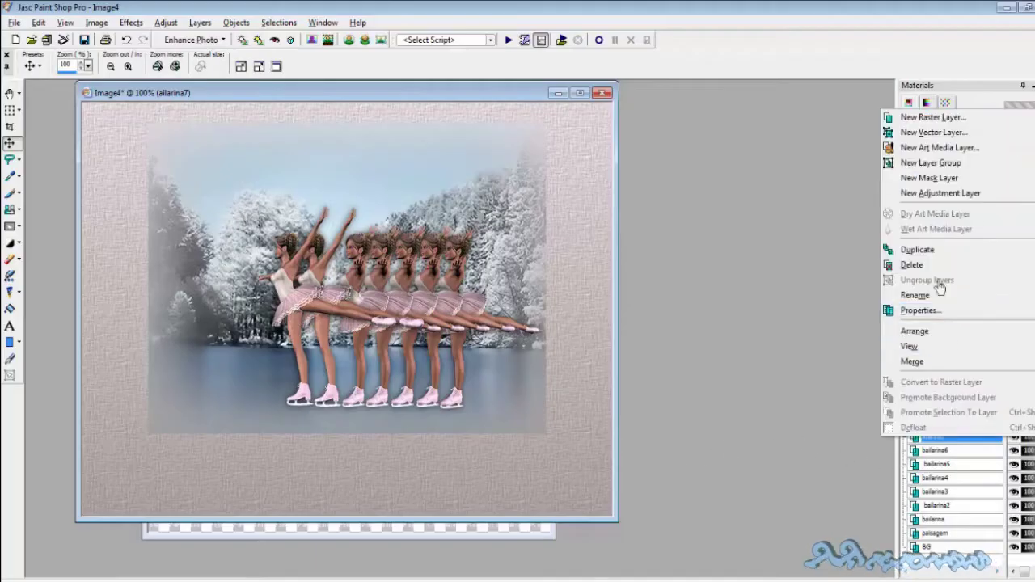
{"action": "left_click", "coordinate": [928, 249]}
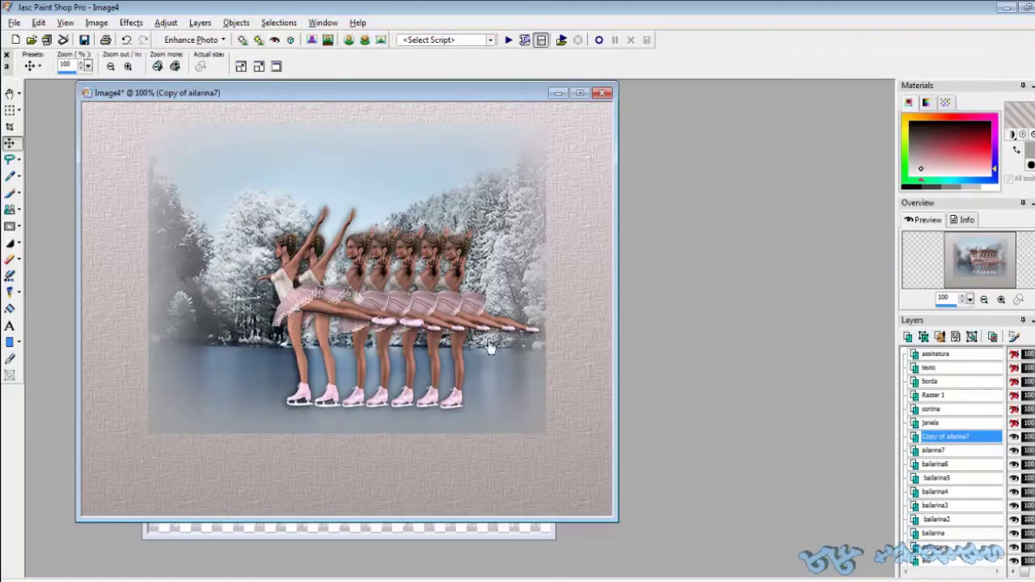
{"action": "mouse_move", "coordinate": [956, 450]}
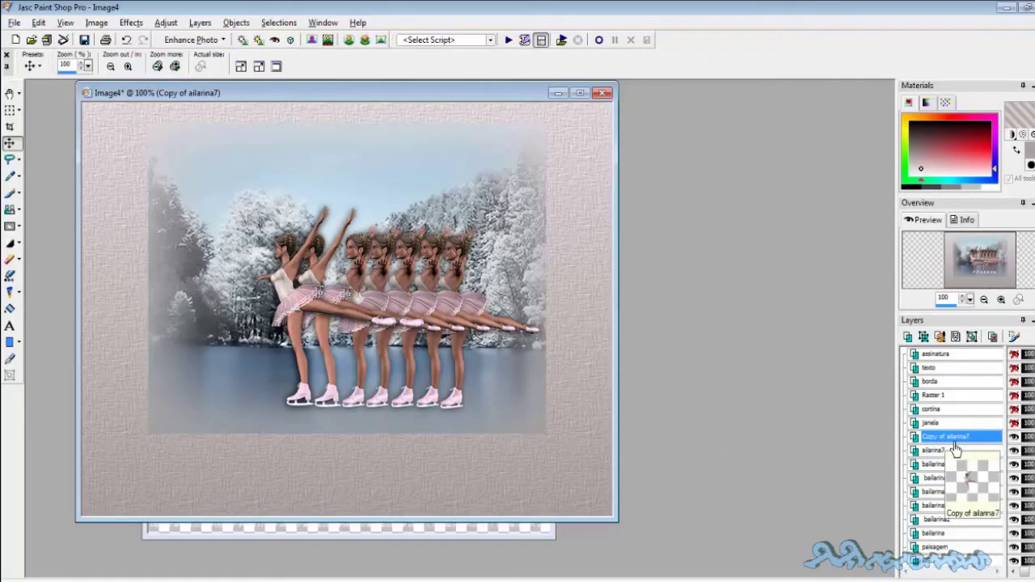
{"action": "double_click", "coordinate": [953, 441]}
{"action": "left_click_drag", "start_coordinate": [504, 332], "coordinate": [471, 338]}
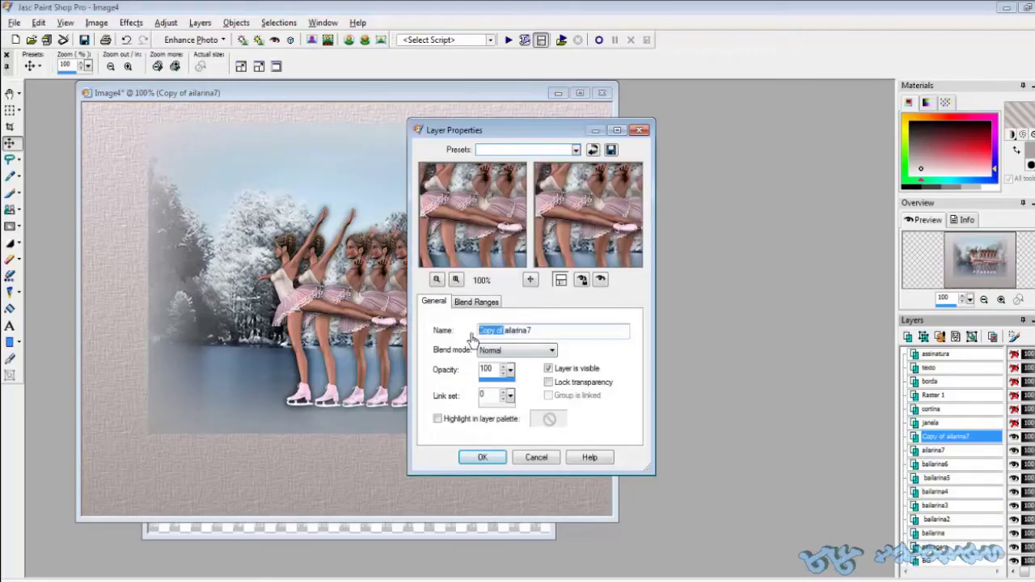
{"action": "key", "text": "Delete"}
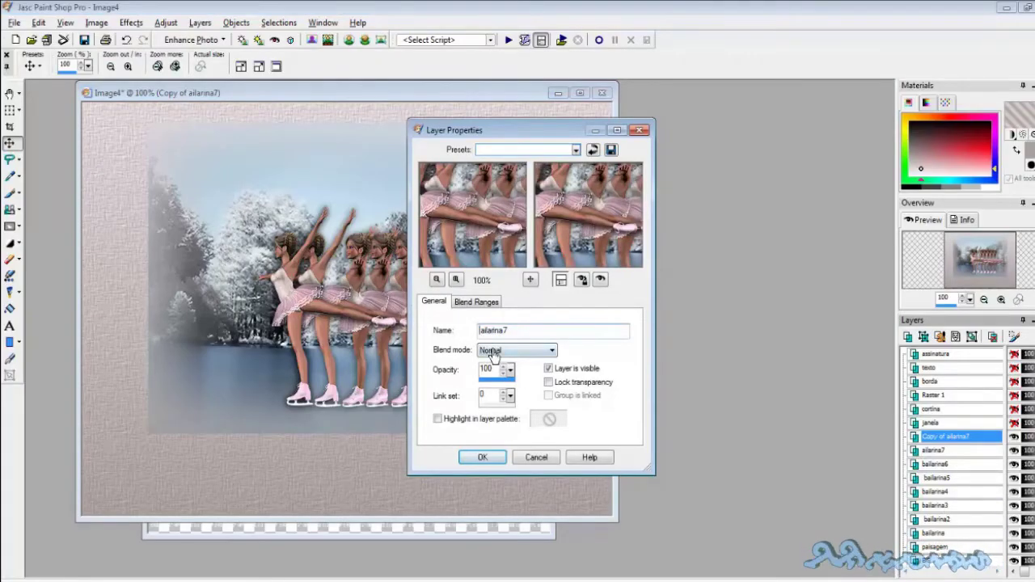
{"action": "type", "text": "b"}
{"action": "left_click", "coordinate": [527, 338]}
{"action": "key", "text": "BackSpace"}
{"action": "key", "text": "Return"}
{"action": "left_click_drag", "start_coordinate": [291, 315], "coordinate": [281, 312]}
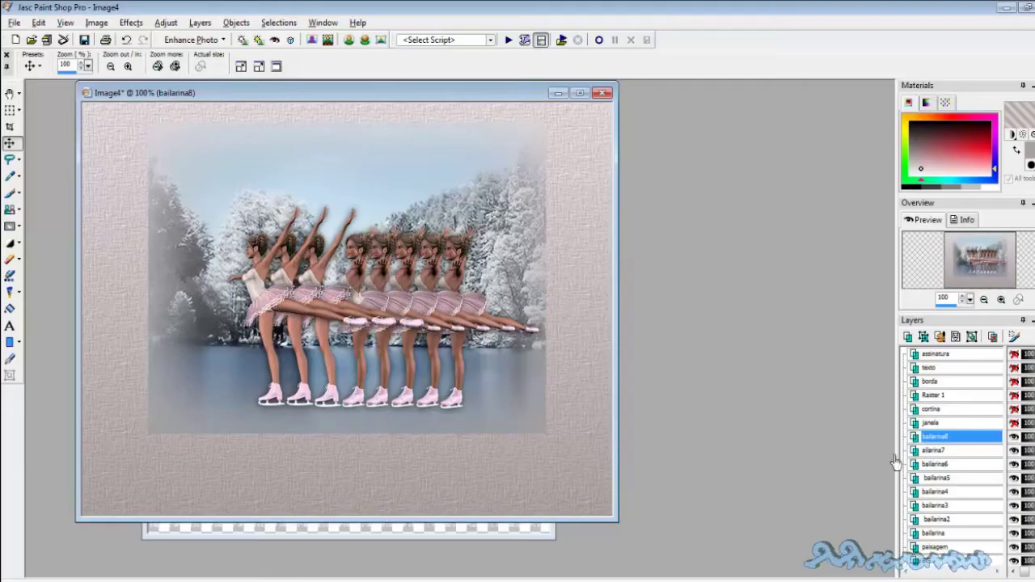
Duplicate the bailarina8 layer as bailarina9 and place the new dancer just left of the row
{"action": "right_click", "coordinate": [944, 453]}
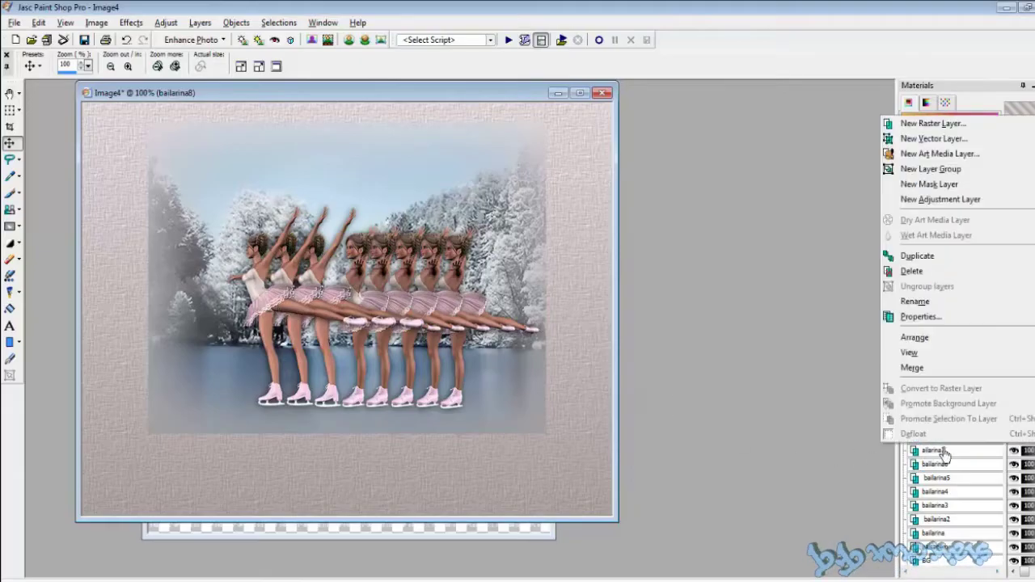
{"action": "left_click", "coordinate": [934, 257]}
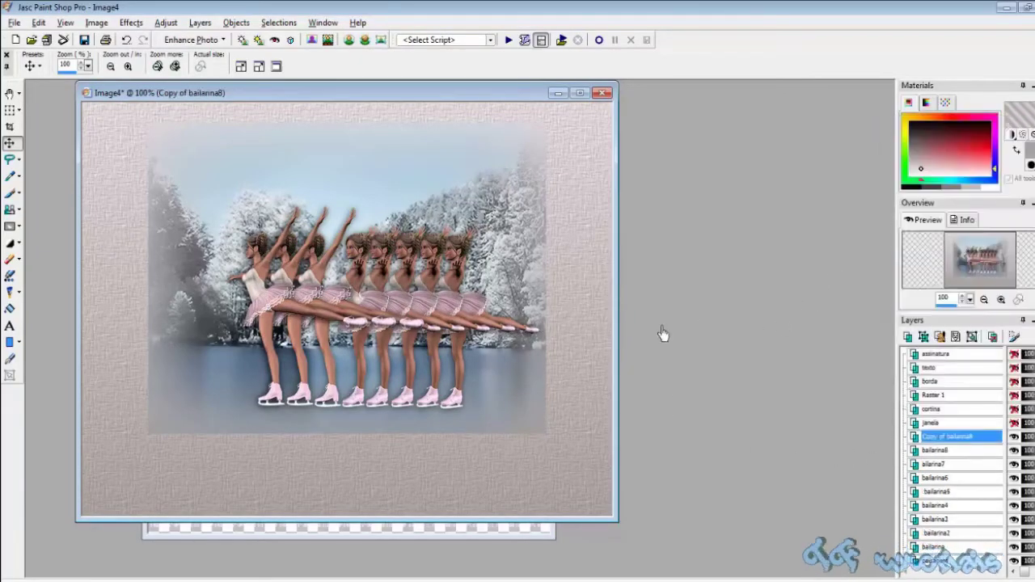
{"action": "double_click", "coordinate": [988, 439]}
{"action": "left_click", "coordinate": [506, 333]}
{"action": "left_click_drag", "start_coordinate": [507, 333], "coordinate": [479, 332]}
{"action": "key", "text": "BackSpace"}
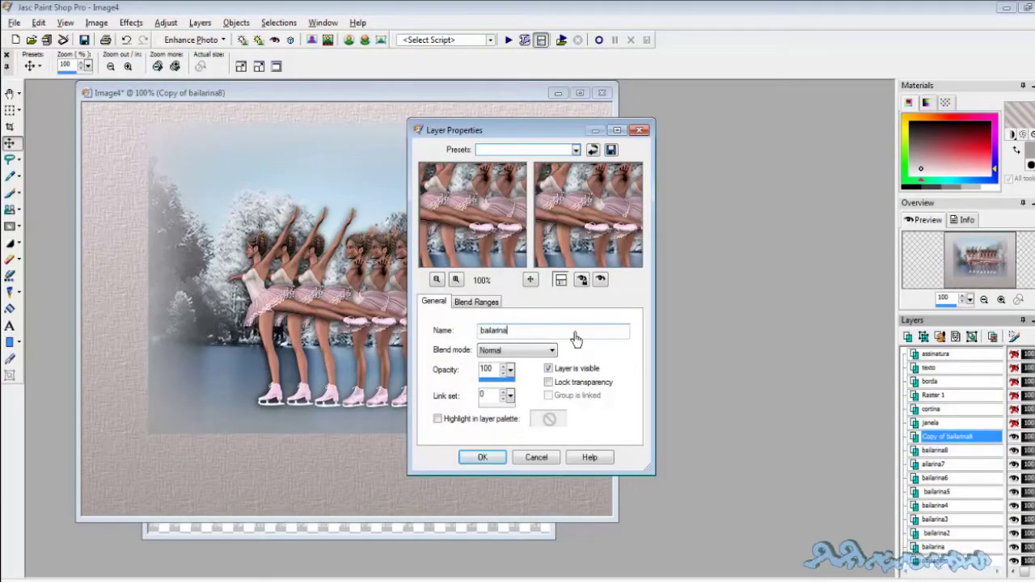
{"action": "key", "text": "Return"}
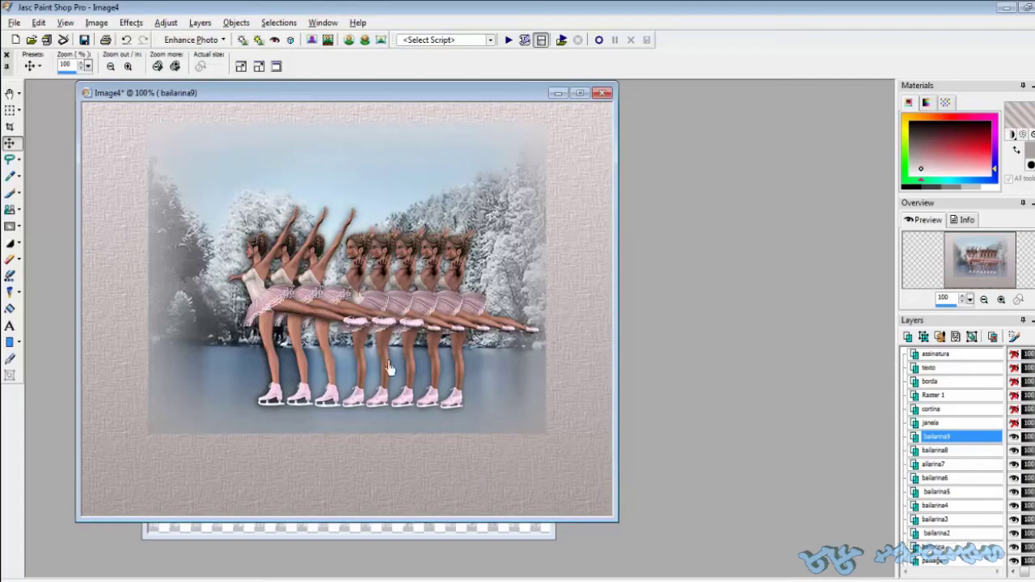
{"action": "left_click_drag", "start_coordinate": [273, 310], "coordinate": [252, 305]}
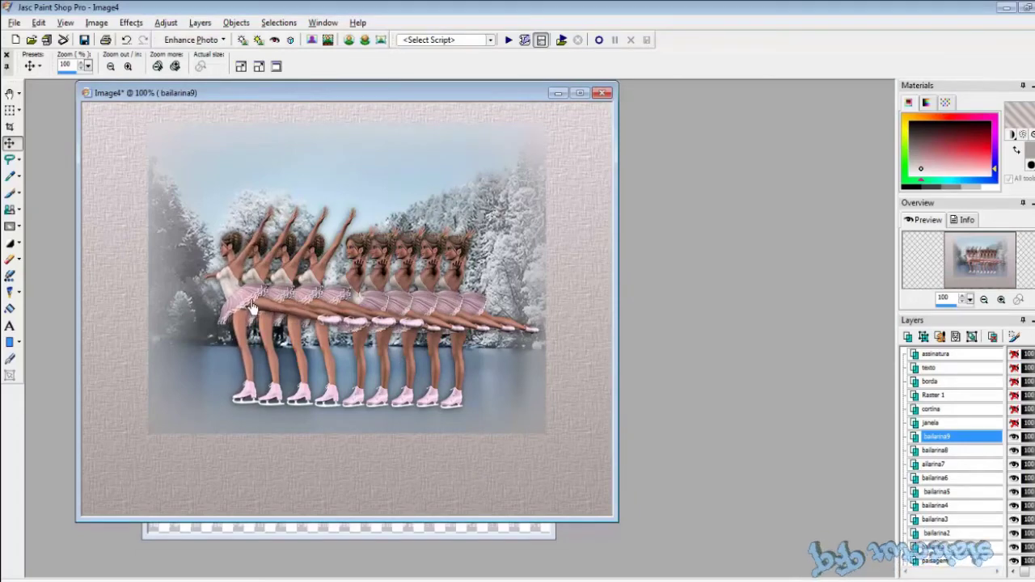
Duplicate the bailarina9 layer as bailarina10 and place the new dancer just left of the row
{"action": "right_click", "coordinate": [945, 441]}
{"action": "left_click", "coordinate": [946, 254]}
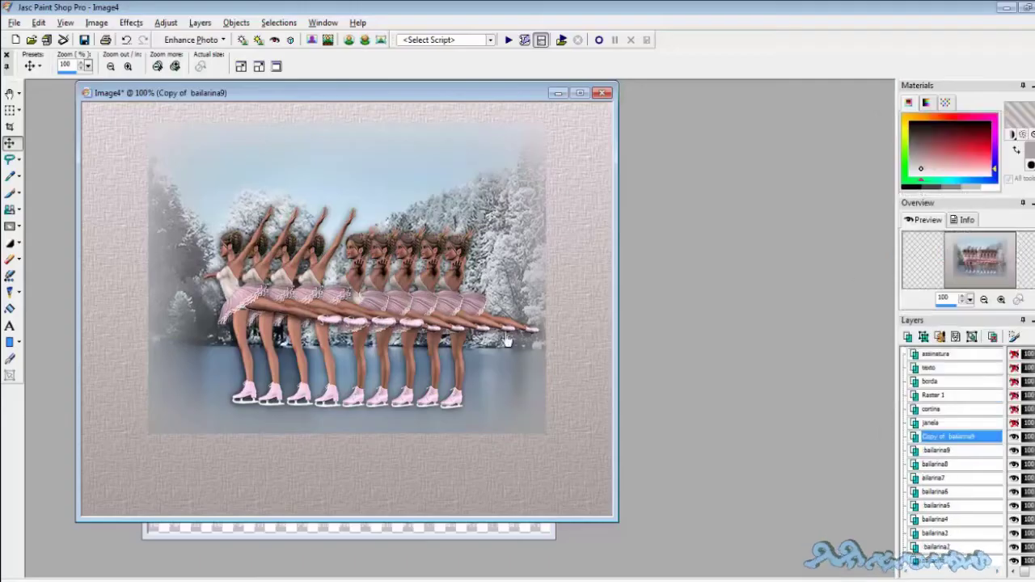
{"action": "left_click", "coordinate": [519, 336]}
{"action": "left_click_drag", "start_coordinate": [480, 330], "coordinate": [505, 330]}
{"action": "key", "text": "Delete"}
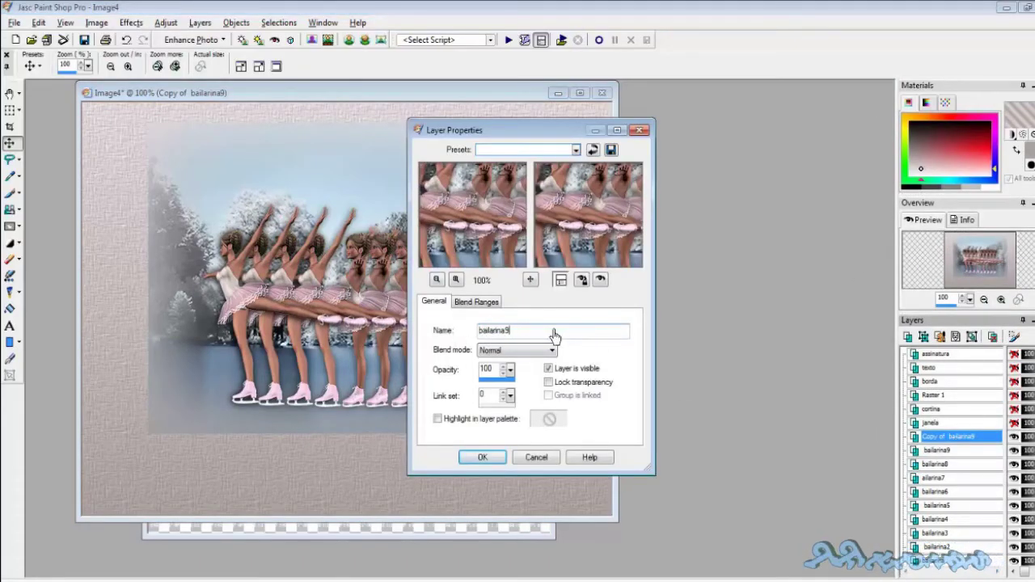
{"action": "key", "text": "Return"}
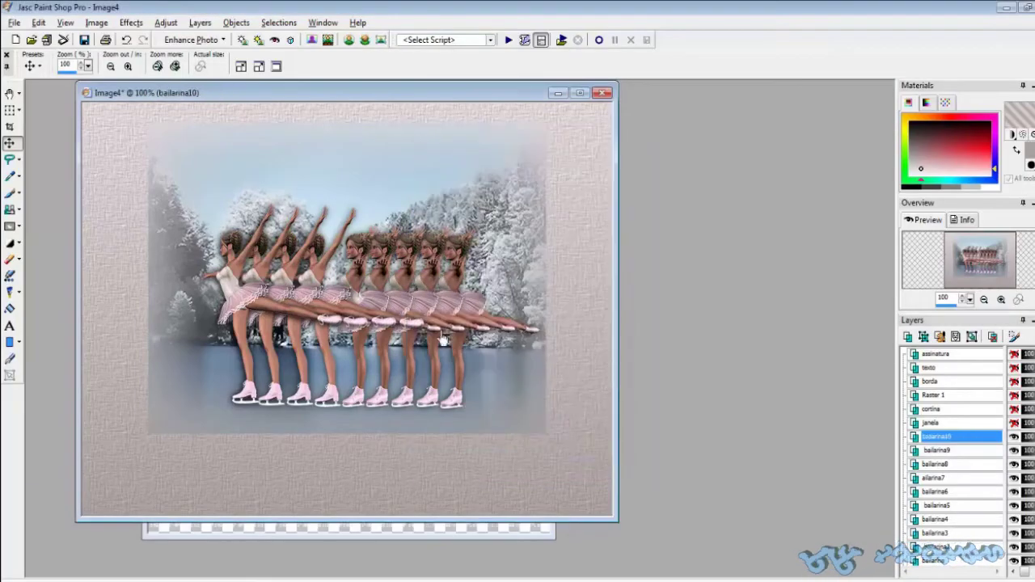
{"action": "left_click_drag", "start_coordinate": [251, 312], "coordinate": [228, 308]}
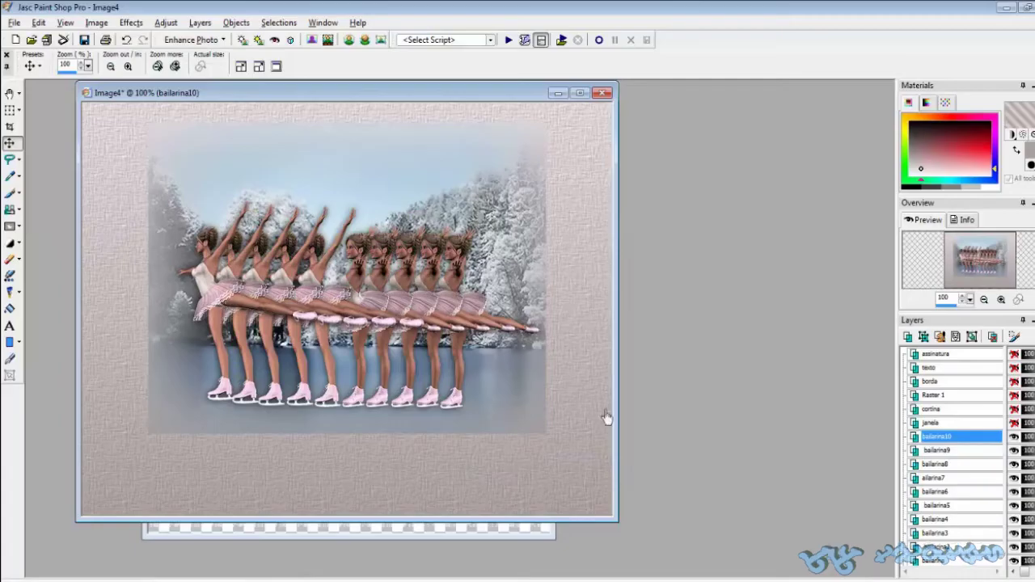
Duplicate the bailarina10 layer as bailarina11 and place the new dancer at the left end of the row
{"action": "right_click", "coordinate": [966, 437]}
{"action": "left_click", "coordinate": [942, 257]}
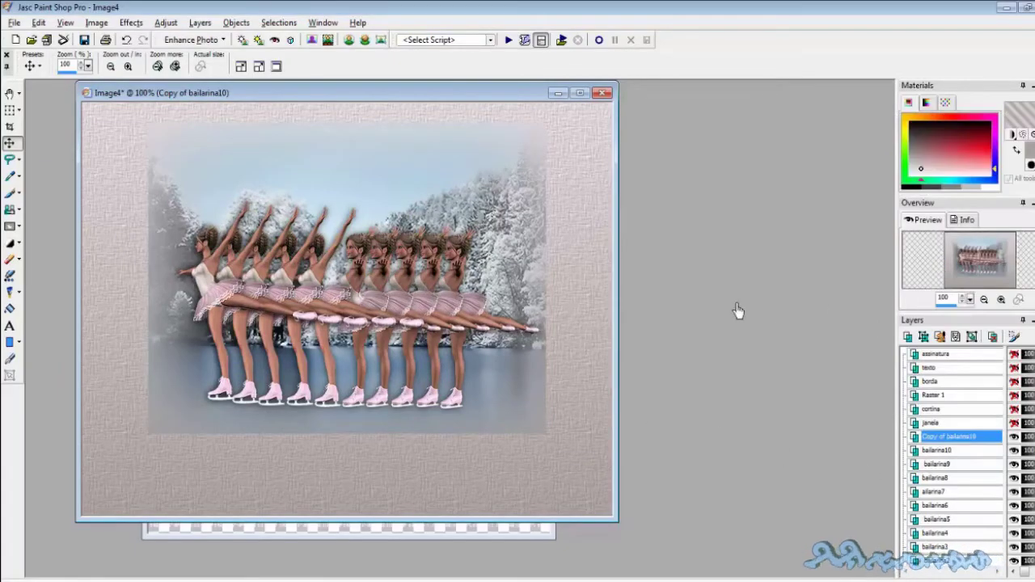
{"action": "double_click", "coordinate": [956, 437]}
{"action": "left_click_drag", "start_coordinate": [504, 331], "coordinate": [479, 330]}
{"action": "key", "text": "Delete"}
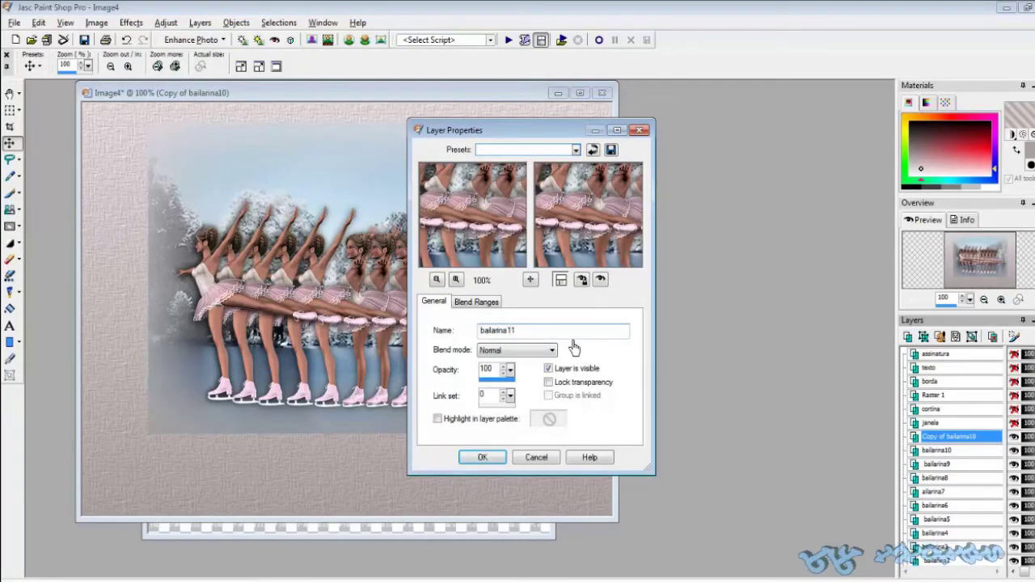
{"action": "key", "text": "Return"}
{"action": "left_click_drag", "start_coordinate": [220, 323], "coordinate": [194, 316]}
Reposition the dancers closer together so the row rises in a gentle diagonal towards the left side of the lake
{"action": "left_click_drag", "start_coordinate": [444, 370], "coordinate": [250, 351]}
{"action": "left_click_drag", "start_coordinate": [202, 323], "coordinate": [224, 320]}
{"action": "left_click_drag", "start_coordinate": [328, 418], "coordinate": [336, 418]}
{"action": "left_click_drag", "start_coordinate": [430, 411], "coordinate": [253, 388]}
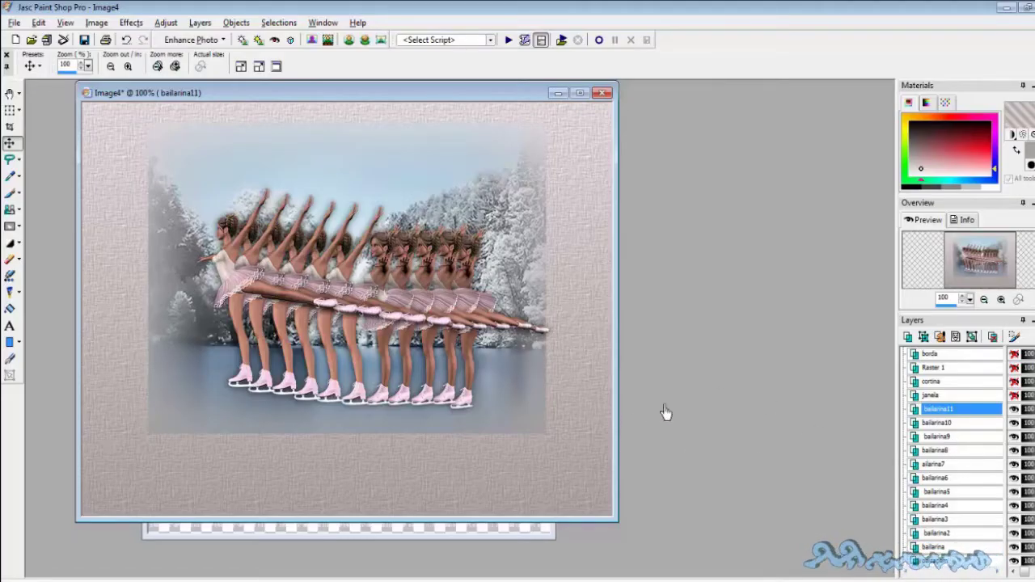
Switch to the bailarina image and copy its ice1 layer
{"action": "left_click", "coordinate": [323, 22]}
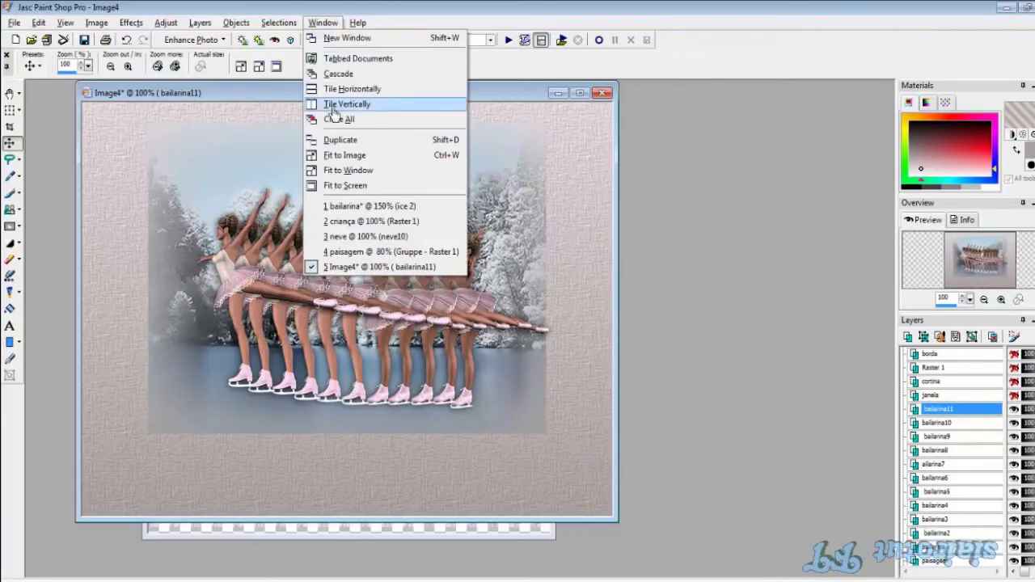
{"action": "left_click", "coordinate": [345, 206]}
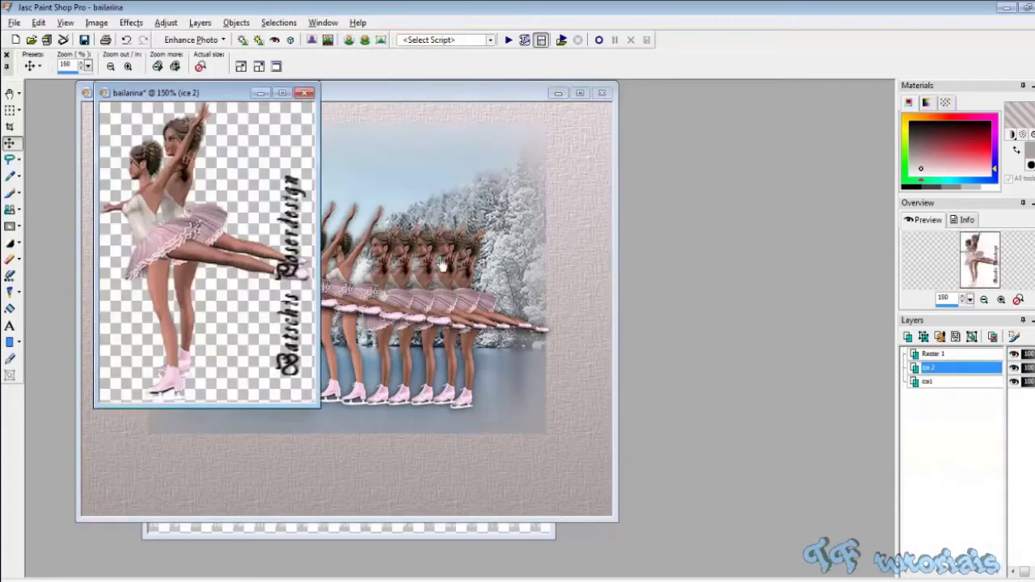
{"action": "left_click", "coordinate": [936, 384]}
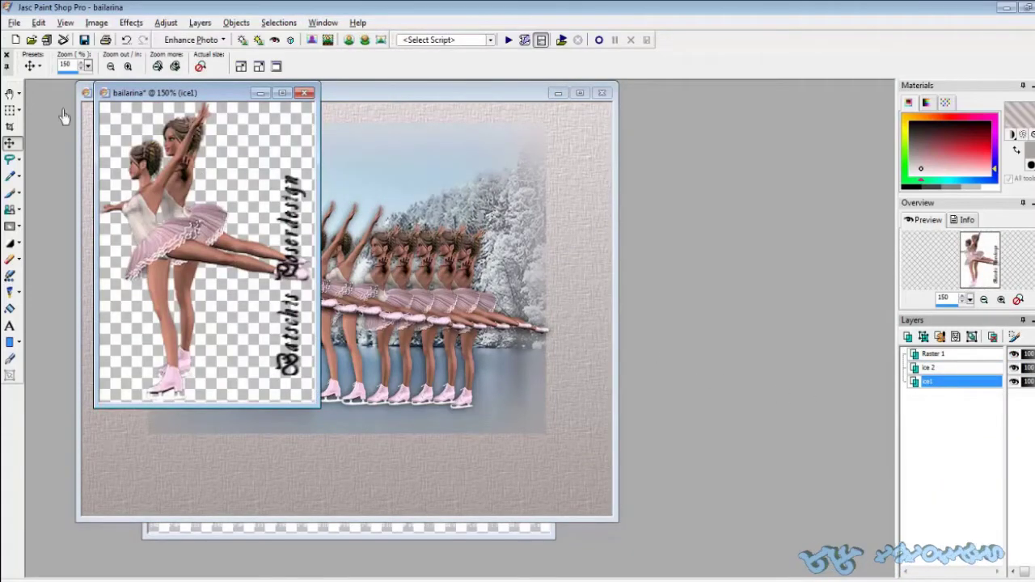
{"action": "left_click", "coordinate": [9, 93]}
{"action": "right_click", "coordinate": [140, 167]}
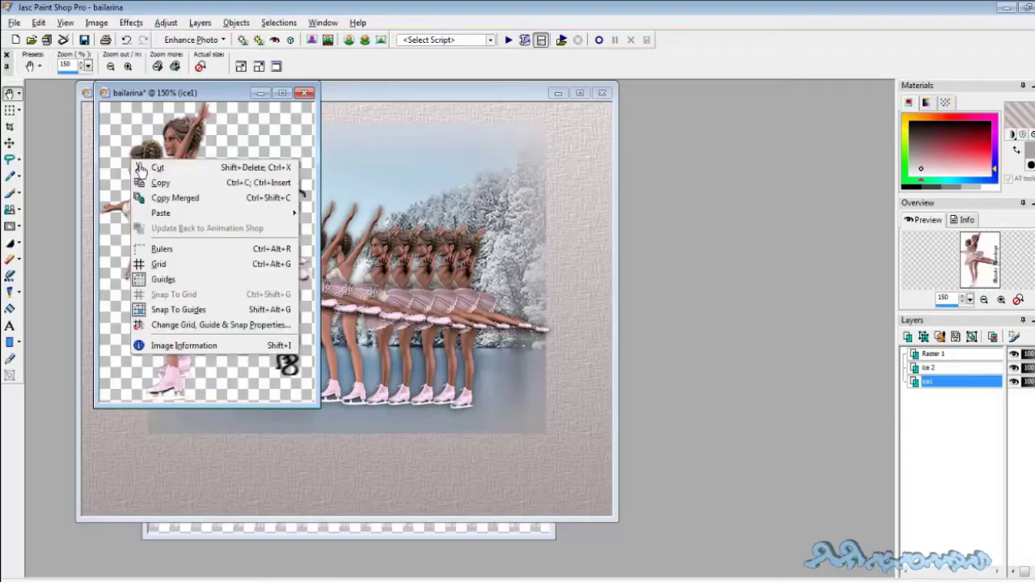
{"action": "left_click", "coordinate": [174, 185]}
Paste the copied dancer into Image4 as a new layer above bailarina11
{"action": "left_click", "coordinate": [353, 257]}
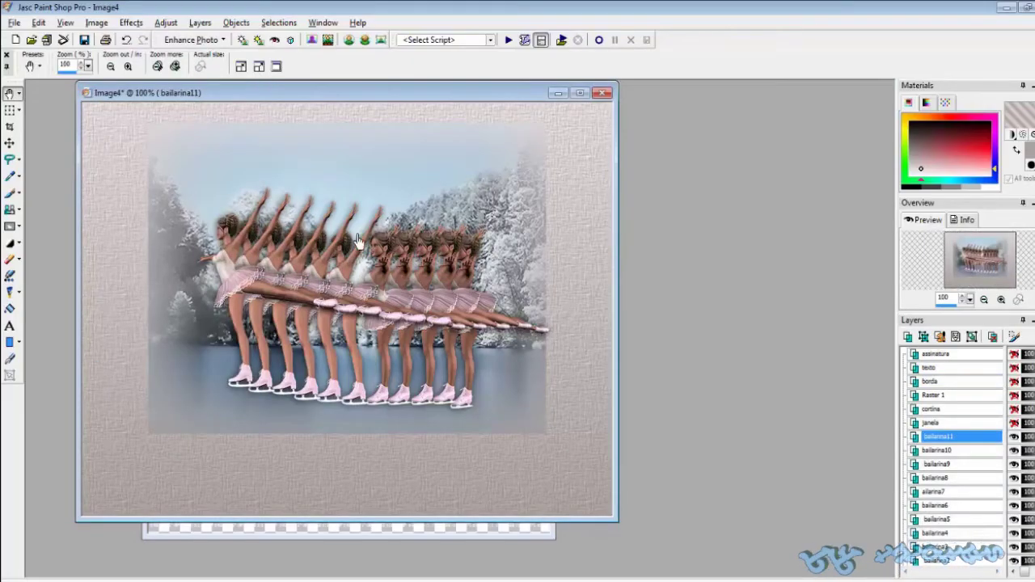
{"action": "right_click", "coordinate": [209, 277]}
{"action": "mouse_move", "coordinate": [324, 327]}
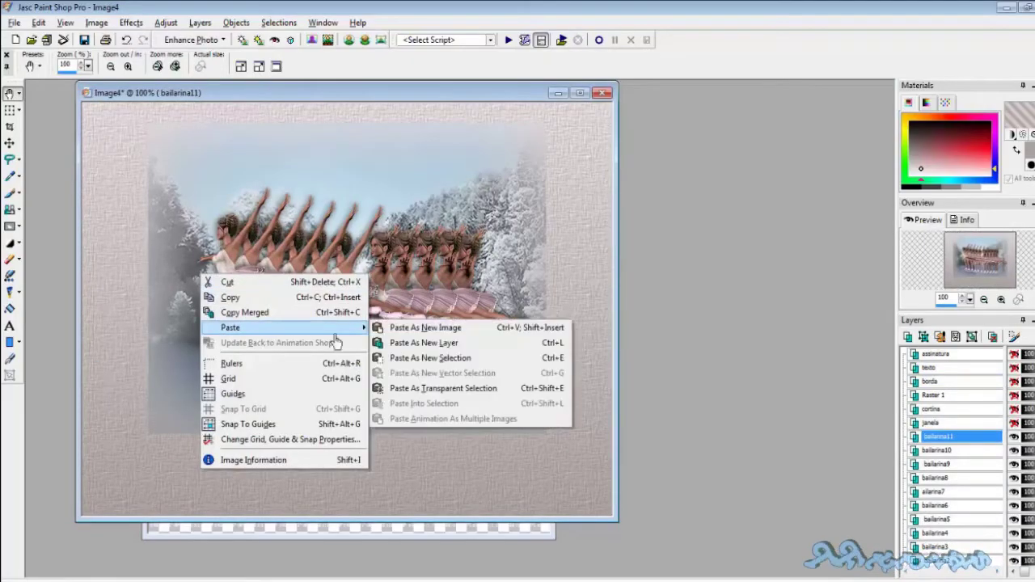
{"action": "left_click", "coordinate": [424, 343]}
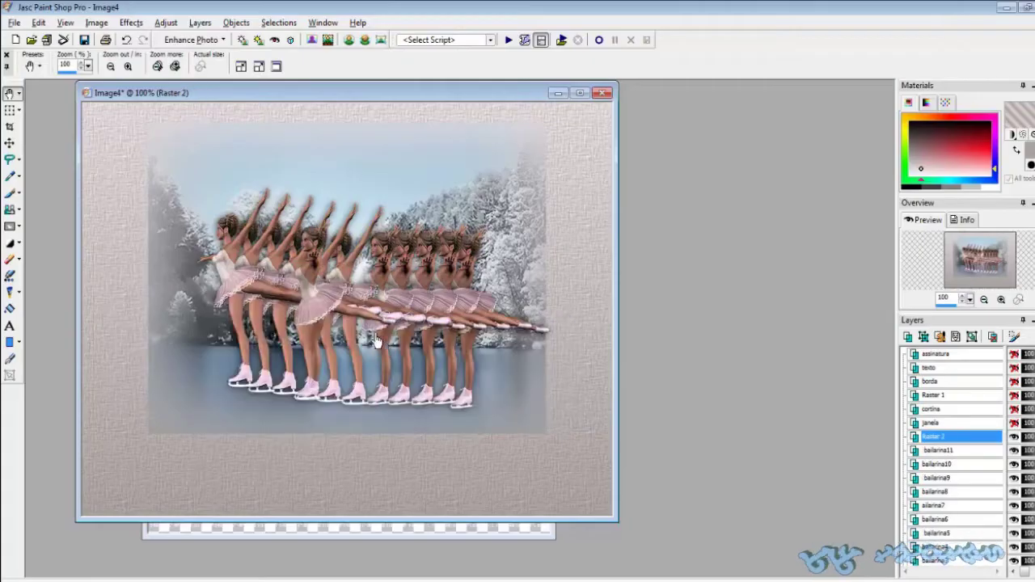
Apply a black Drop Shadow to the pasted dancer with vertical offset 1, horizontal offset -1, opacity 65 and blur 15
{"action": "left_click", "coordinate": [131, 23]}
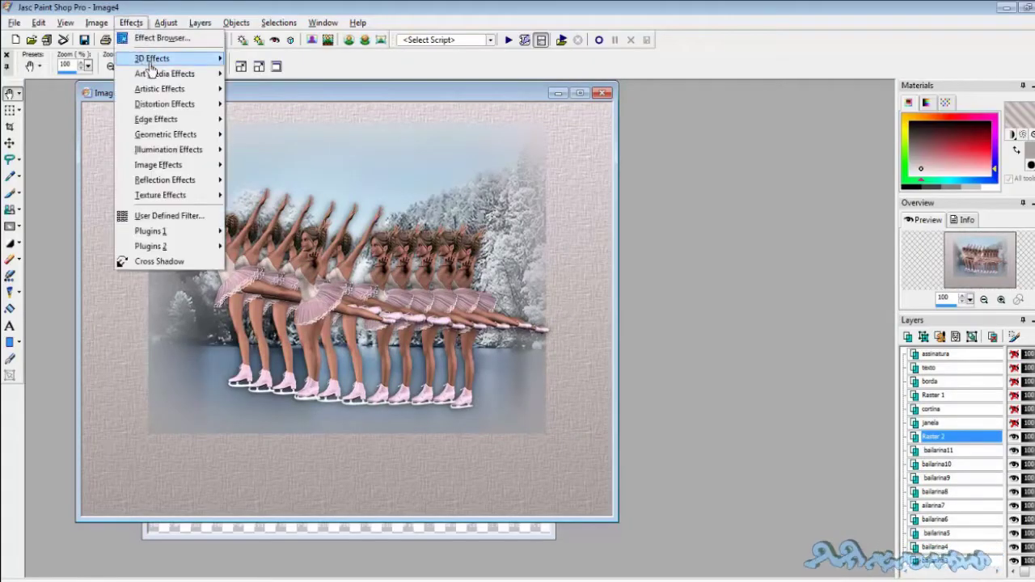
{"action": "mouse_move", "coordinate": [151, 60]}
{"action": "left_click", "coordinate": [263, 104]}
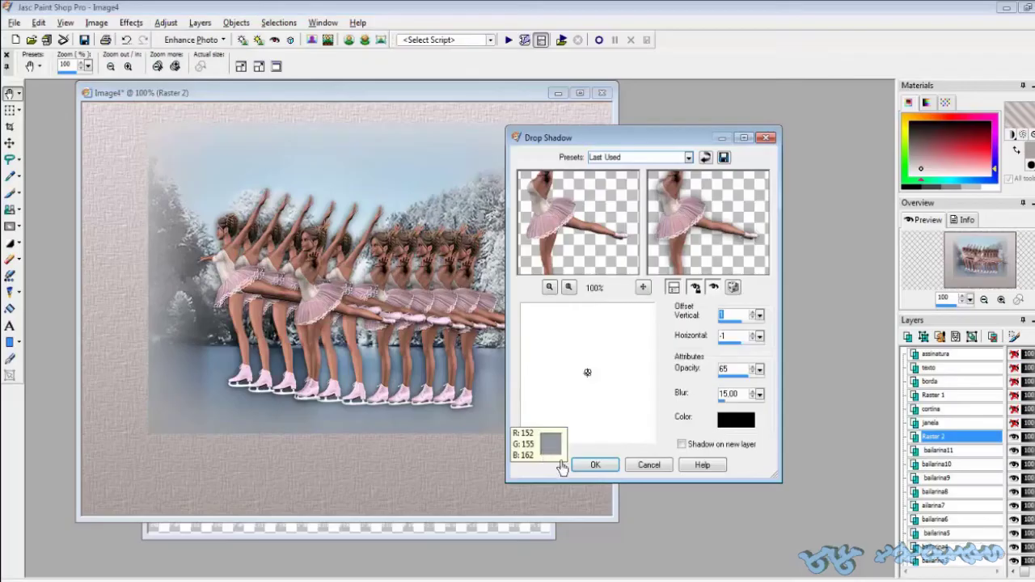
{"action": "left_click", "coordinate": [594, 466]}
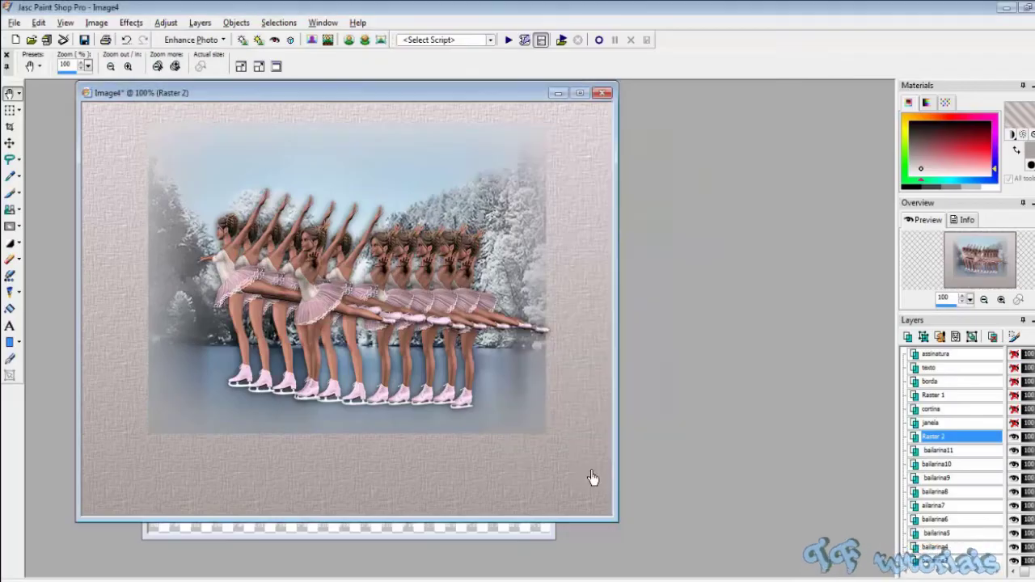
Rename the pasted dancer's layer bailarina12 and place the dancer just left of the row
{"action": "double_click", "coordinate": [950, 440]}
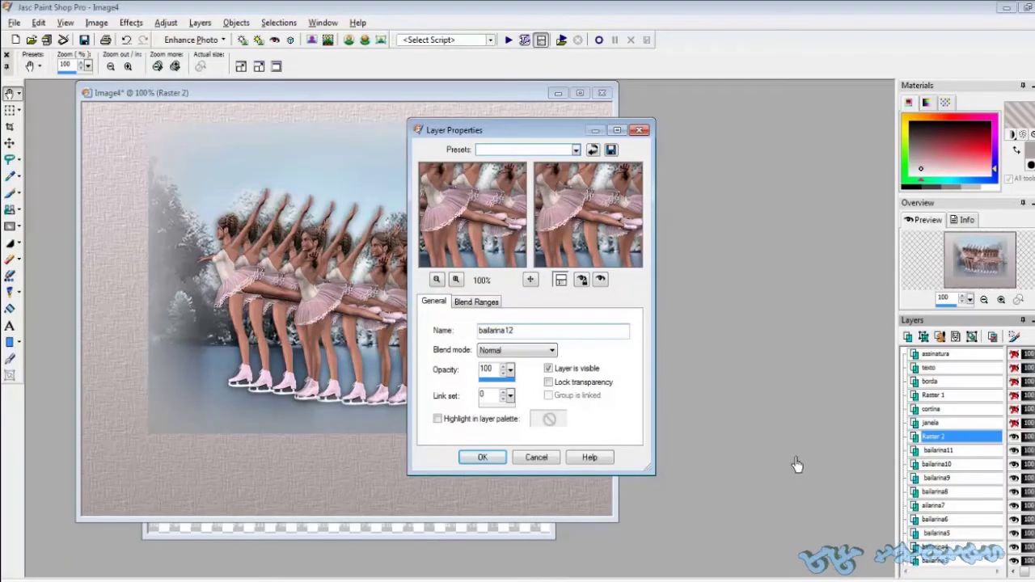
{"action": "key", "text": "Return"}
{"action": "key", "text": "m"}
{"action": "left_click_drag", "start_coordinate": [342, 312], "coordinate": [242, 299]}
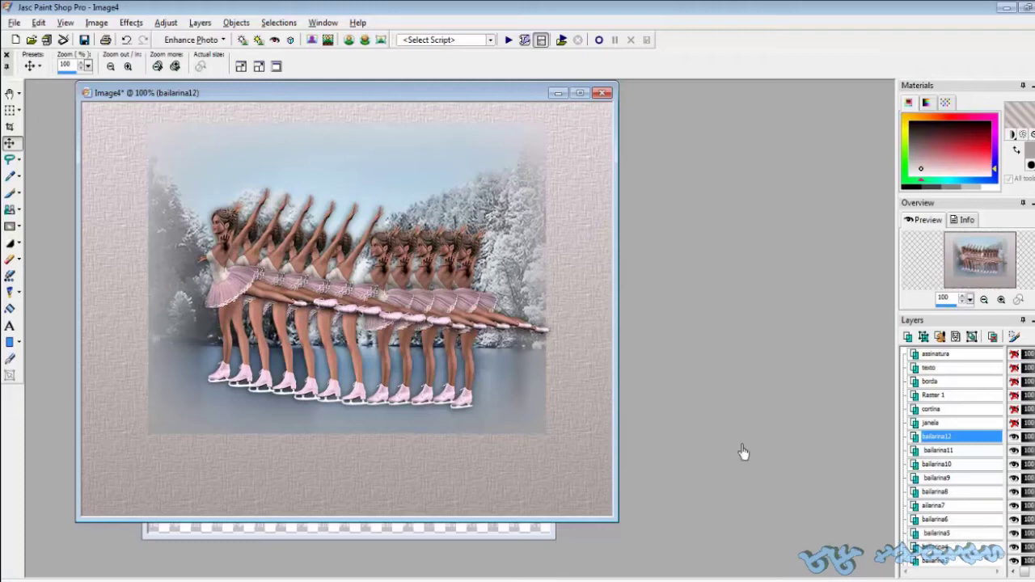
Duplicate the bailarina12 layer as bailarina13 and place the new dancer just left of the row
{"action": "right_click", "coordinate": [951, 441]}
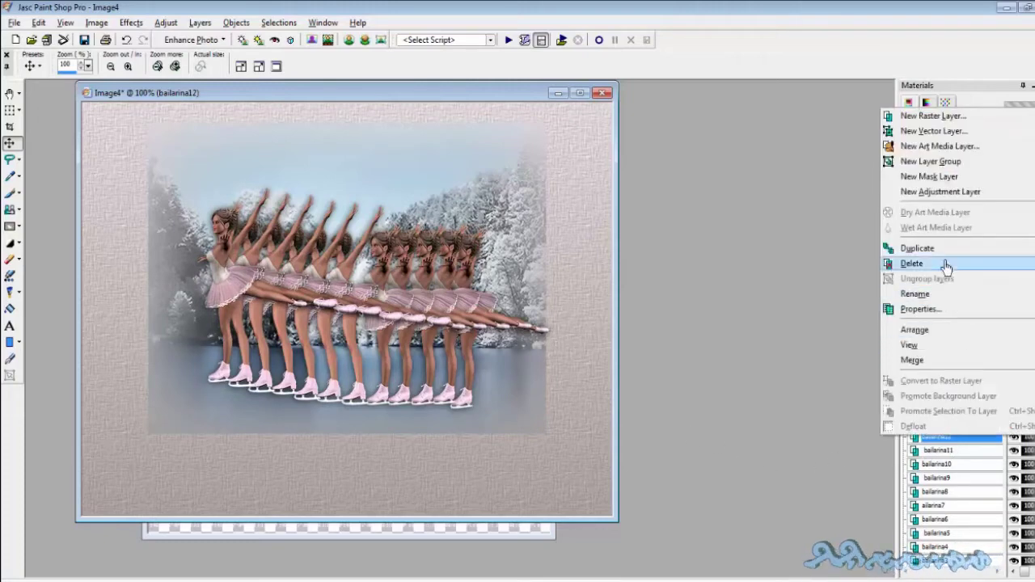
{"action": "left_click", "coordinate": [912, 251]}
{"action": "double_click", "coordinate": [954, 436]}
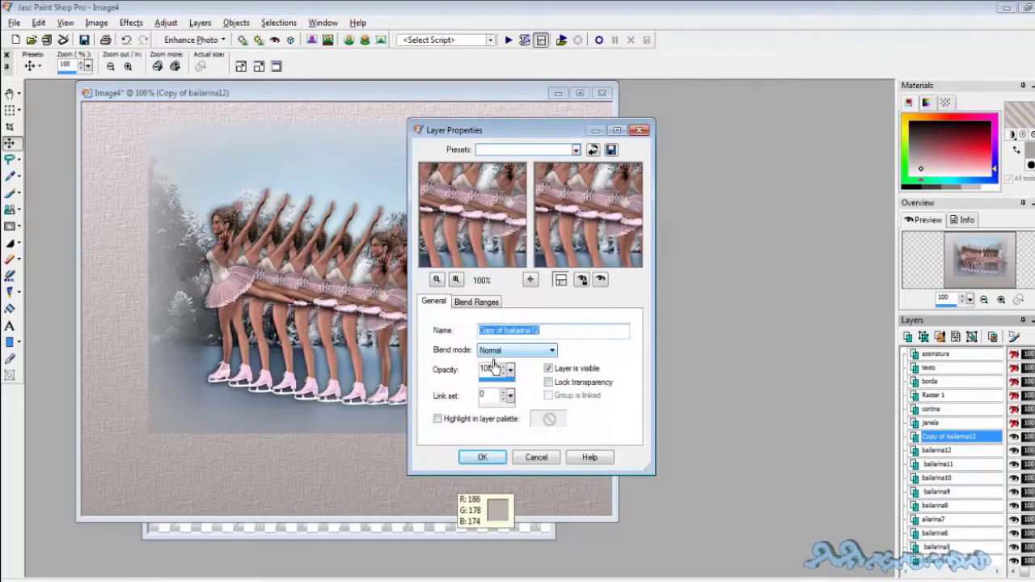
{"action": "type", "text": "bailarina"}
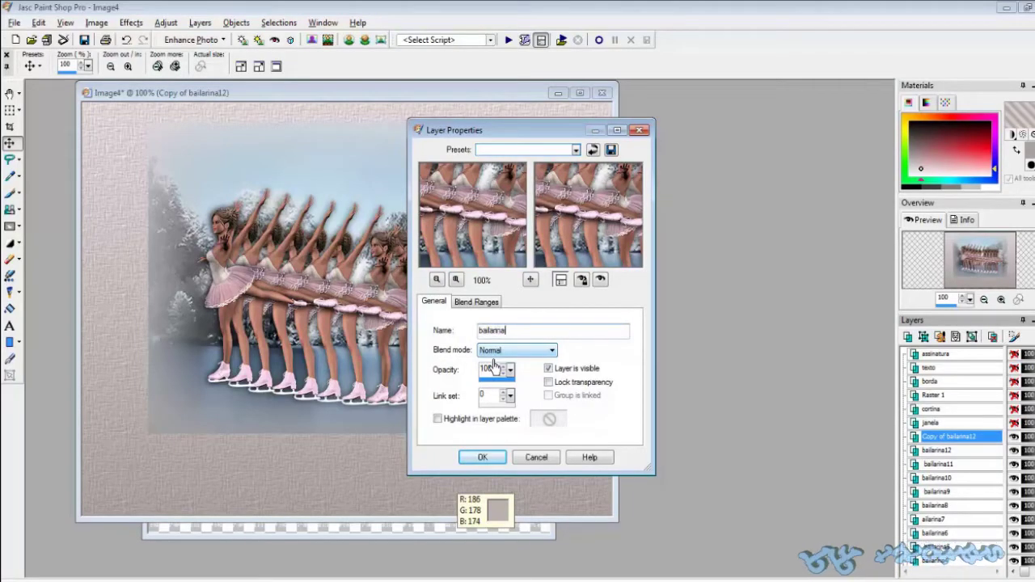
{"action": "key", "text": "Return"}
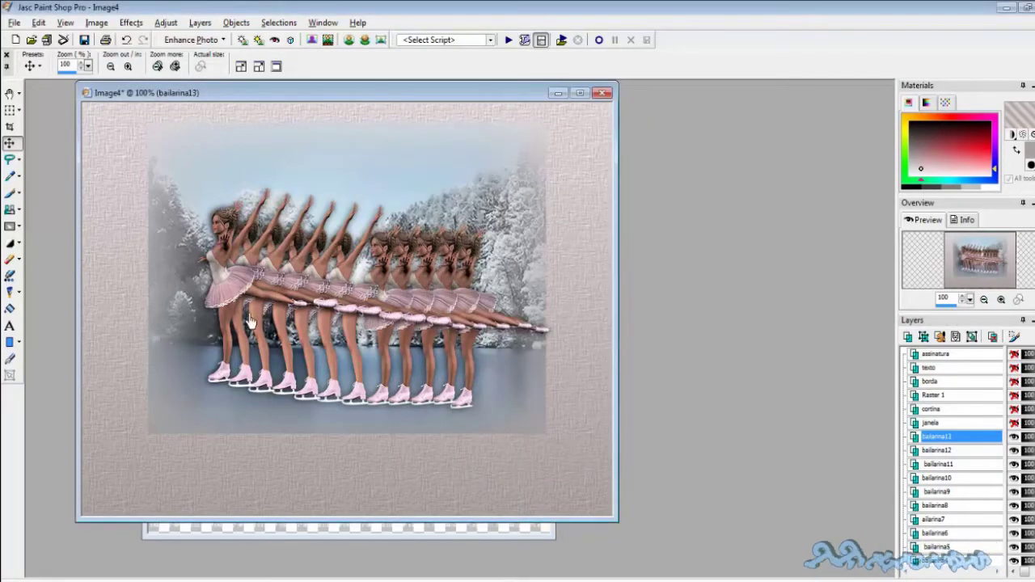
{"action": "left_click_drag", "start_coordinate": [240, 310], "coordinate": [224, 302]}
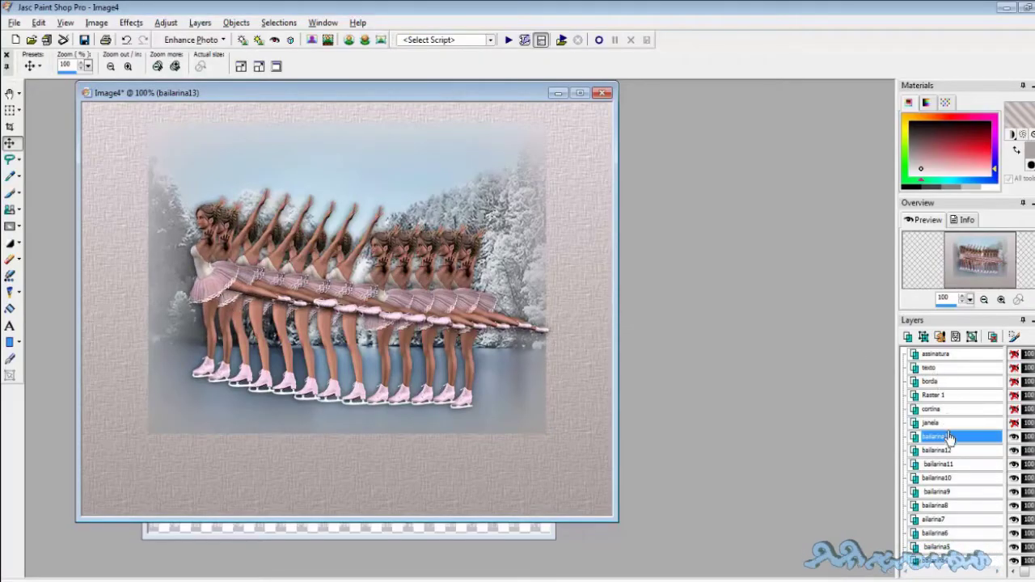
Duplicate the bailarina13 layer as bailarina14 and place the new dancer just left of the row
{"action": "right_click", "coordinate": [981, 435]}
{"action": "left_click", "coordinate": [921, 248]}
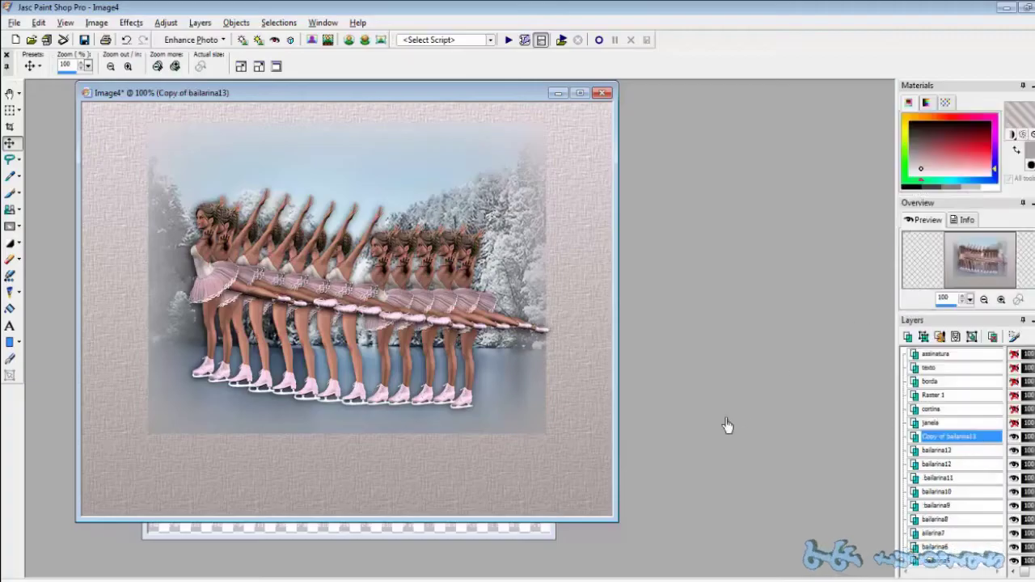
{"action": "double_click", "coordinate": [961, 440]}
{"action": "key", "text": "BackSpace"}
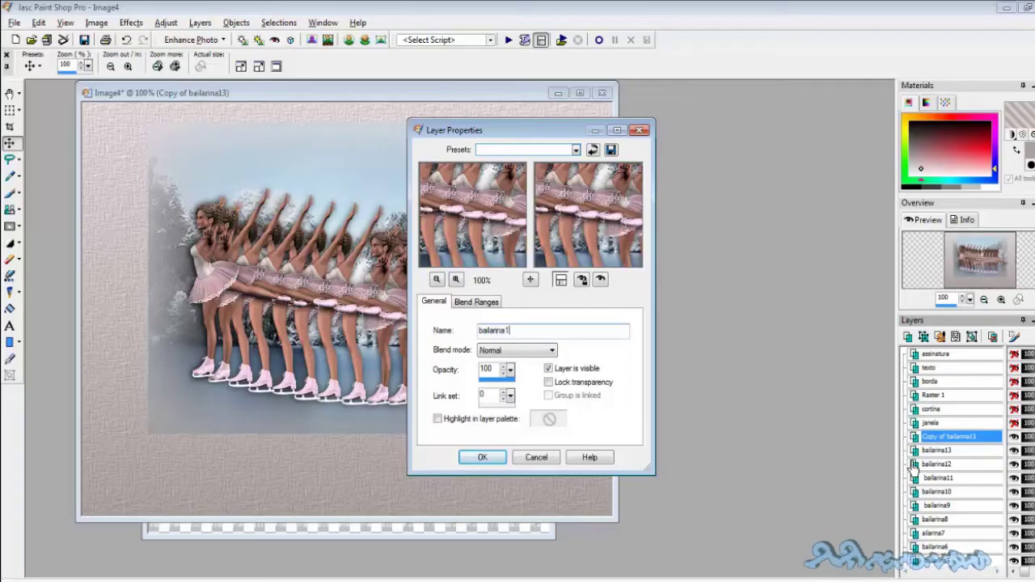
{"action": "type", "text": "bailarina14"}
{"action": "key", "text": "Return"}
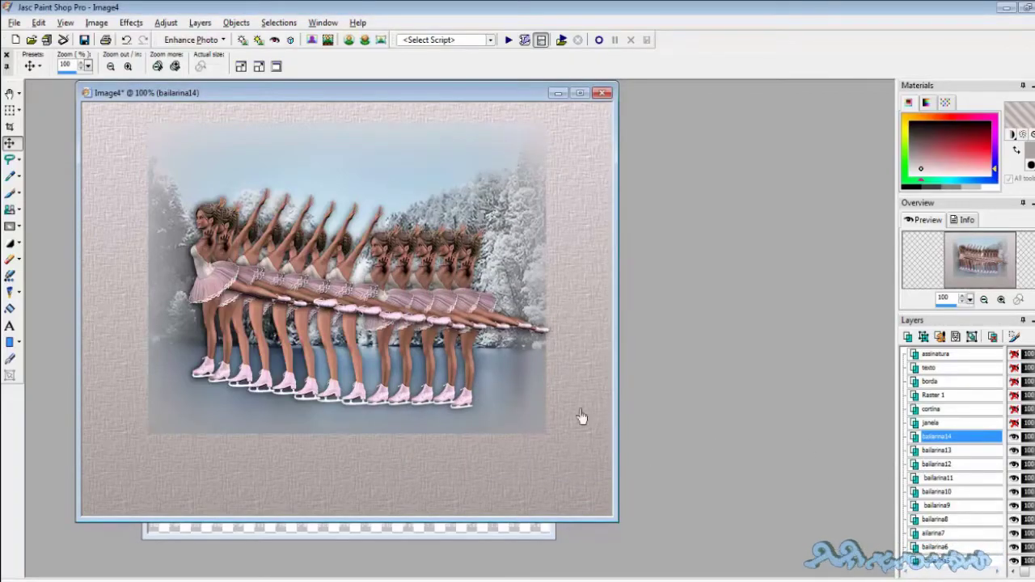
{"action": "left_click_drag", "start_coordinate": [230, 292], "coordinate": [209, 287]}
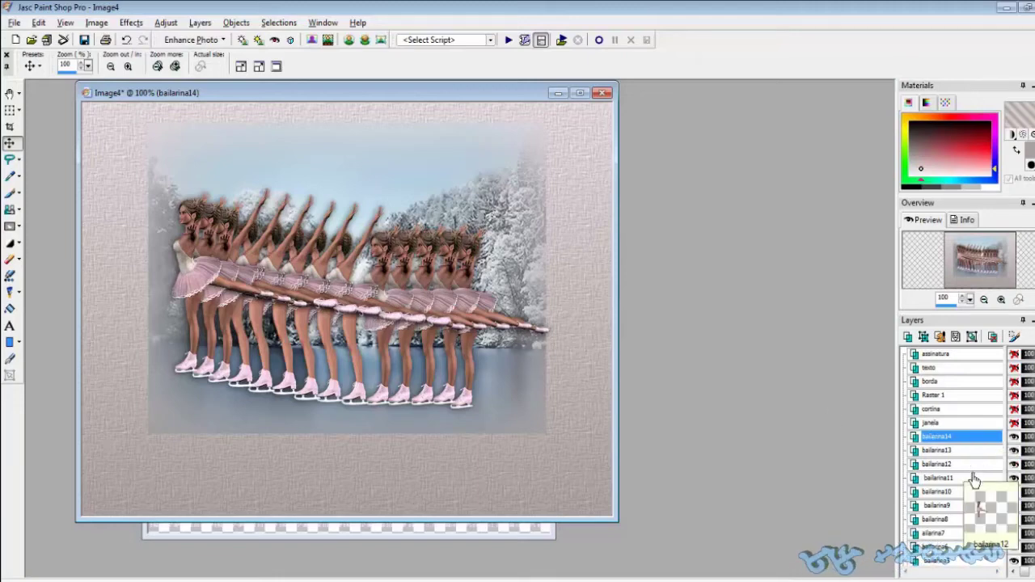
{"action": "scroll", "coordinate": [994, 431], "scroll_direction": "down", "scroll_amount": 2}
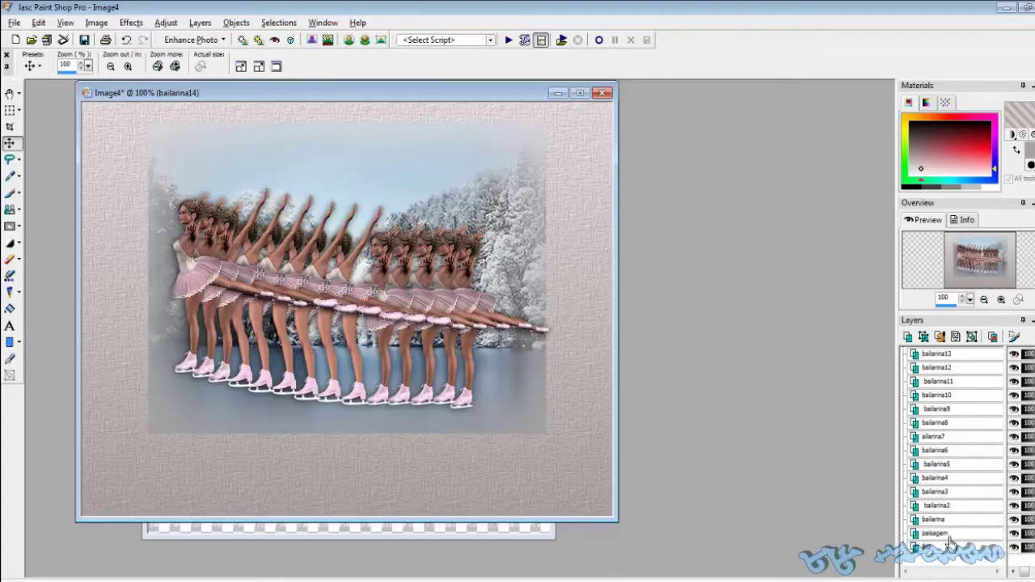
{"action": "scroll", "coordinate": [1023, 508], "scroll_direction": "up", "scroll_amount": 2}
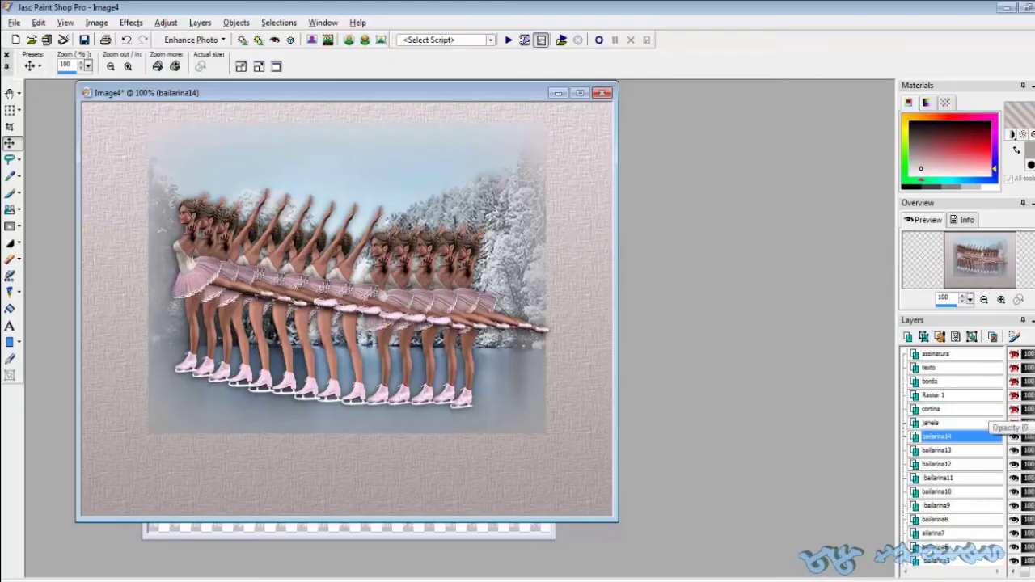
Switch to the neve image and copy its neve1 layer
{"action": "mouse_move", "coordinate": [999, 443]}
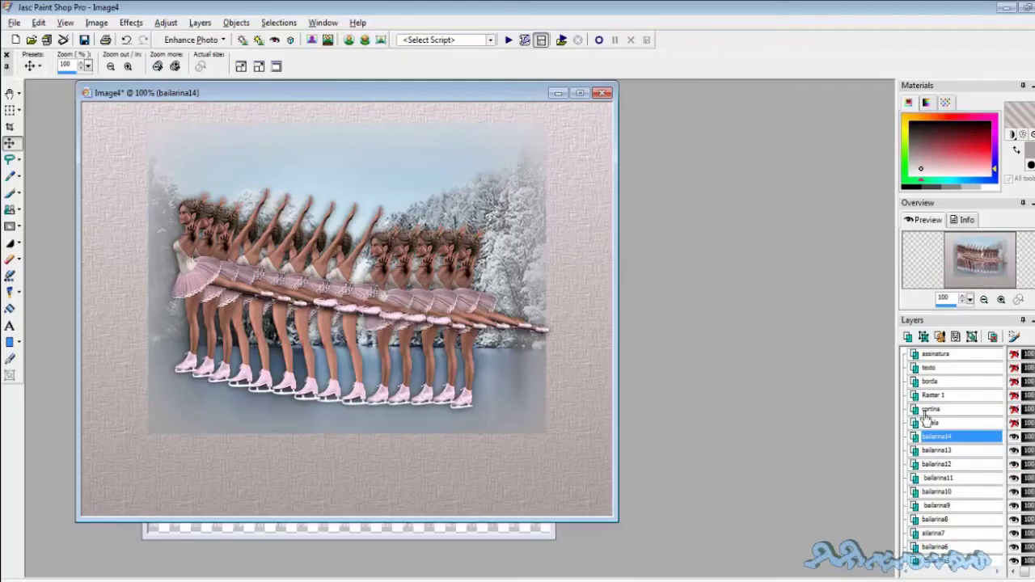
{"action": "left_click", "coordinate": [322, 22]}
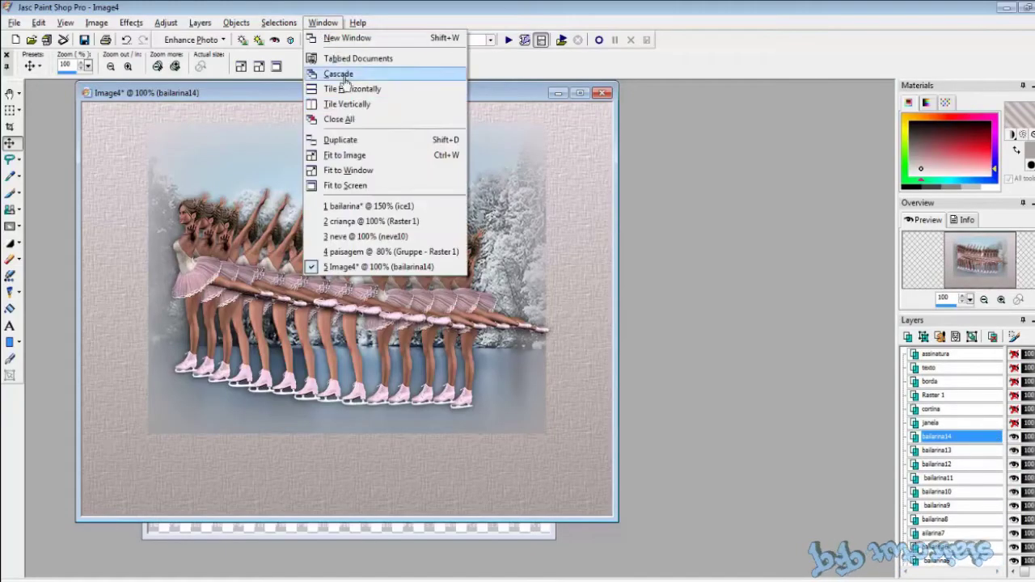
{"action": "left_click", "coordinate": [363, 237]}
{"action": "scroll", "coordinate": [355, 257], "scroll_direction": "down", "scroll_amount": 2}
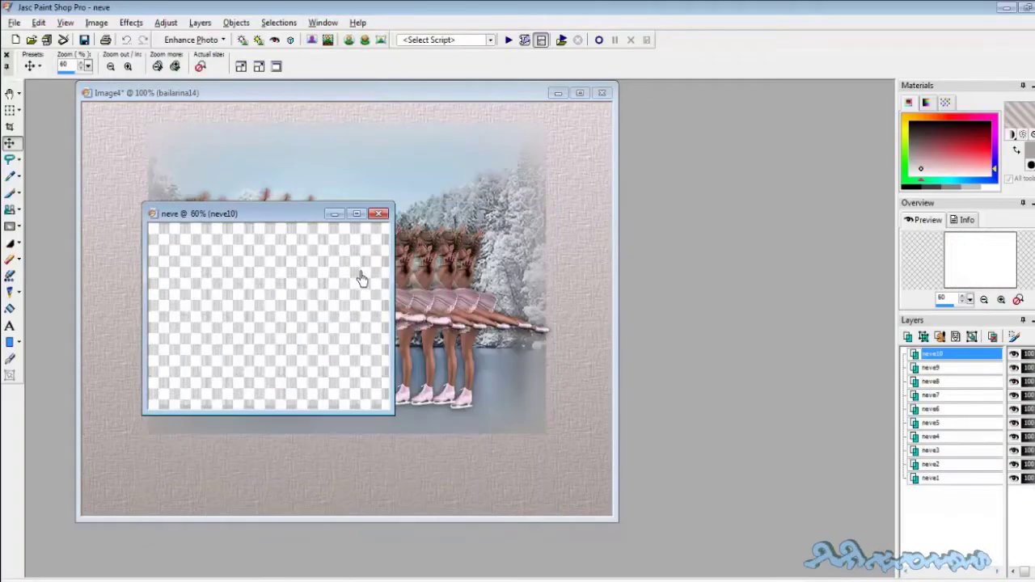
{"action": "left_click", "coordinate": [932, 480]}
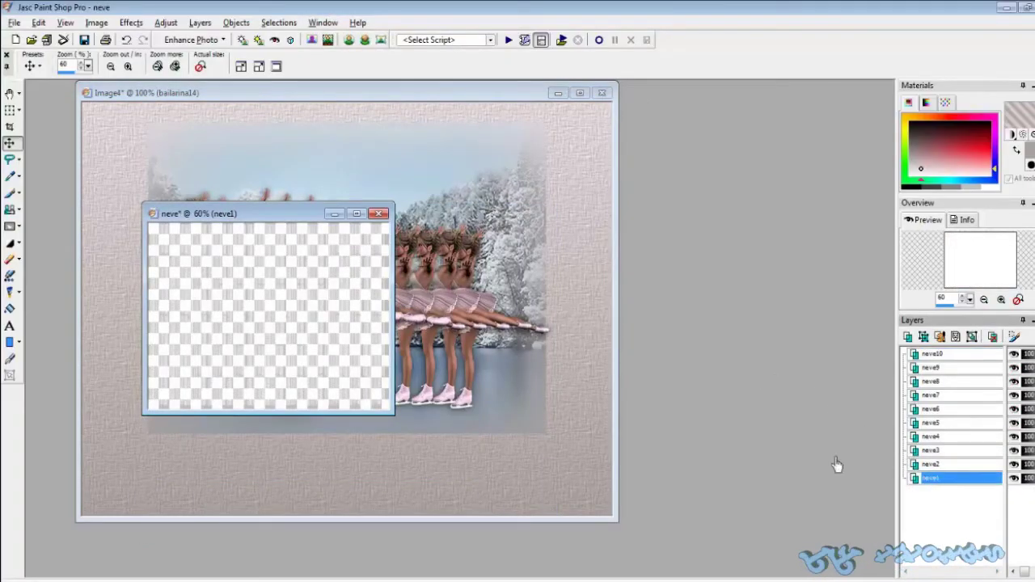
{"action": "left_click", "coordinate": [10, 93]}
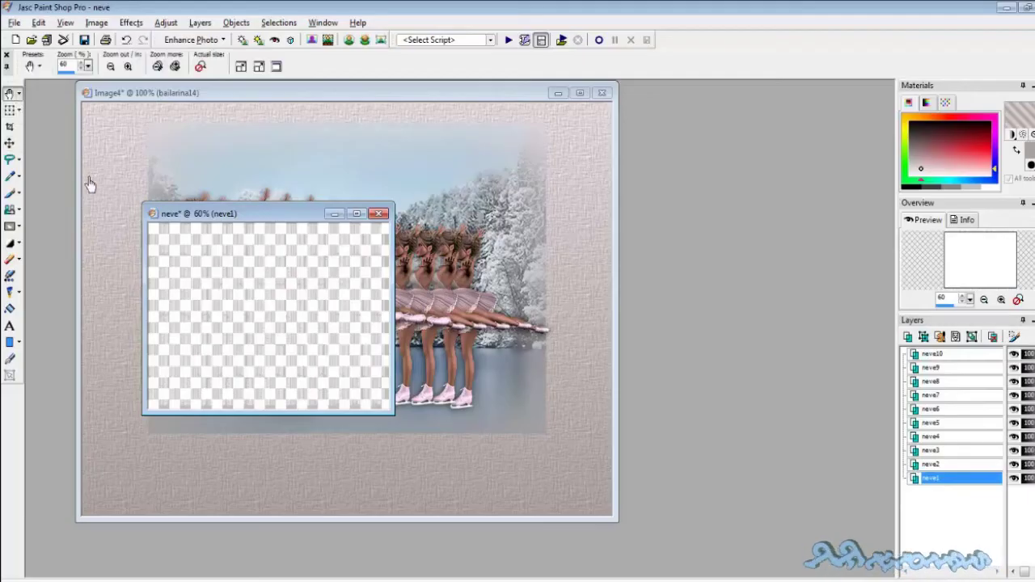
{"action": "right_click", "coordinate": [229, 291]}
{"action": "left_click", "coordinate": [251, 302]}
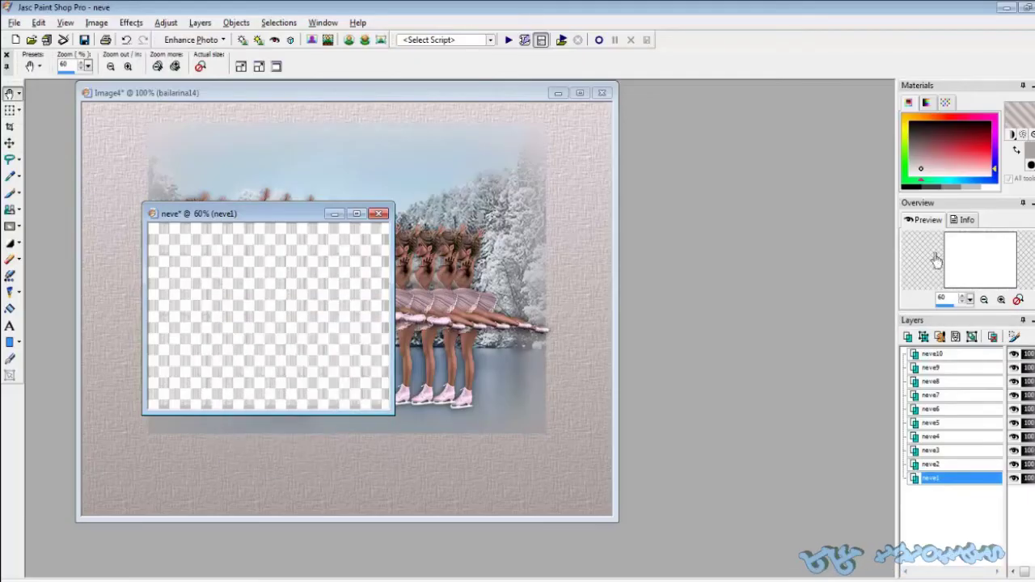
Paste the copied snow into Image4 as a new layer directly above bailarina14
{"action": "left_click", "coordinate": [495, 108]}
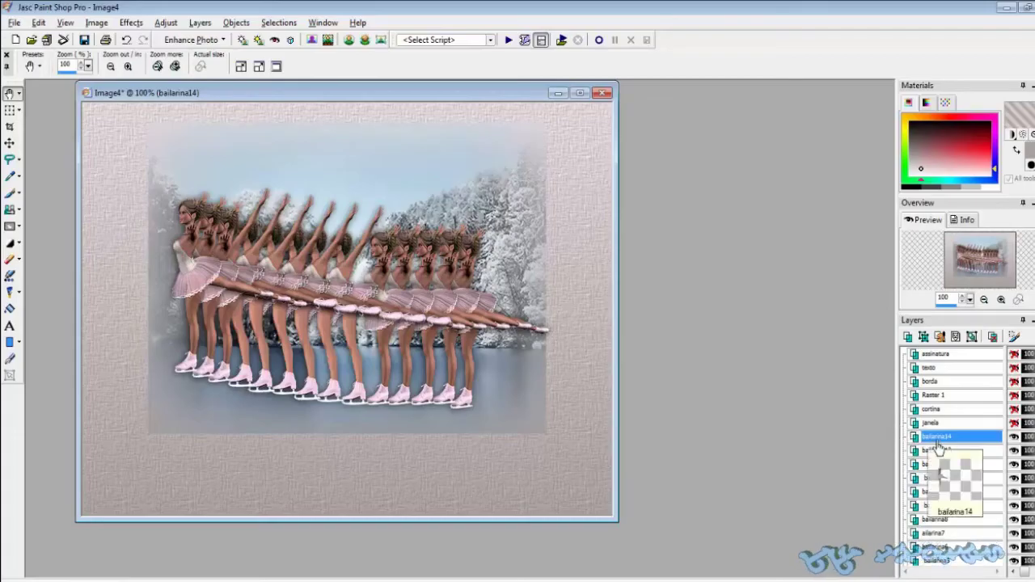
{"action": "right_click", "coordinate": [239, 231]}
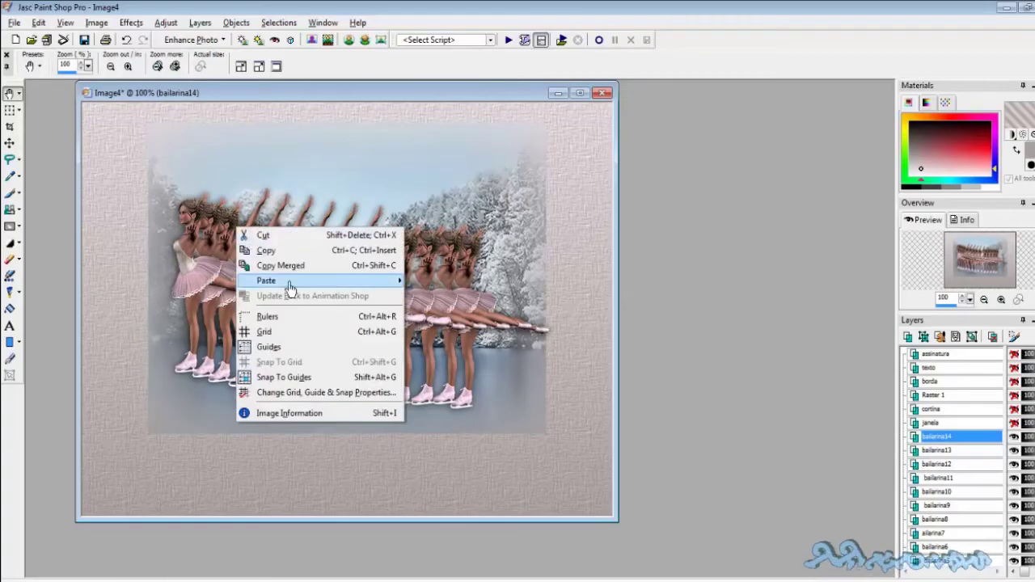
{"action": "mouse_move", "coordinate": [307, 281]}
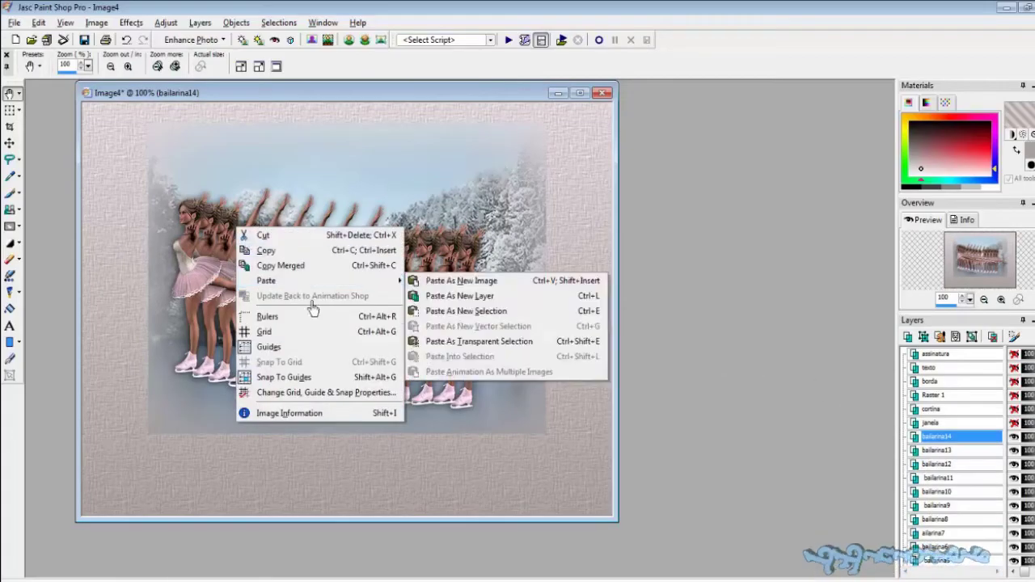
{"action": "left_click", "coordinate": [453, 299]}
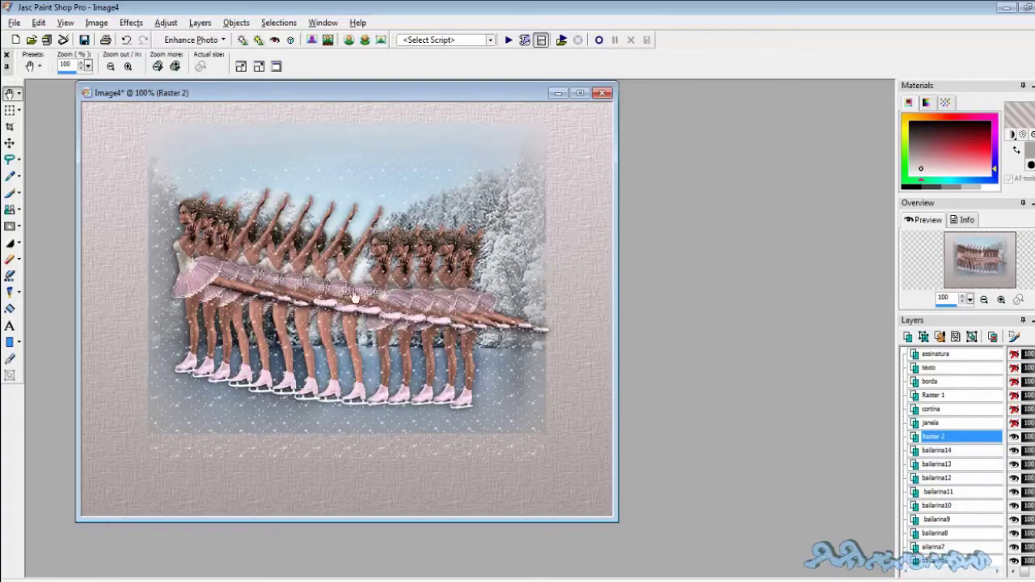
Move the pasted snow up until it fits the winter landscape and rename its layer neve
{"action": "key", "text": "m"}
{"action": "scroll", "coordinate": [422, 457], "scroll_direction": "up", "scroll_amount": 1}
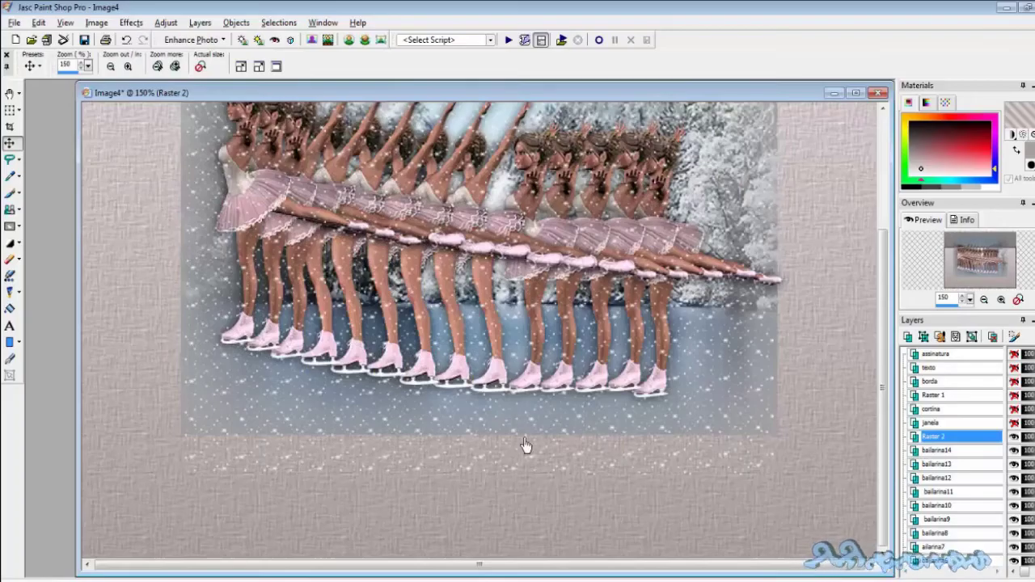
{"action": "scroll", "coordinate": [520, 421], "scroll_direction": "down", "scroll_amount": 1}
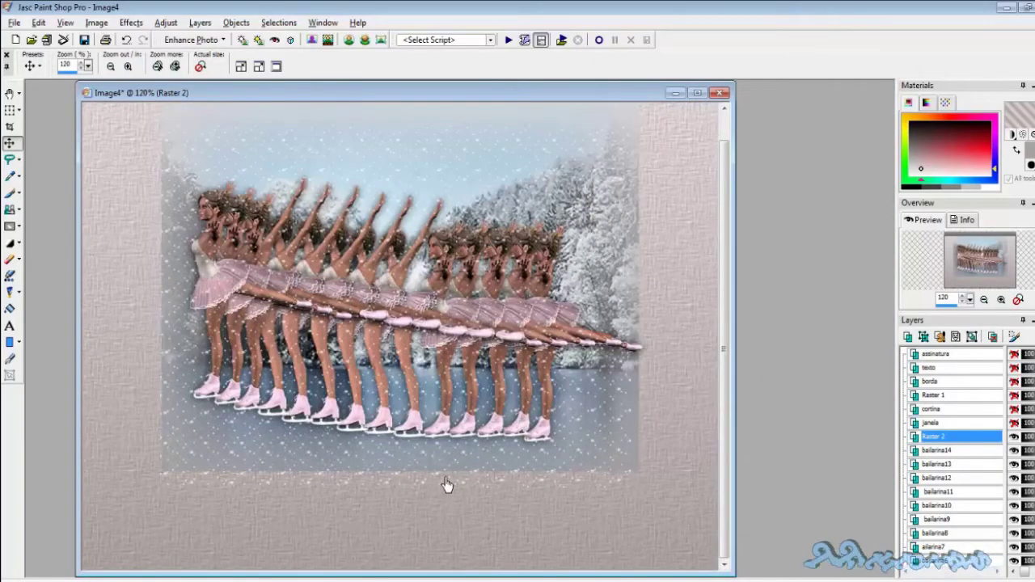
{"action": "scroll", "coordinate": [442, 460], "scroll_direction": "down", "scroll_amount": 1}
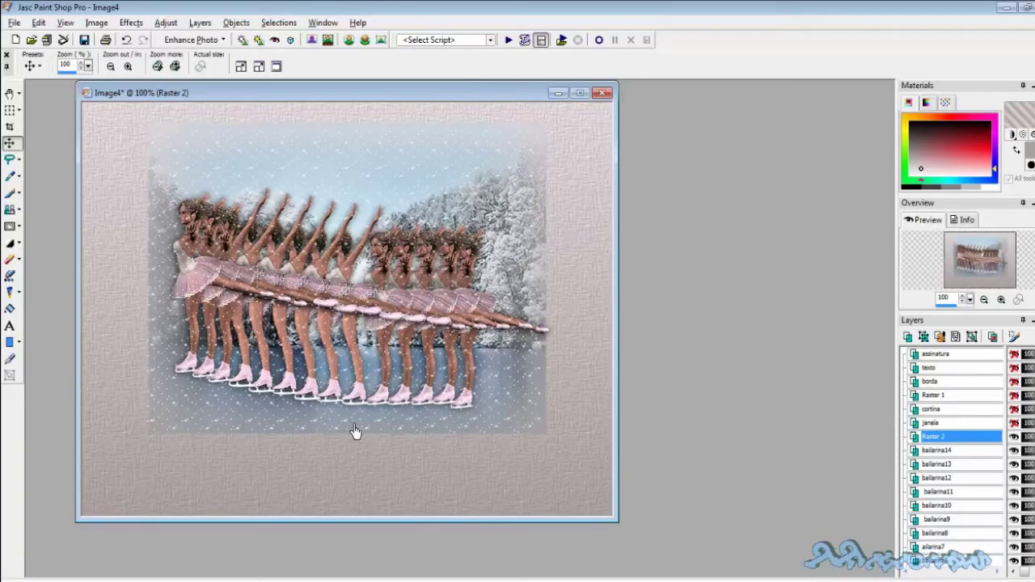
{"action": "double_click", "coordinate": [950, 440]}
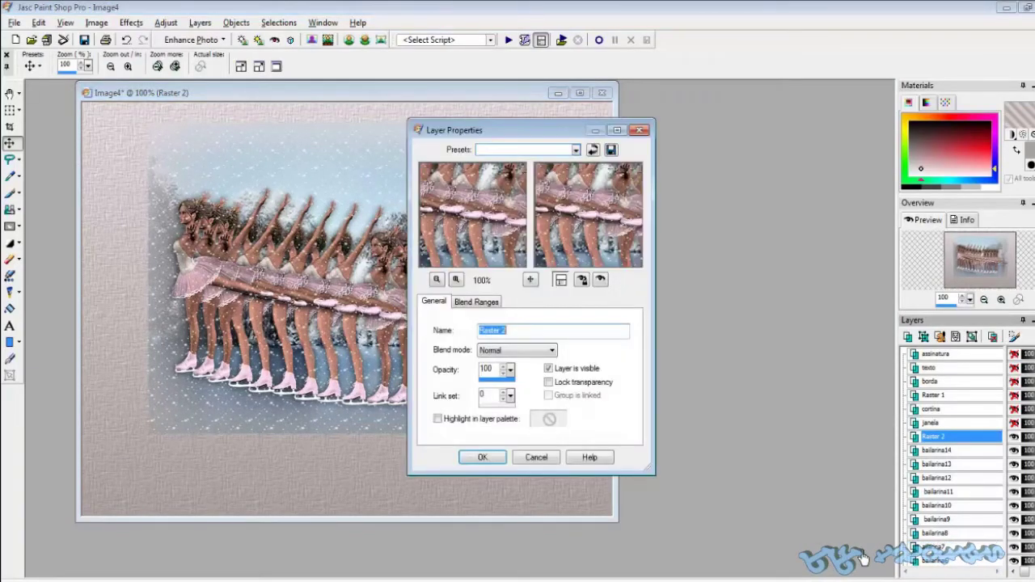
{"action": "type", "text": "neve"}
{"action": "key", "text": "Return"}
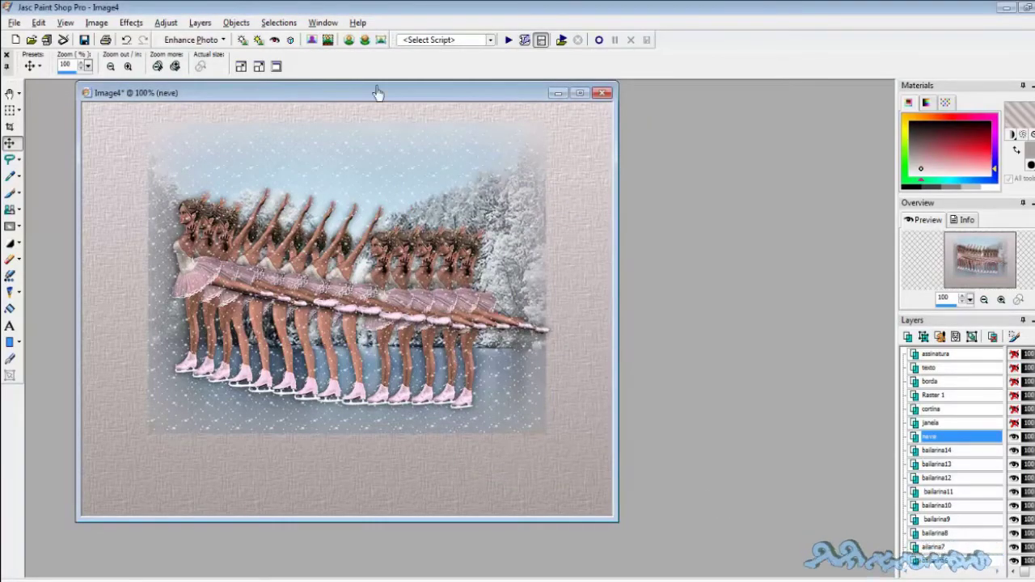
Copy the neve2 layer from the neve image, and in Image4 hide neve and paste the copy as a new layer above it
{"action": "left_click", "coordinate": [322, 23]}
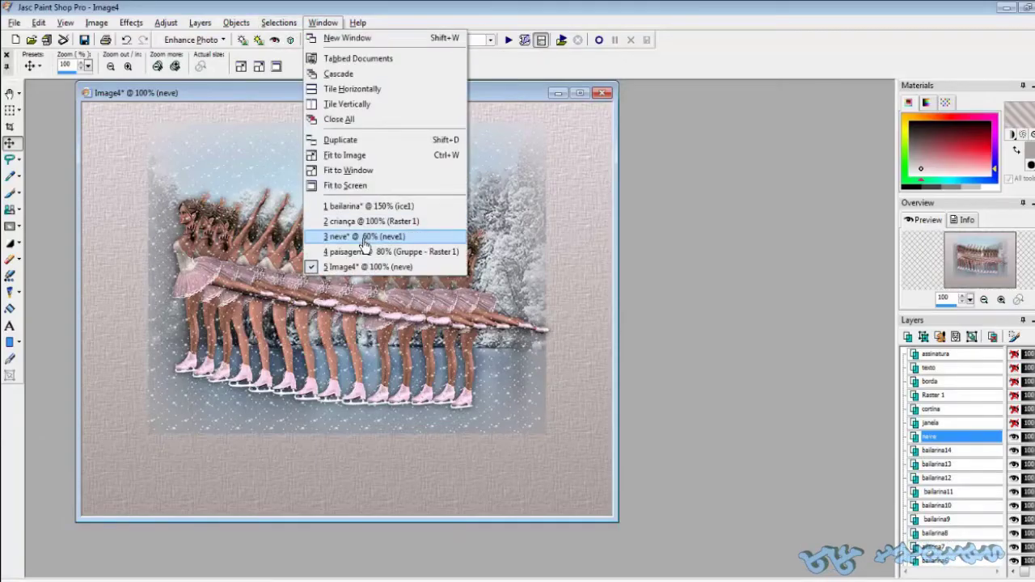
{"action": "left_click", "coordinate": [365, 242]}
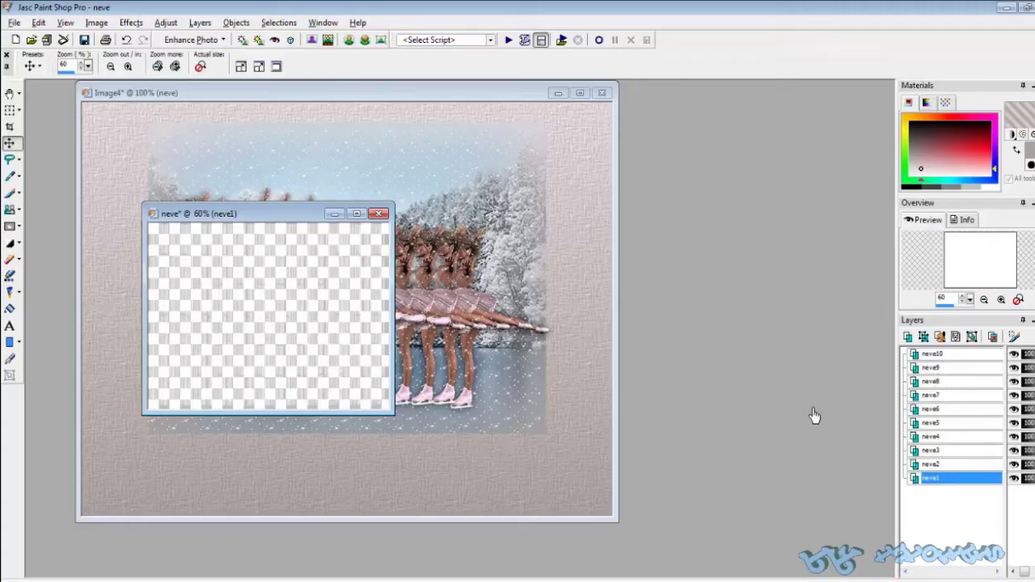
{"action": "mouse_move", "coordinate": [938, 468]}
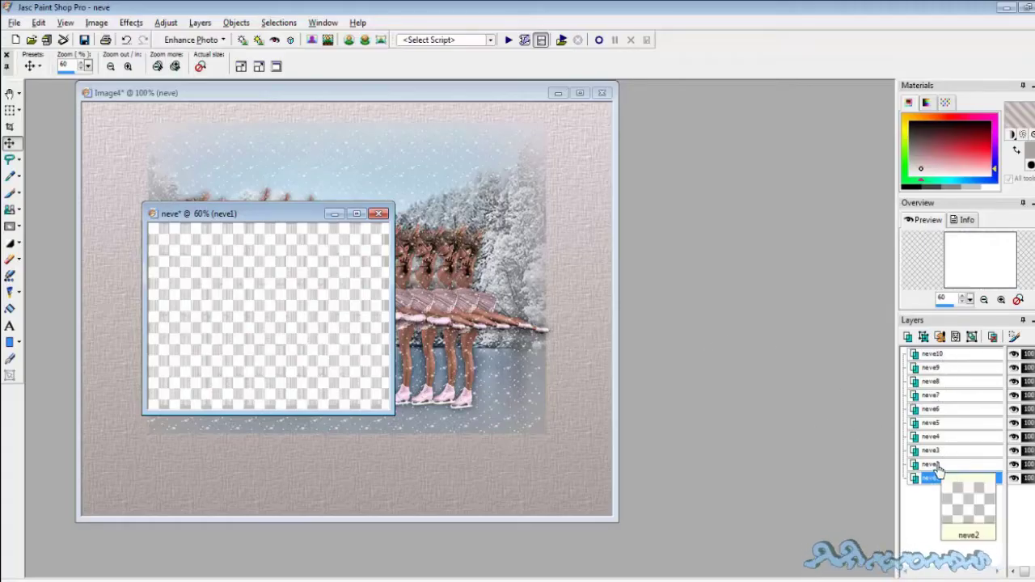
{"action": "key", "text": "a"}
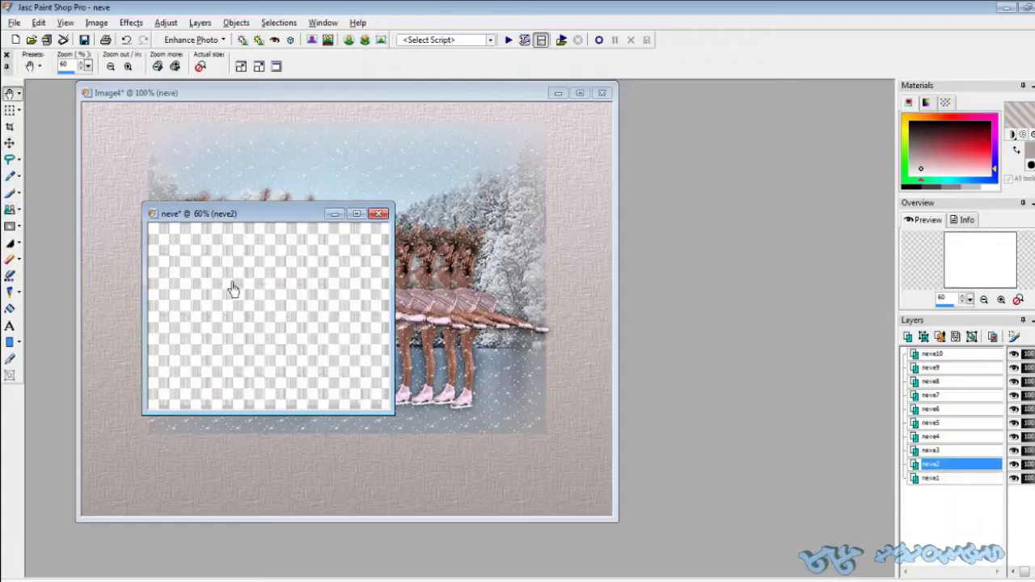
{"action": "key", "text": "ctrl+F4"}
{"action": "right_click", "coordinate": [241, 169]}
{"action": "mouse_move", "coordinate": [363, 221]}
{"action": "left_click", "coordinate": [473, 242]}
Align the newly pasted snow with the winter landscape and rename its layer neve2
{"action": "key", "text": "m"}
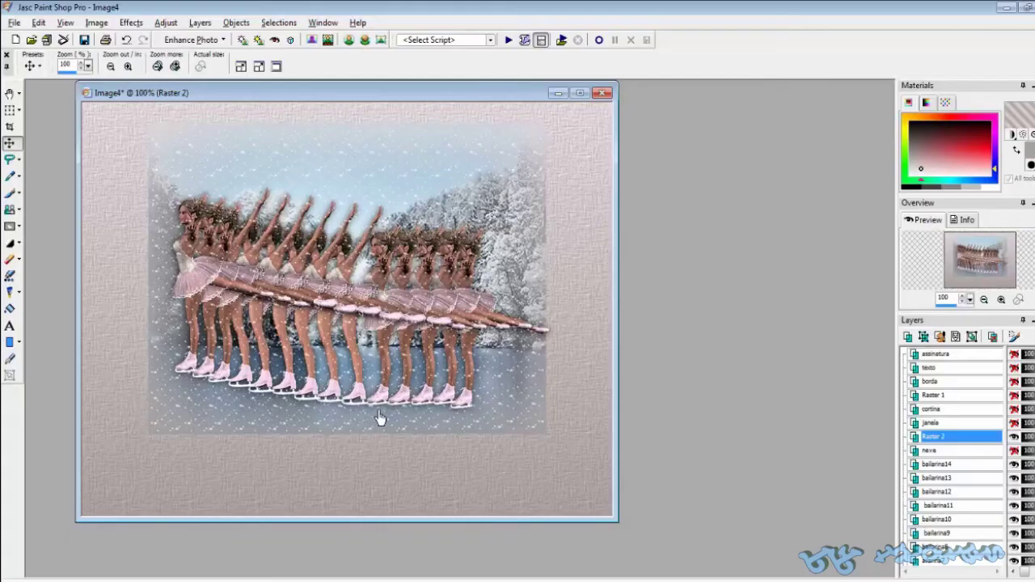
{"action": "double_click", "coordinate": [956, 442]}
{"action": "type", "text": "neve2"}
{"action": "key", "text": "Return"}
Copy the neve3 layer from the neve image, and in Image4 hide neve2 and paste the copy as a new layer above it
{"action": "left_click", "coordinate": [323, 21]}
{"action": "left_click", "coordinate": [364, 236]}
{"action": "right_click", "coordinate": [210, 267]}
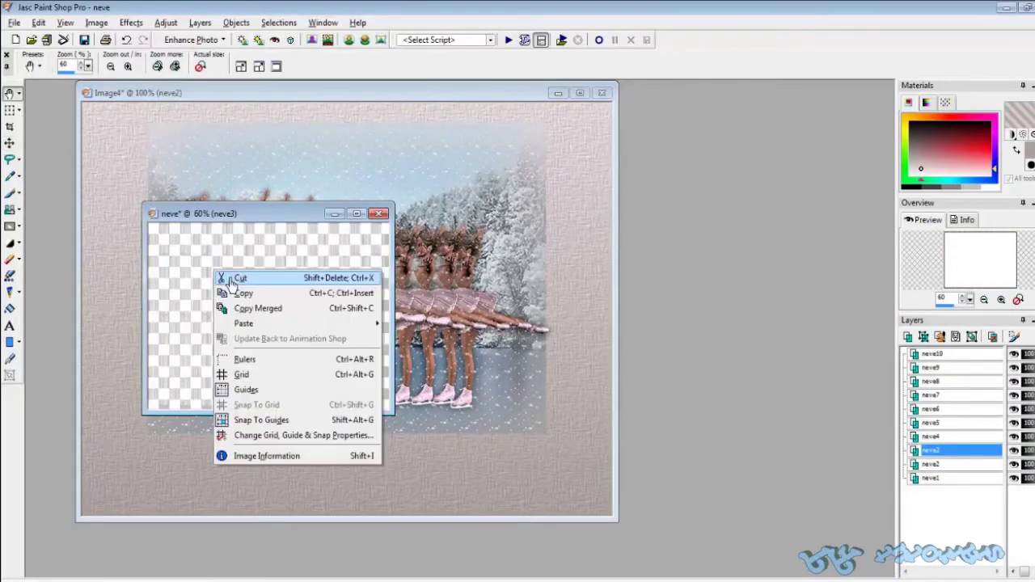
{"action": "left_click", "coordinate": [243, 294]}
{"action": "left_click", "coordinate": [257, 185]}
{"action": "right_click", "coordinate": [255, 184]}
{"action": "left_click", "coordinate": [485, 252]}
Rename the pasted snow layer neve3 and move it up to fit the winter landscape
{"action": "double_click", "coordinate": [956, 437]}
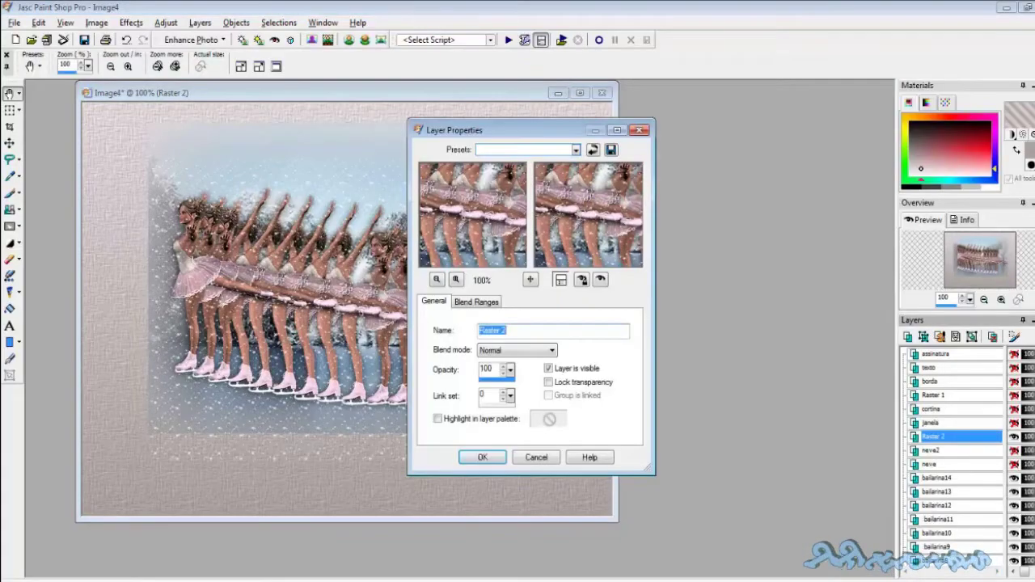
{"action": "key", "text": "Return"}
{"action": "key", "text": "m"}
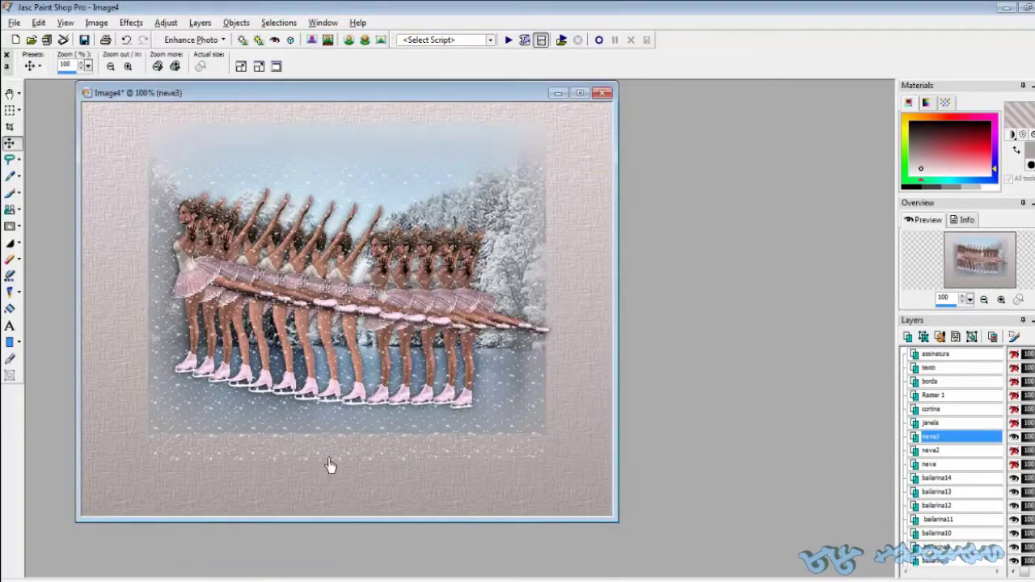
{"action": "left_click_drag", "start_coordinate": [328, 467], "coordinate": [328, 438]}
Copy the neve4 layer from the neve image, and in Image4 hide neve3 and paste the copy as a new layer above it
{"action": "left_click", "coordinate": [323, 23]}
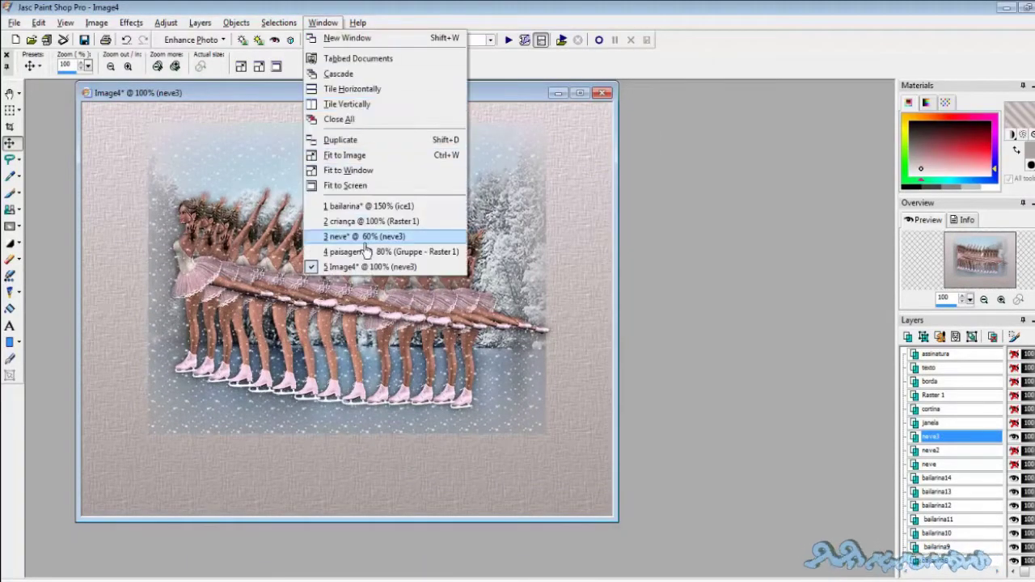
{"action": "left_click", "coordinate": [340, 235]}
{"action": "right_click", "coordinate": [198, 265]}
{"action": "left_click", "coordinate": [227, 285]}
{"action": "right_click", "coordinate": [271, 203]}
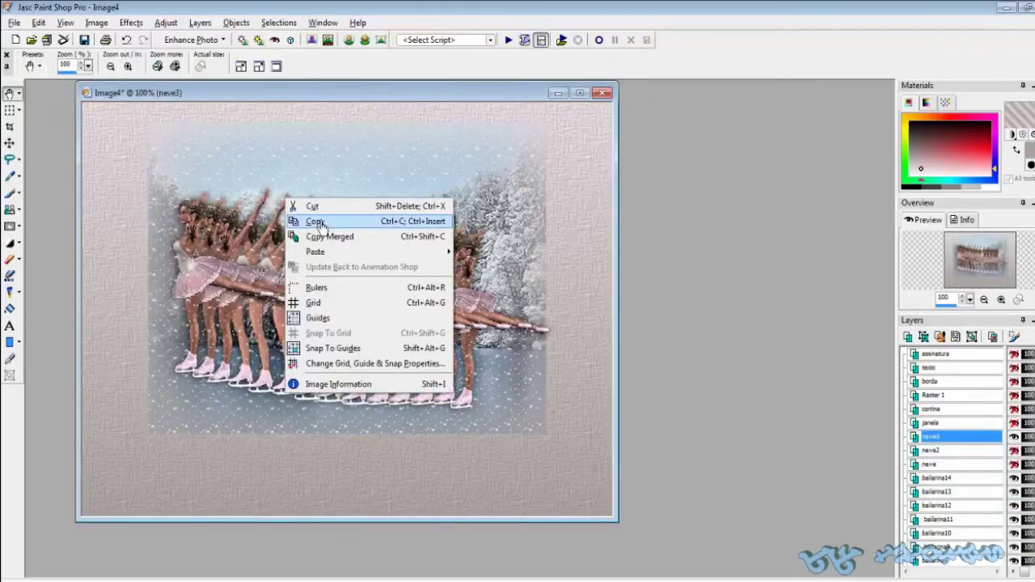
{"action": "left_click", "coordinate": [582, 263]}
Rename the pasted snow layer neve4 and align it with the landscape, undoing the accidental background move
{"action": "double_click", "coordinate": [994, 436]}
{"action": "type", "text": "ne"}
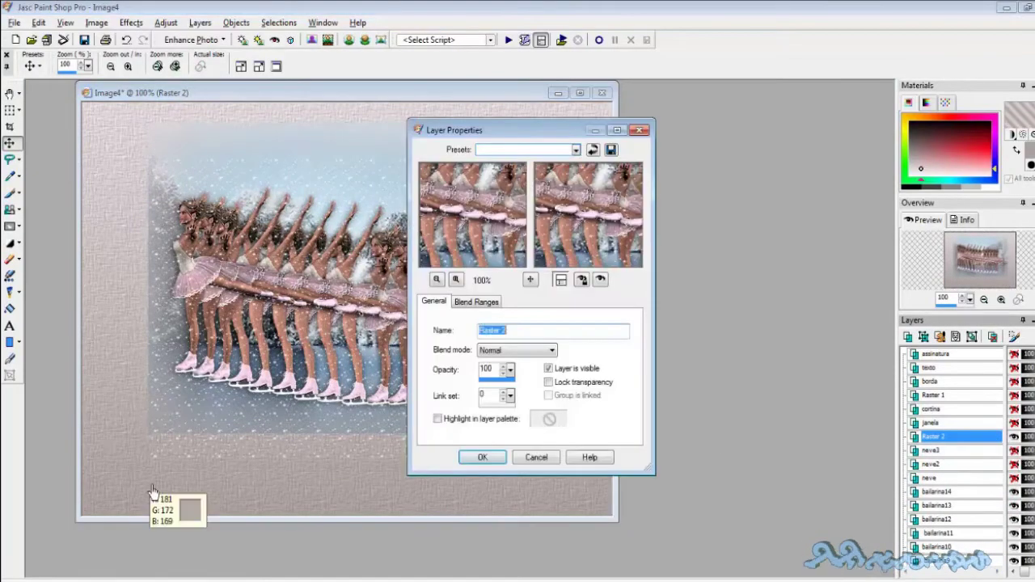
{"action": "type", "text": "ve4"}
{"action": "key", "text": "Return"}
{"action": "left_click", "coordinate": [268, 468]}
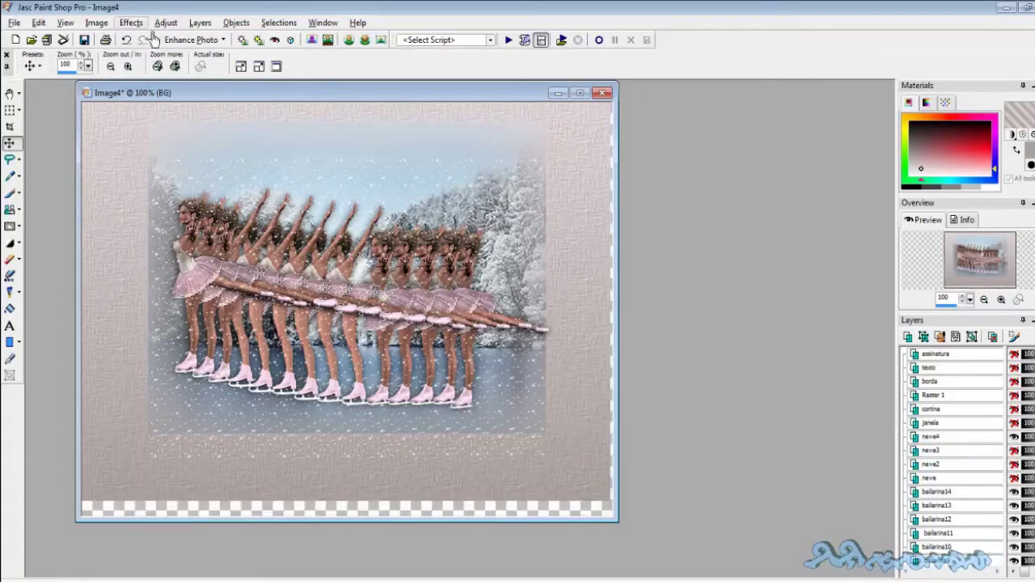
{"action": "key", "text": "ctrl+z"}
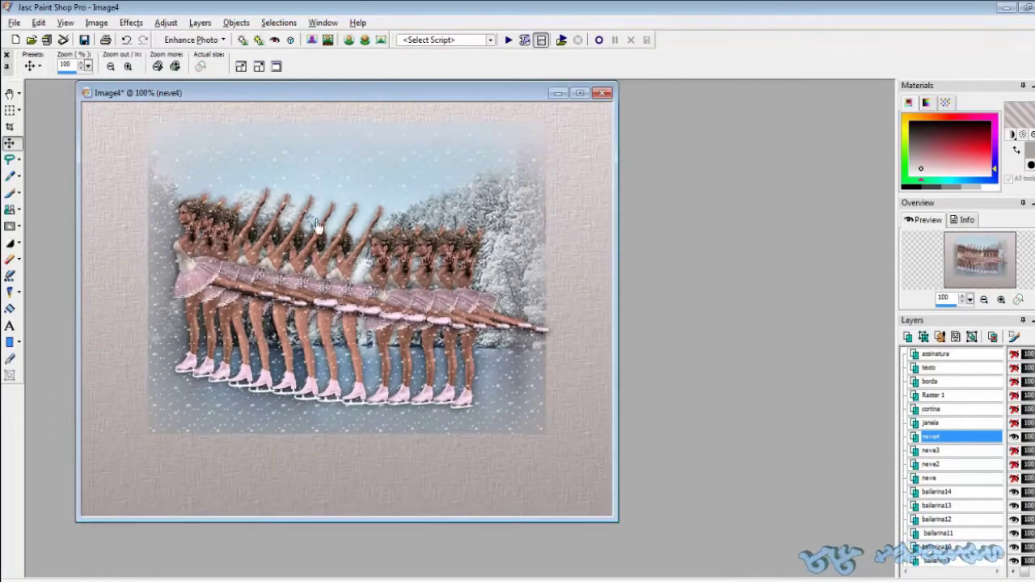
Copy the neve5 layer from the neve image, and in Image4 hide neve4 and paste the copy as a new layer above it
{"action": "left_click", "coordinate": [323, 23]}
{"action": "left_click", "coordinate": [372, 220]}
{"action": "left_click", "coordinate": [10, 93]}
{"action": "right_click", "coordinate": [265, 268]}
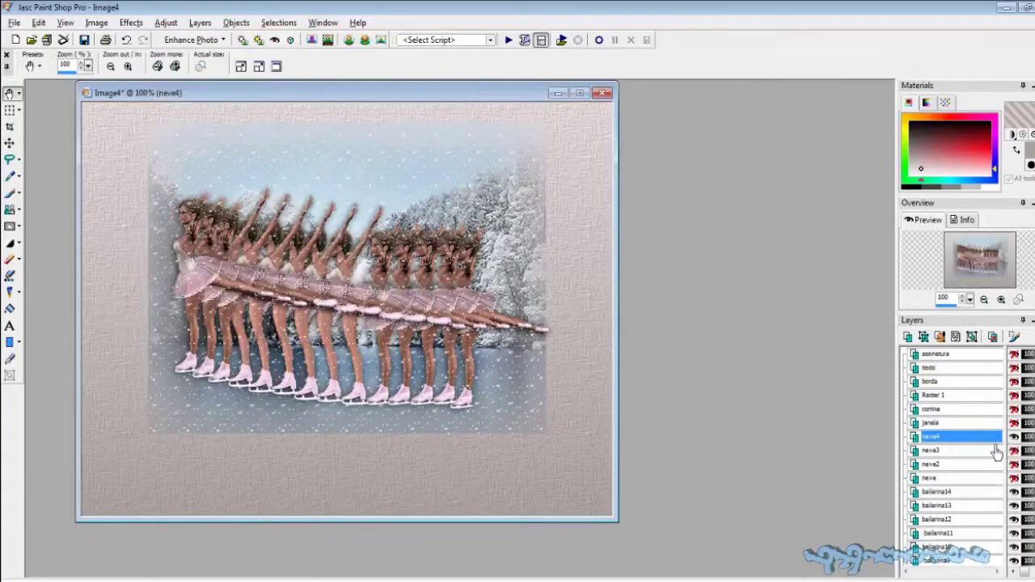
{"action": "right_click", "coordinate": [454, 271]}
{"action": "left_click", "coordinate": [615, 346]}
Rename the pasted snow layer neve5 and align it with the landscape, undoing the stray move
{"action": "double_click", "coordinate": [979, 438]}
{"action": "type", "text": "neve5"}
{"action": "key", "text": "Return"}
{"action": "key", "text": "m"}
{"action": "left_click_drag", "start_coordinate": [480, 474], "coordinate": [485, 460]}
{"action": "key", "text": "ctrl+z"}
Copy the neve6 layer from the neve image, and in Image4 hide neve5 and paste the copy as a new layer above it
{"action": "left_click", "coordinate": [323, 21]}
{"action": "left_click", "coordinate": [364, 217]}
{"action": "key", "text": "a"}
{"action": "right_click", "coordinate": [267, 289]}
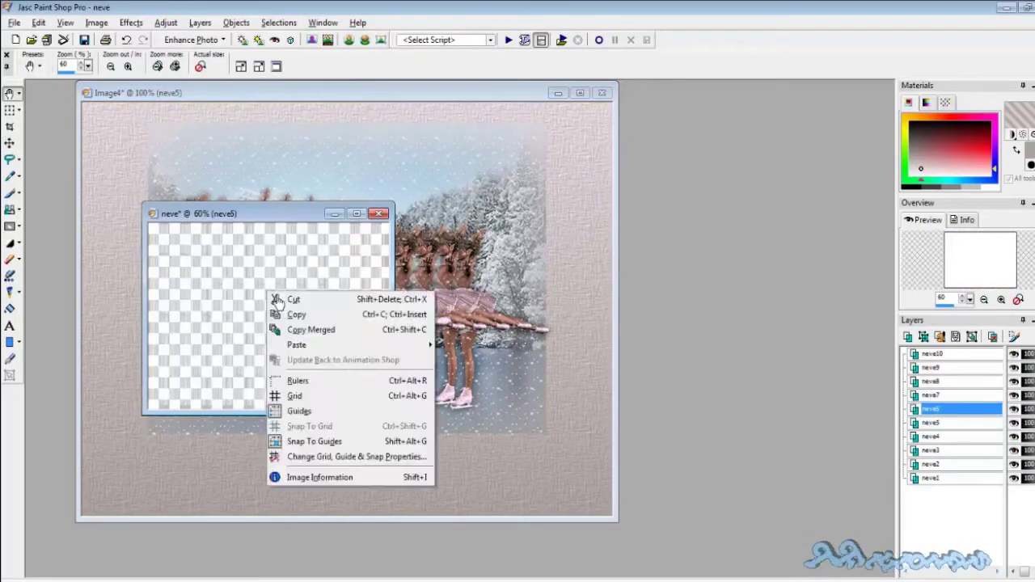
{"action": "left_click", "coordinate": [305, 196]}
{"action": "right_click", "coordinate": [321, 273]}
{"action": "left_click", "coordinate": [555, 328]}
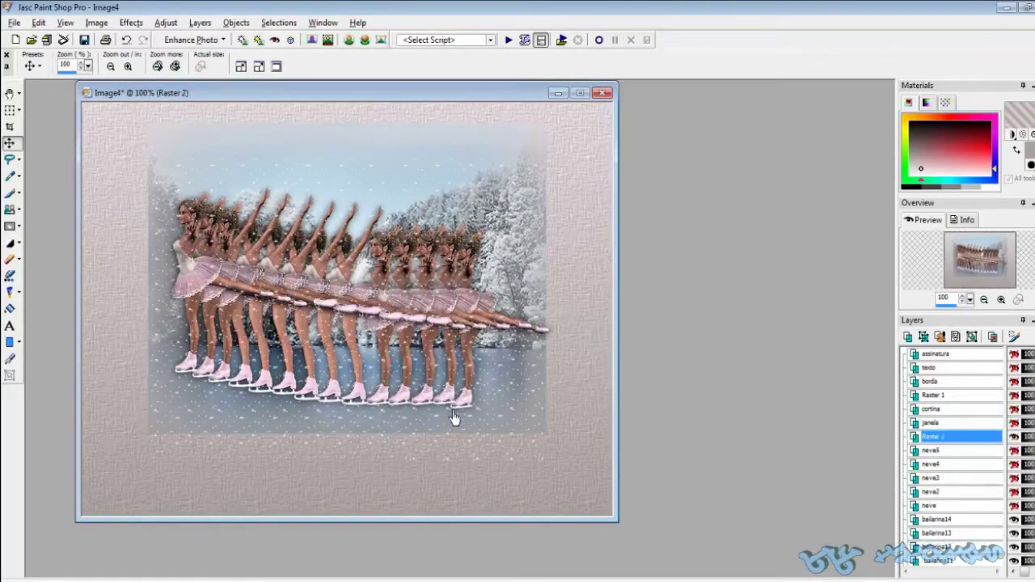
Fit the pasted snow to the landscape, then rename its layer neve6 and hide it
{"action": "double_click", "coordinate": [962, 438]}
{"action": "type", "text": "n"}
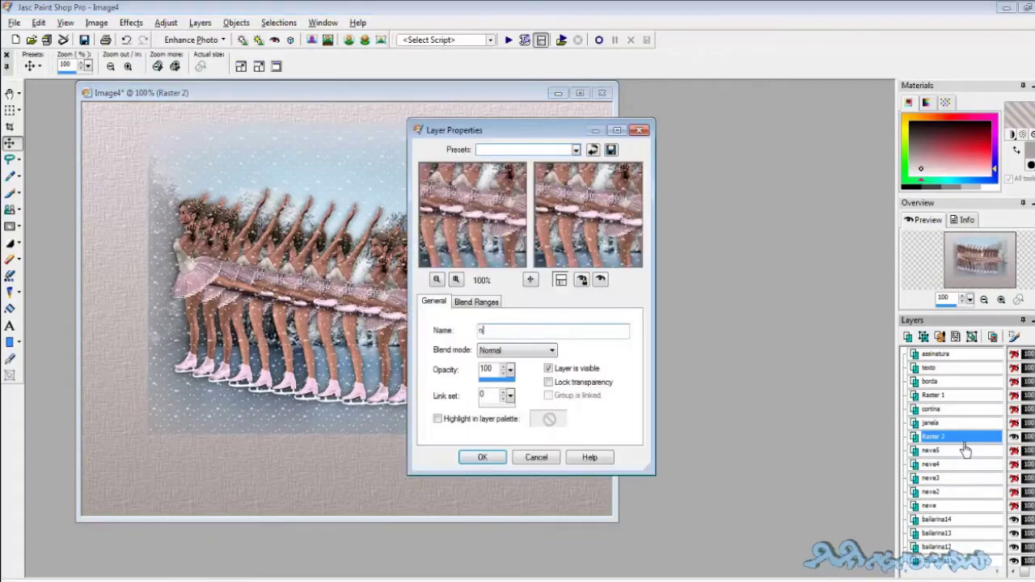
{"action": "key", "text": "Return"}
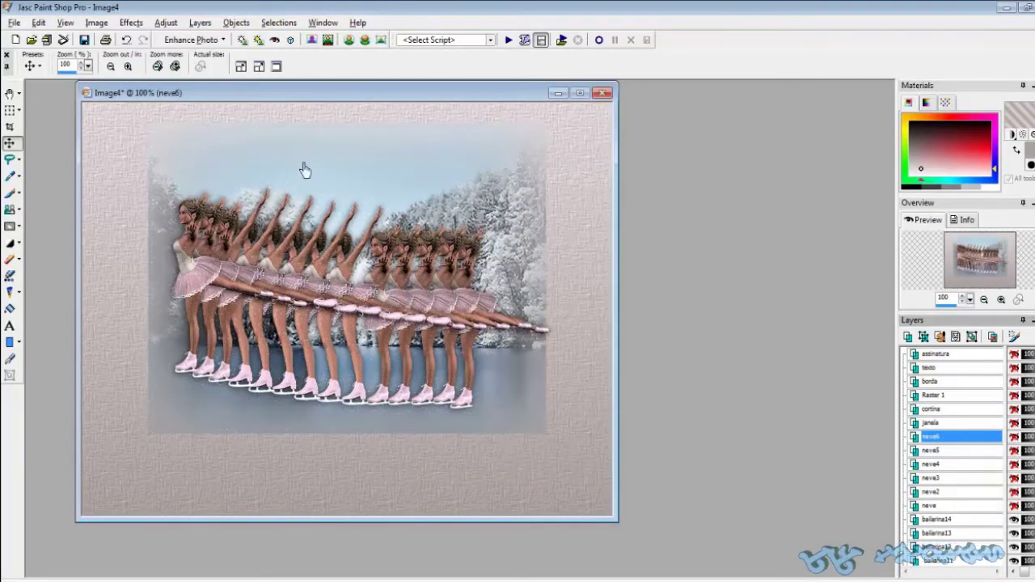
Copy the neve7 layer from the neve image and paste it into Image4 as a new layer above neve6
{"action": "left_click", "coordinate": [278, 22]}
{"action": "mouse_move", "coordinate": [322, 22]}
{"action": "left_click", "coordinate": [432, 248]}
{"action": "right_click", "coordinate": [328, 324]}
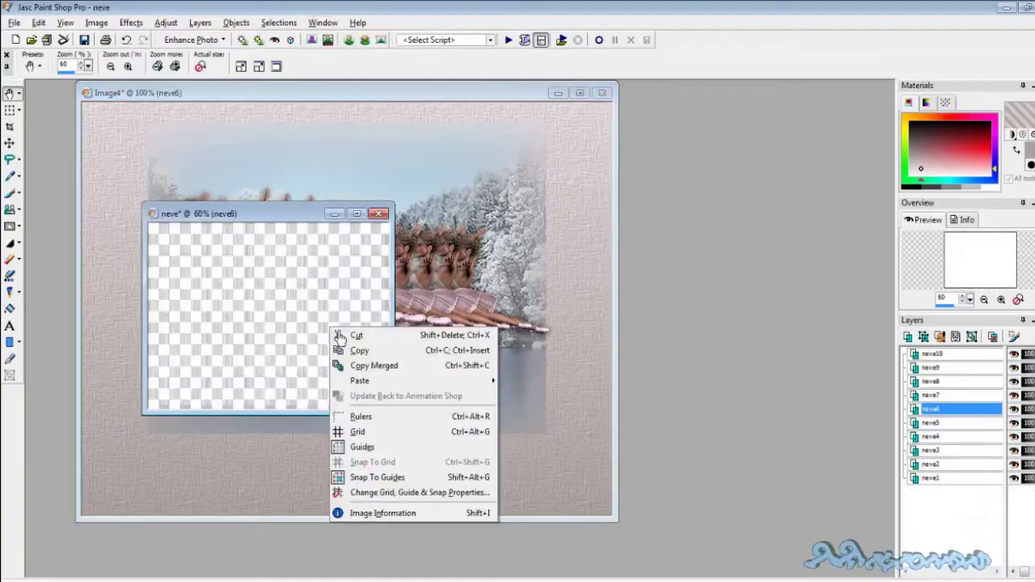
{"action": "left_click", "coordinate": [934, 396]}
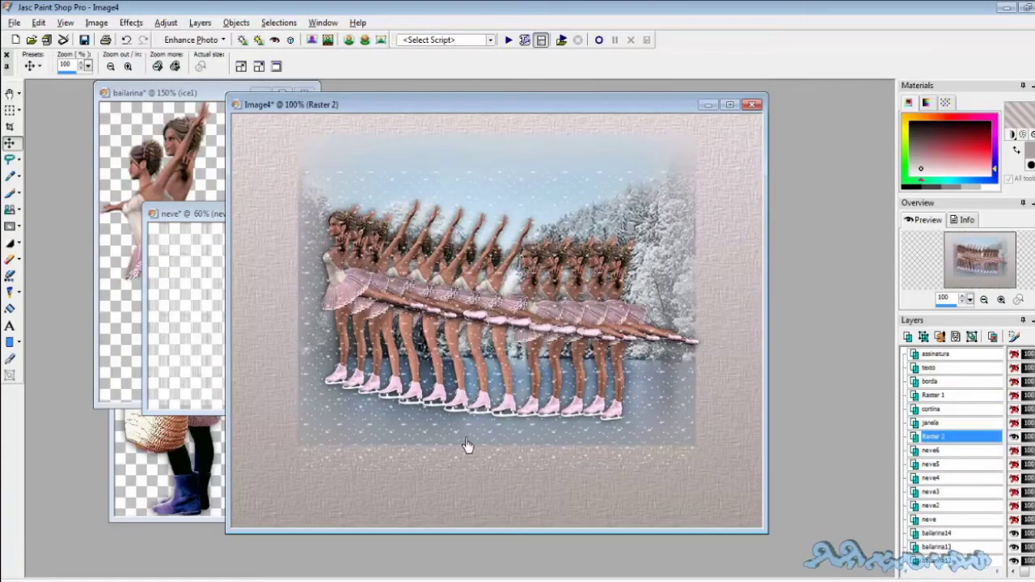
Fit the pasted snow to the landscape and rename its layer neve7
{"action": "double_click", "coordinate": [941, 438]}
{"action": "type", "text": "neve7"}
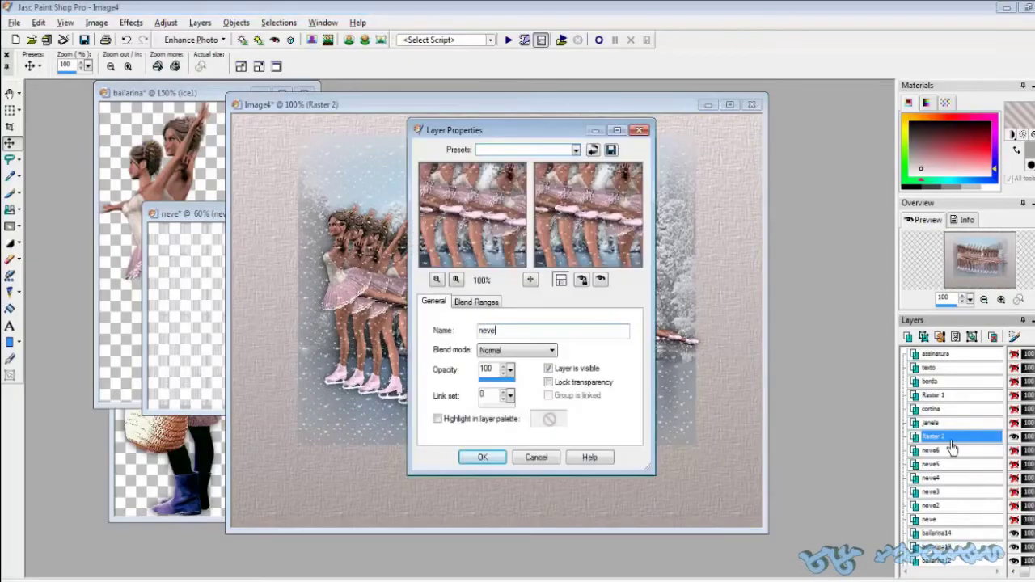
{"action": "key", "text": "Return"}
Close the bailarina, girl and paisagem images without saving, keeping only the neve image and Image4 open
{"action": "left_click", "coordinate": [154, 120]}
{"action": "key", "text": "ctrl+F4"}
{"action": "key", "text": "n"}
{"action": "left_click", "coordinate": [225, 183]}
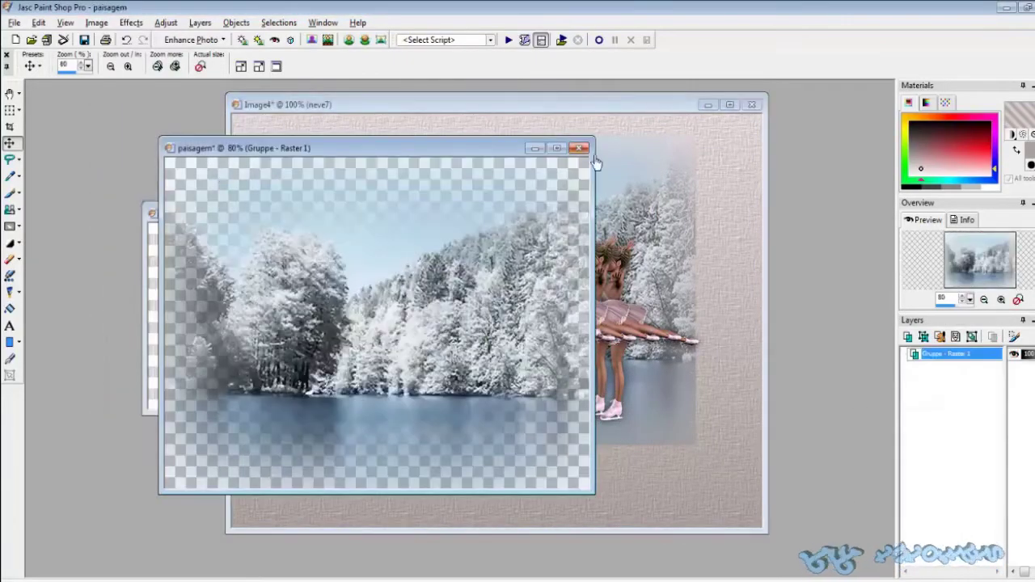
{"action": "key", "text": "ctrl+F4"}
Copy the neve8 layer from the neve image, and in Image4 hide neve7 and paste the copy as a new layer above it
{"action": "left_click", "coordinate": [215, 279]}
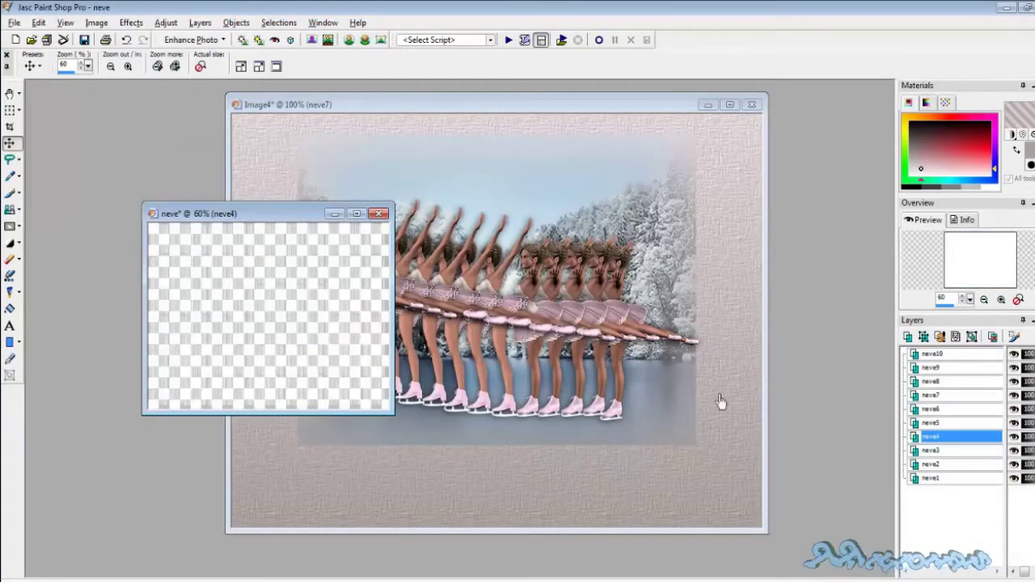
{"action": "left_click", "coordinate": [559, 114]}
{"action": "left_click", "coordinate": [217, 229]}
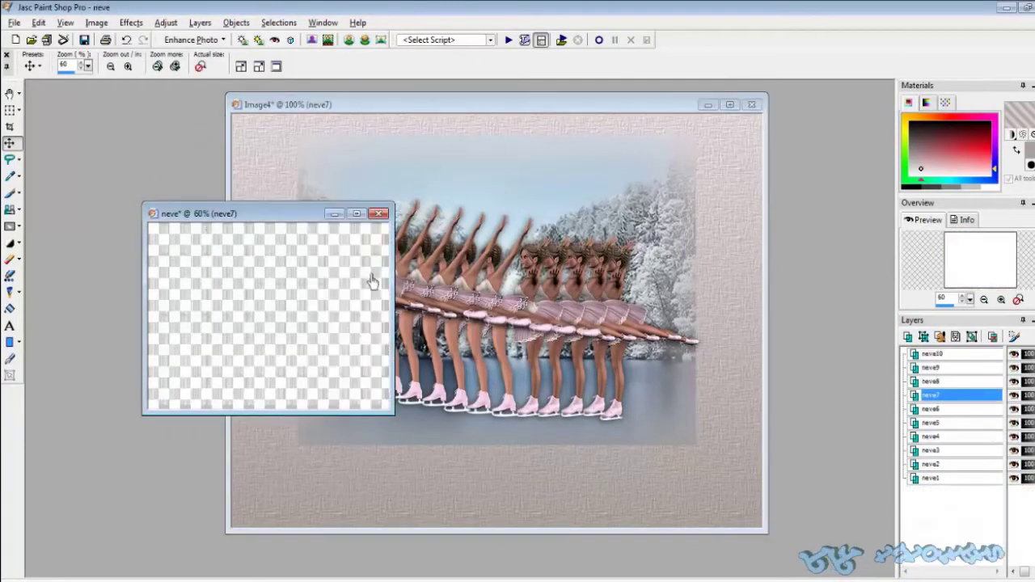
{"action": "left_click", "coordinate": [938, 382]}
{"action": "key", "text": "a"}
{"action": "right_click", "coordinate": [434, 267]}
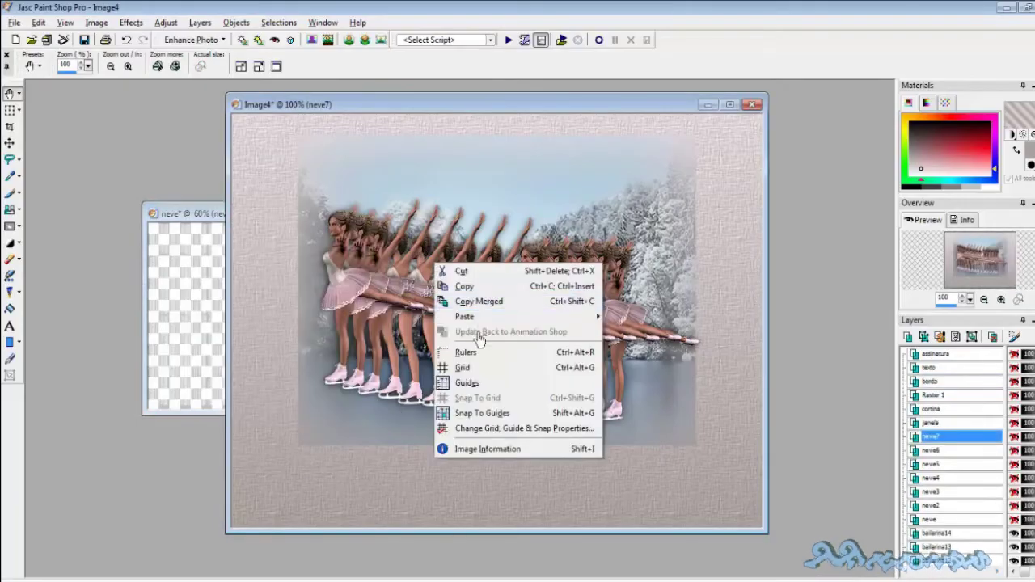
{"action": "left_click", "coordinate": [681, 330]}
Align the pasted snow with the landscape and rename its layer neve8
{"action": "key", "text": "m"}
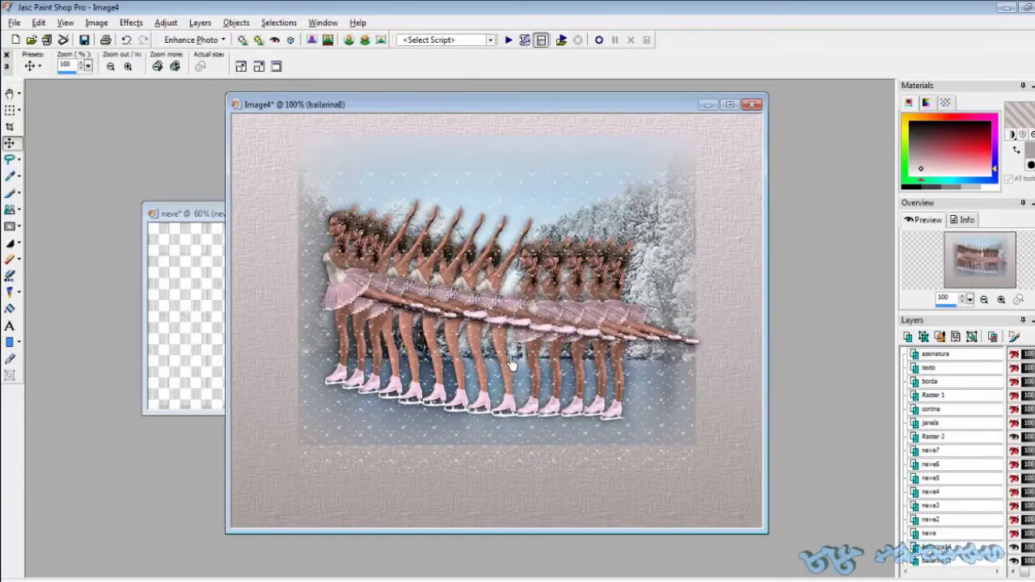
{"action": "scroll", "coordinate": [550, 453], "scroll_direction": "up", "scroll_amount": 1}
{"action": "double_click", "coordinate": [958, 436]}
{"action": "type", "text": "neve8"}
{"action": "key", "text": "Return"}
Copy the neve9 layer from the neve image, hide neve8 in Image4 and paste the copy as a new layer above it
{"action": "left_click", "coordinate": [182, 404]}
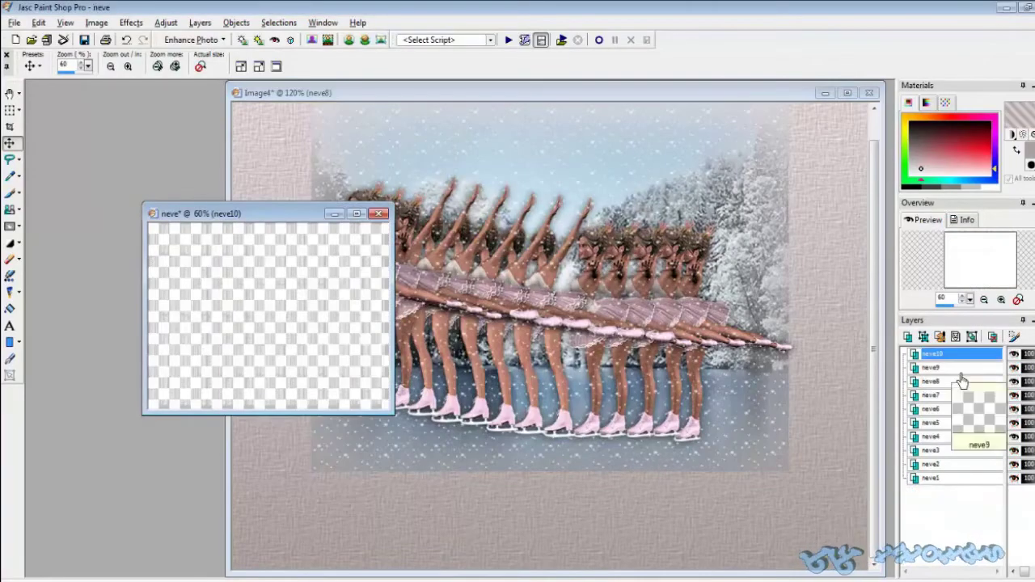
{"action": "left_click", "coordinate": [480, 265]}
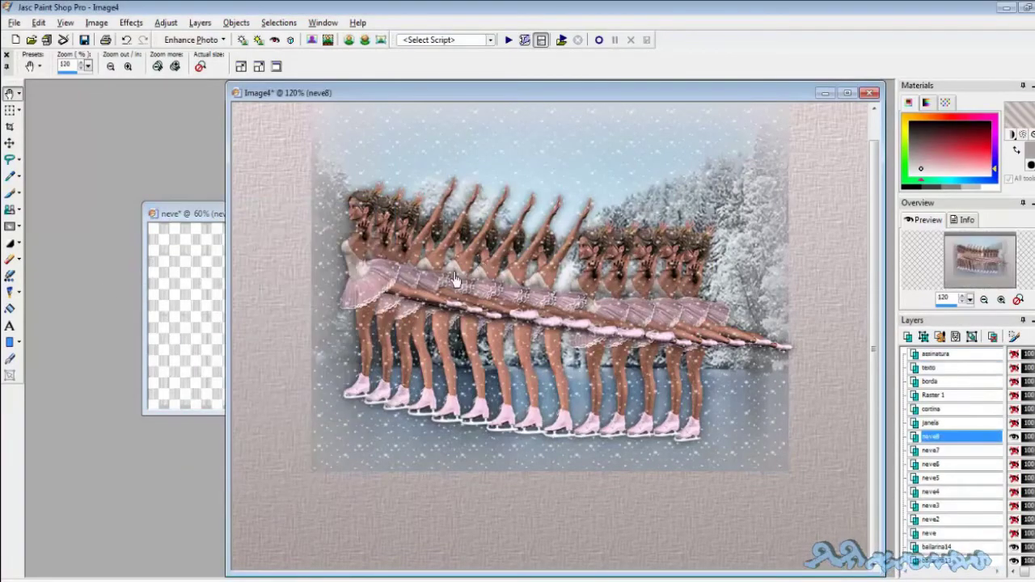
{"action": "right_click", "coordinate": [454, 279]}
{"action": "left_click", "coordinate": [667, 400]}
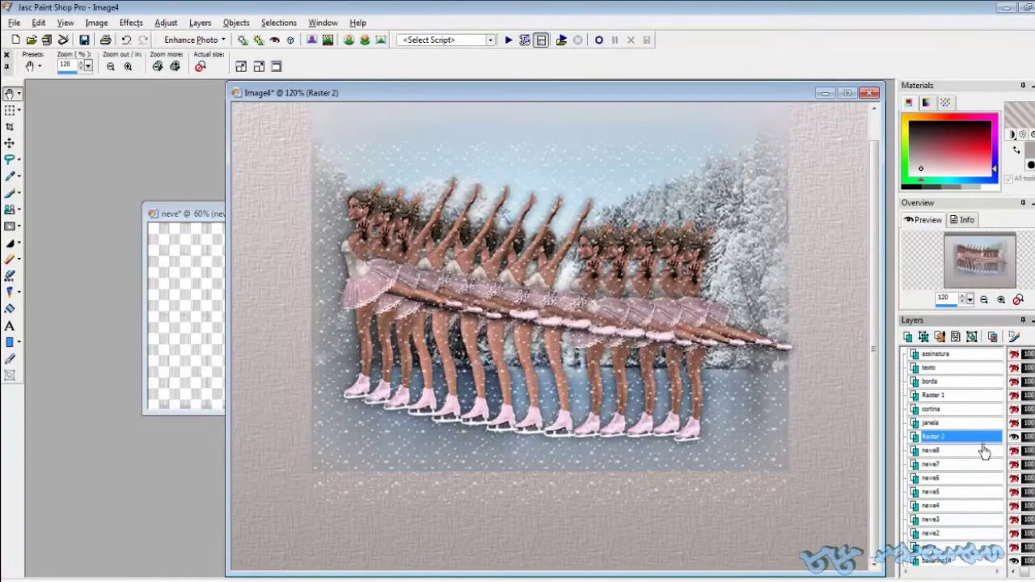
Rename the pasted snow layer neve9 and align it with the landscape
{"action": "double_click", "coordinate": [970, 438]}
{"action": "type", "text": "neve9"}
{"action": "key", "text": "Return"}
{"action": "key", "text": "m"}
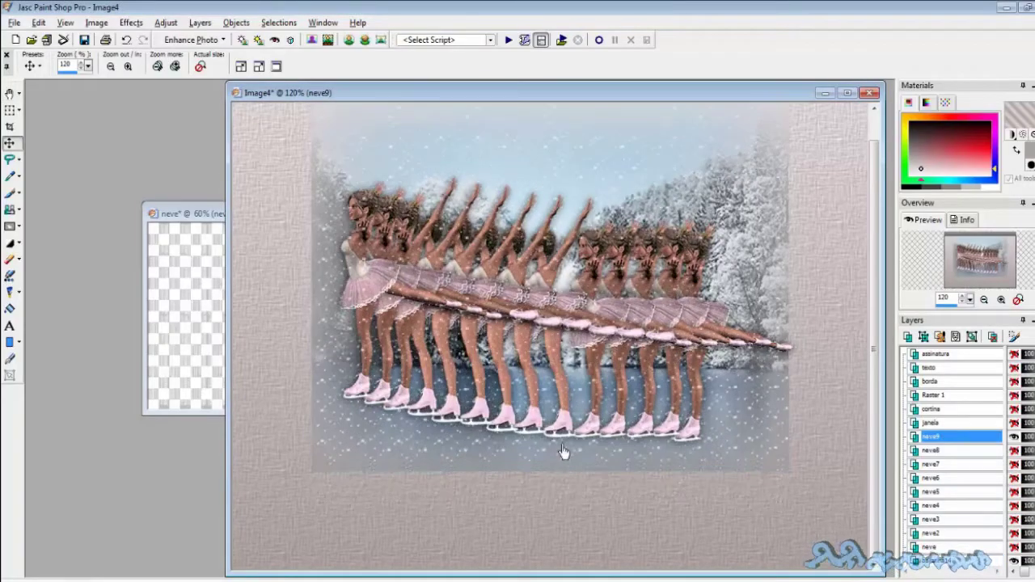
Copy the neve10 layer from the neve image, hide neve9 in Image4 and paste the copy as a new layer above it
{"action": "left_click", "coordinate": [180, 266]}
{"action": "key", "text": "a"}
{"action": "right_click", "coordinate": [305, 299]}
{"action": "left_click", "coordinate": [311, 312]}
{"action": "left_click", "coordinate": [566, 364]}
{"action": "key", "text": "ctrl+l"}
Rename the pasted snow layer neve10 and fit it to the landscape
{"action": "double_click", "coordinate": [929, 438]}
{"action": "type", "text": "neve10"}
{"action": "key", "text": "Return"}
{"action": "key", "text": "m"}
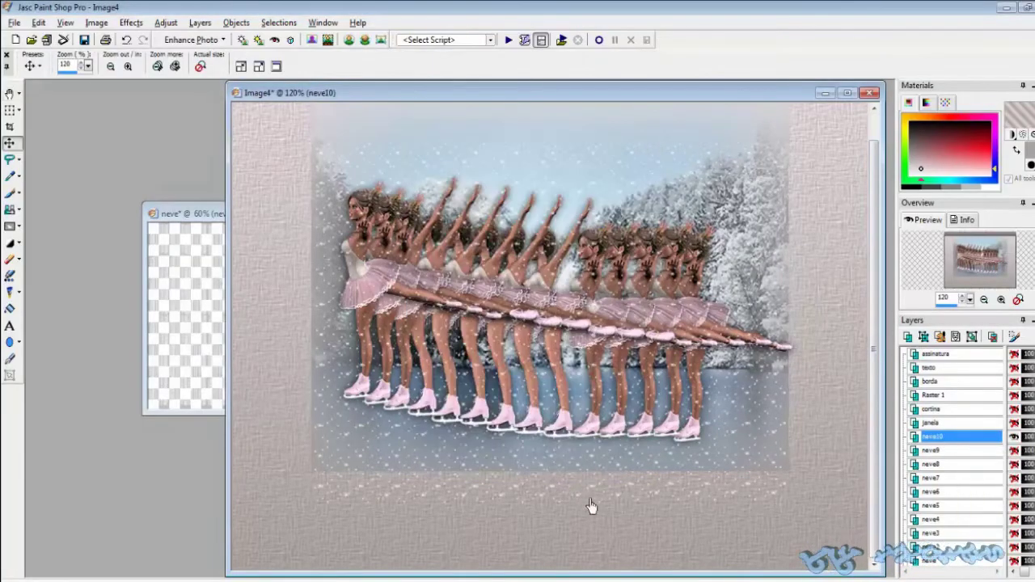
{"action": "scroll", "coordinate": [584, 478], "scroll_direction": "down", "scroll_amount": 2}
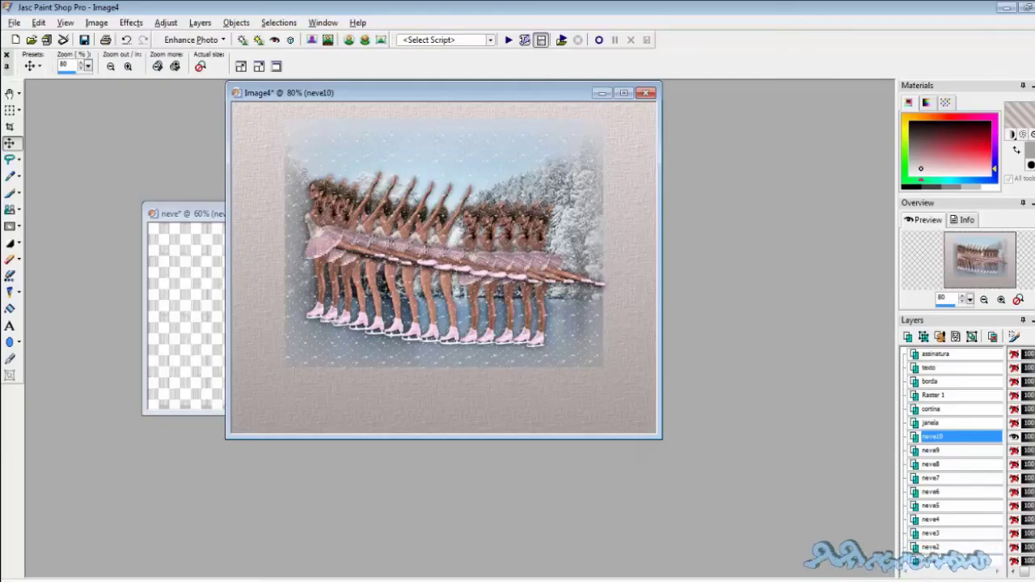
Show the neve layer and hide all fourteen dancer layers, from bailarina14 down to bailarina
{"action": "scroll", "coordinate": [954, 456], "scroll_direction": "down", "scroll_amount": 3}
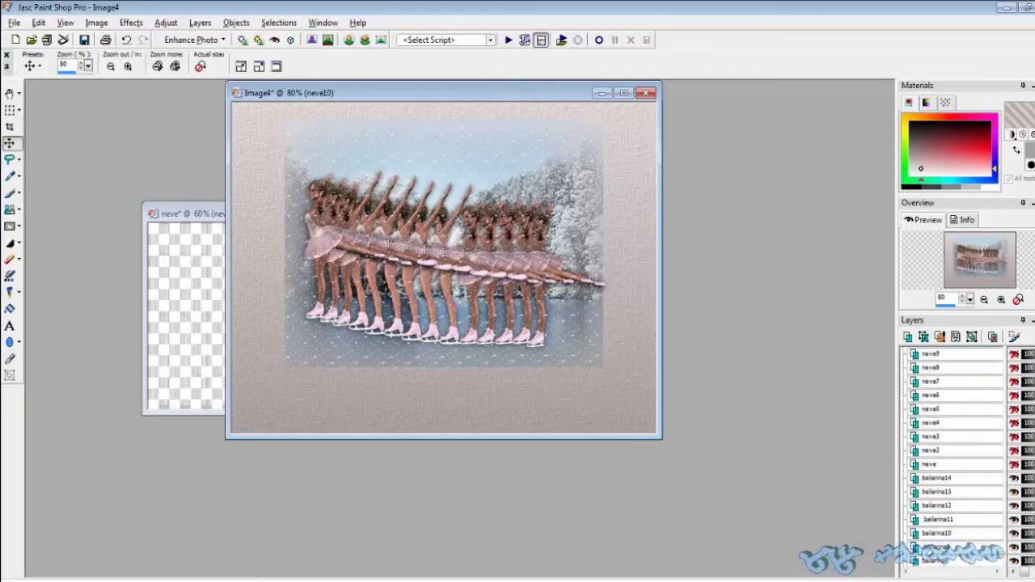
{"action": "scroll", "coordinate": [954, 456], "scroll_direction": "down", "scroll_amount": 1}
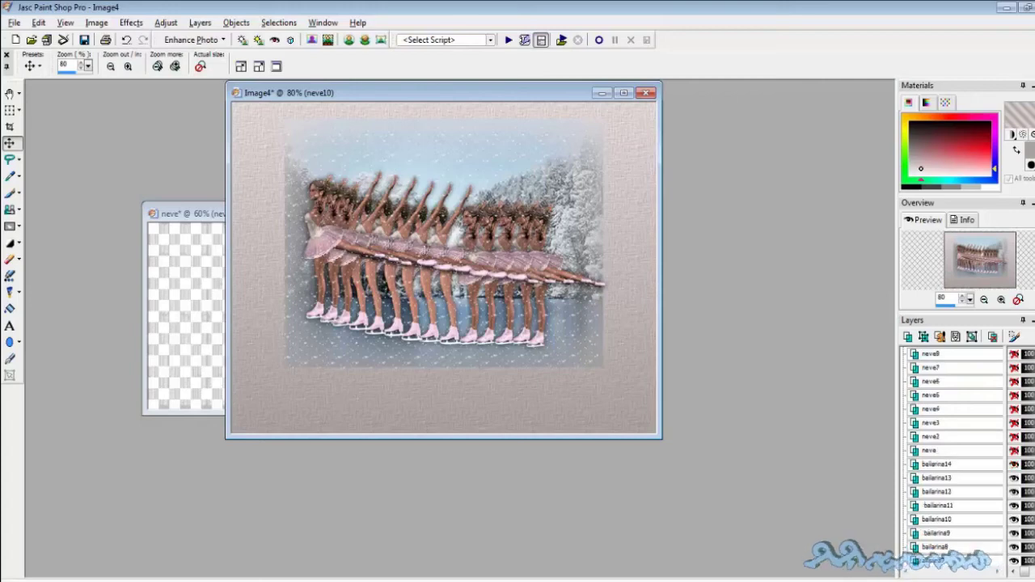
{"action": "scroll", "coordinate": [953, 457], "scroll_direction": "down", "scroll_amount": 3}
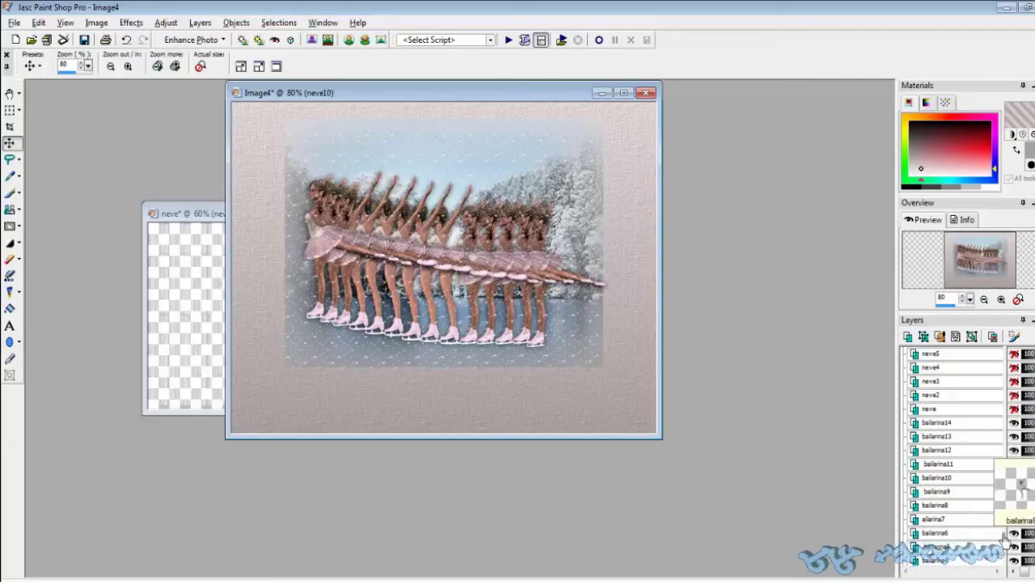
{"action": "left_click", "coordinate": [1013, 408]}
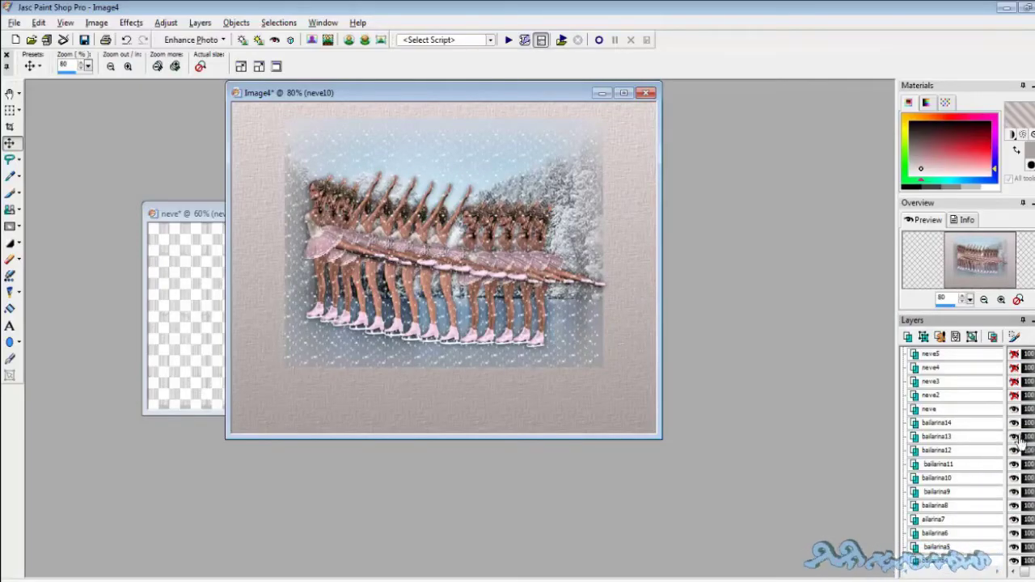
{"action": "left_click", "coordinate": [1013, 422]}
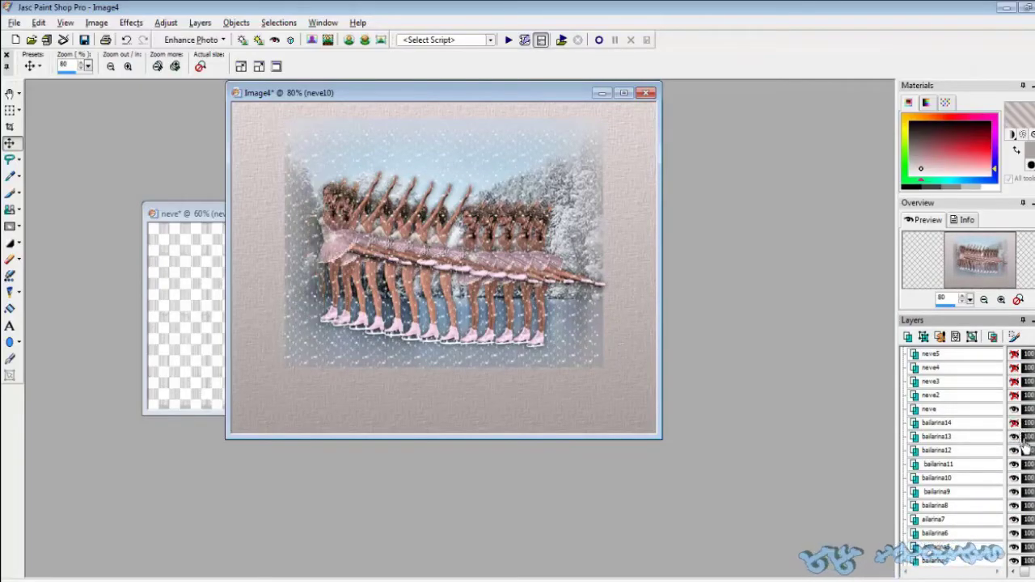
{"action": "left_click", "coordinate": [1013, 436]}
{"action": "left_click", "coordinate": [1014, 449]}
{"action": "left_click", "coordinate": [1014, 463]}
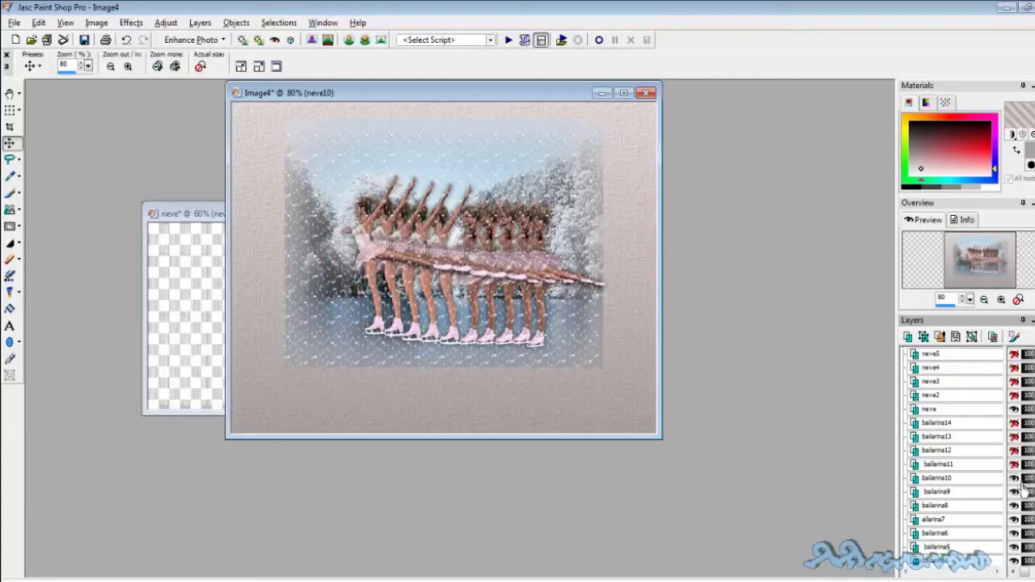
{"action": "left_click", "coordinate": [1013, 477]}
{"action": "left_click", "coordinate": [1013, 492]}
{"action": "left_click", "coordinate": [1014, 505]}
{"action": "left_click", "coordinate": [1014, 519]}
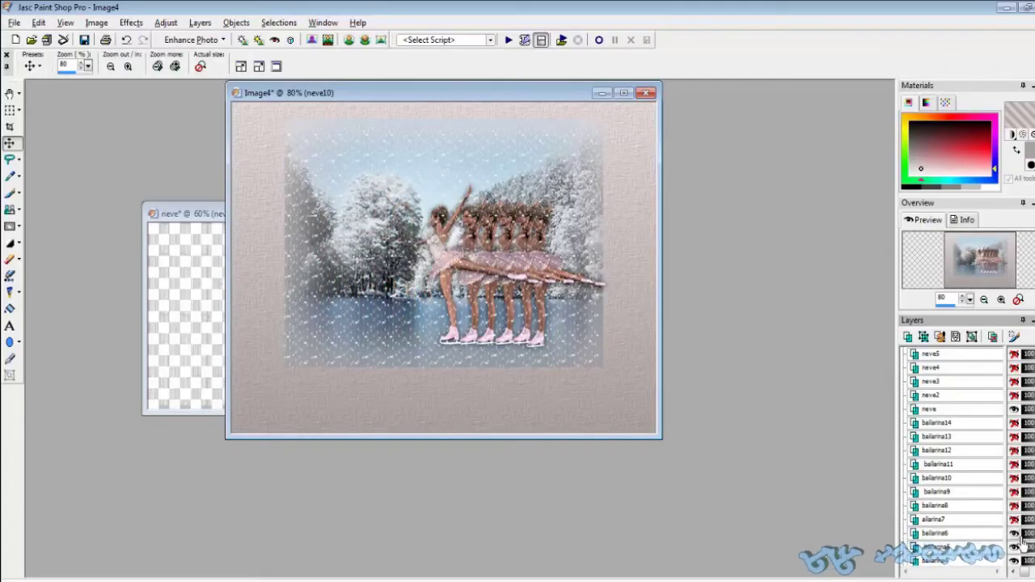
{"action": "left_click", "coordinate": [1014, 532]}
{"action": "left_click", "coordinate": [1014, 547]}
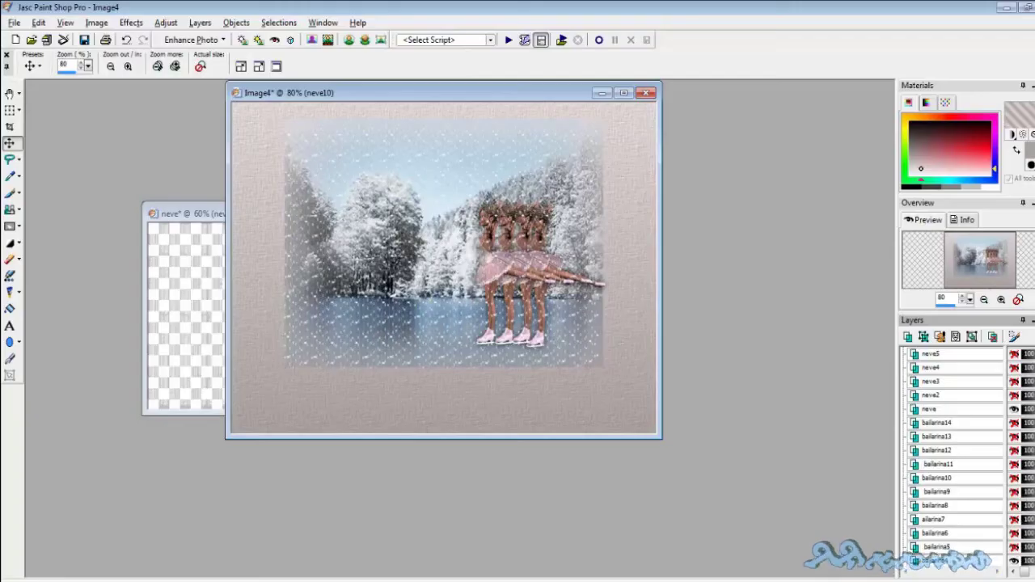
{"action": "scroll", "coordinate": [1013, 534], "scroll_direction": "down", "scroll_amount": 2}
{"action": "left_click", "coordinate": [1013, 478]}
{"action": "left_click", "coordinate": [1014, 491]}
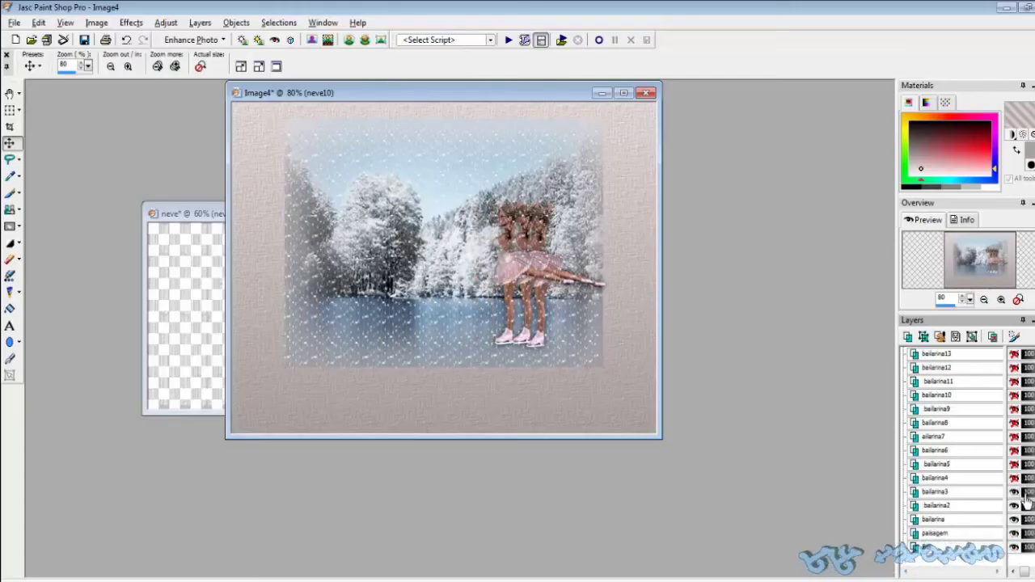
{"action": "left_click", "coordinate": [1014, 505]}
{"action": "left_click", "coordinate": [1016, 507]}
{"action": "left_click", "coordinate": [1014, 519]}
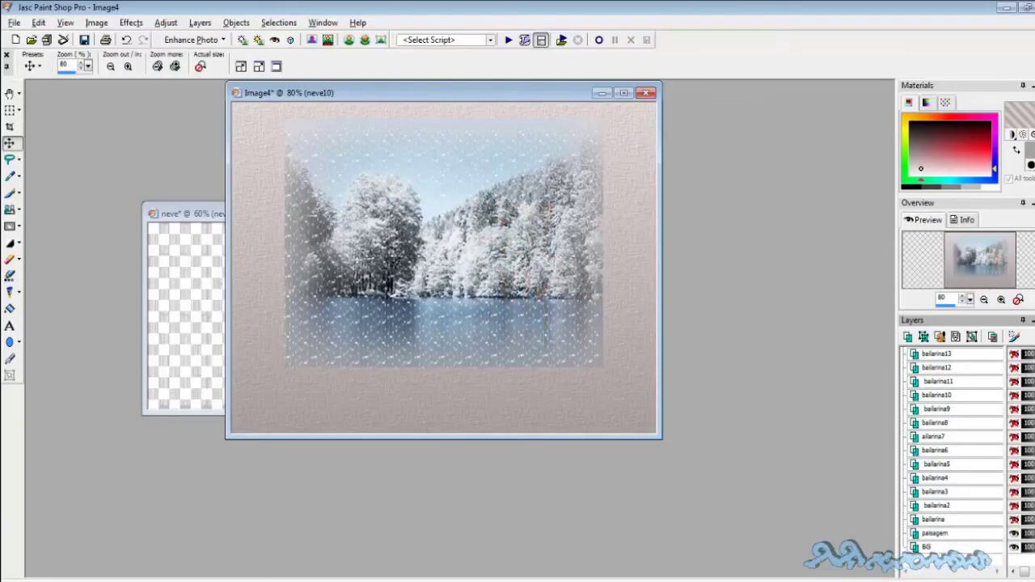
Show the assinatura, texto, borda, Raster 1, cortina and janela layers, and hide neve10
{"action": "scroll", "coordinate": [954, 453], "scroll_direction": "up", "scroll_amount": 5}
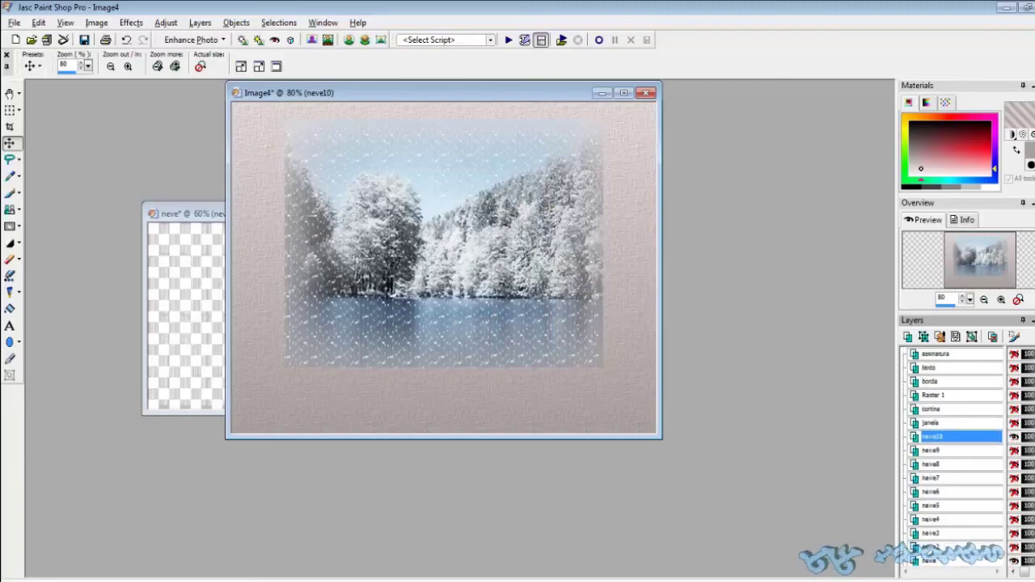
{"action": "left_click", "coordinate": [1014, 354]}
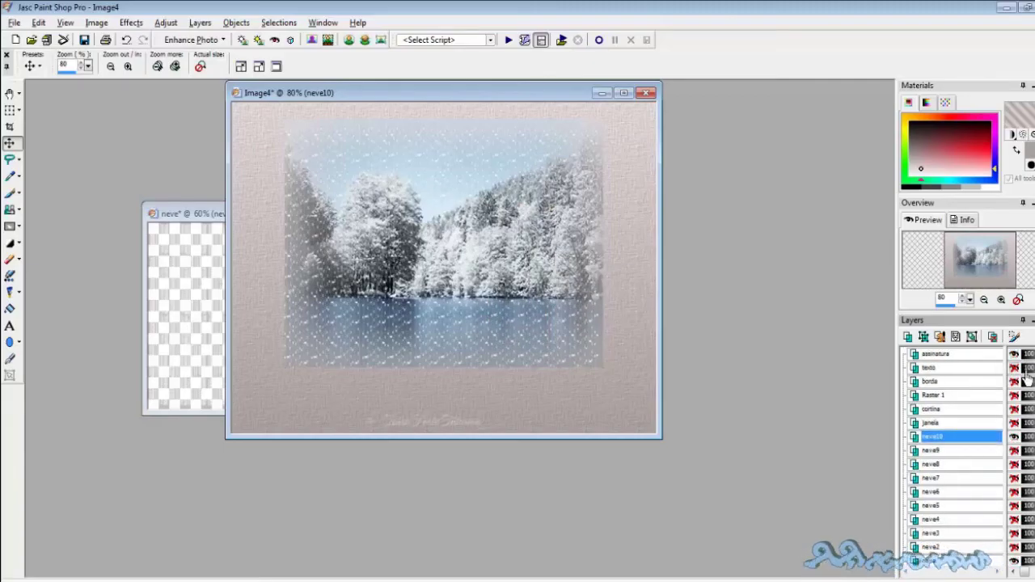
{"action": "left_click", "coordinate": [1015, 368]}
{"action": "left_click", "coordinate": [1015, 382]}
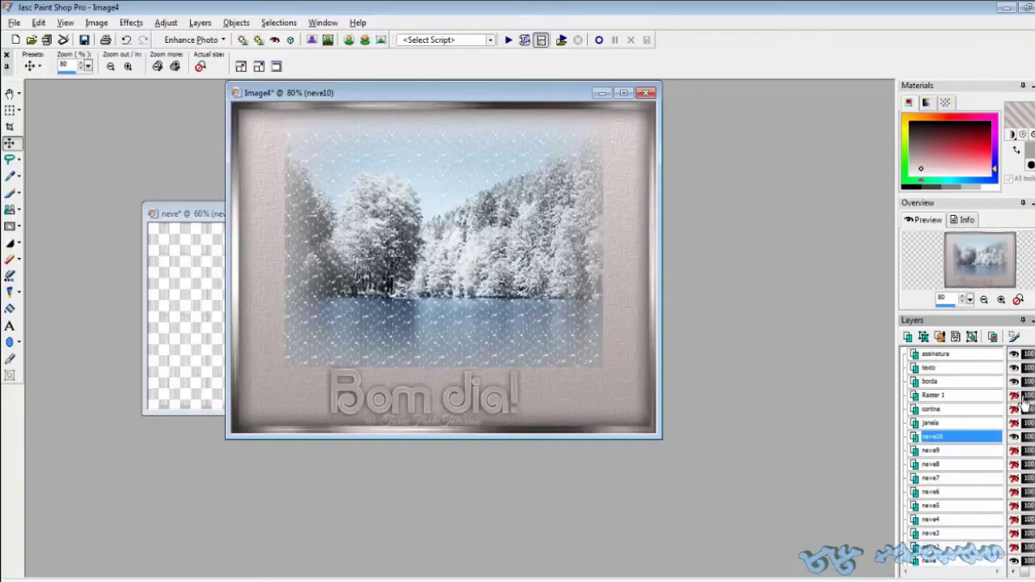
{"action": "left_click", "coordinate": [1015, 395]}
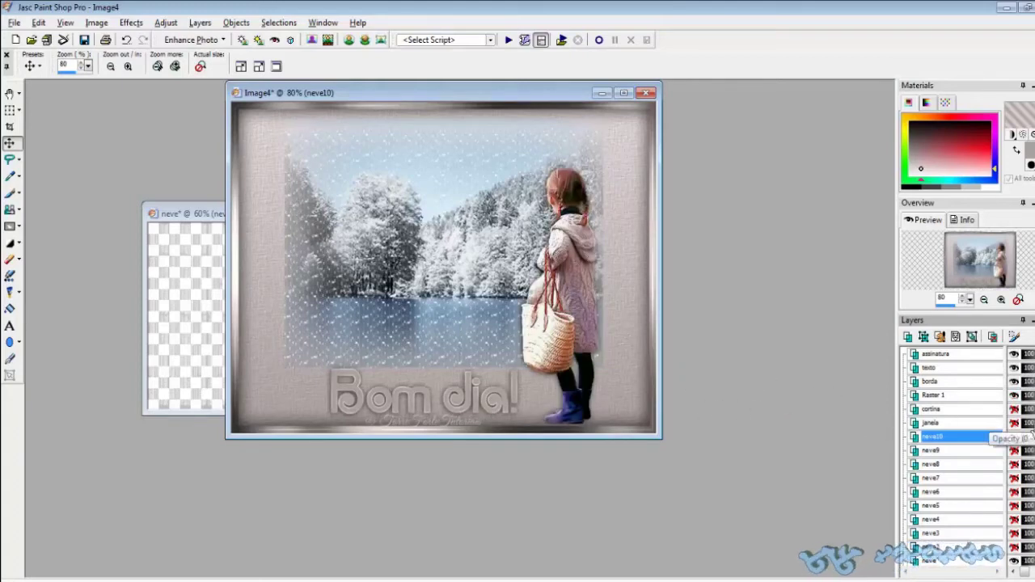
{"action": "left_click", "coordinate": [1014, 423]}
{"action": "left_click", "coordinate": [1013, 409]}
{"action": "left_click", "coordinate": [1013, 436]}
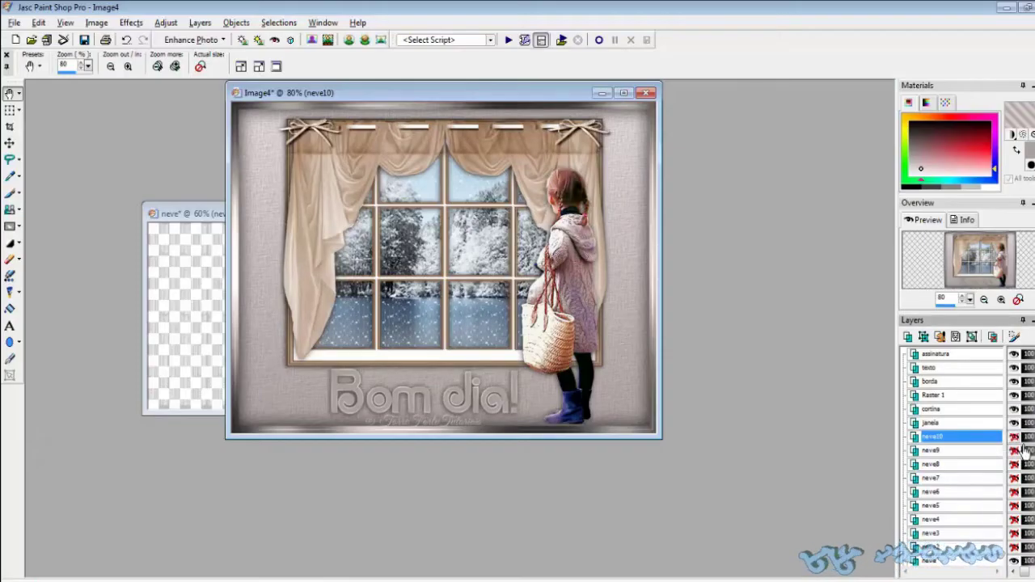
Copy the visible composition with Copy Merged, switch to Animation Shop and paste it as a new animation
{"action": "scroll", "coordinate": [954, 452], "scroll_direction": "down", "scroll_amount": 2}
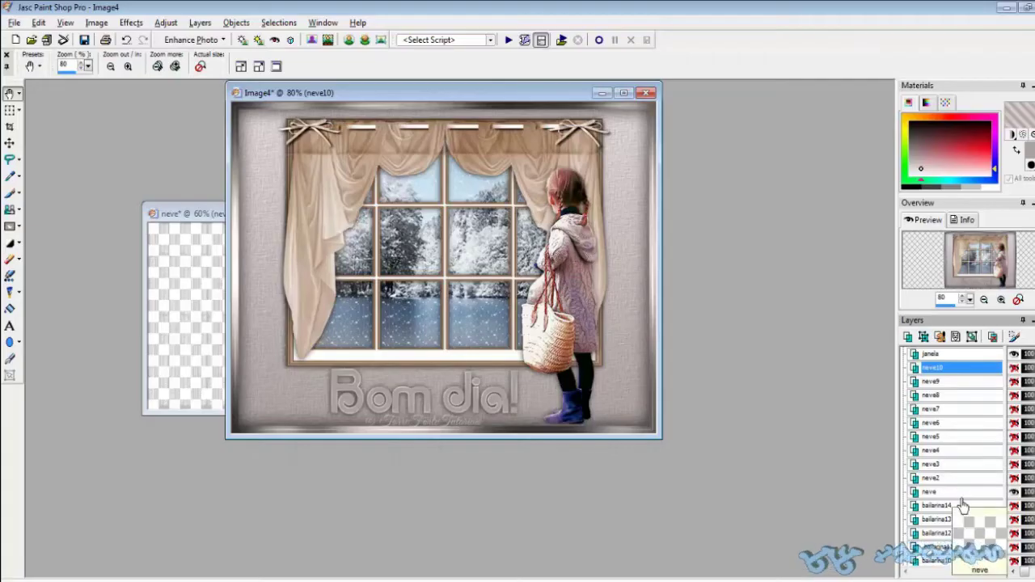
{"action": "right_click", "coordinate": [415, 259]}
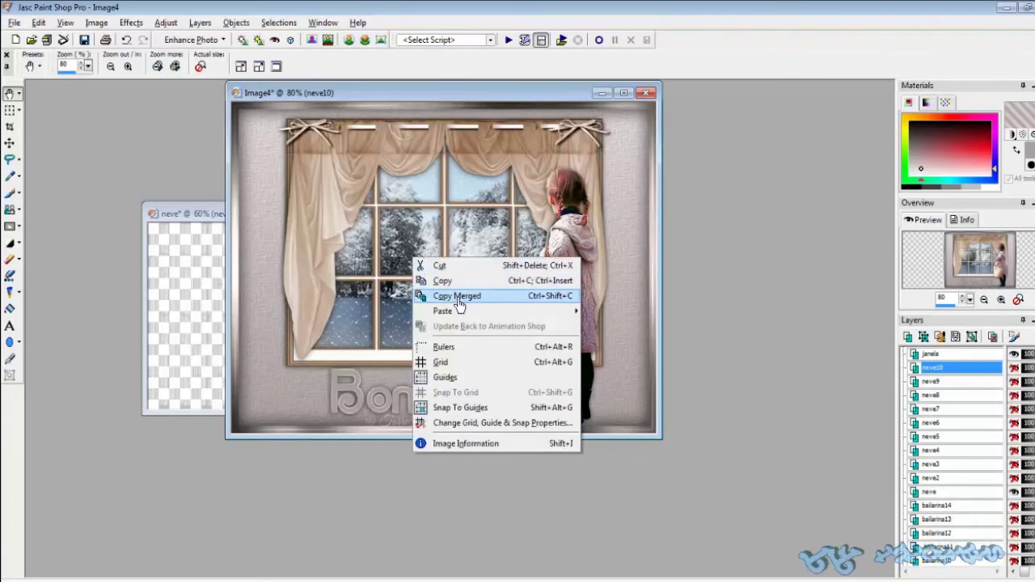
{"action": "left_click", "coordinate": [458, 297]}
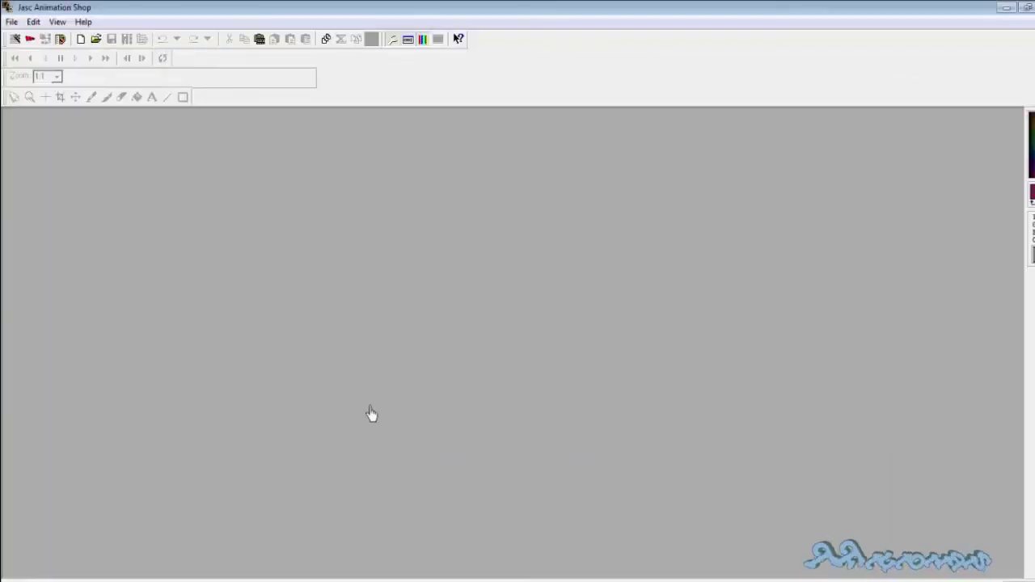
{"action": "right_click", "coordinate": [343, 294]}
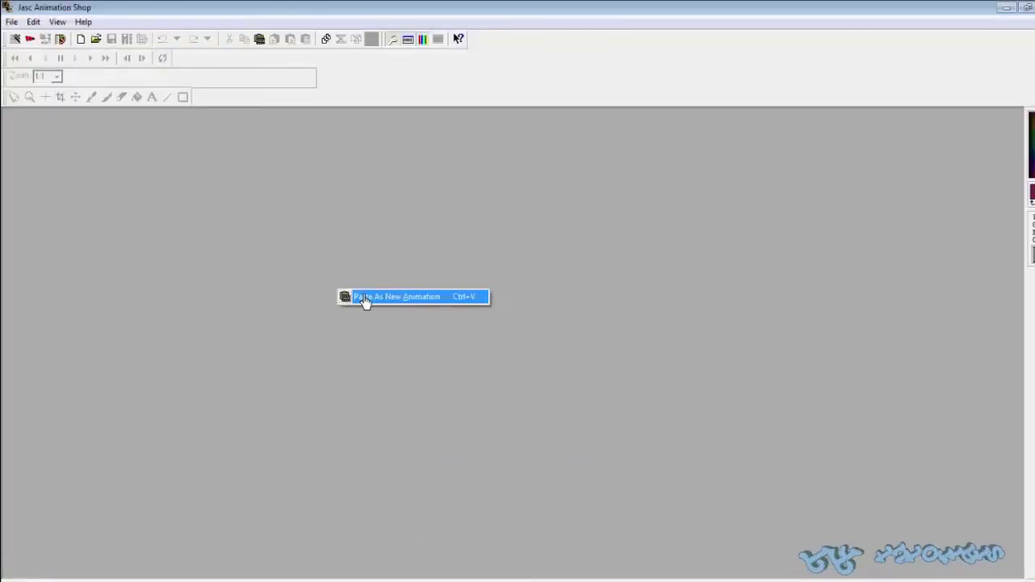
{"action": "left_click", "coordinate": [364, 298]}
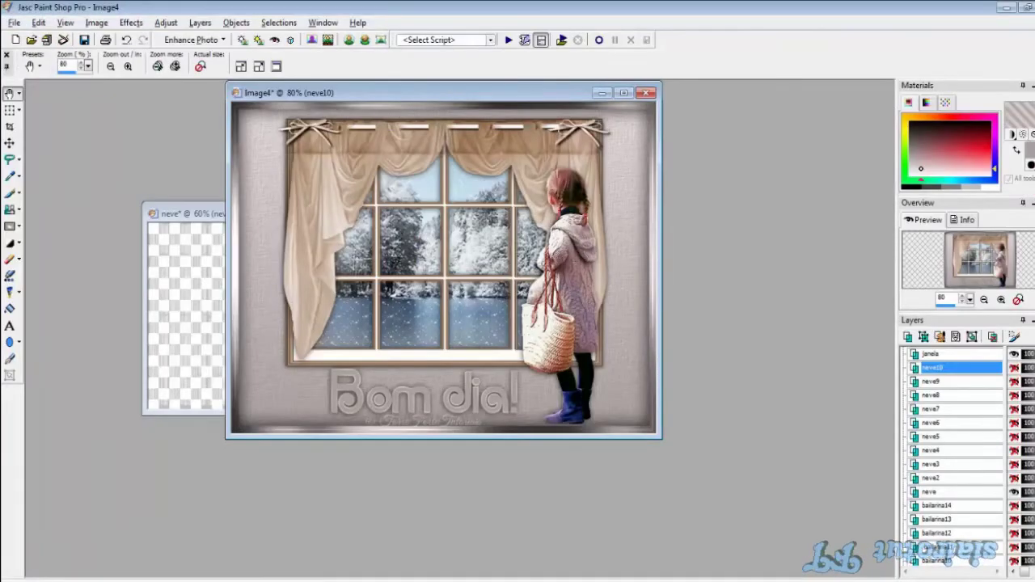
Back in Paint Shop Pro, hide neve, show neve2 and copy the composition with Copy Merged for the next animation frame
{"action": "left_click", "coordinate": [1014, 491]}
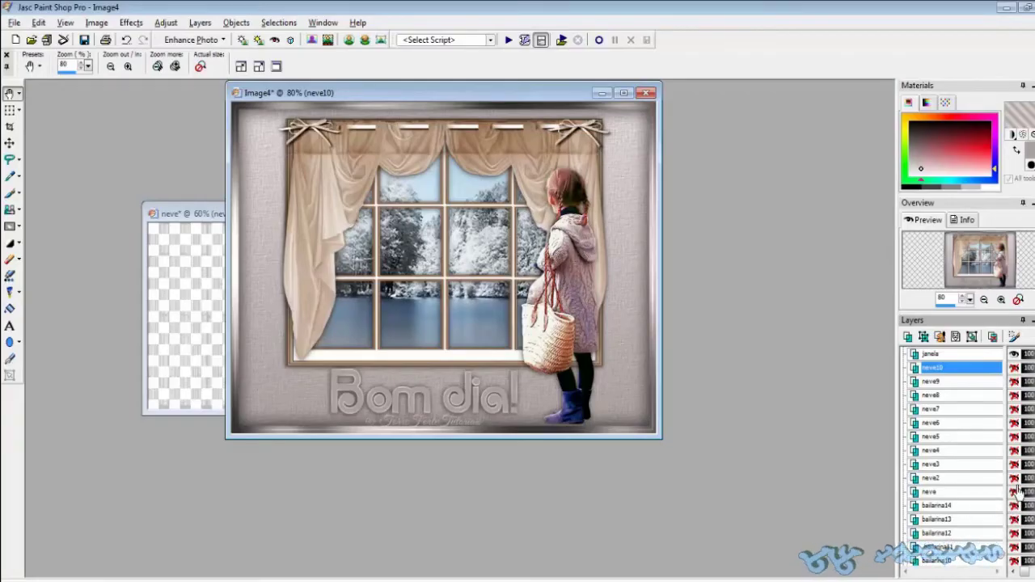
{"action": "left_click", "coordinate": [1015, 478]}
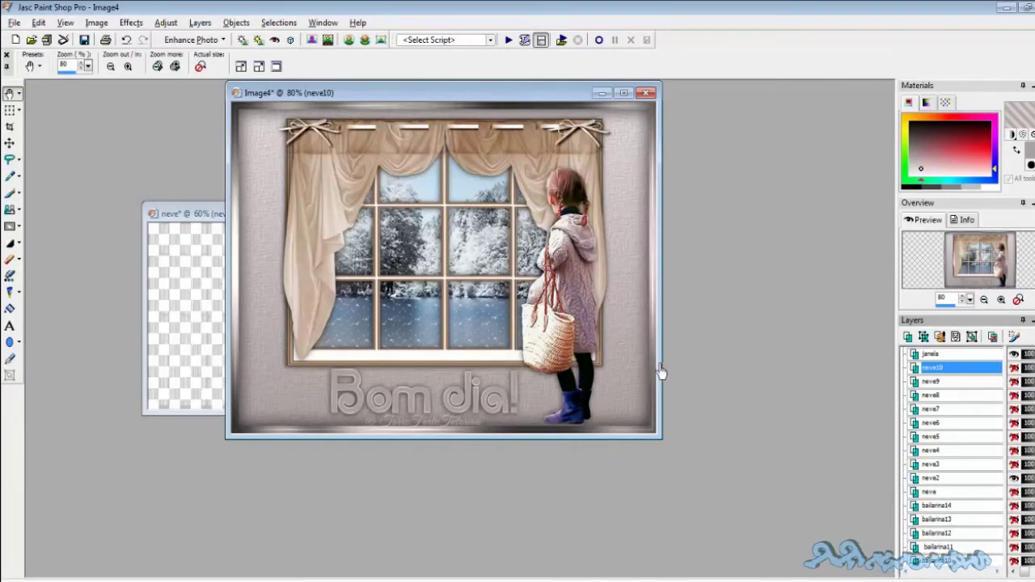
{"action": "right_click", "coordinate": [454, 232]}
{"action": "left_click", "coordinate": [514, 275]}
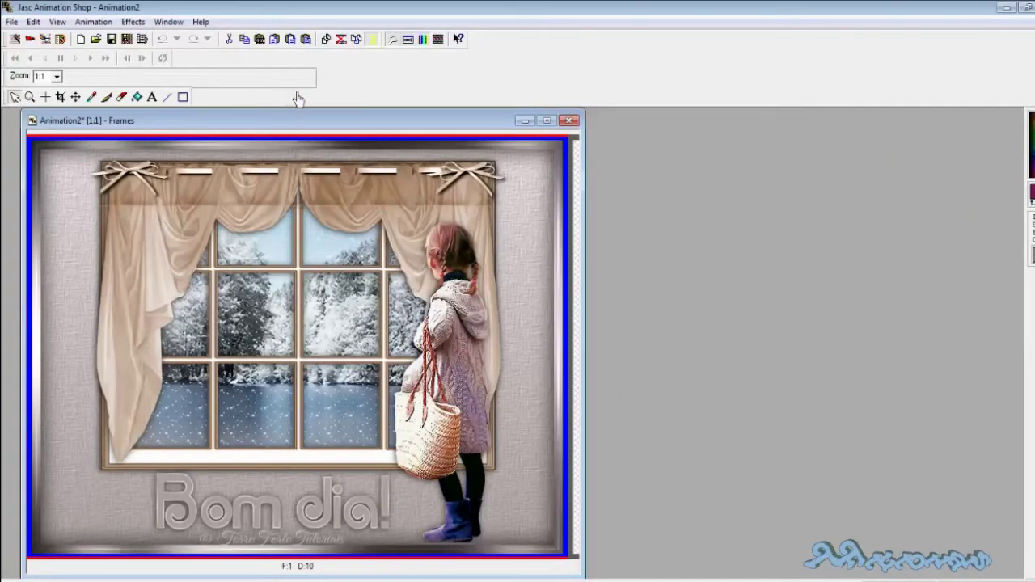
Paste the copied neve2 frame in Animation Shop, then replace neve2 with neve3 in Paint Shop Pro and add its merged copy as the next frame
{"action": "left_click", "coordinate": [300, 44]}
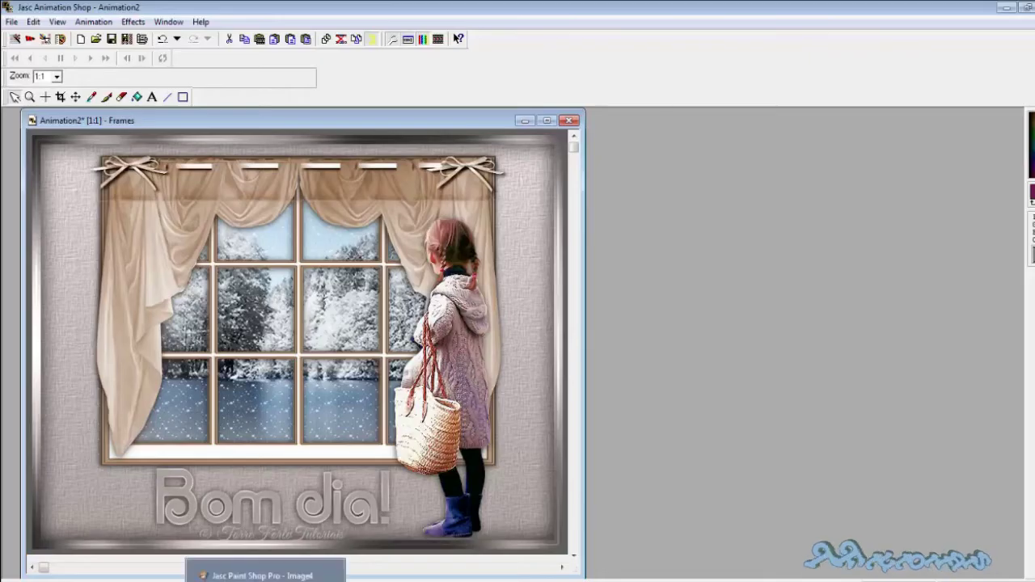
{"action": "left_click", "coordinate": [266, 569]}
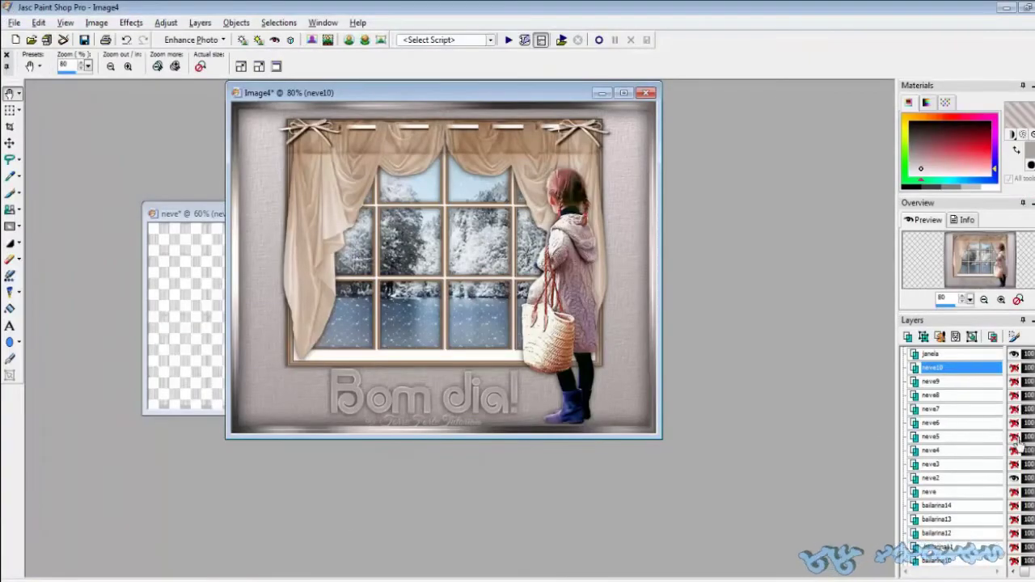
{"action": "left_click", "coordinate": [1013, 478]}
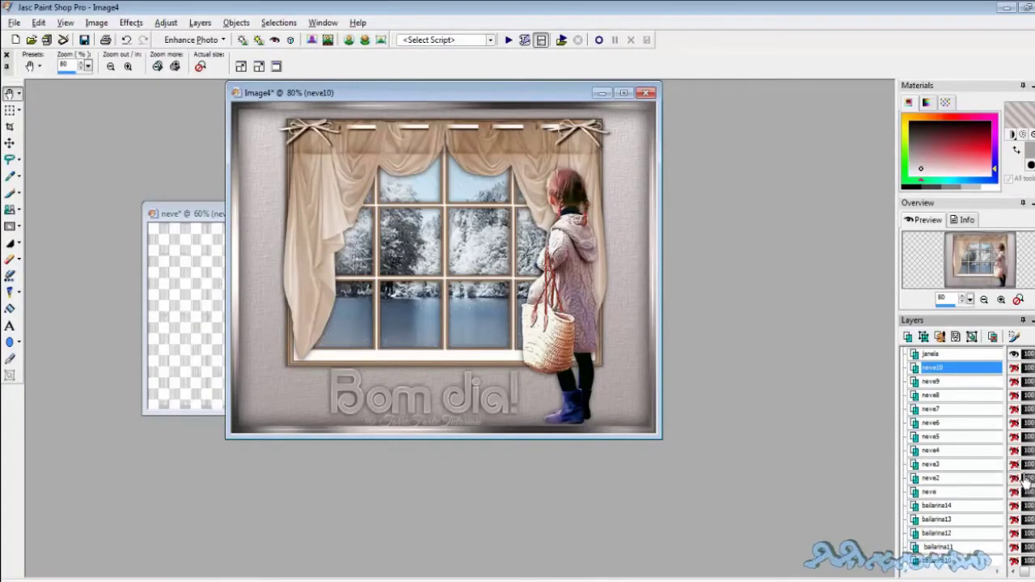
{"action": "left_click", "coordinate": [1014, 464]}
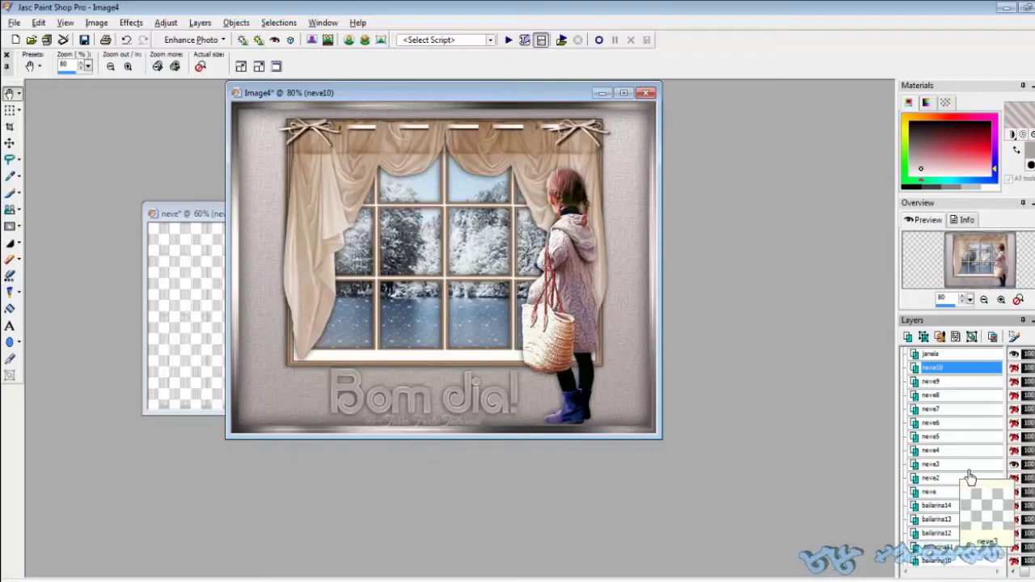
{"action": "right_click", "coordinate": [474, 178]}
{"action": "left_click", "coordinate": [517, 212]}
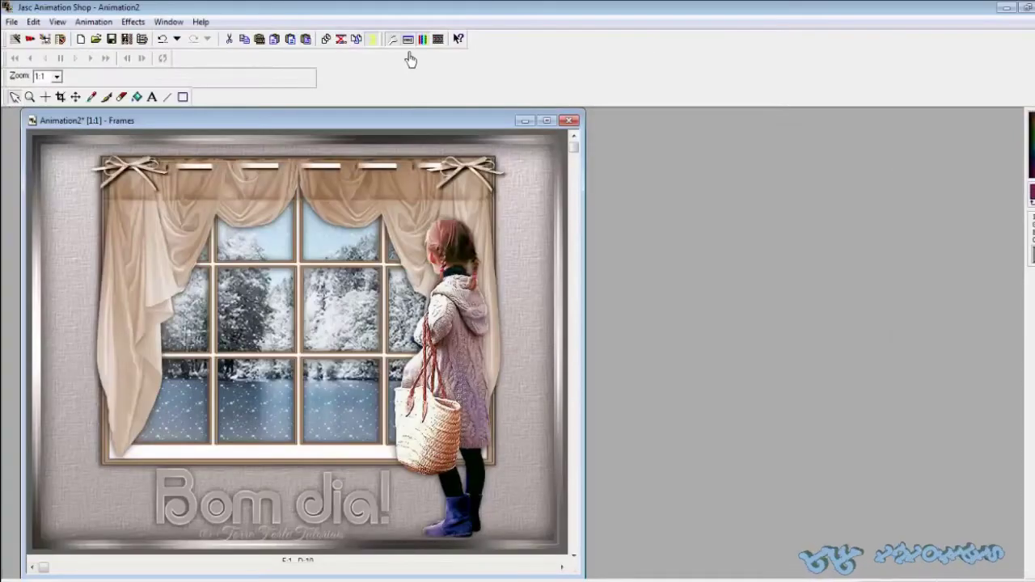
{"action": "left_click", "coordinate": [305, 39]}
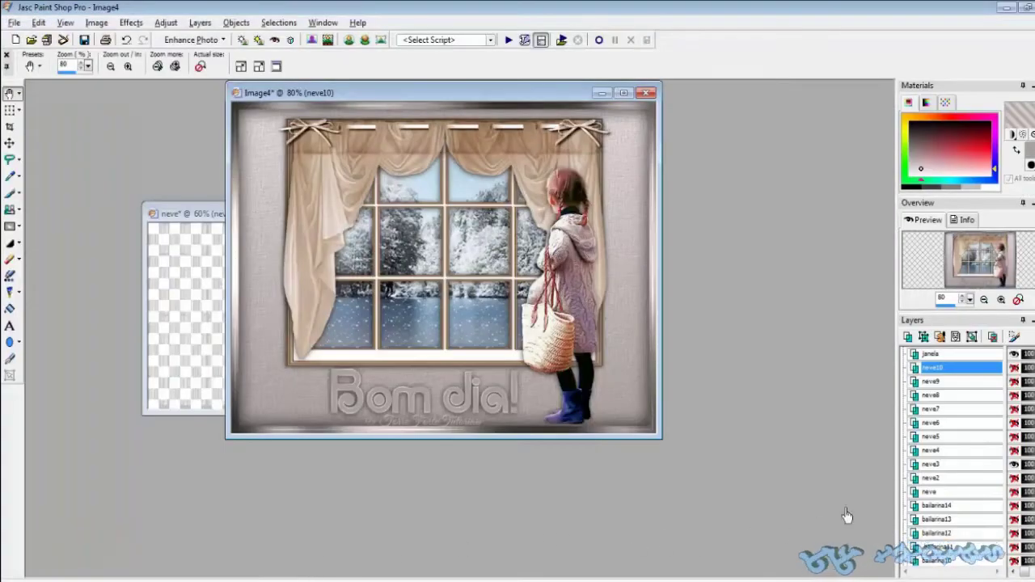
In Paint Shop Pro, hide neve3, show neve4 and bailarina, and paste the merged copy as the next frame in Animation Shop
{"action": "left_click", "coordinate": [1013, 464]}
{"action": "left_click", "coordinate": [1015, 466]}
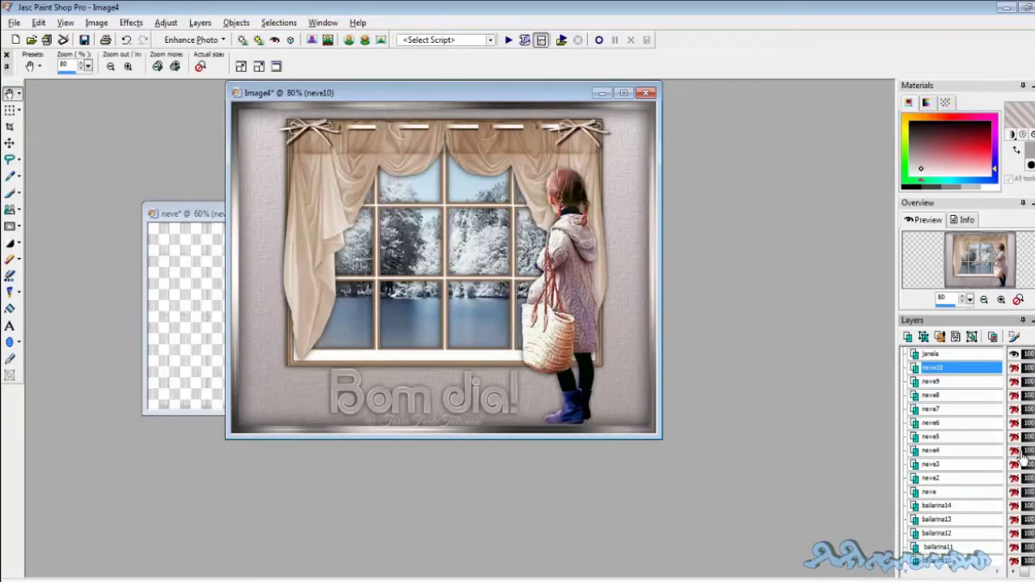
{"action": "scroll", "coordinate": [1002, 428], "scroll_direction": "down", "scroll_amount": 4}
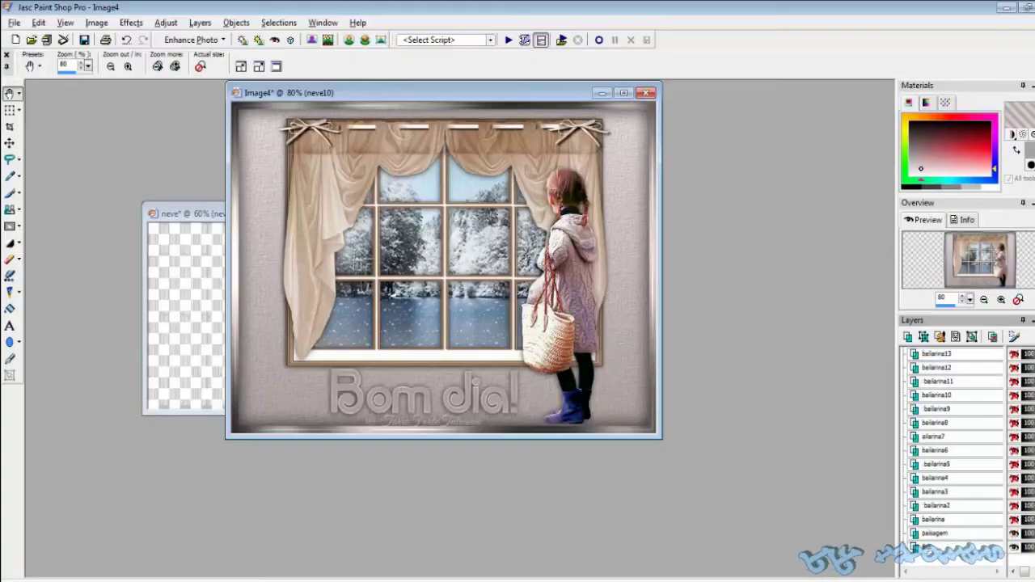
{"action": "left_click", "coordinate": [1013, 533]}
{"action": "left_click", "coordinate": [1013, 547]}
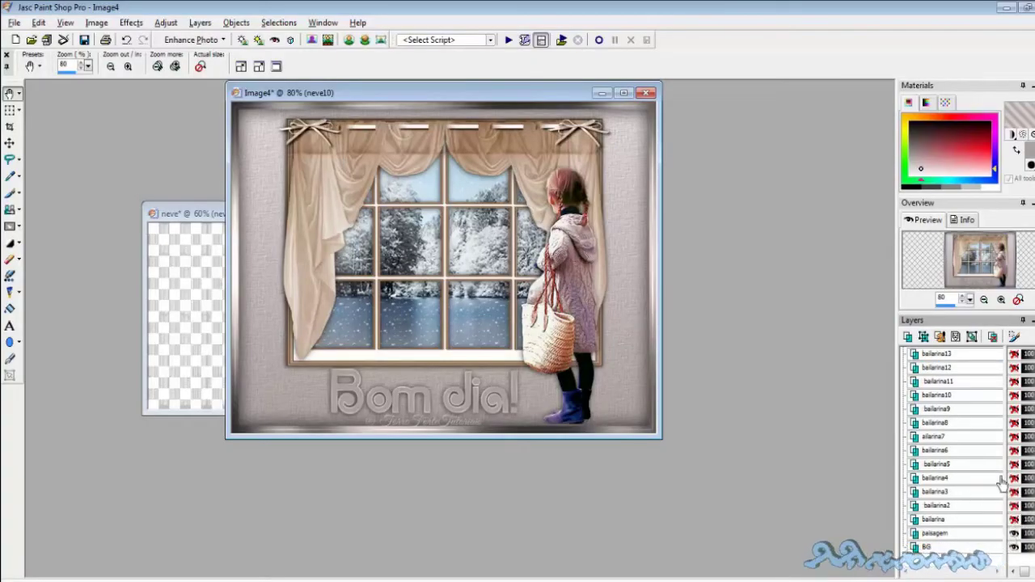
{"action": "left_click", "coordinate": [1014, 519]}
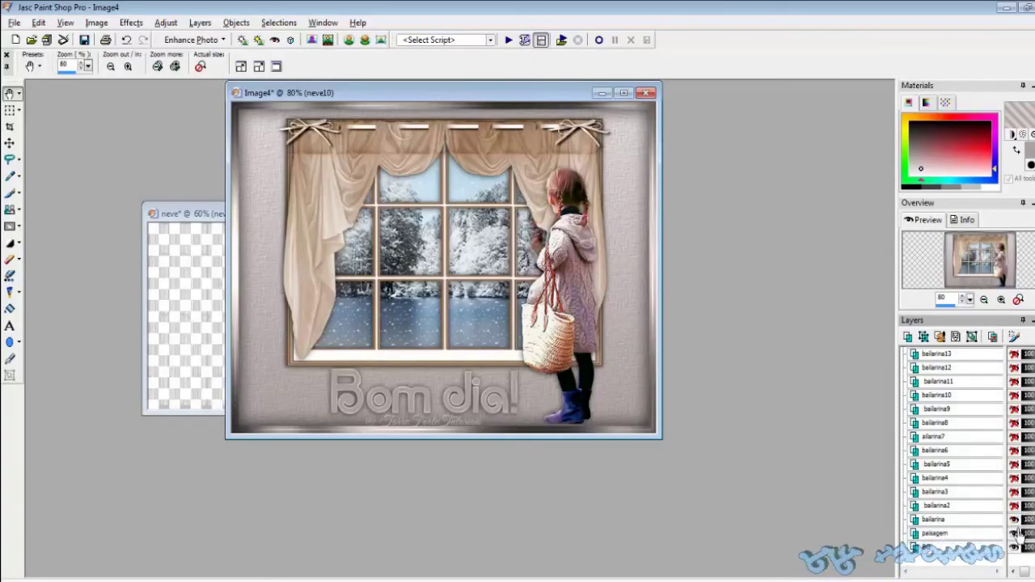
{"action": "right_click", "coordinate": [479, 261]}
{"action": "left_click", "coordinate": [501, 297]}
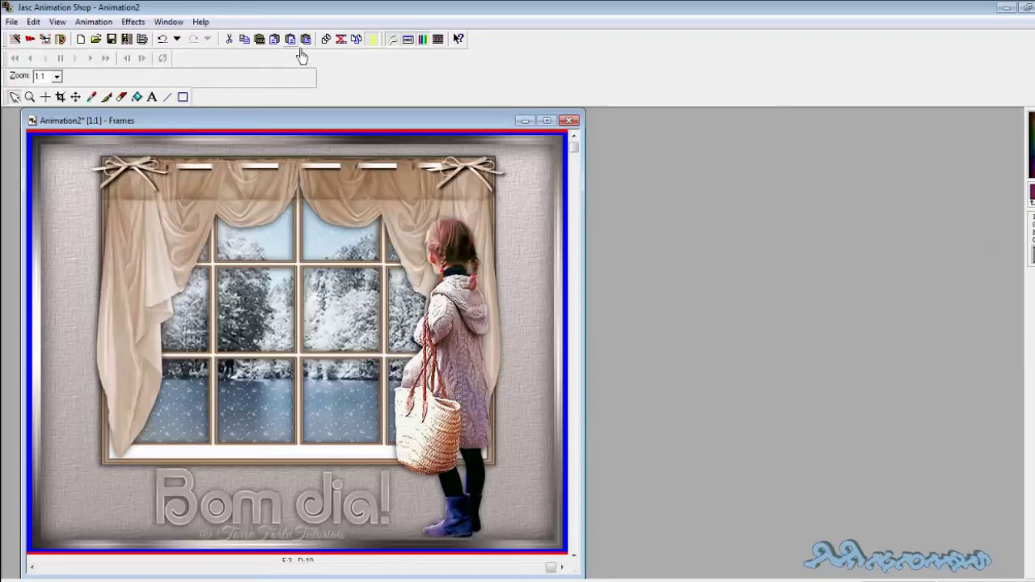
{"action": "left_click", "coordinate": [295, 44]}
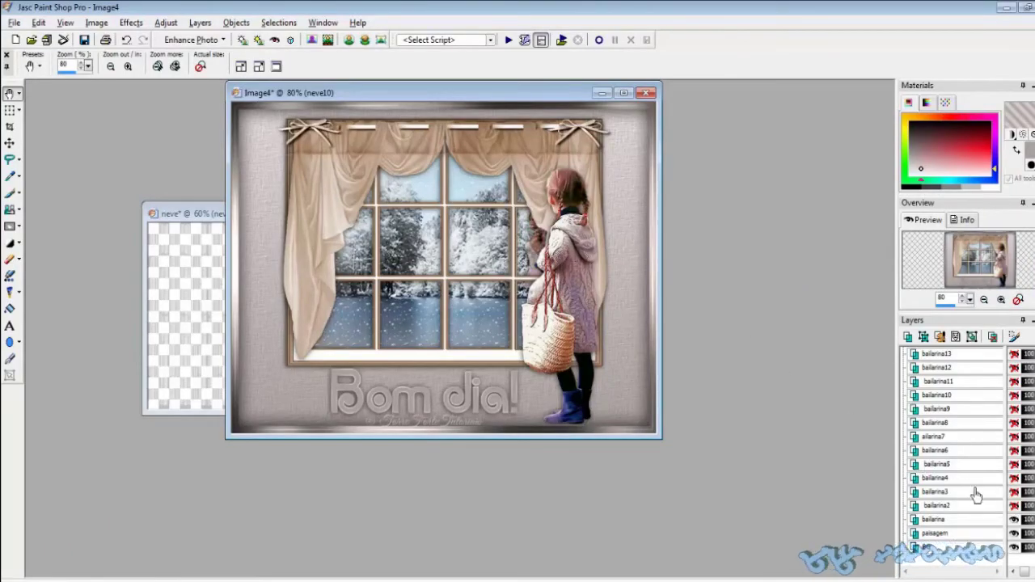
In Paint Shop Pro, replace bailarina with bailarina2 and neve4 with neve5, and paste the merged copy as a new Animation Shop frame
{"action": "left_click", "coordinate": [1015, 507]}
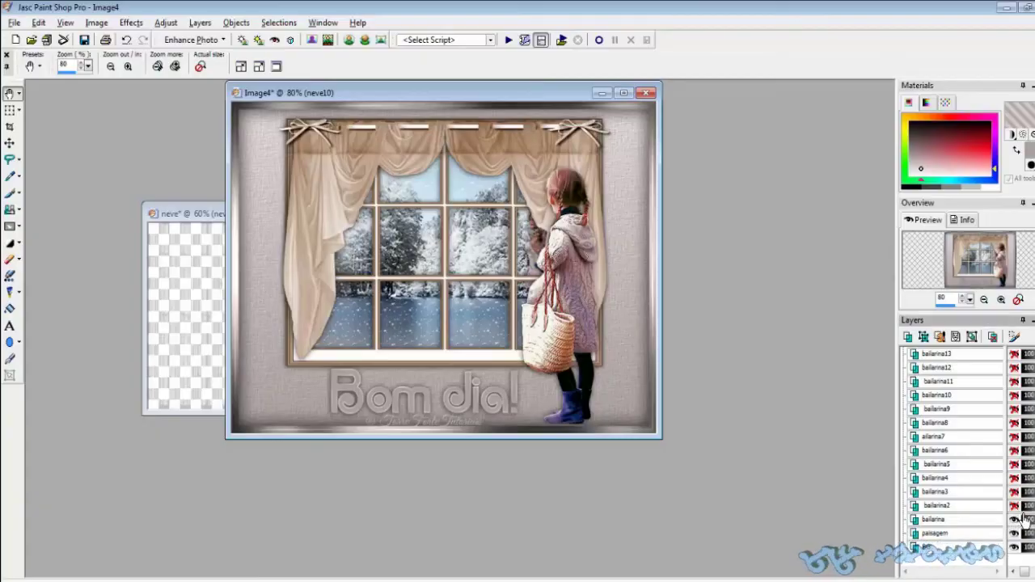
{"action": "left_click", "coordinate": [1016, 520]}
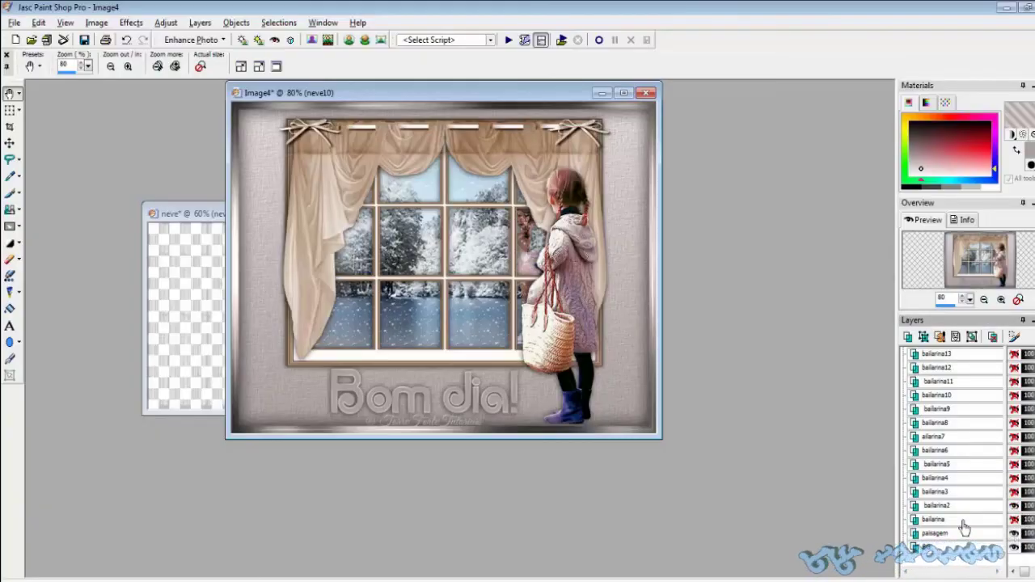
{"action": "scroll", "coordinate": [954, 452], "scroll_direction": "up", "scroll_amount": 4}
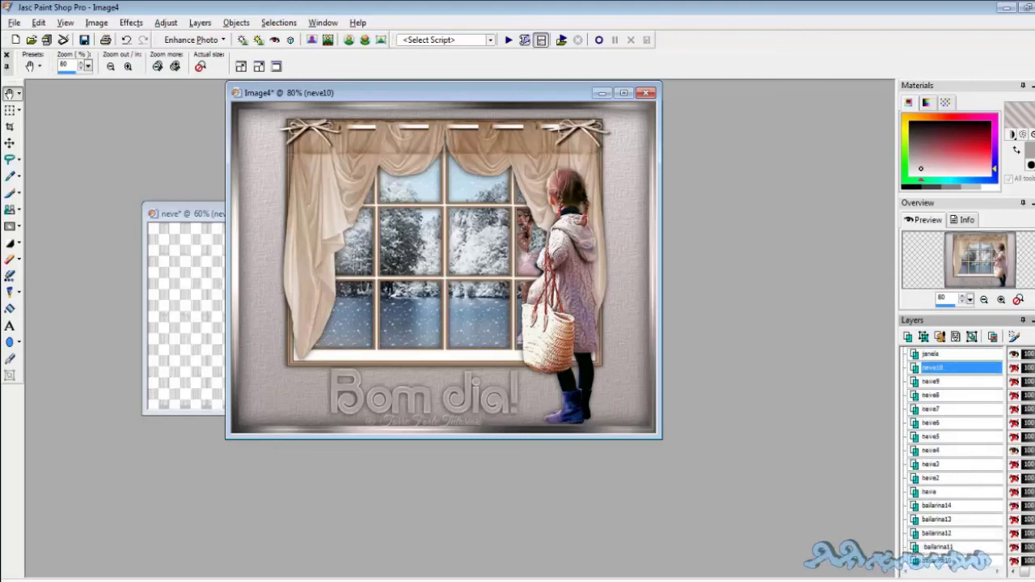
{"action": "left_click", "coordinate": [1015, 450]}
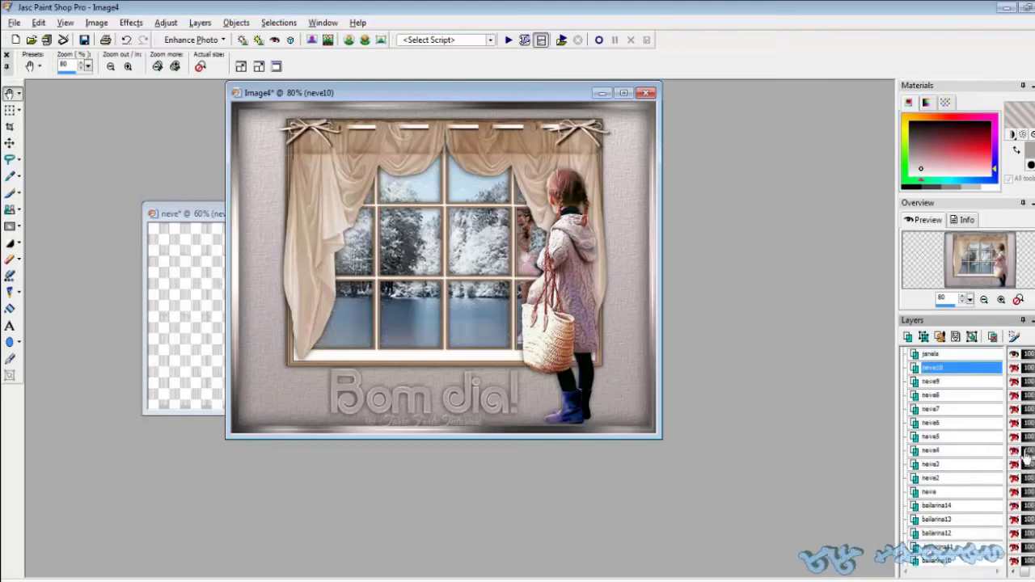
{"action": "left_click", "coordinate": [1016, 437]}
{"action": "right_click", "coordinate": [386, 209]}
{"action": "left_click", "coordinate": [396, 240]}
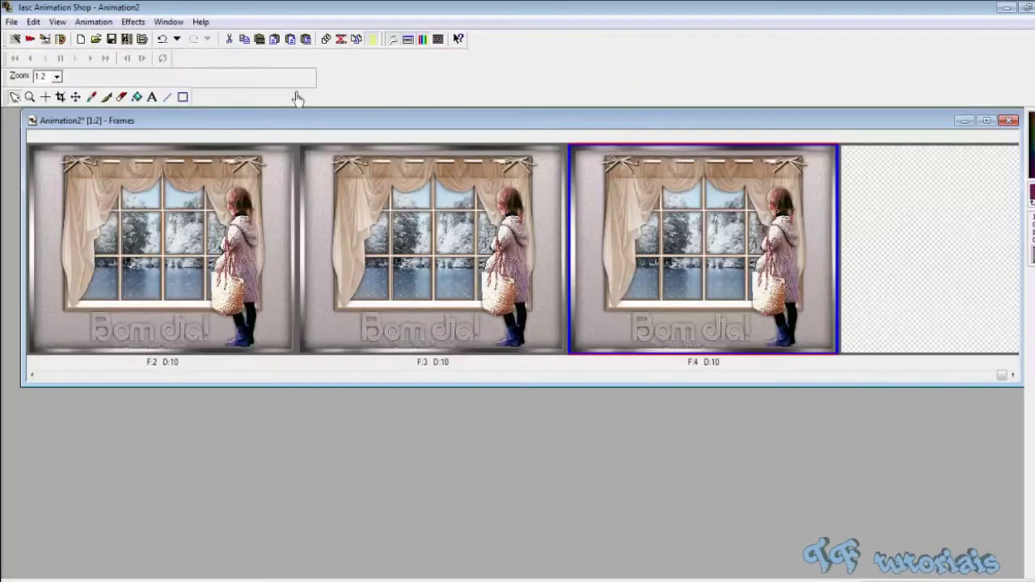
{"action": "key", "text": "ctrl+l"}
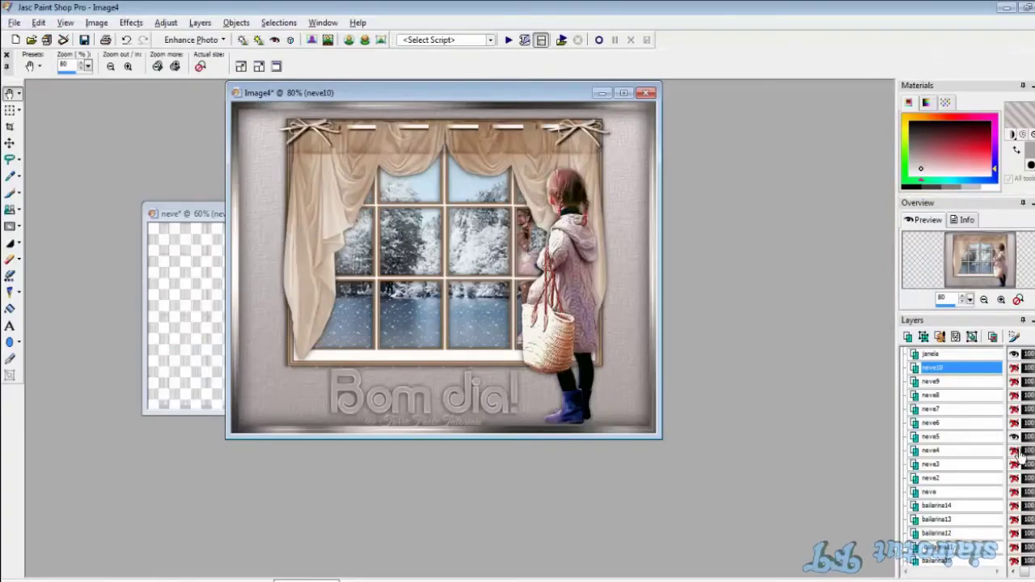
Back in Paint Shop Pro, replace neve5 with neve6 and bailarina2 with bailarina3, and add the merged copy to the Animation Shop animation
{"action": "left_click", "coordinate": [1014, 437]}
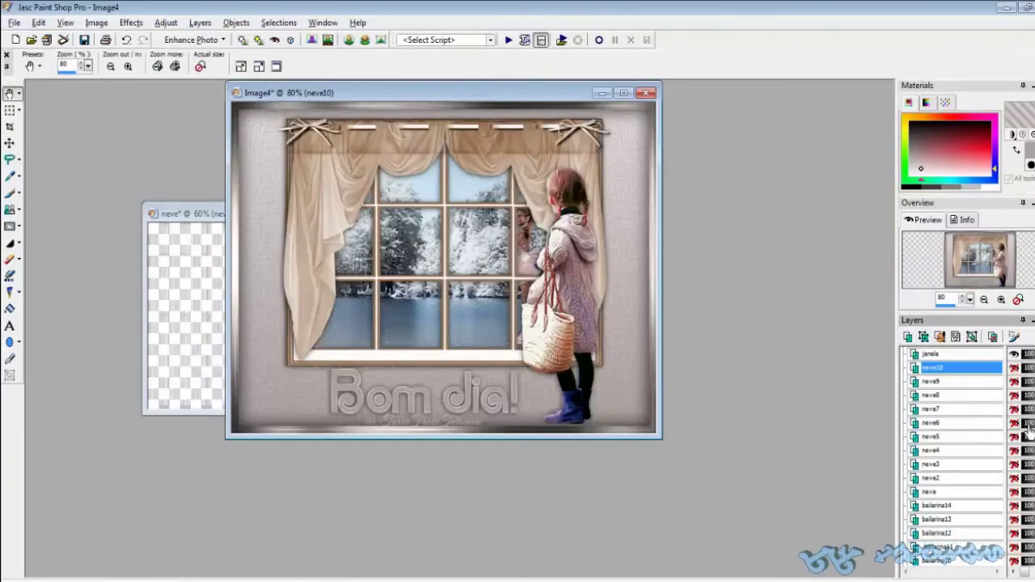
{"action": "scroll", "coordinate": [1013, 424], "scroll_direction": "down", "scroll_amount": 4}
{"action": "left_click", "coordinate": [1014, 505]}
{"action": "right_click", "coordinate": [428, 573]}
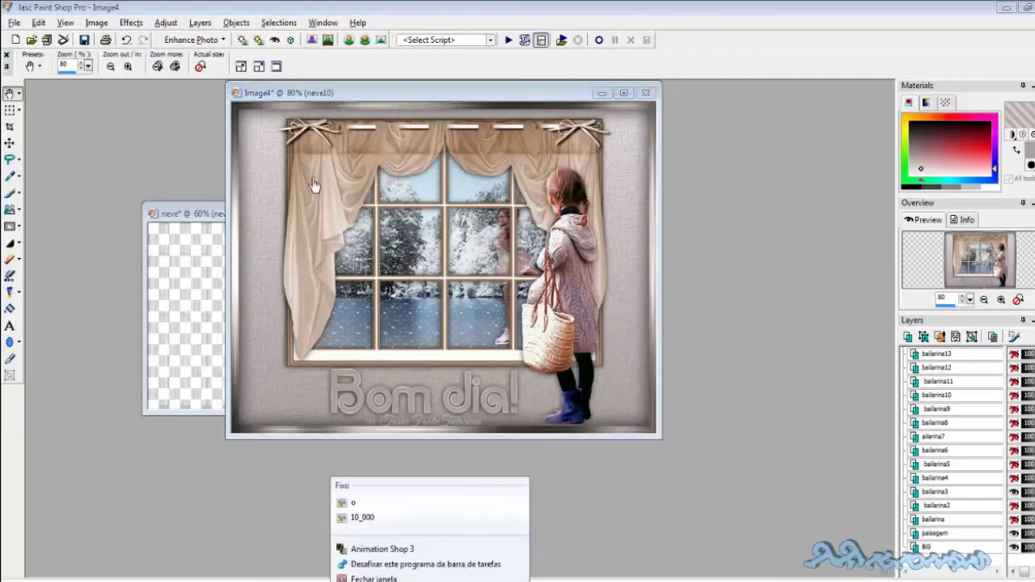
{"action": "left_click", "coordinate": [429, 572]}
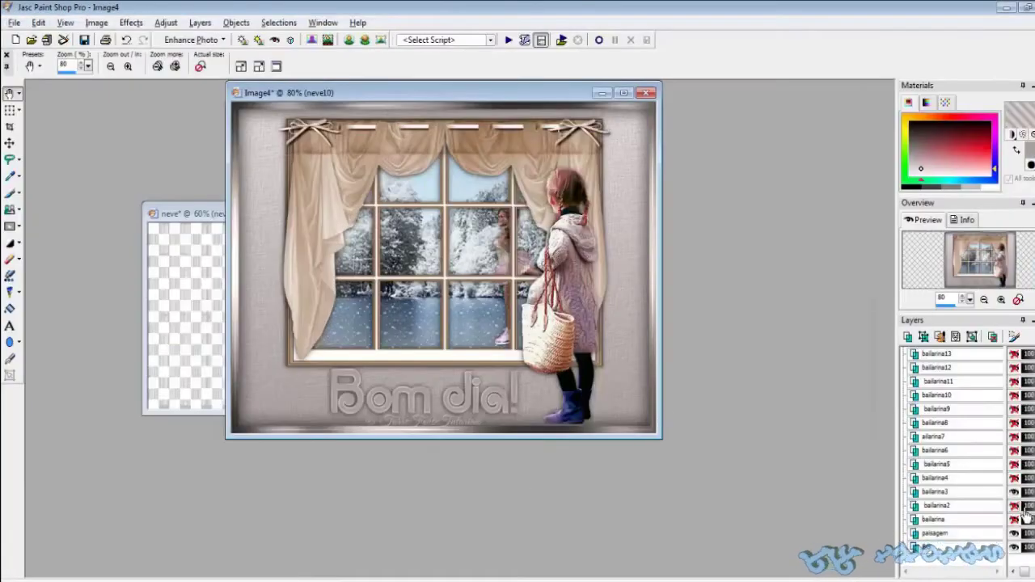
Return to Paint Shop Pro, replace bailarina3 with bailarina4 and neve6 with neve7, and paste the merged copy as another Animation Shop frame
{"action": "left_click", "coordinate": [1013, 491]}
{"action": "left_click", "coordinate": [1014, 505]}
{"action": "scroll", "coordinate": [1015, 485], "scroll_direction": "up", "scroll_amount": 5}
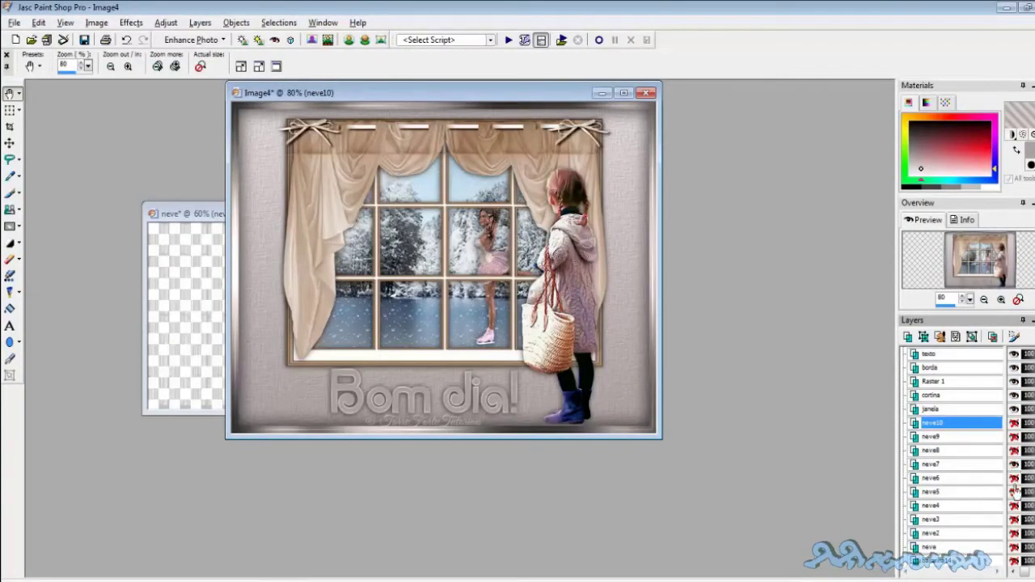
{"action": "right_click", "coordinate": [503, 260]}
{"action": "left_click", "coordinate": [557, 306]}
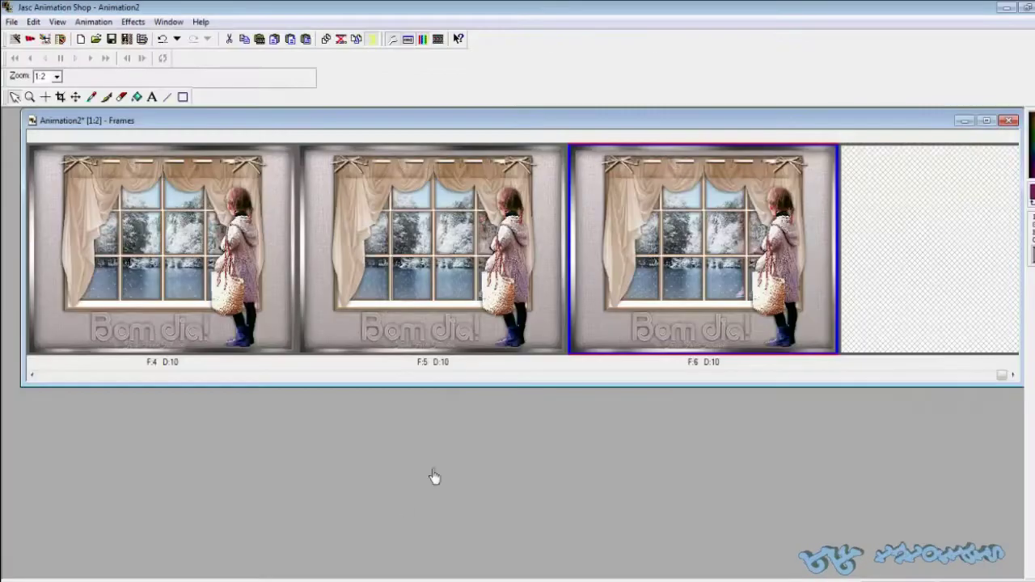
{"action": "key", "text": "ctrl+l"}
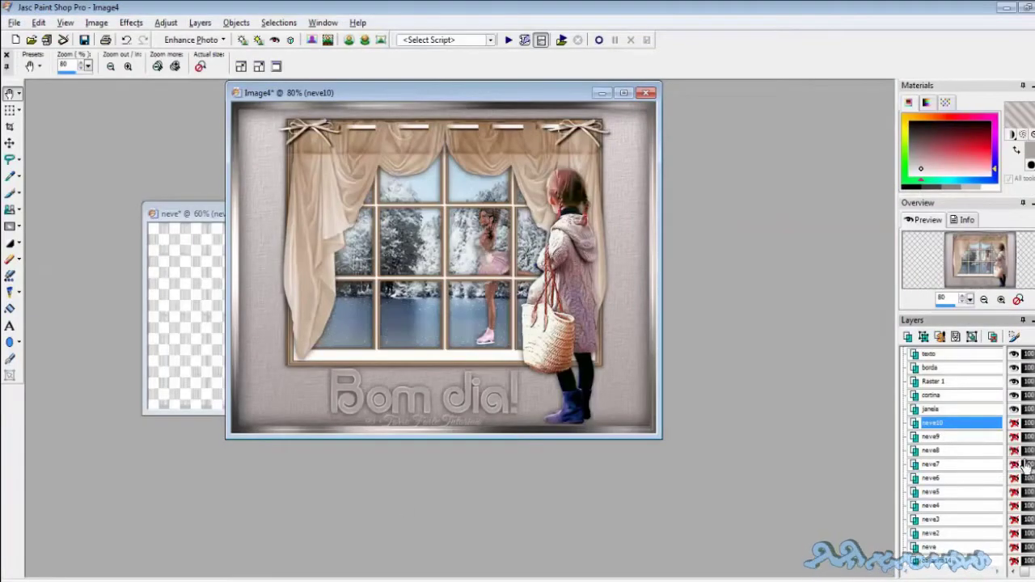
Advance the visible layers one by one from neve7 and bailarina4 to neve10 and ailarina7, adding each merged copy as an Animation Shop frame
{"action": "scroll", "coordinate": [1025, 467], "scroll_direction": "down", "scroll_amount": 5}
{"action": "left_click", "coordinate": [1014, 464]}
{"action": "left_click", "coordinate": [1014, 450]}
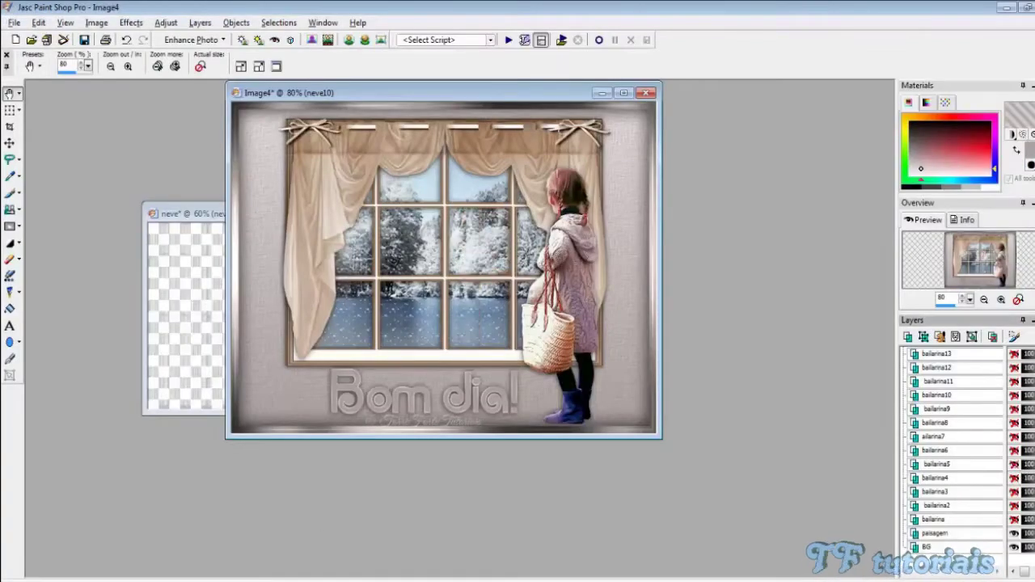
{"action": "left_click", "coordinate": [1014, 450]}
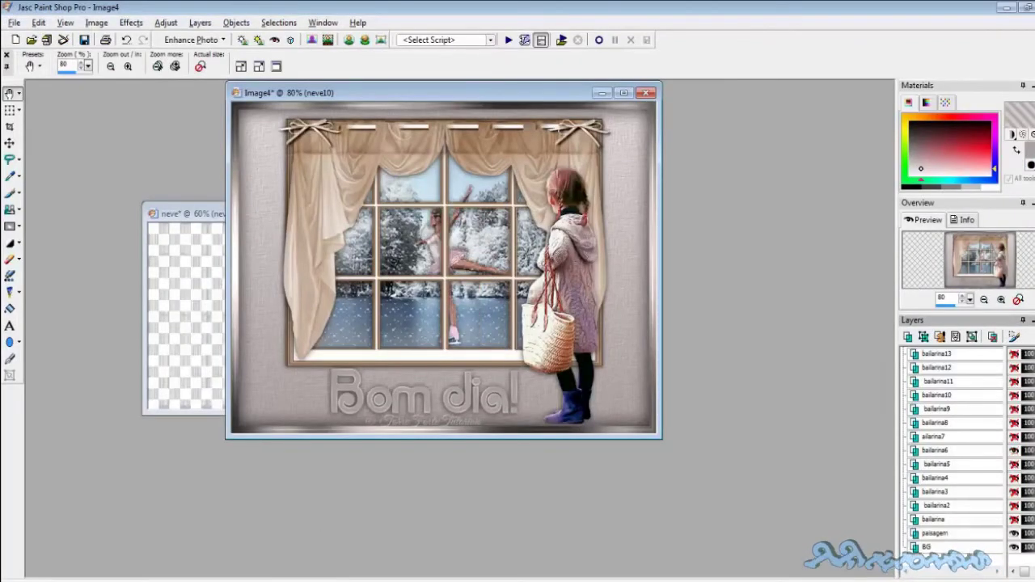
{"action": "scroll", "coordinate": [1010, 428], "scroll_direction": "up", "scroll_amount": 4}
{"action": "right_click", "coordinate": [366, 274]}
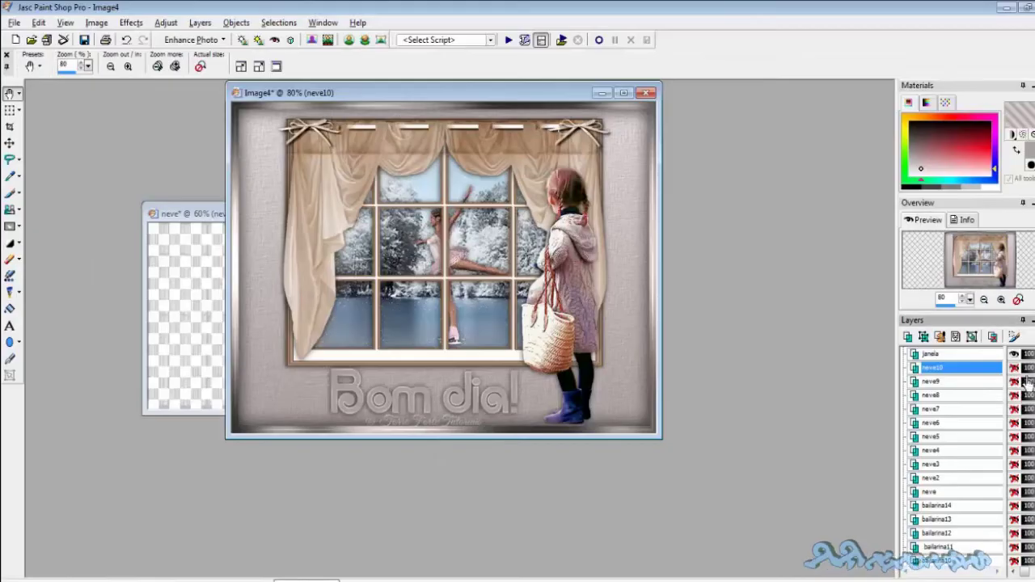
{"action": "scroll", "coordinate": [1002, 399], "scroll_direction": "down", "scroll_amount": 4}
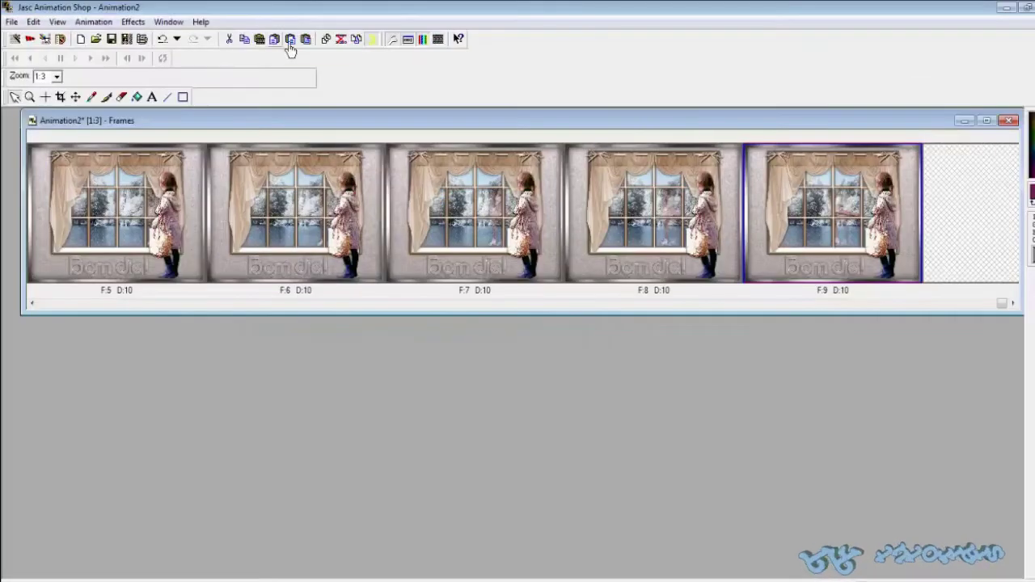
{"action": "left_click", "coordinate": [291, 39]}
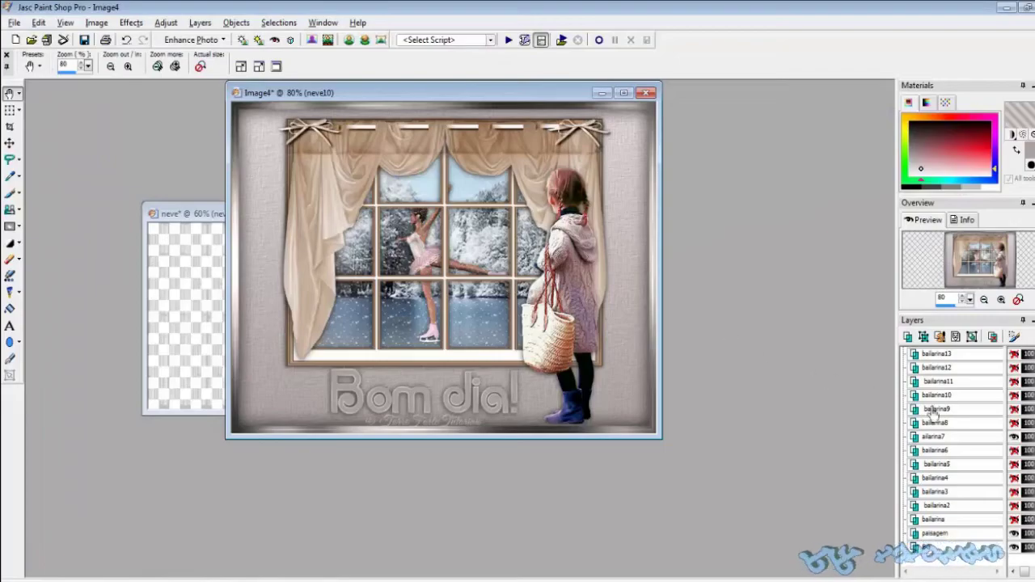
Replace the visible snow layer neve10 with neve and the dancer layer ailarina7 with bailarina8
{"action": "scroll", "coordinate": [954, 453], "scroll_direction": "up", "scroll_amount": 3}
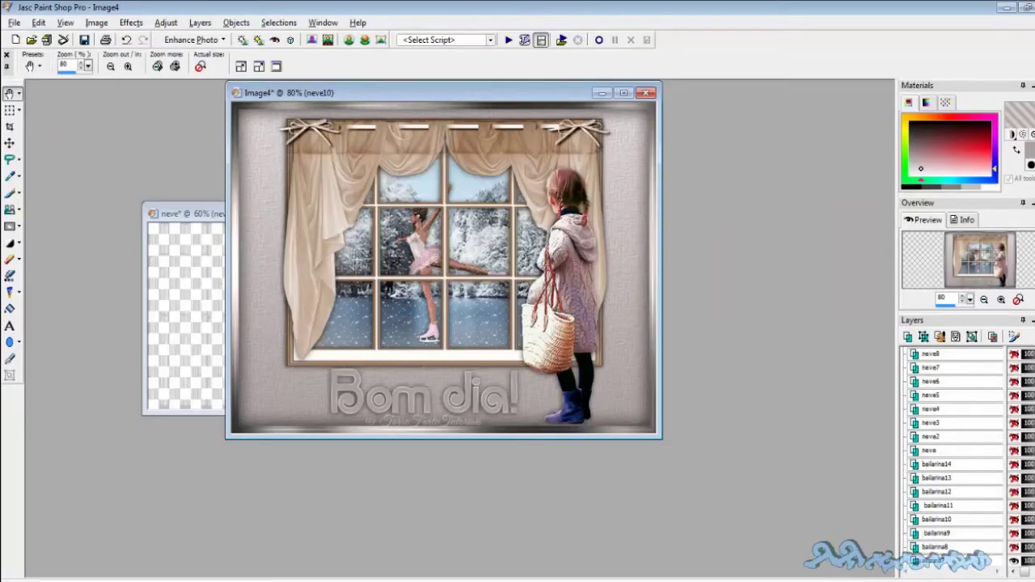
{"action": "scroll", "coordinate": [954, 453], "scroll_direction": "up", "scroll_amount": 2}
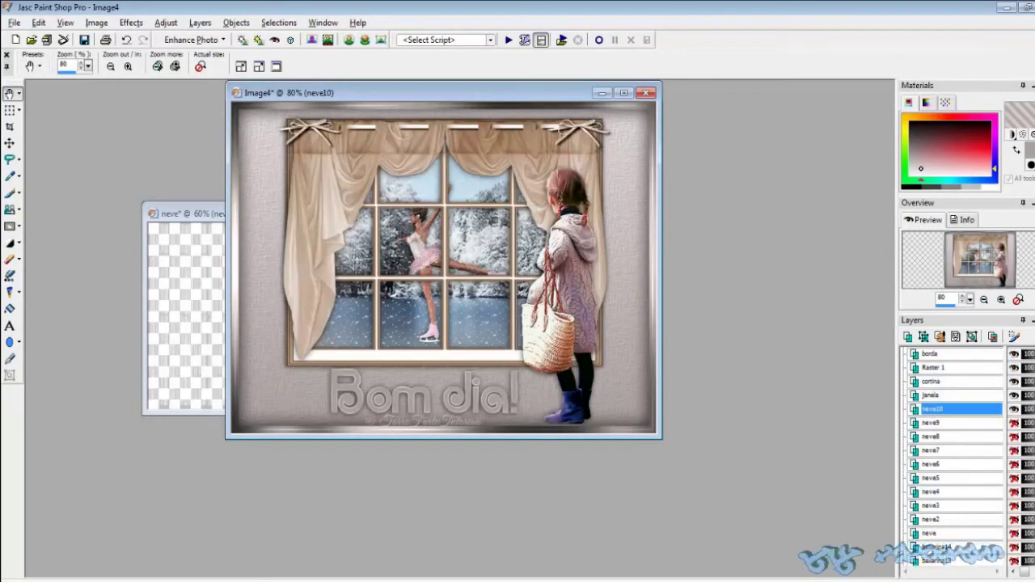
{"action": "left_click", "coordinate": [1014, 409]}
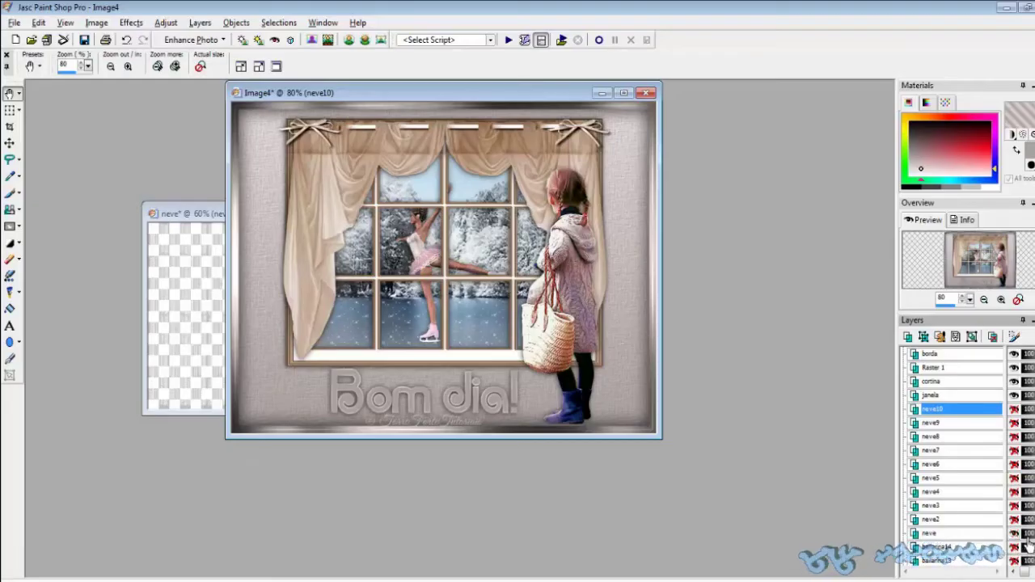
{"action": "scroll", "coordinate": [958, 461], "scroll_direction": "down", "scroll_amount": 3}
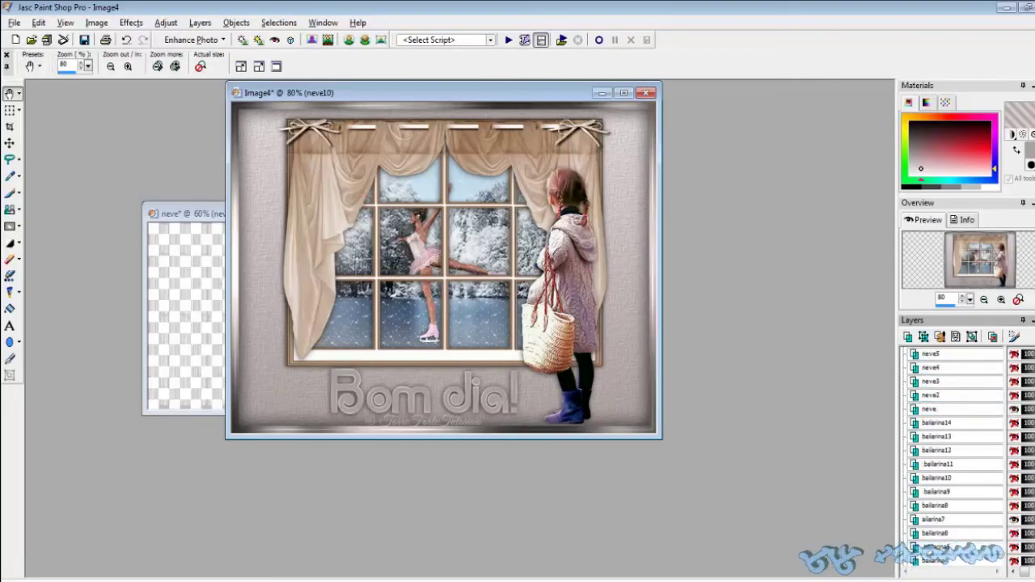
{"action": "scroll", "coordinate": [953, 452], "scroll_direction": "up", "scroll_amount": 3}
{"action": "scroll", "coordinate": [954, 453], "scroll_direction": "up", "scroll_amount": 1}
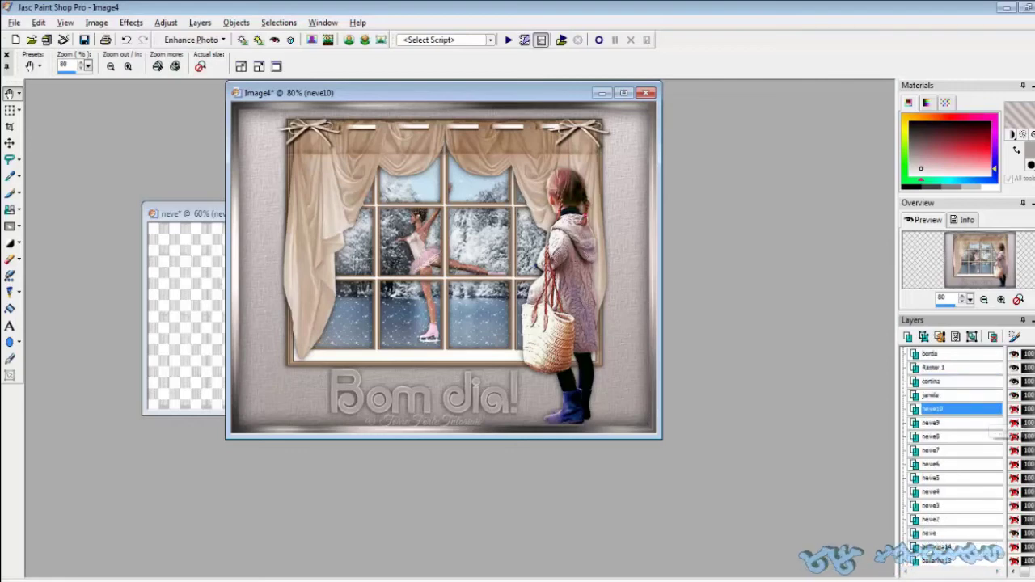
{"action": "scroll", "coordinate": [1002, 436], "scroll_direction": "down", "scroll_amount": 4}
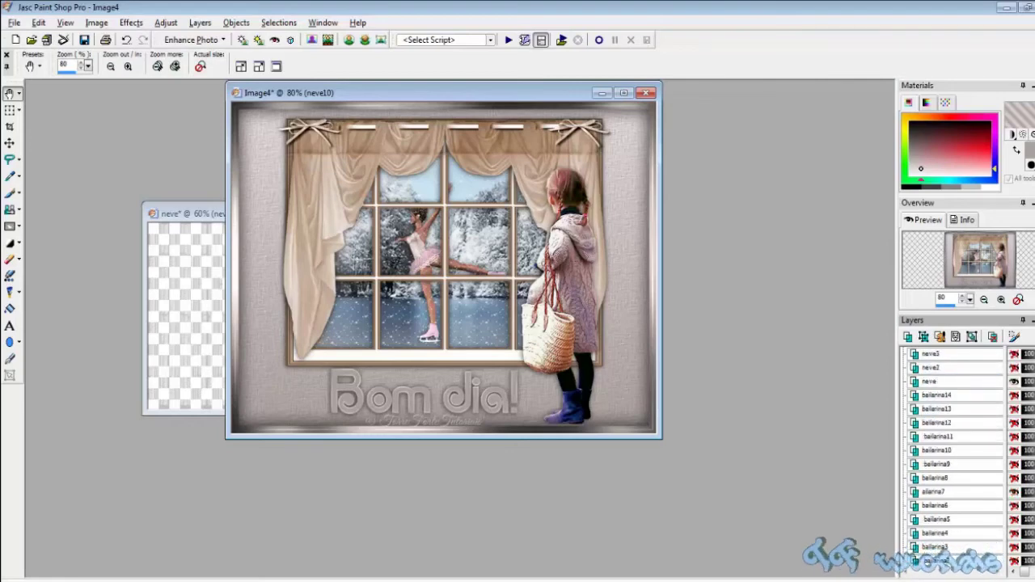
{"action": "left_click", "coordinate": [1017, 491]}
{"action": "left_click", "coordinate": [1015, 478]}
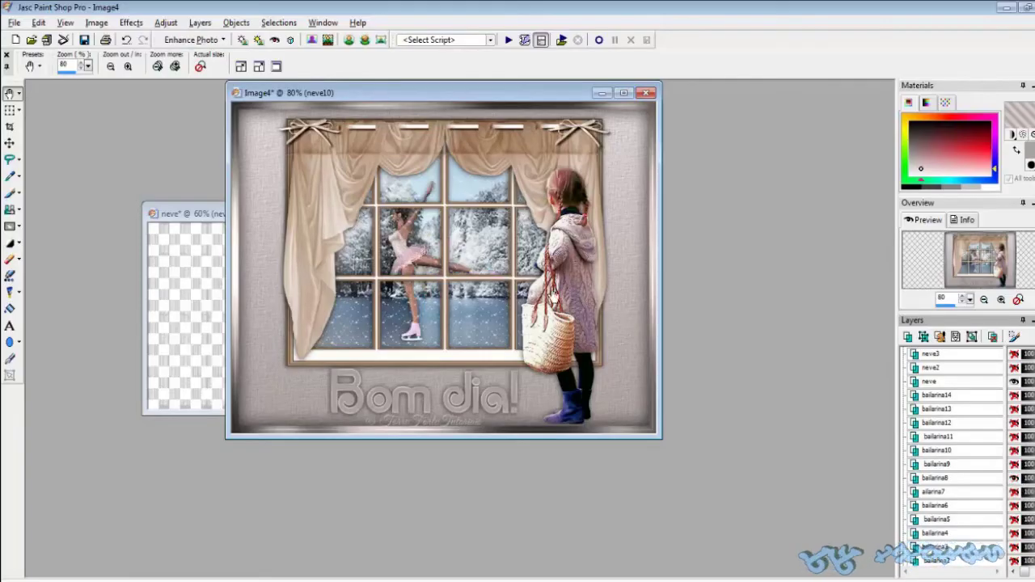
Copy the merged scene with neve and bailarina8, then switch to Animation Shop and paste it as a new frame after the last one
{"action": "right_click", "coordinate": [436, 235]}
{"action": "left_click", "coordinate": [491, 273]}
{"action": "key", "text": "alt+Tab"}
{"action": "key", "text": "ctrl+l"}
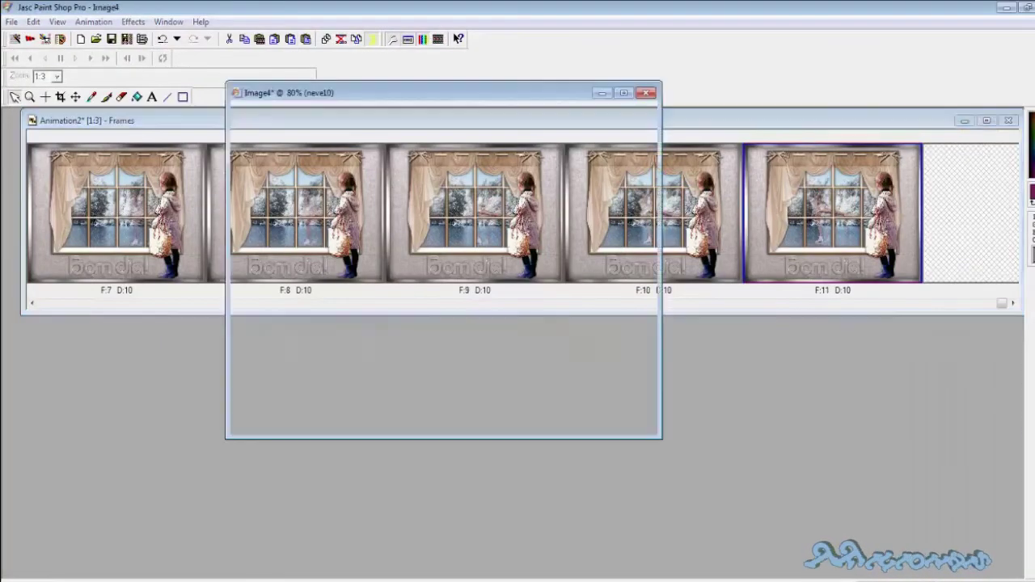
Back in Paint Shop Pro, replace bailarina8 with bailarina9 and neve with neve2, and paste the merged copy as a new Animation Shop frame
{"action": "key", "text": "alt+Tab"}
{"action": "left_click", "coordinate": [1016, 491]}
{"action": "left_click", "coordinate": [1013, 437]}
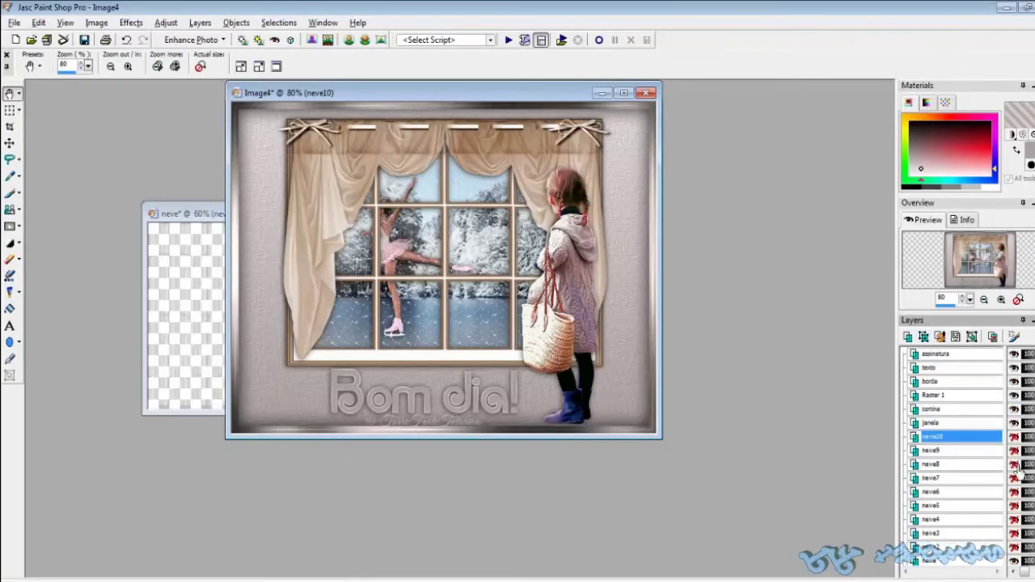
{"action": "right_click", "coordinate": [423, 223]}
{"action": "left_click", "coordinate": [479, 260]}
{"action": "key", "text": "alt+Tab"}
{"action": "key", "text": "ctrl+l"}
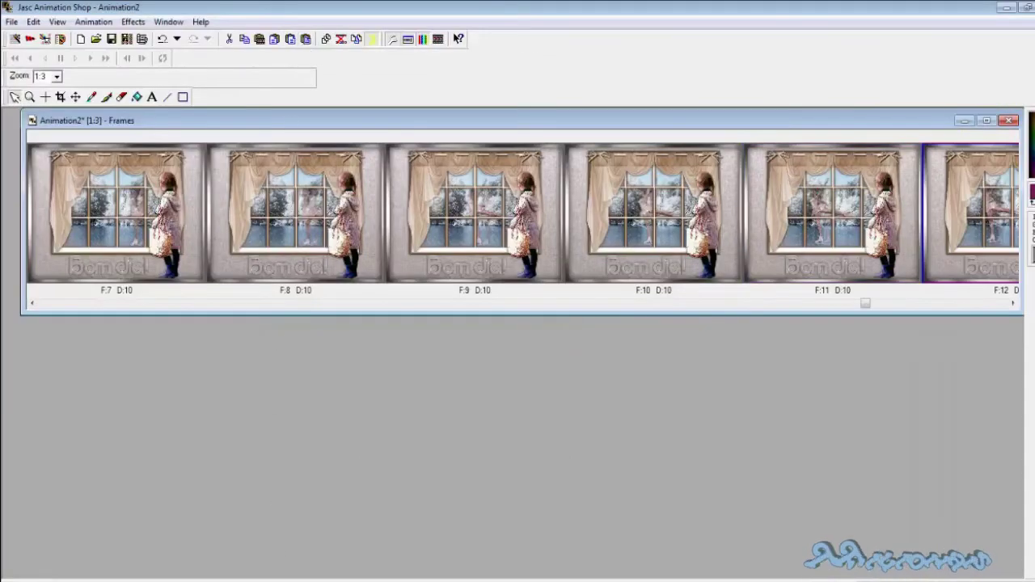
Return to Paint Shop Pro, replace neve2 with neve3 and bailarina9 with bailarina10, and add the merged copy as an Animation Shop frame
{"action": "key", "text": "alt+Tab"}
{"action": "scroll", "coordinate": [954, 453], "scroll_direction": "down", "scroll_amount": 10}
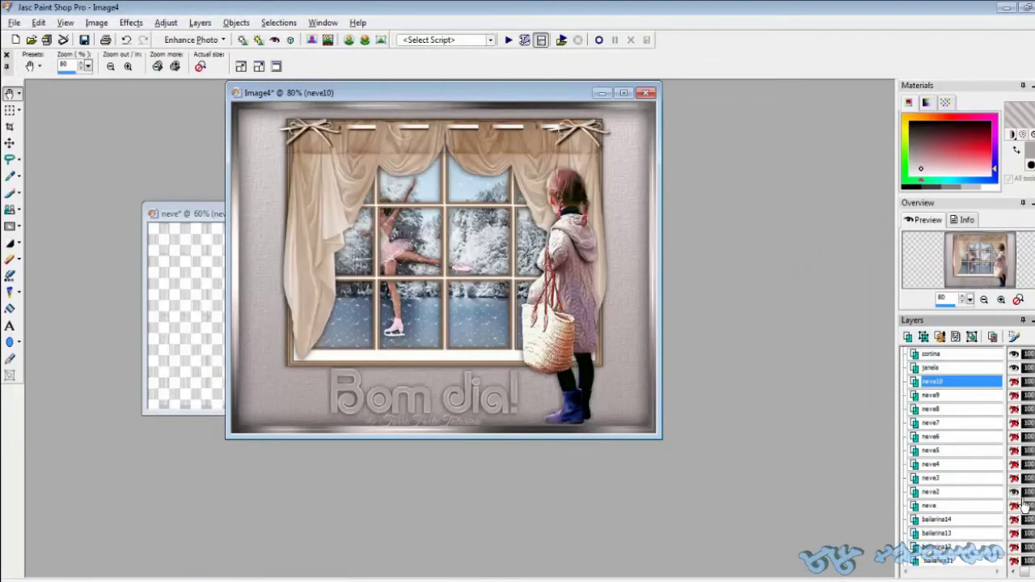
{"action": "left_click", "coordinate": [1017, 409]}
{"action": "left_click", "coordinate": [1014, 396]}
{"action": "right_click", "coordinate": [423, 270]}
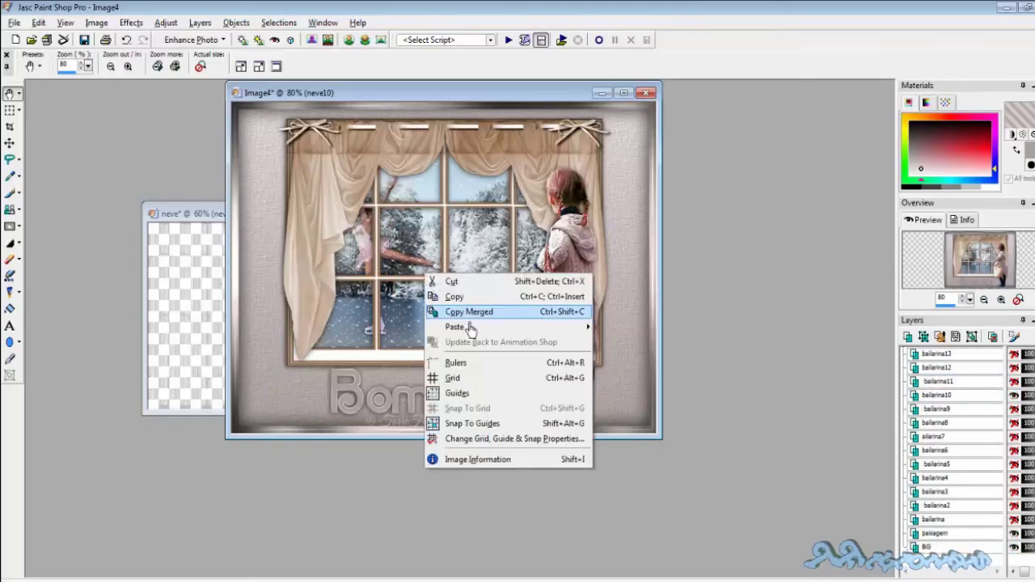
{"action": "left_click", "coordinate": [474, 310]}
{"action": "key", "text": "alt+Tab"}
{"action": "key", "text": "ctrl+l"}
In Paint Shop Pro, replace bailarina10 with bailarina11 and neve3 with neve4, and paste the merged copy as the next Animation Shop frame
{"action": "key", "text": "alt+Tab"}
{"action": "left_click", "coordinate": [1014, 395]}
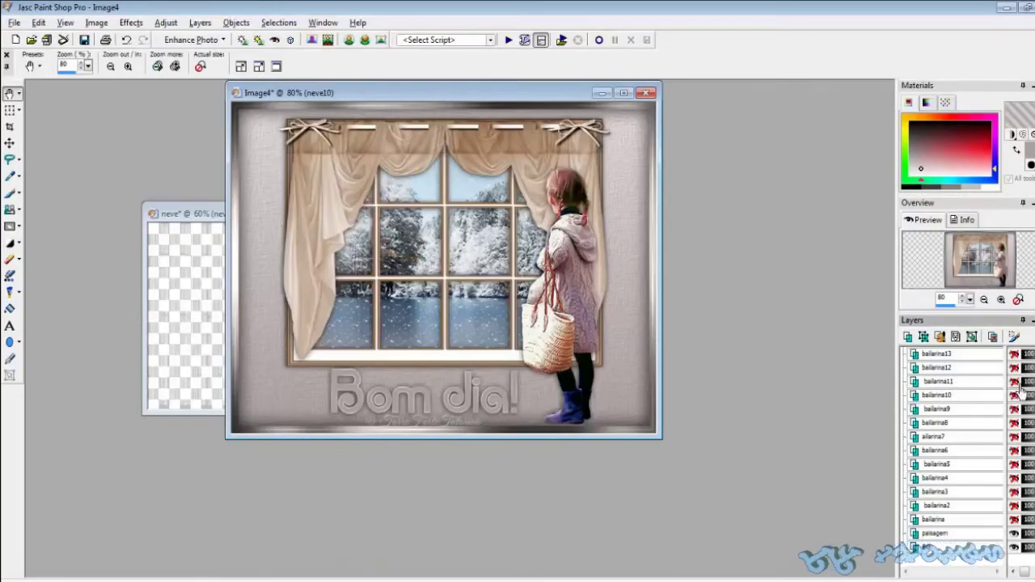
{"action": "left_click", "coordinate": [1014, 382]}
{"action": "scroll", "coordinate": [954, 453], "scroll_direction": "up", "scroll_amount": 10}
{"action": "right_click", "coordinate": [444, 223]}
{"action": "left_click", "coordinate": [489, 258]}
{"action": "key", "text": "alt+Tab"}
{"action": "key", "text": "ctrl+l"}
Back in Paint Shop Pro, replace neve4 with neve5 and bailarina11 with bailarina12, and add the merged copy to the Animation Shop animation
{"action": "key", "text": "alt+Tab"}
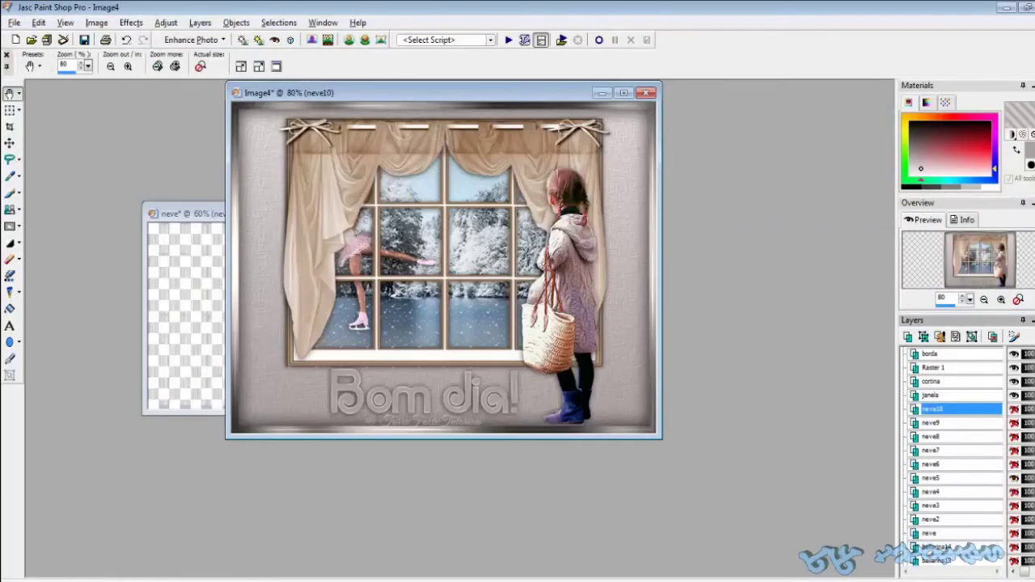
{"action": "scroll", "coordinate": [954, 453], "scroll_direction": "down", "scroll_amount": 10}
{"action": "left_click", "coordinate": [1014, 382]}
{"action": "left_click", "coordinate": [1014, 367]}
{"action": "right_click", "coordinate": [416, 276]}
{"action": "left_click", "coordinate": [475, 313]}
{"action": "key", "text": "alt+Tab"}
{"action": "key", "text": "ctrl+l"}
Return to Paint Shop Pro, replace bailarina12 with bailarina13 and neve5 with neve6, and paste the merged copy as another Animation Shop frame
{"action": "key", "text": "alt+Tab"}
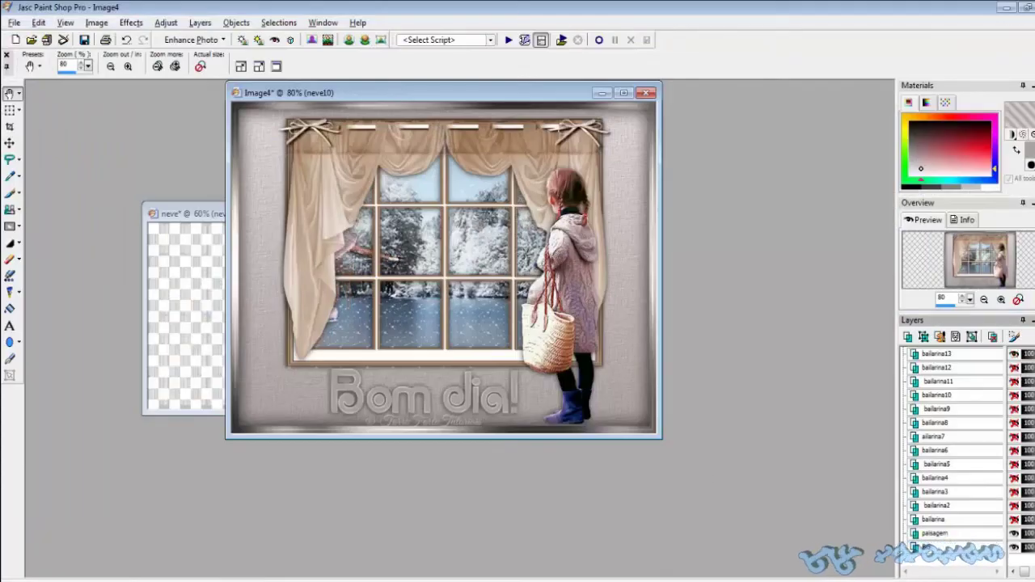
{"action": "scroll", "coordinate": [962, 405], "scroll_direction": "up", "scroll_amount": 10}
{"action": "right_click", "coordinate": [403, 248]}
{"action": "left_click", "coordinate": [444, 285]}
{"action": "key", "text": "alt+Tab"}
{"action": "key", "text": "ctrl+l"}
In Paint Shop Pro, replace neve6 with neve7 and bailarina13 with bailarina14, and add the merged copy as a new Animation Shop frame
{"action": "key", "text": "alt+Tab"}
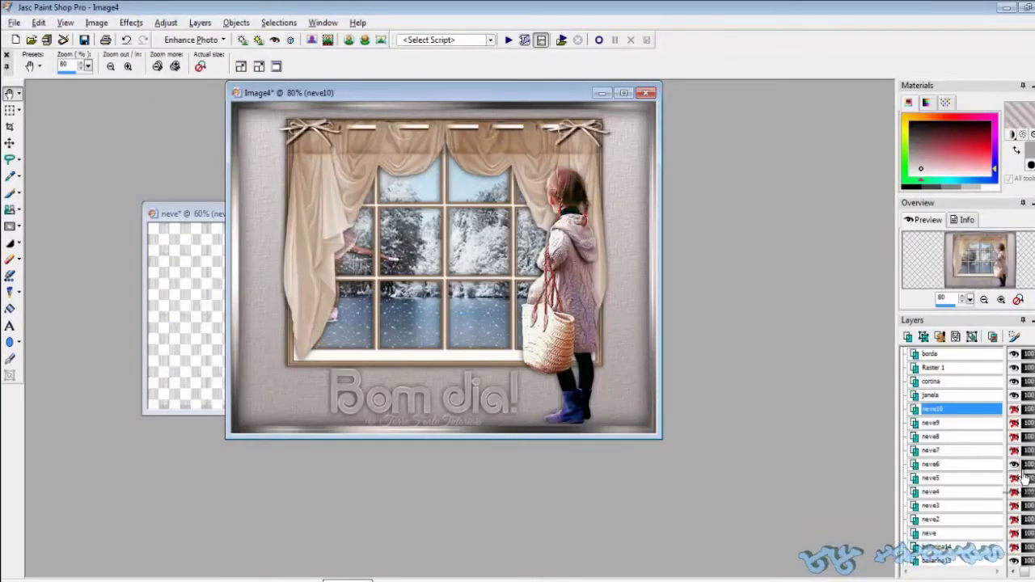
{"action": "scroll", "coordinate": [1018, 445], "scroll_direction": "down", "scroll_amount": 4}
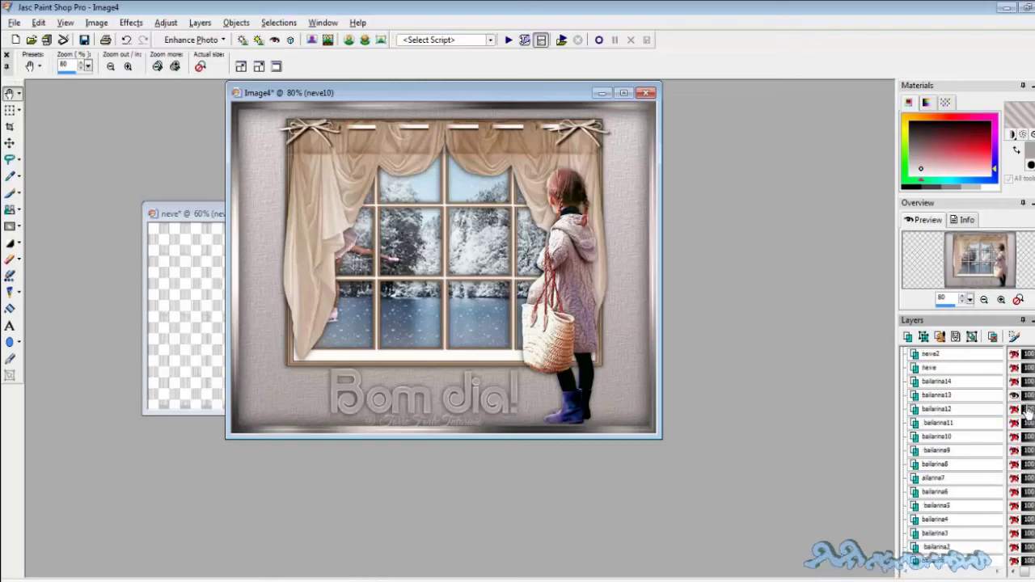
{"action": "right_click", "coordinate": [346, 267]}
{"action": "left_click", "coordinate": [385, 303]}
{"action": "key", "text": "alt+Tab"}
{"action": "key", "text": "ctrl+l"}
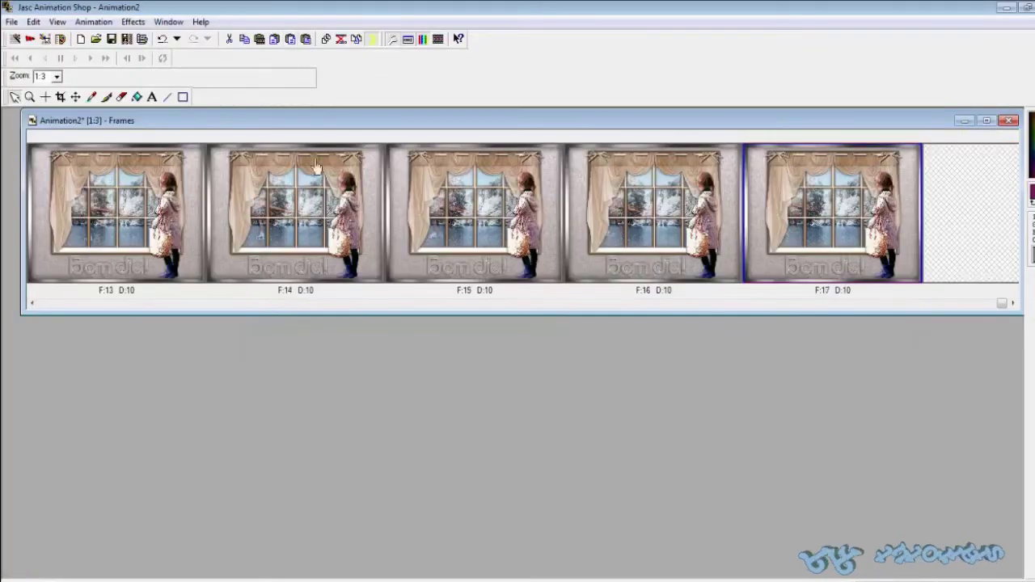
Back in Paint Shop Pro, hide the dancer layer bailarina14 and replace the snow layer neve7 with neve8
{"action": "key", "text": "alt+Tab"}
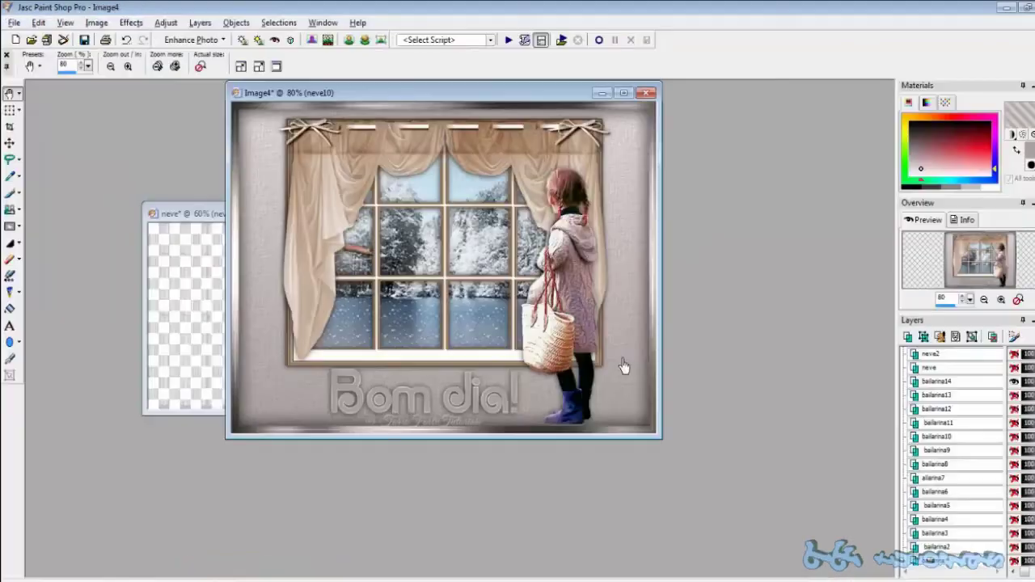
{"action": "left_click", "coordinate": [1014, 383]}
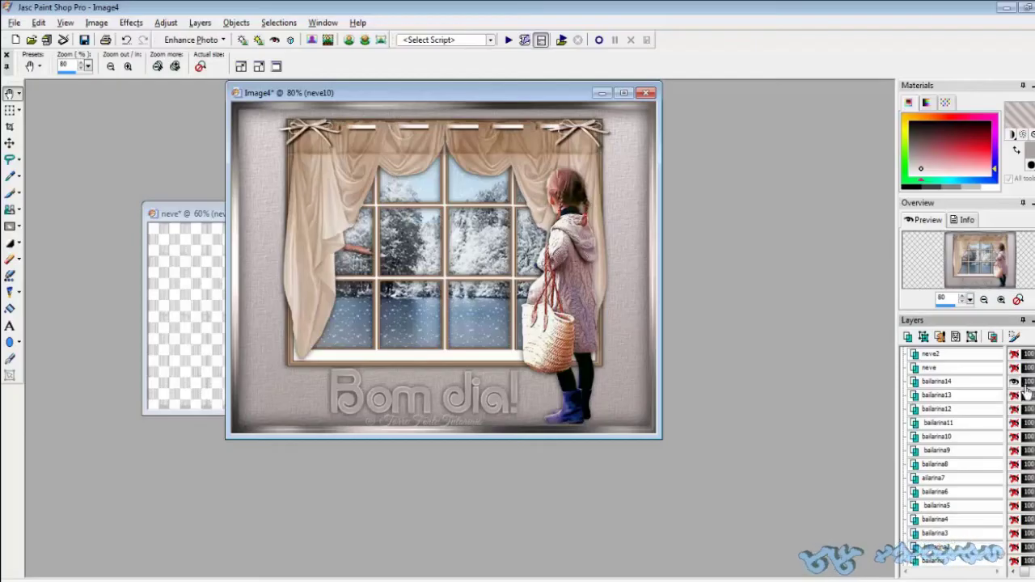
{"action": "scroll", "coordinate": [953, 453], "scroll_direction": "up", "scroll_amount": 4}
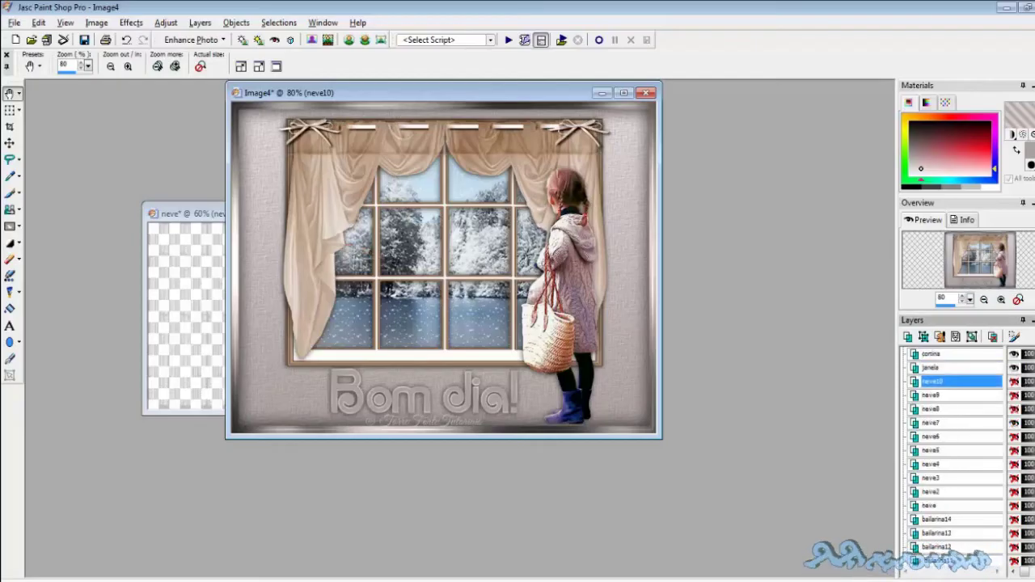
{"action": "left_click", "coordinate": [1017, 422]}
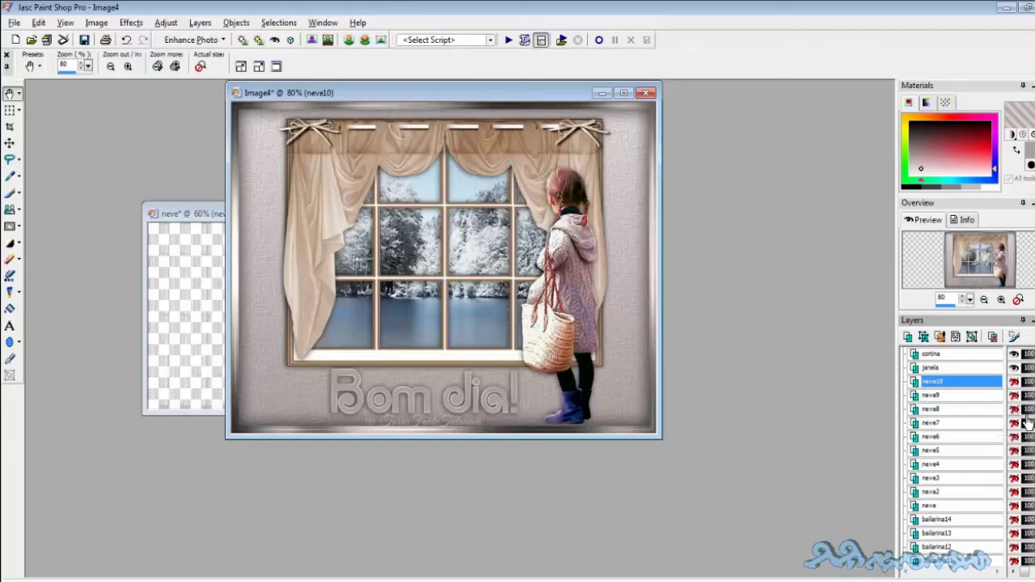
{"action": "left_click", "coordinate": [1014, 409]}
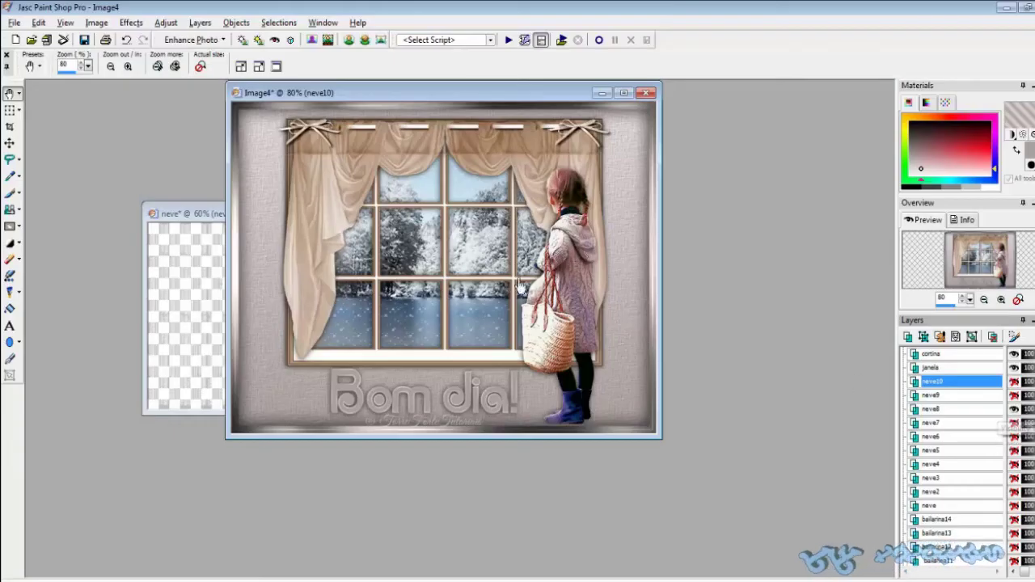
Copy the merged dancer-free scene with neve8 and paste it after the last frame in Animation Shop
{"action": "right_click", "coordinate": [477, 253]}
{"action": "left_click", "coordinate": [517, 288]}
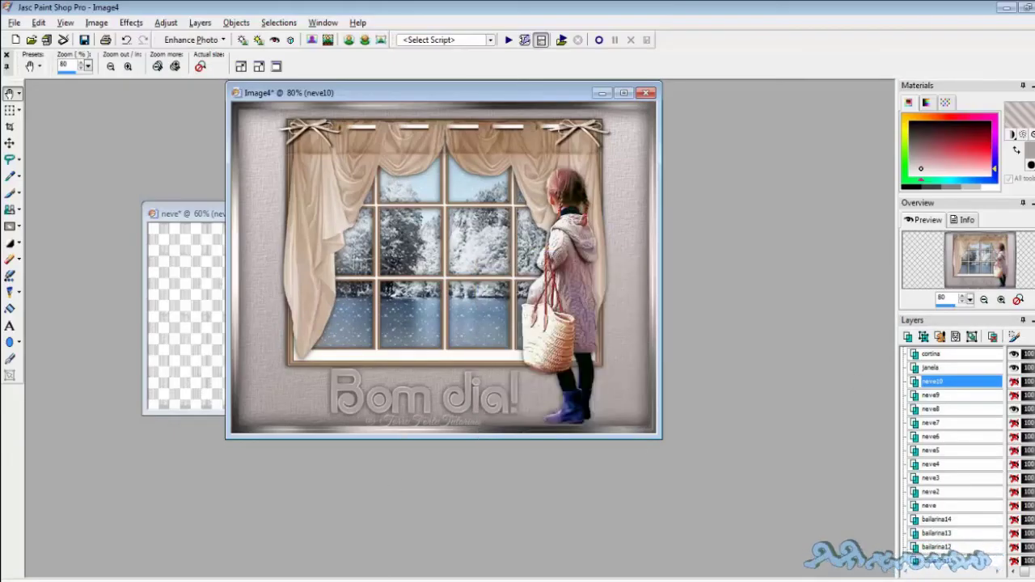
{"action": "key", "text": "alt+Tab"}
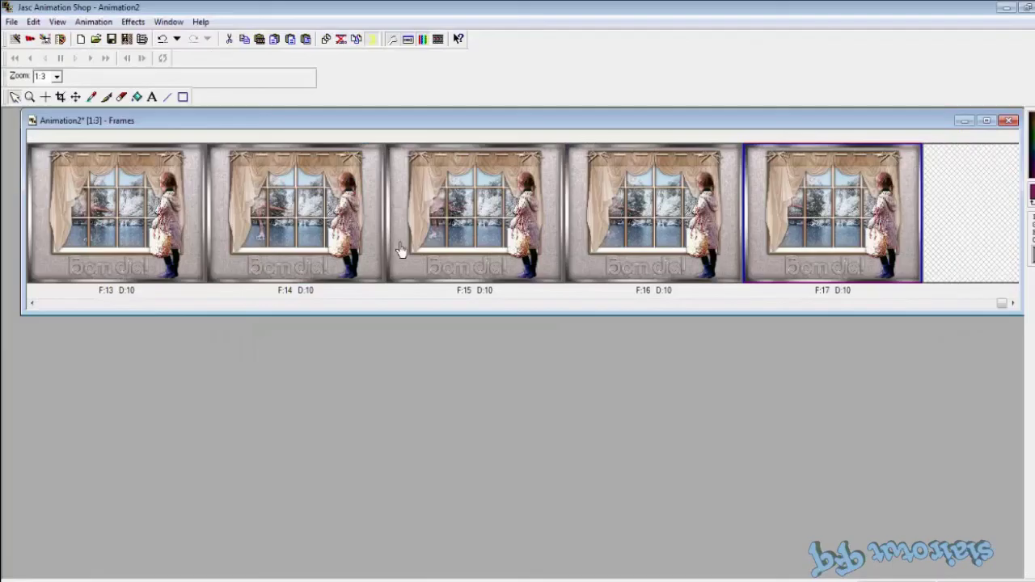
{"action": "left_click", "coordinate": [290, 38]}
Return to Paint Shop Pro, replace neve8 with neve9, and add the merged copy as the next Animation Shop frame
{"action": "key", "text": "alt+Tab"}
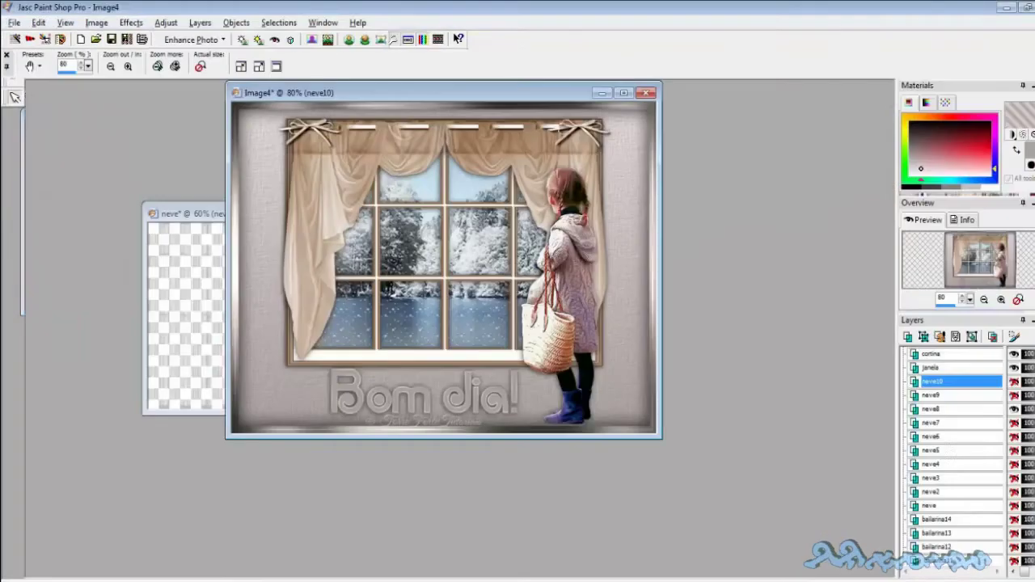
{"action": "left_click", "coordinate": [1014, 395]}
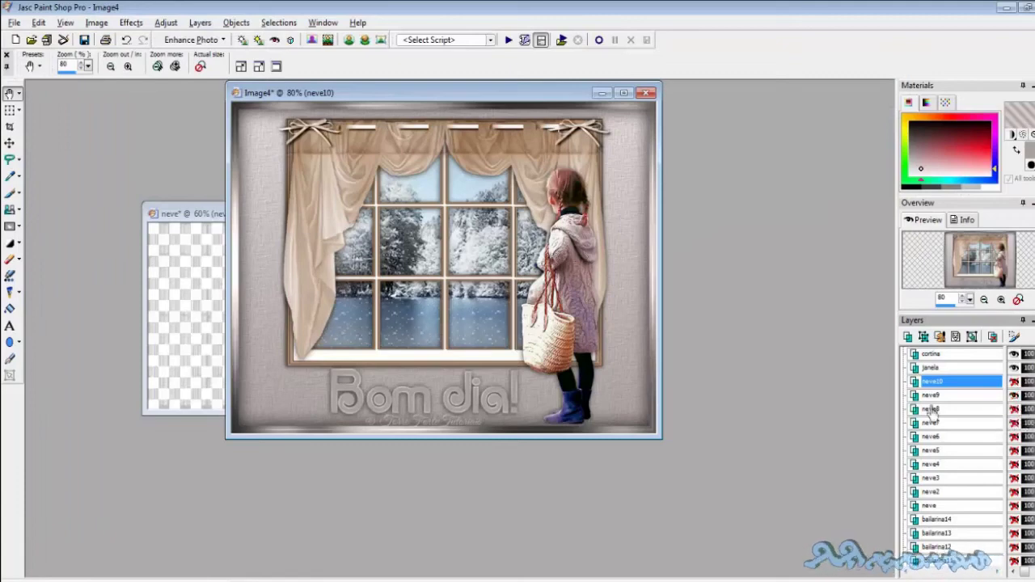
{"action": "right_click", "coordinate": [431, 251]}
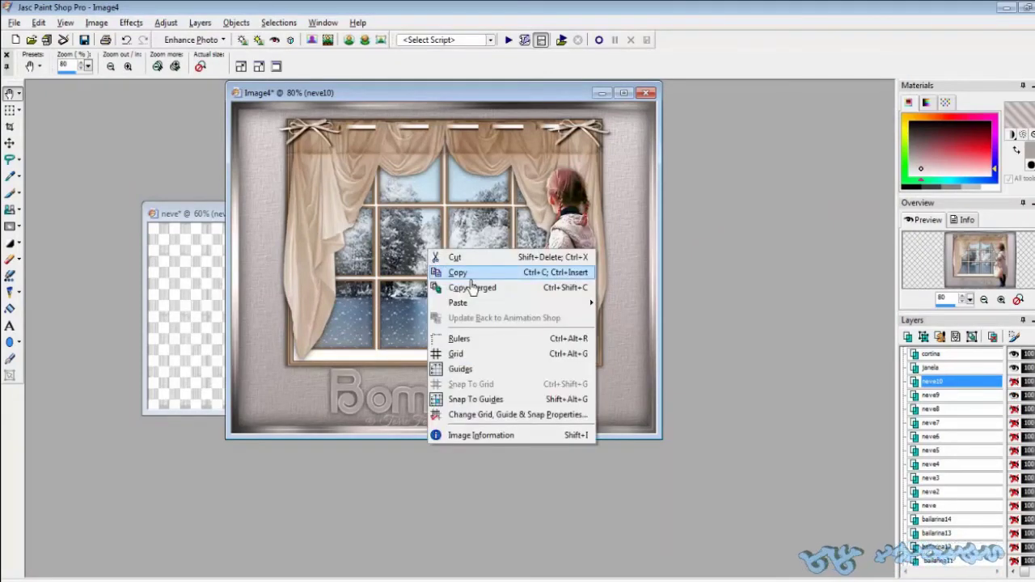
{"action": "left_click", "coordinate": [470, 281]}
{"action": "right_click", "coordinate": [452, 245]}
{"action": "left_click", "coordinate": [482, 282]}
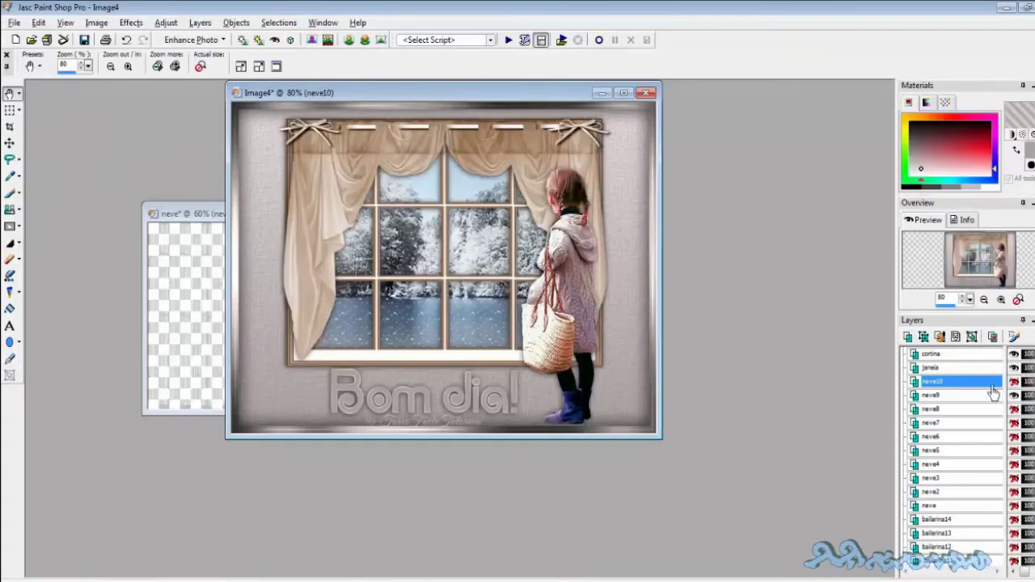
In Paint Shop Pro, replace neve9 with neve10 and paste the merged copy after the last frame in Animation Shop
{"action": "left_click", "coordinate": [1013, 395]}
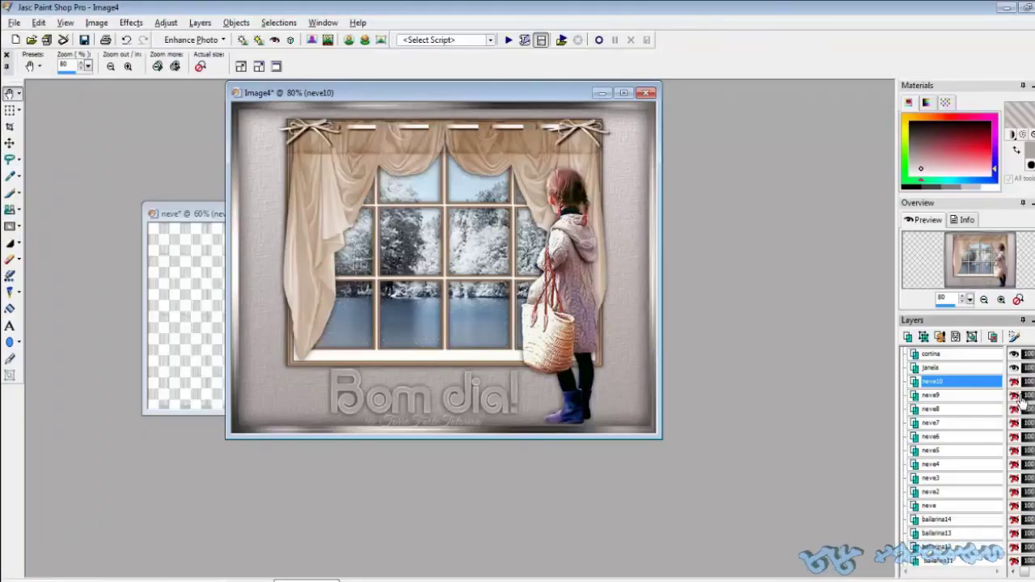
{"action": "left_click", "coordinate": [1013, 382]}
{"action": "right_click", "coordinate": [459, 249]}
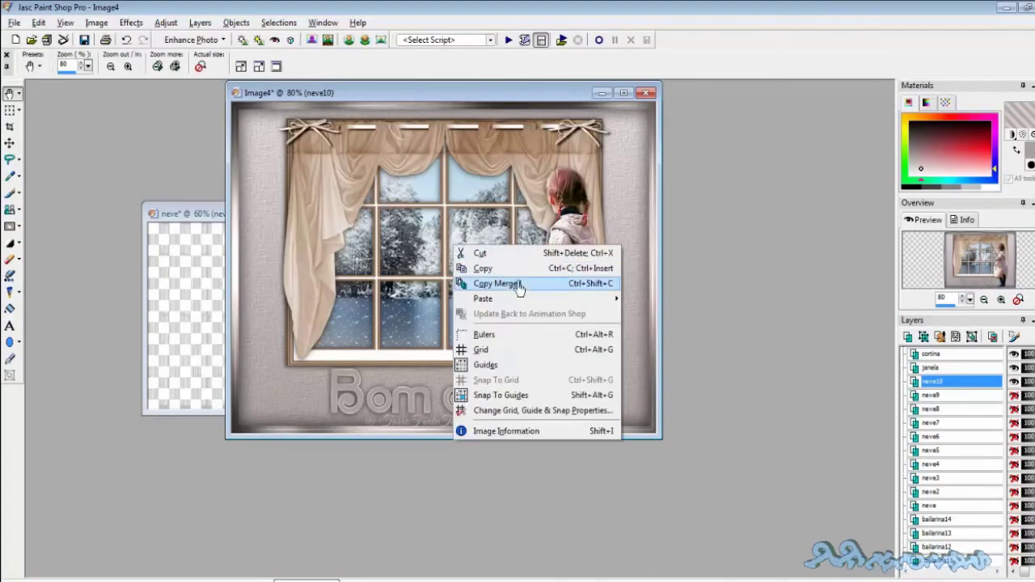
{"action": "left_click", "coordinate": [531, 289]}
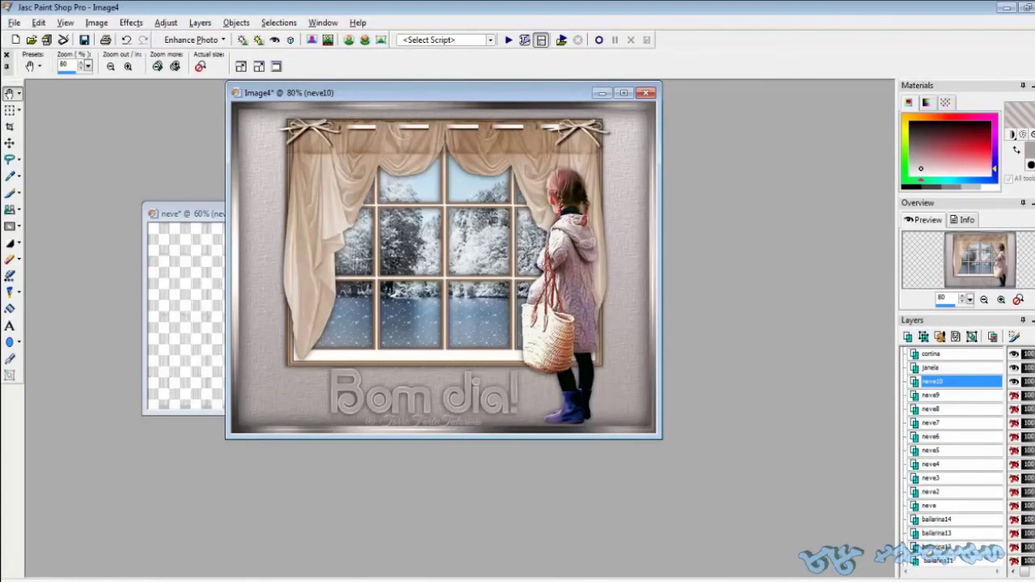
{"action": "key", "text": "alt+Tab"}
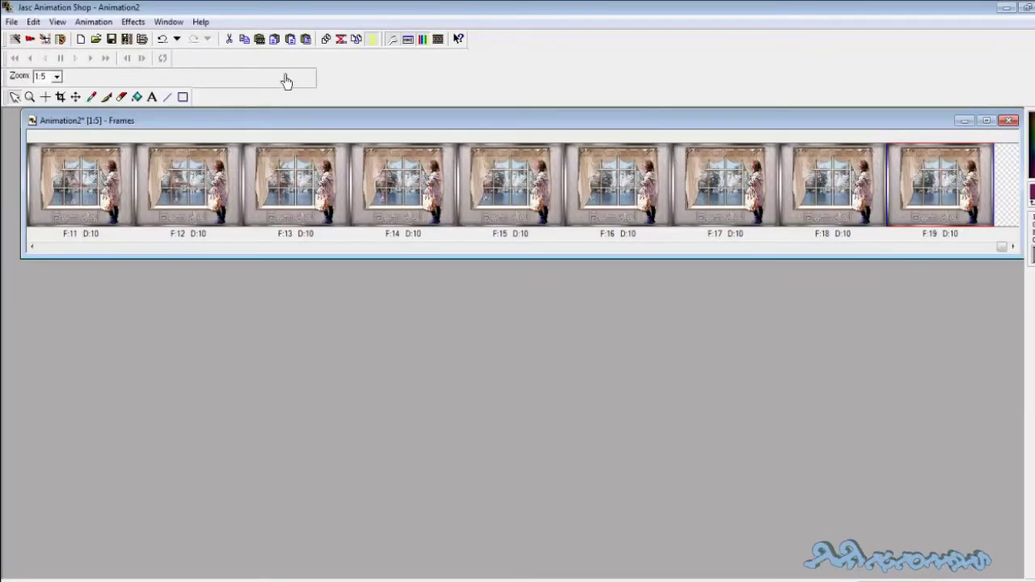
{"action": "left_click", "coordinate": [290, 38]}
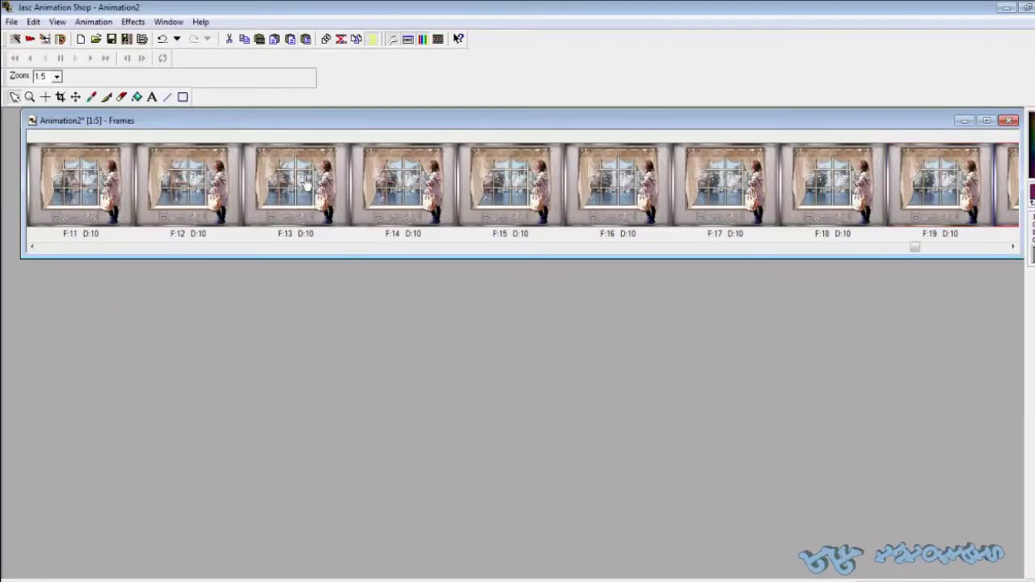
{"action": "scroll", "coordinate": [323, 254], "scroll_direction": "down", "scroll_amount": 3}
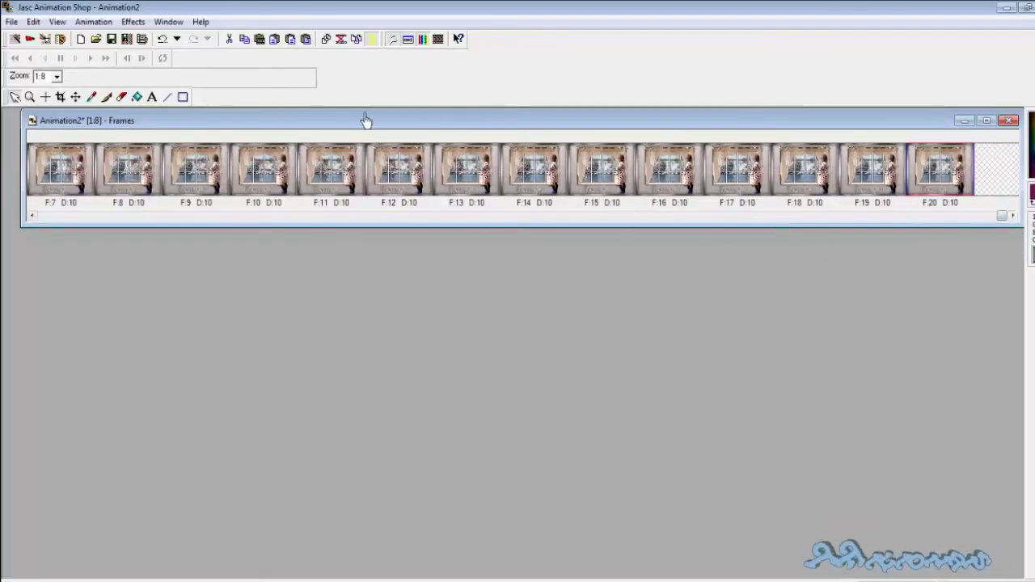
Set the display time of all animation frames to 20 hundredths of a second, and play the animation to check it
{"action": "left_click_drag", "start_coordinate": [366, 119], "coordinate": [412, 143]}
{"action": "scroll", "coordinate": [321, 257], "scroll_direction": "up", "scroll_amount": 6}
{"action": "scroll", "coordinate": [321, 257], "scroll_direction": "down", "scroll_amount": 3}
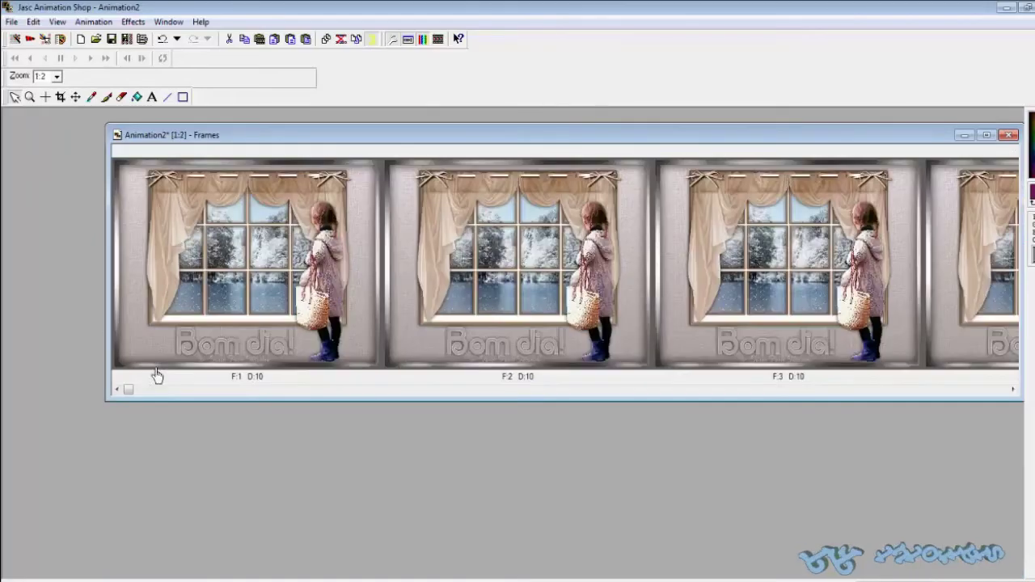
{"action": "key", "text": "ctrl+a"}
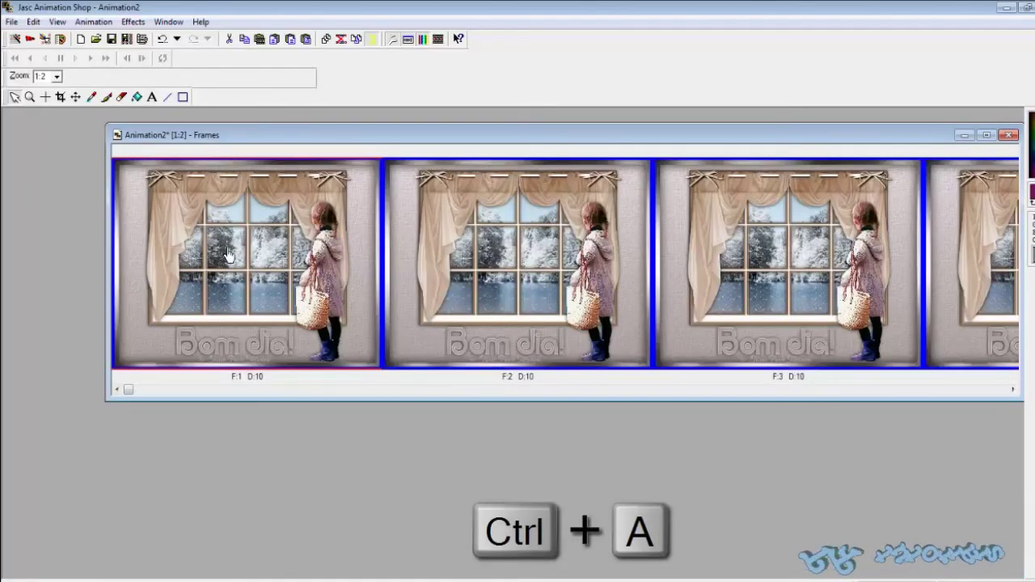
{"action": "right_click", "coordinate": [218, 243]}
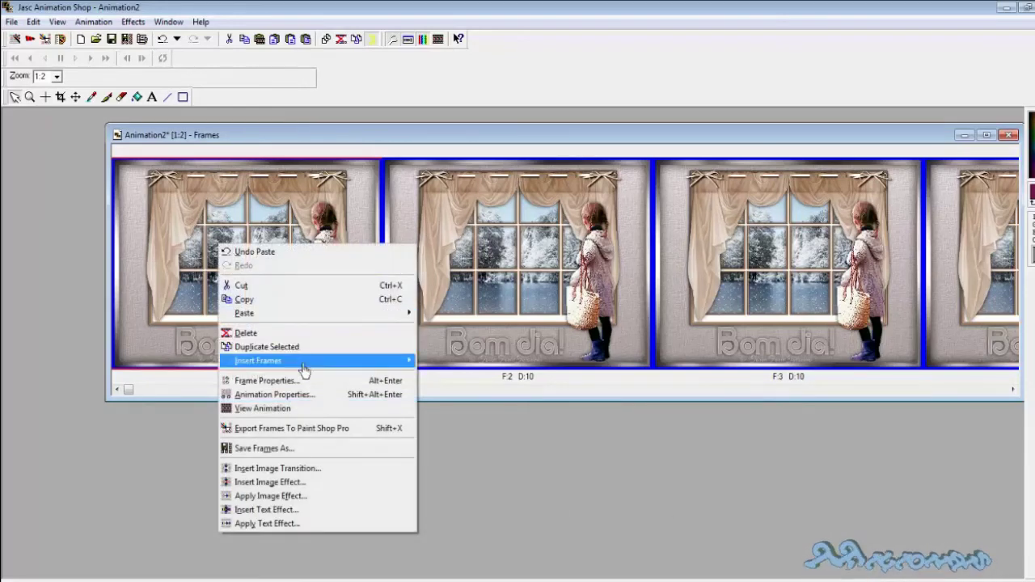
{"action": "left_click", "coordinate": [318, 382]}
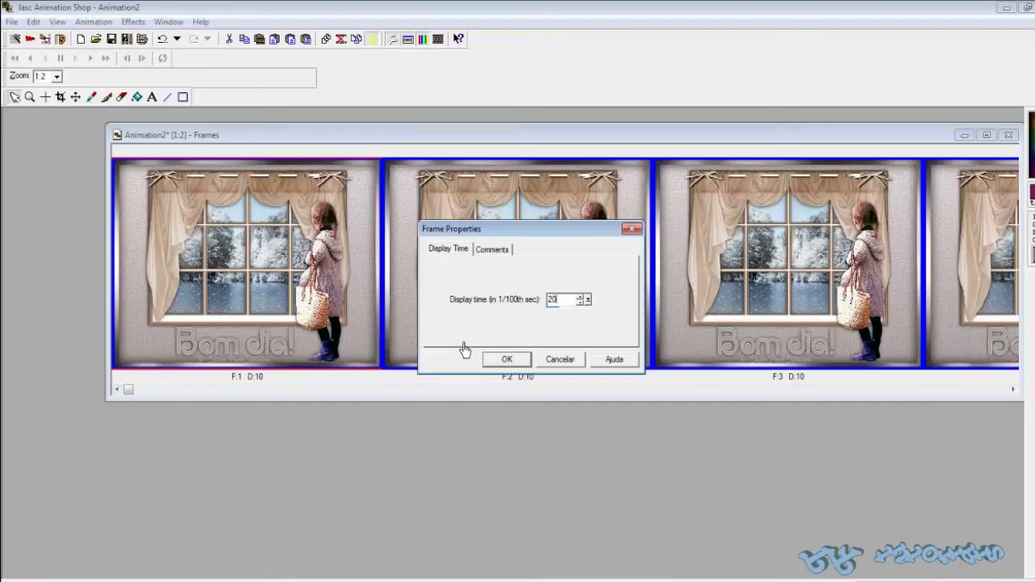
{"action": "key", "text": "Return"}
{"action": "left_click", "coordinate": [442, 44]}
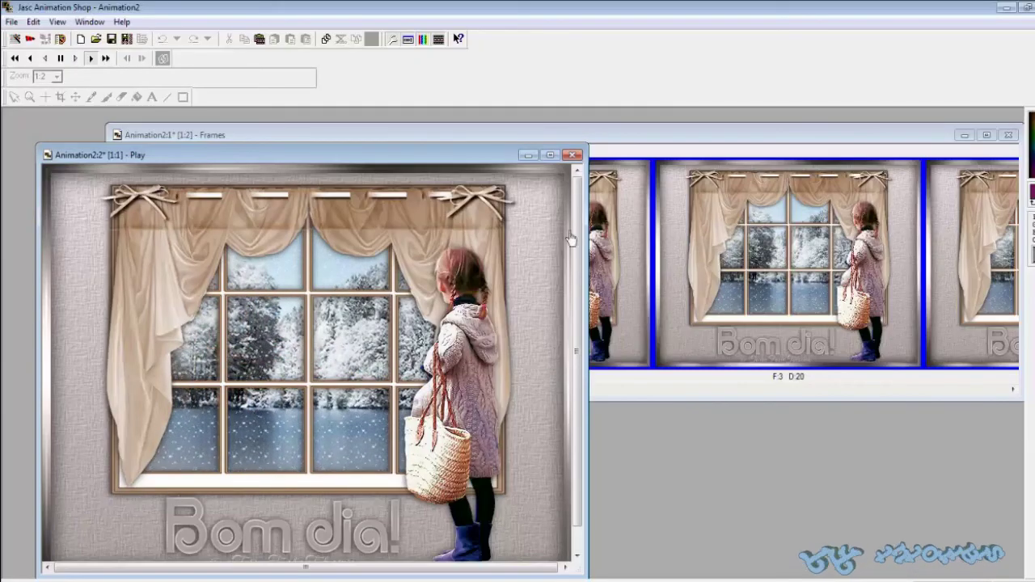
{"action": "left_click", "coordinate": [574, 155]}
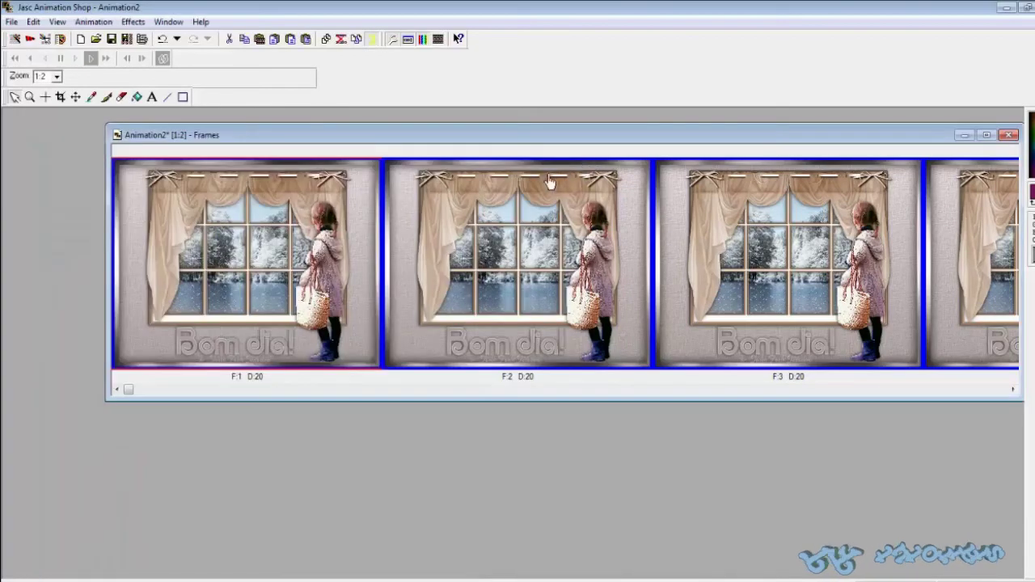
Save the animation as a CompuServe GIF named bale in the minhas gifs folder
{"action": "left_click", "coordinate": [11, 22]}
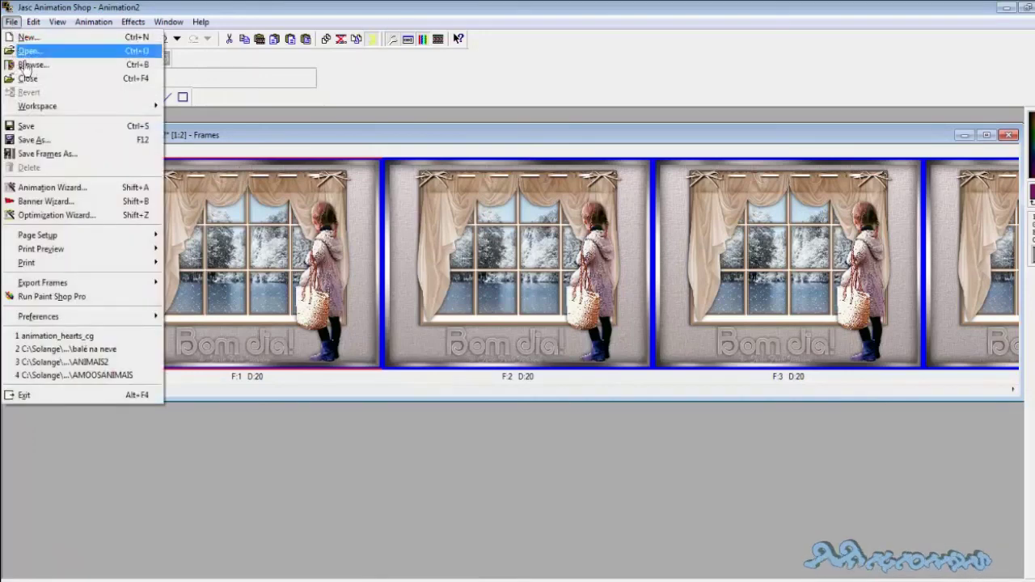
{"action": "left_click", "coordinate": [70, 139]}
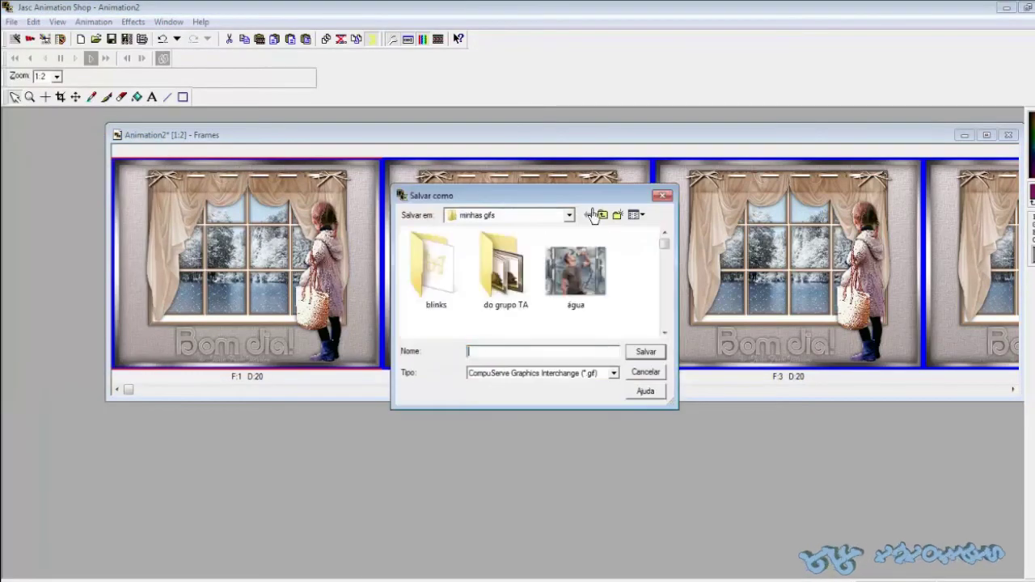
{"action": "type", "text": "bale"}
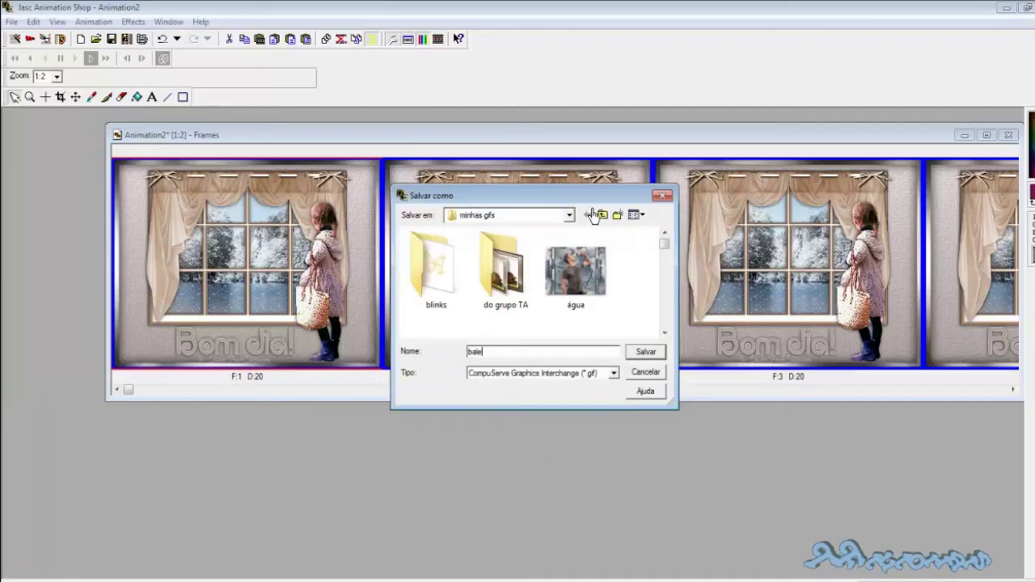
{"action": "left_click", "coordinate": [646, 351]}
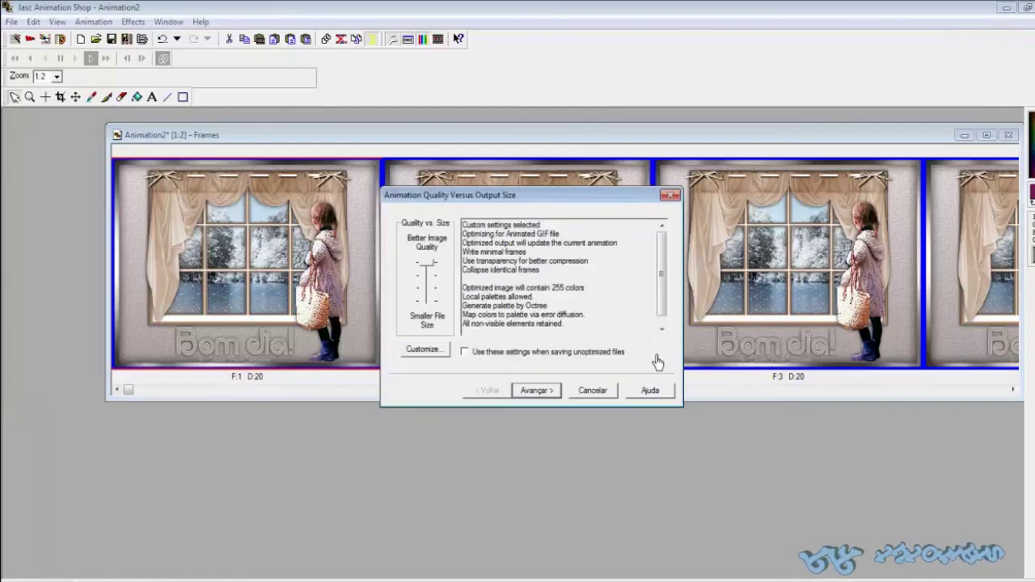
Review the custom colour and optimization settings, accept them with 255 colors, Optimized Octree and Error Diffusion, and complete the GIF optimization
{"action": "left_click", "coordinate": [446, 351]}
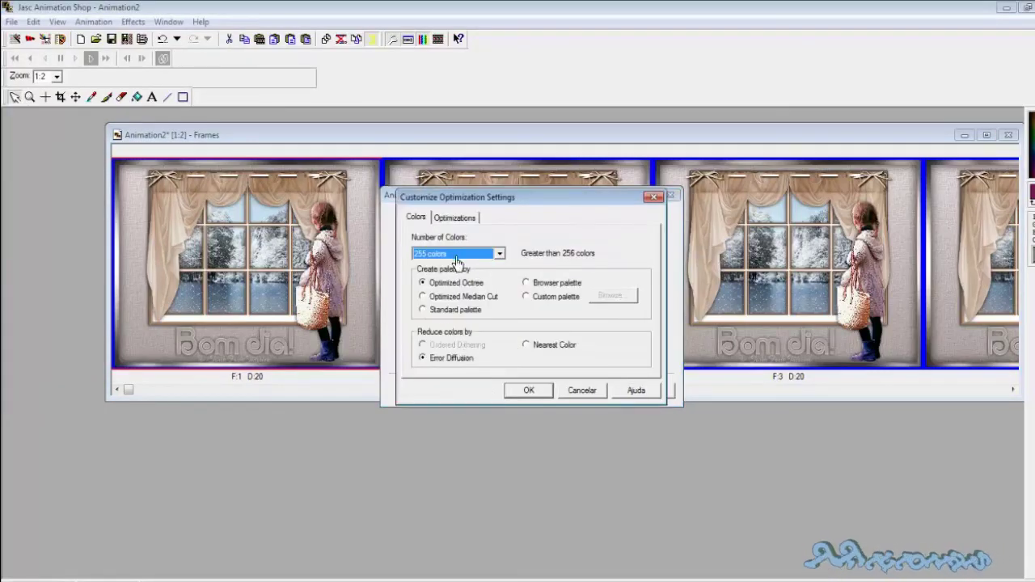
{"action": "left_click", "coordinate": [467, 218]}
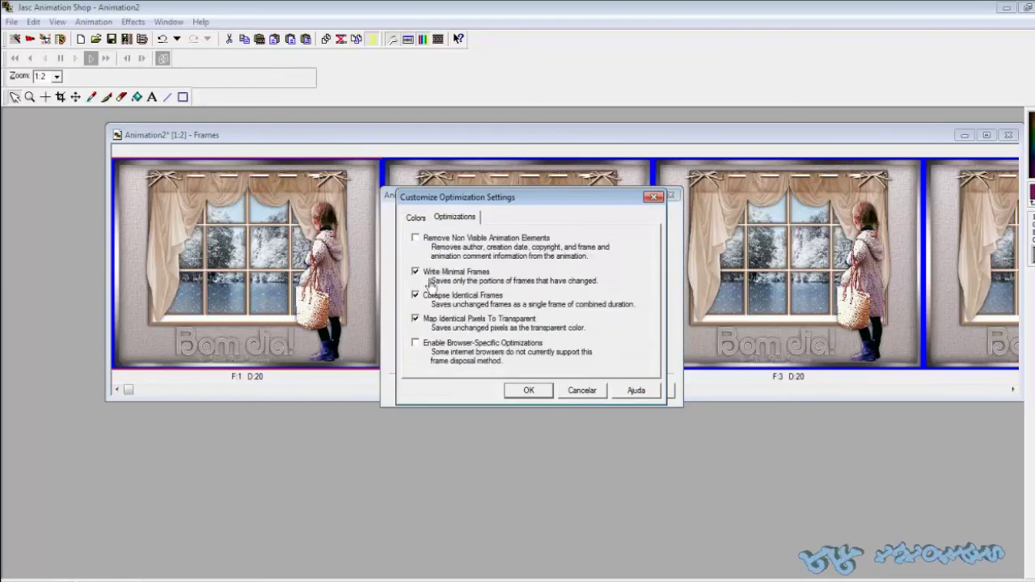
{"action": "left_click", "coordinate": [546, 396]}
{"action": "left_click", "coordinate": [548, 393]}
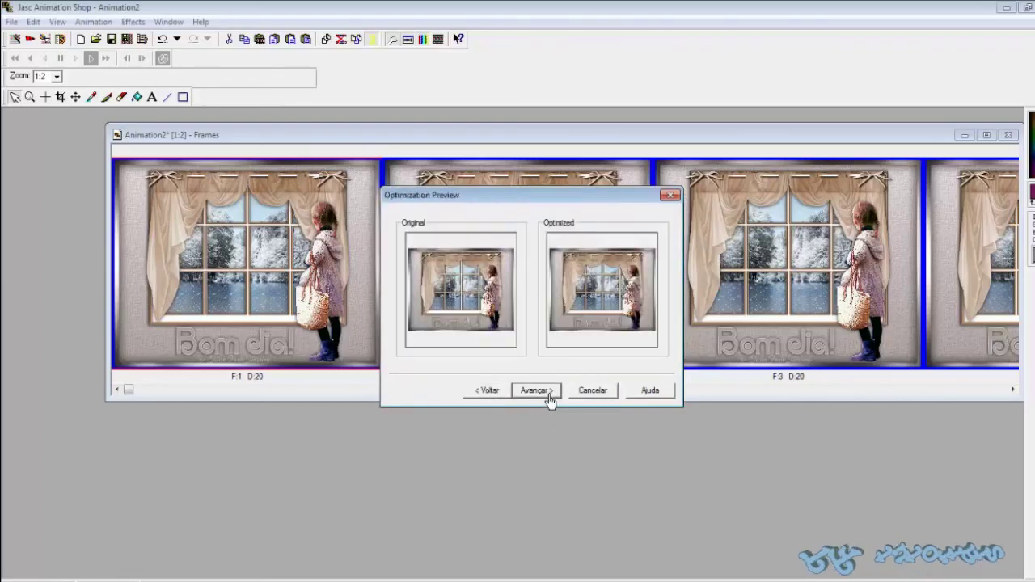
{"action": "left_click", "coordinate": [548, 393]}
{"action": "left_click", "coordinate": [548, 396]}
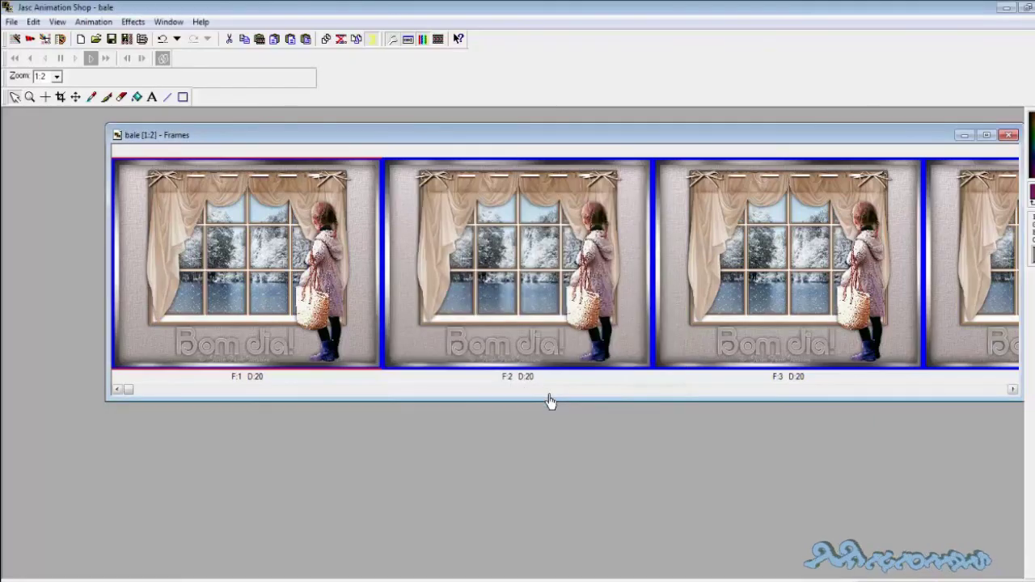